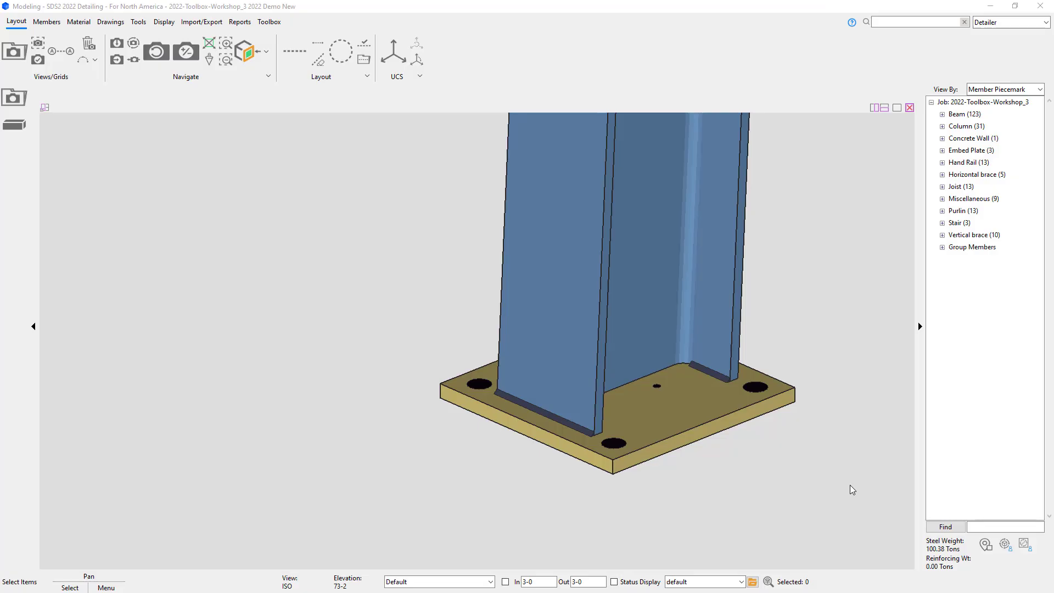
Step: Add a Leveling Plate component to the selected column
click(662, 283)
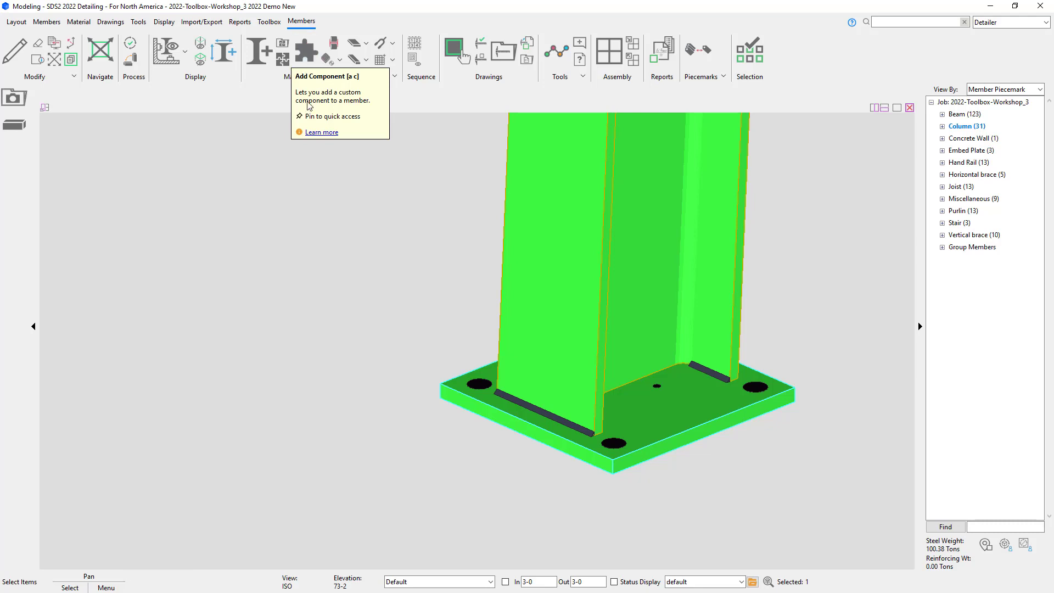
click(301, 120)
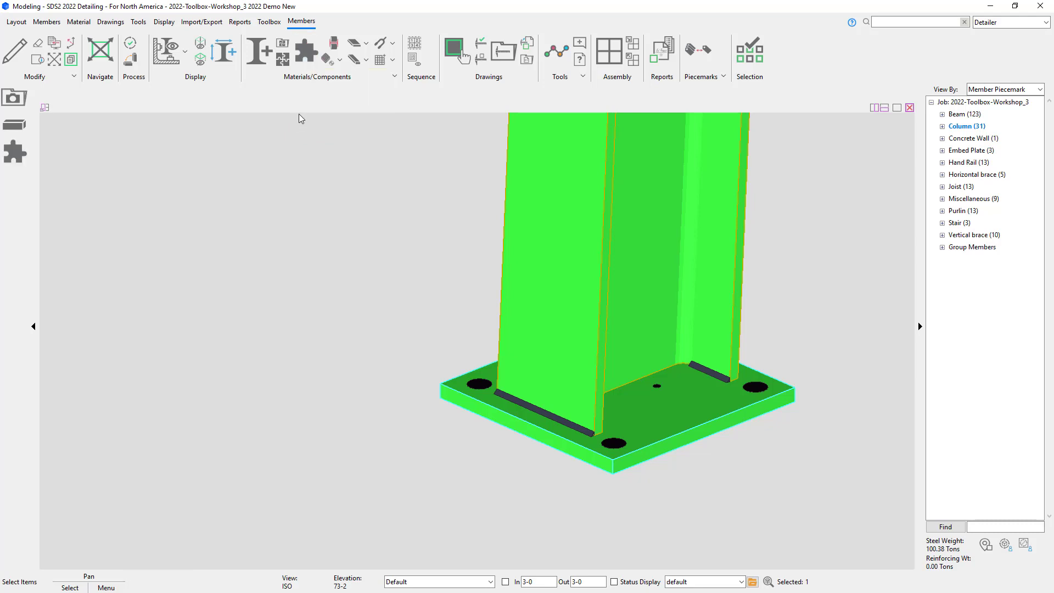
click(309, 55)
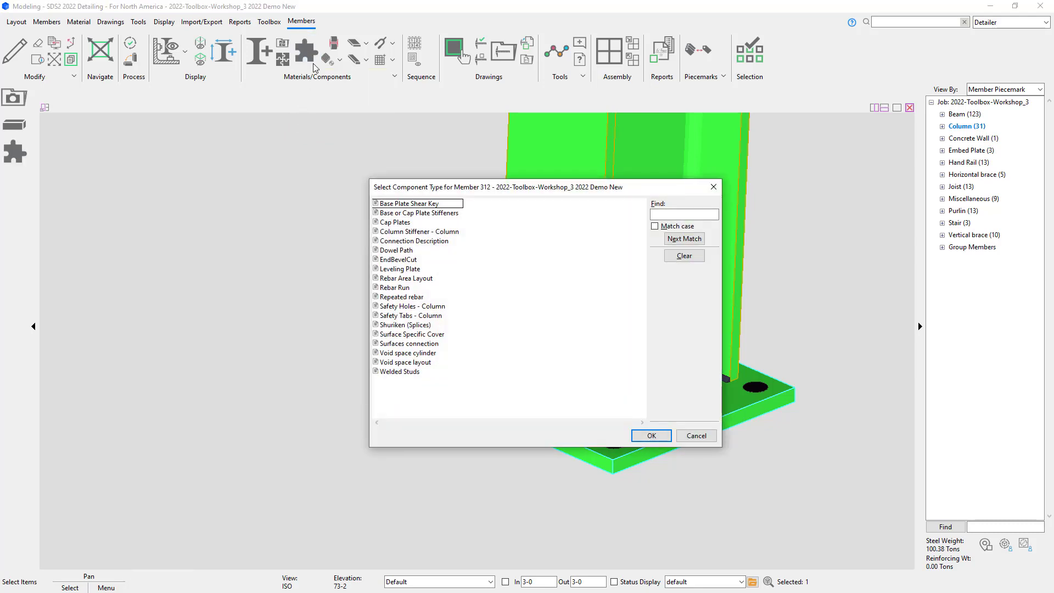
click(392, 269)
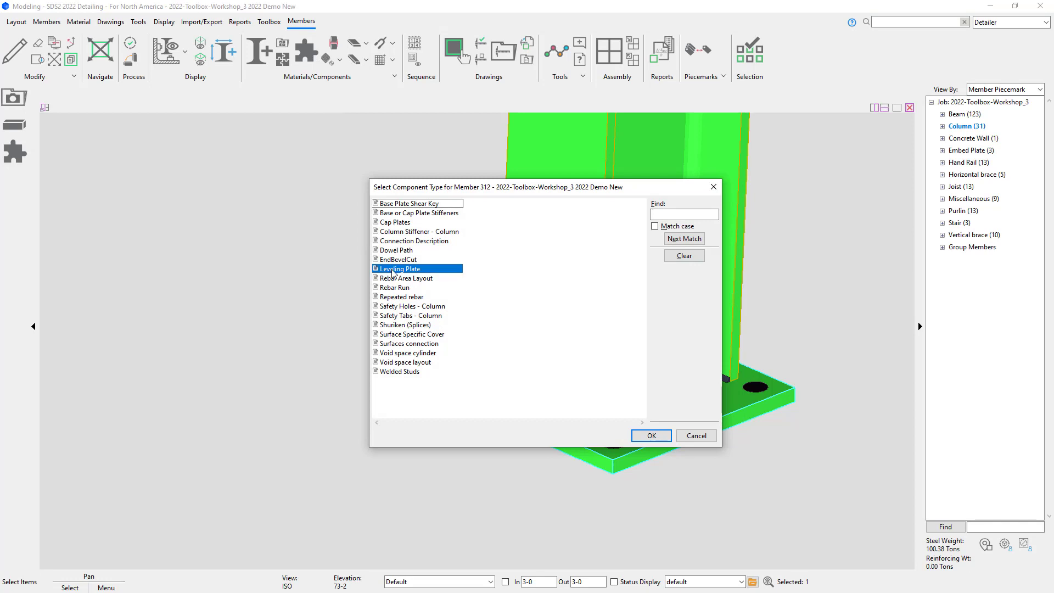
click(655, 439)
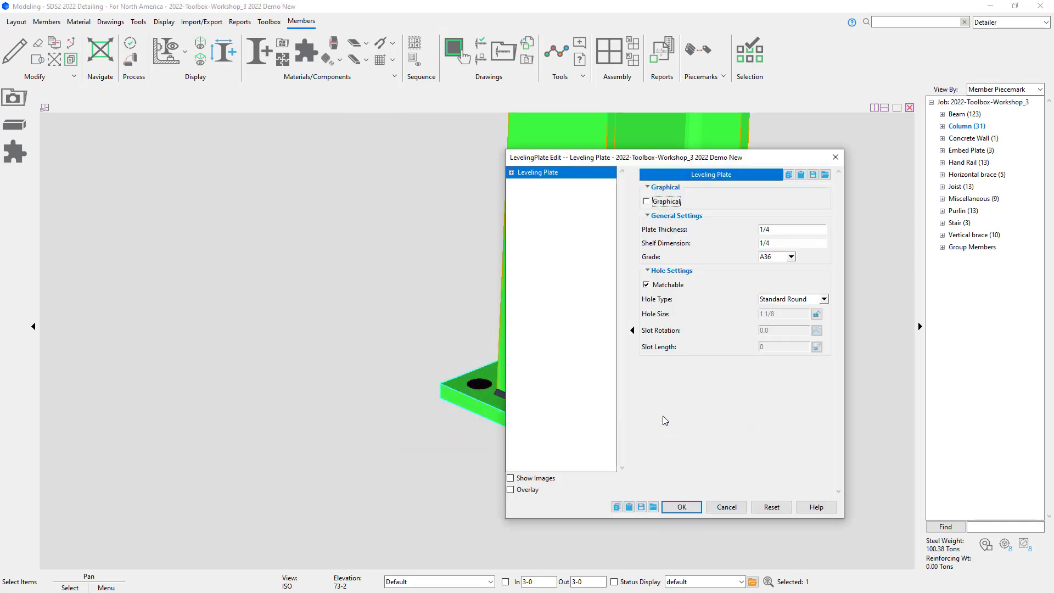
Step: Set the leveling plate's thickness to 1/2 and shelf dimension to 1, and apply
double_click(779, 228)
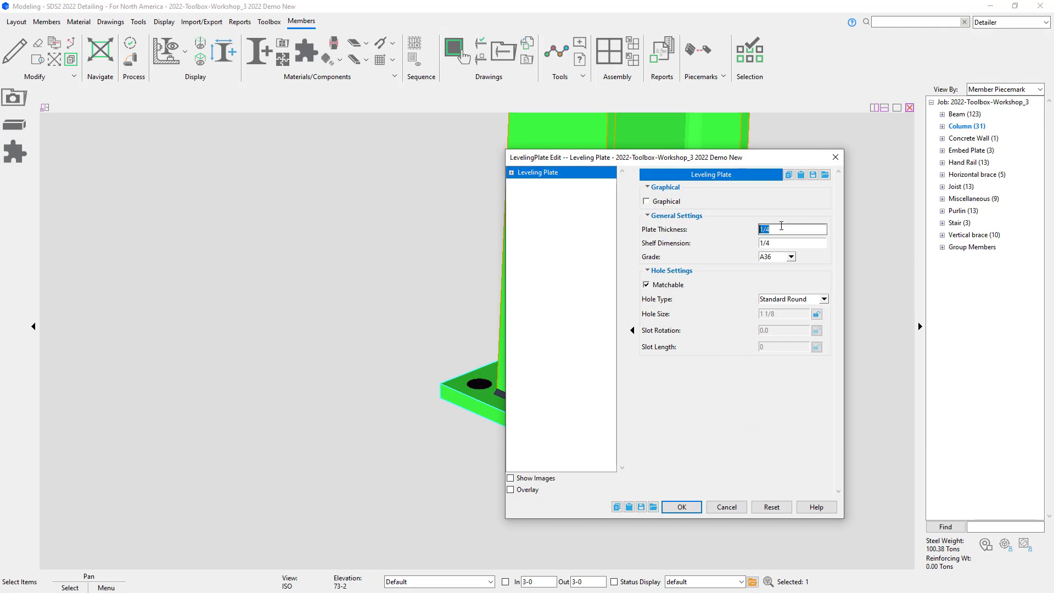
text(1/2)
double_click(795, 240)
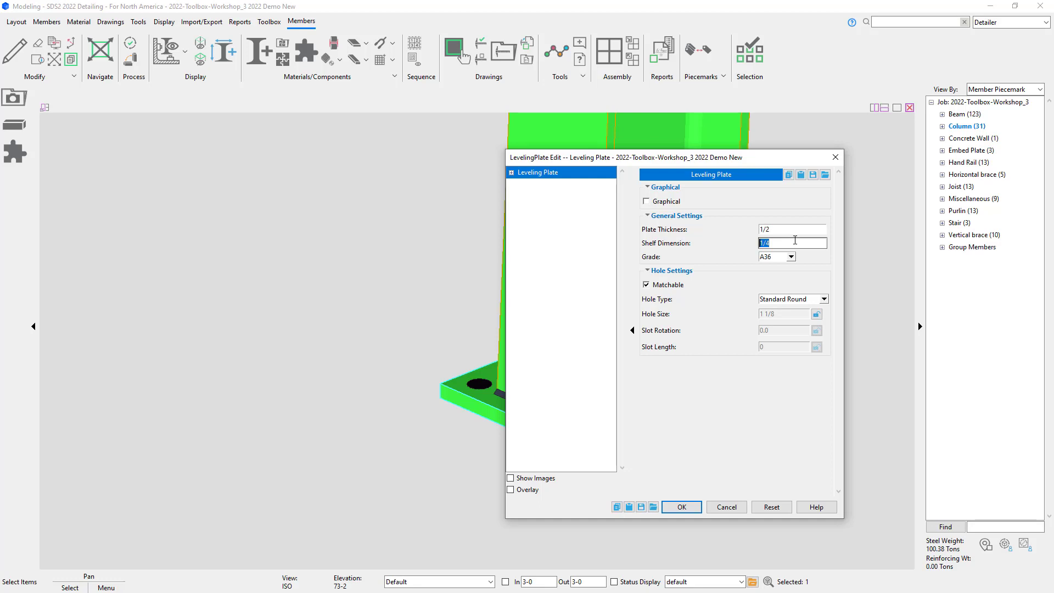
text(1)
click(681, 507)
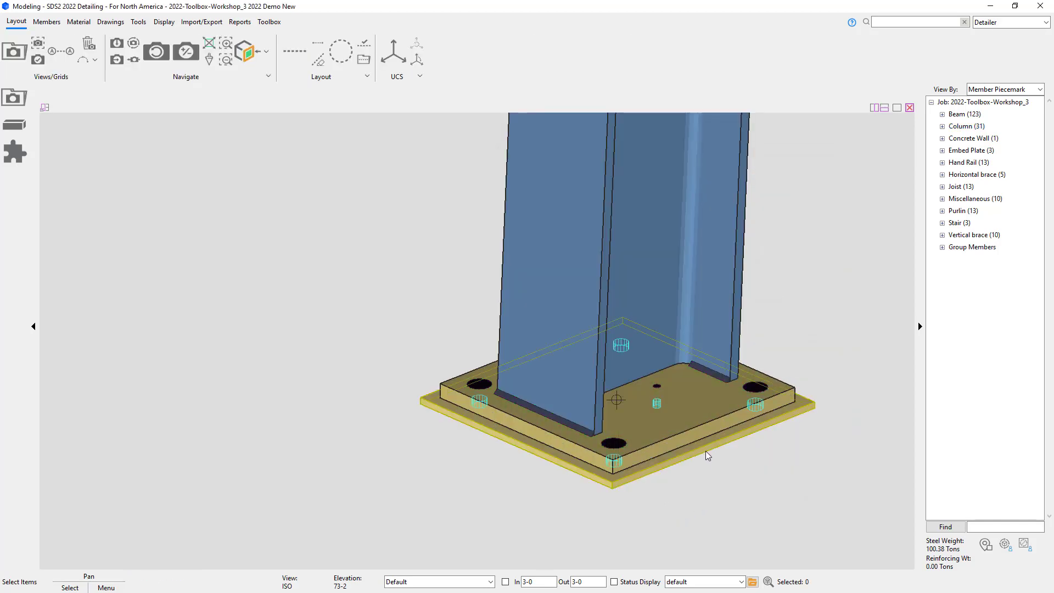
Step: Select the leveling plate member beneath the column's base plate
scroll(704, 445, up, 5)
mouse_move(707, 441)
middle_down()
mouse_move(675, 367)
mouse_move(670, 296)
mouse_move(673, 404)
mouse_move(701, 440)
middle_up()
middle_drag(727, 382, 585, 383)
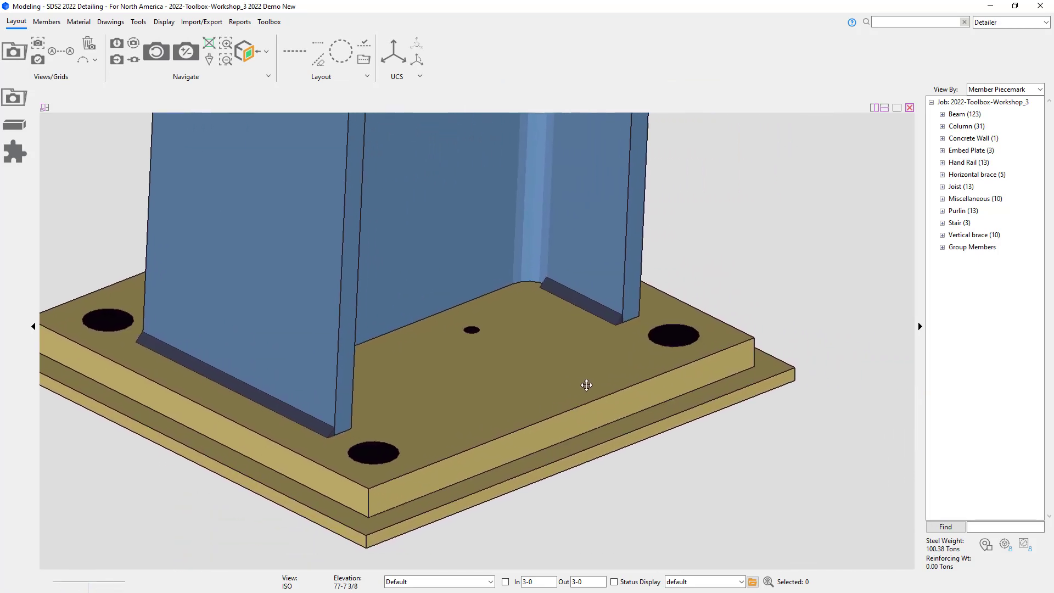
click(624, 444)
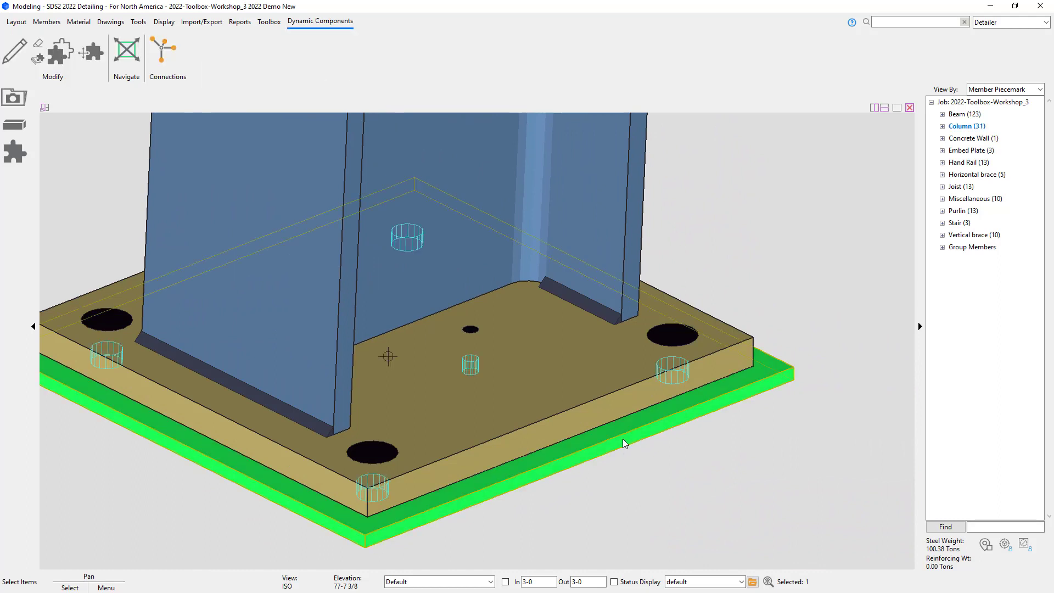
right_click(624, 443)
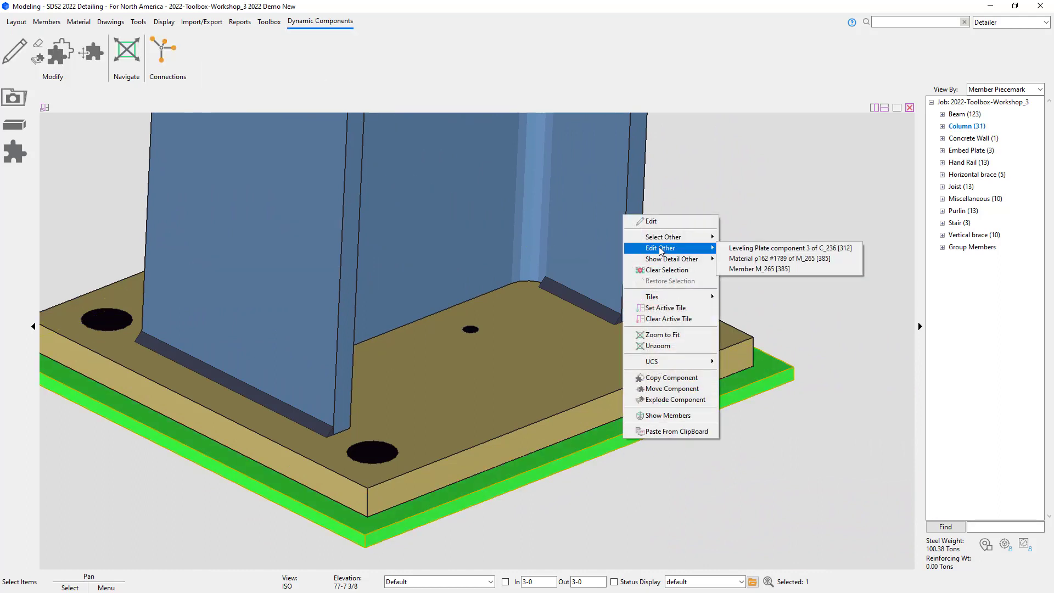
mouse_move(660, 239)
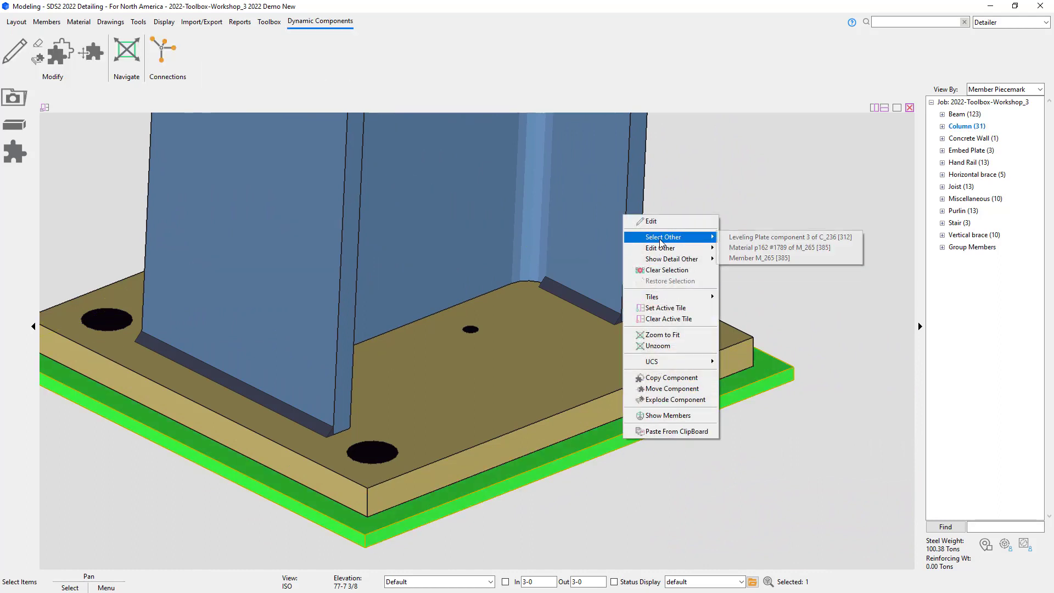
click(757, 258)
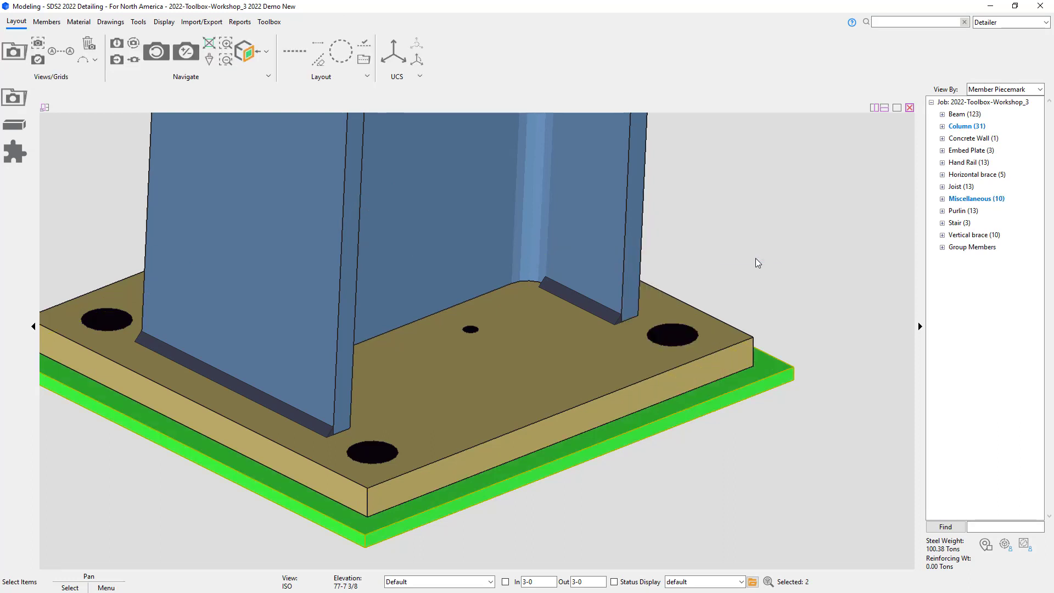
Step: Locate member M_265 under Miscellaneous in the member tree
click(942, 198)
click(968, 235)
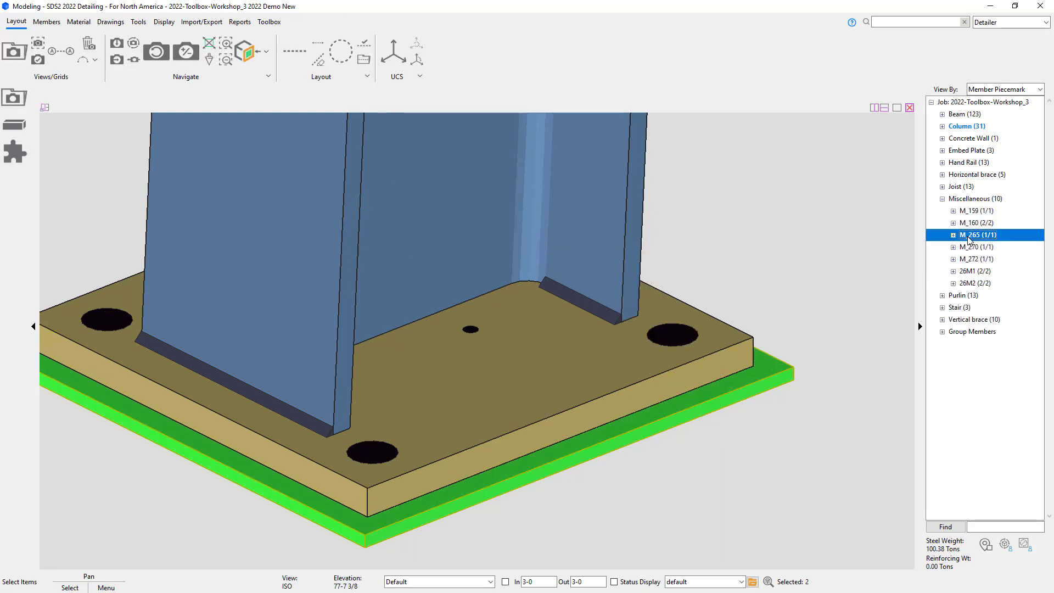
click(873, 252)
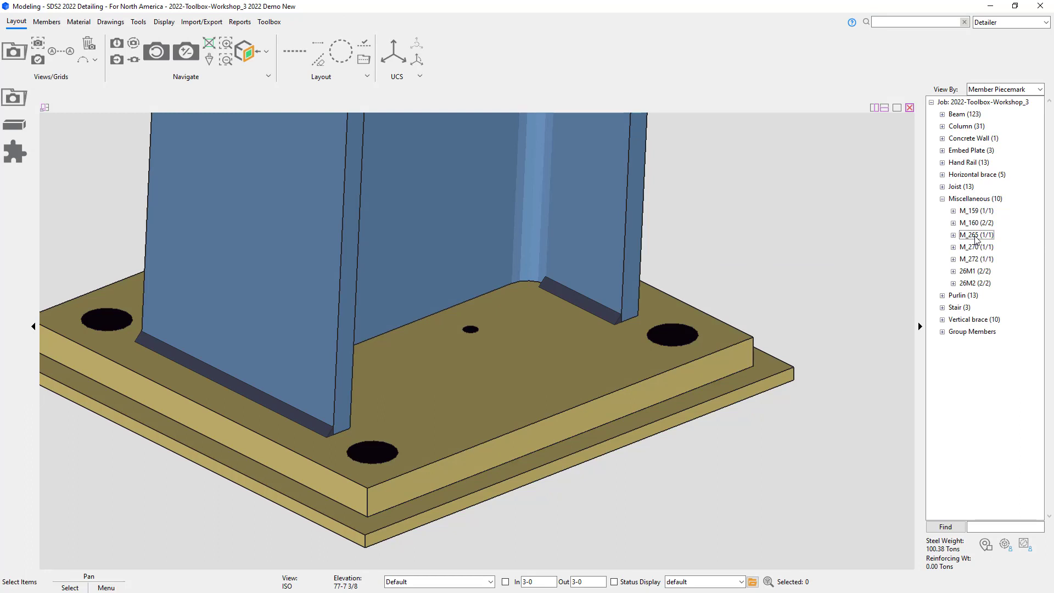
double_click(979, 236)
click(982, 247)
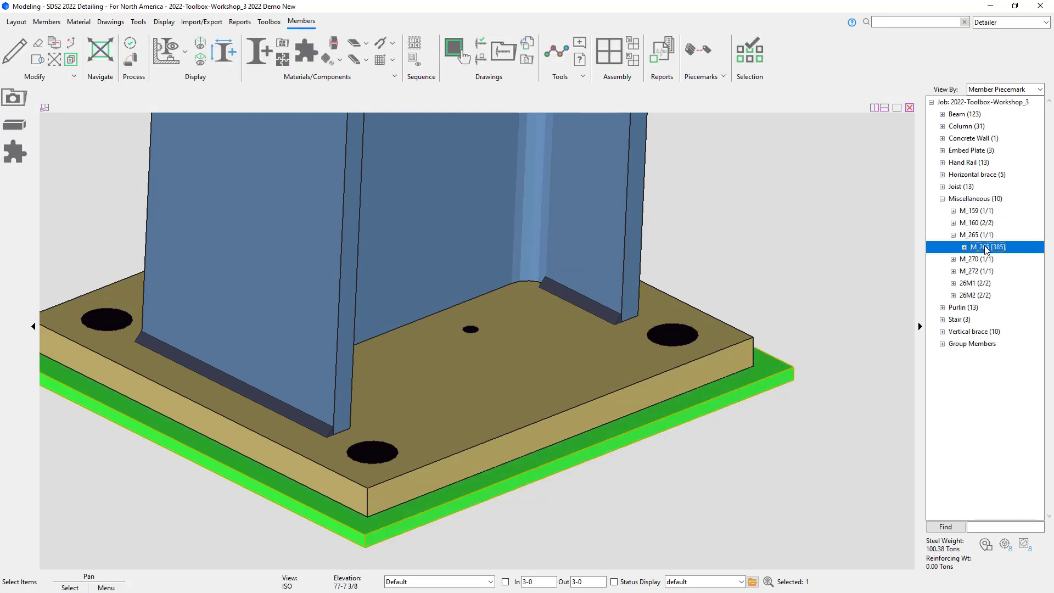
Step: Review the properties of the small center hole in the leveling plate
shift+middle_drag(701, 418, 574, 294)
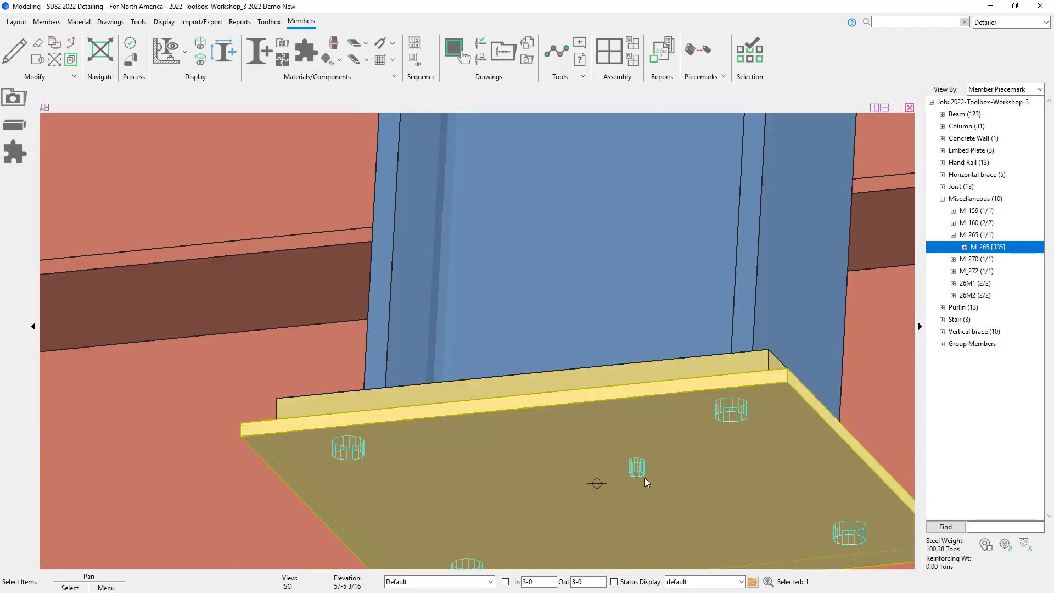
double_click(637, 467)
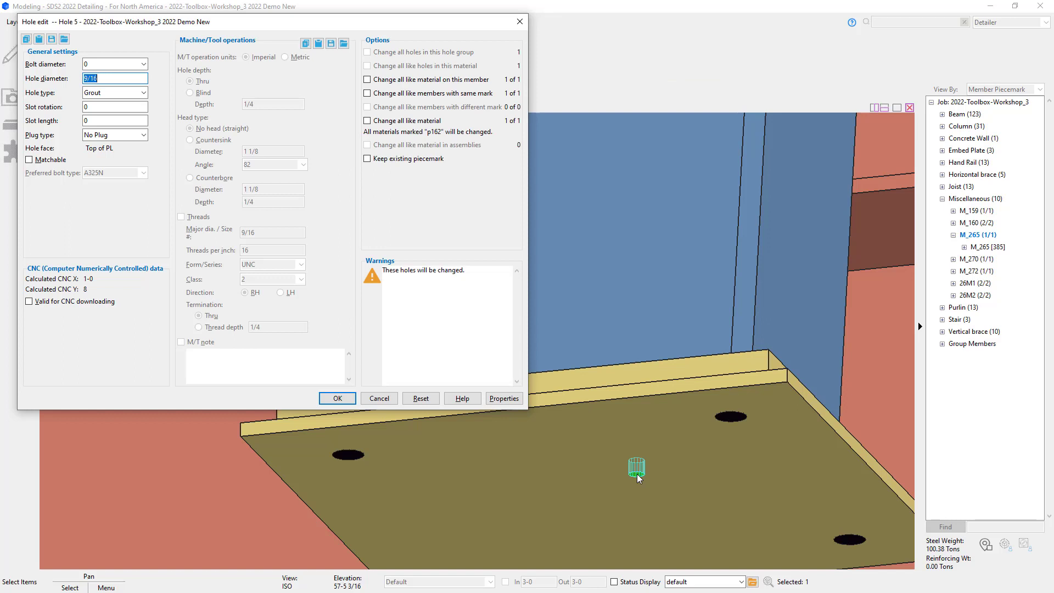
click(337, 400)
Step: Edit the leveling plate component: clear Matchable, set hole type to Oversized Round and hole size to 1 1/2
double_click(494, 495)
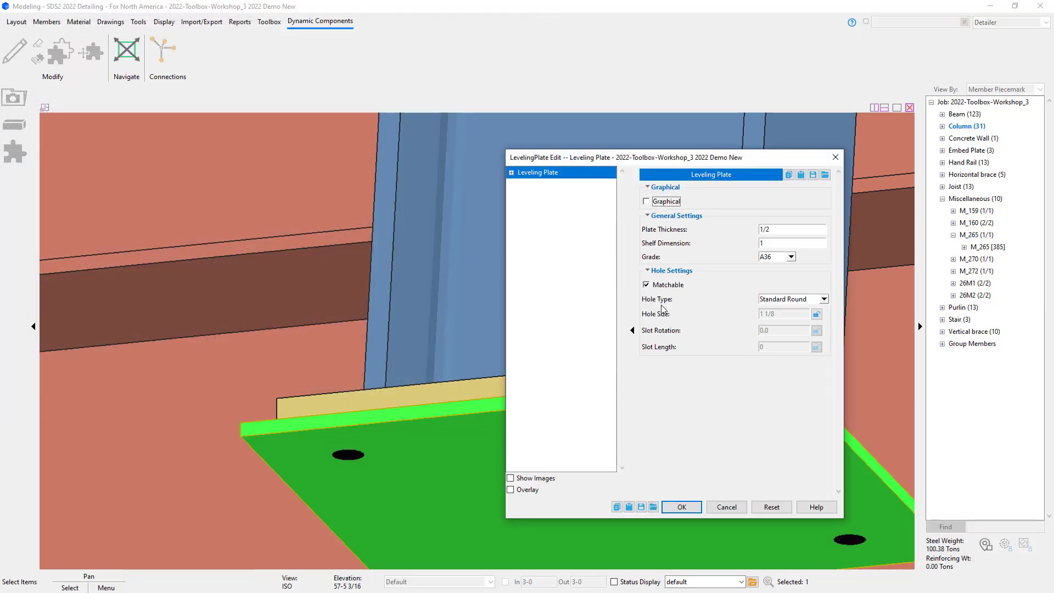
click(663, 286)
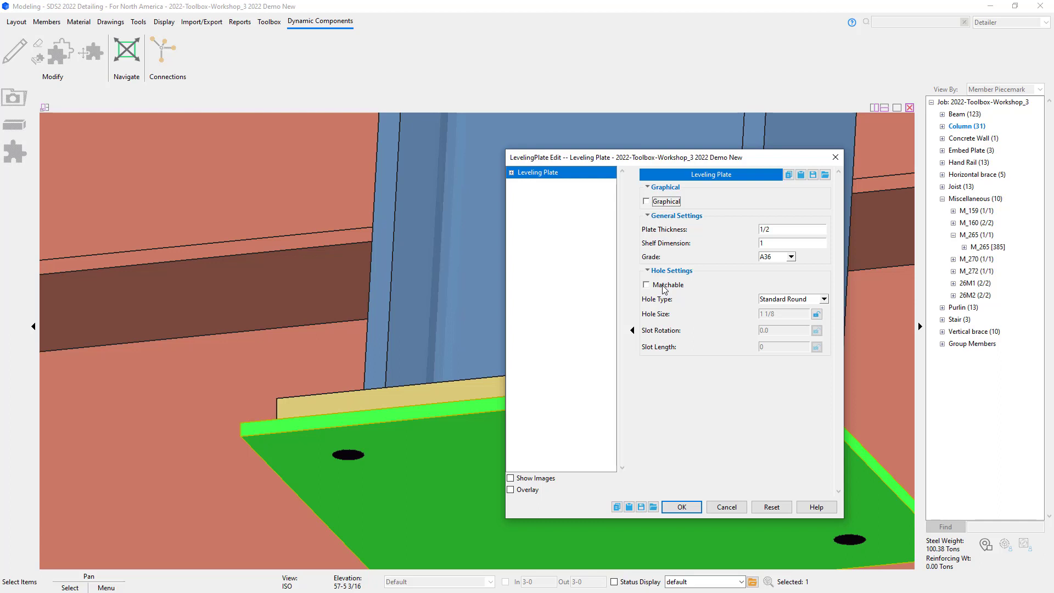
click(823, 299)
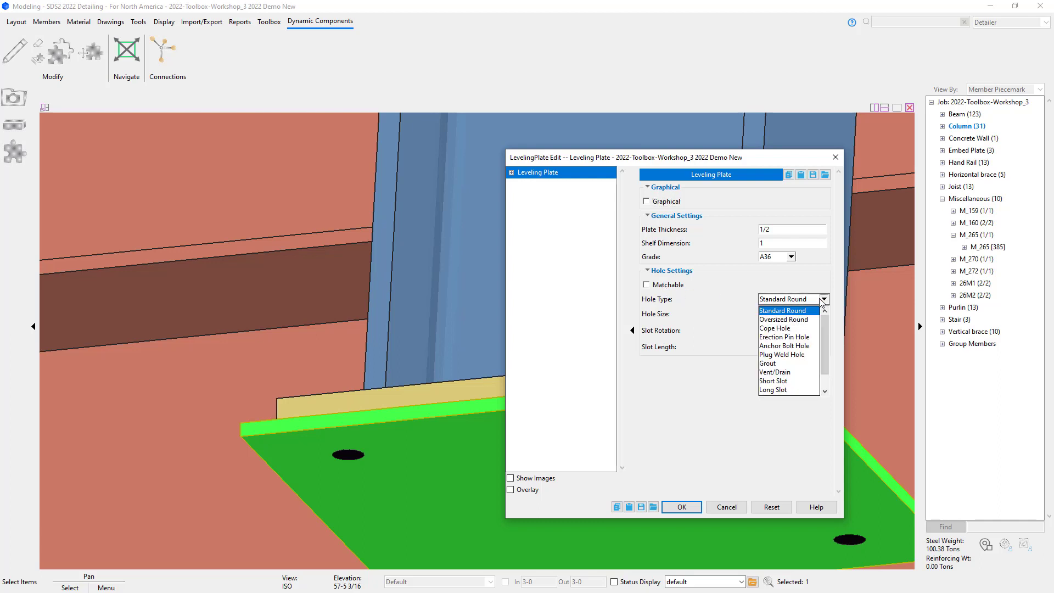
click(806, 319)
click(798, 316)
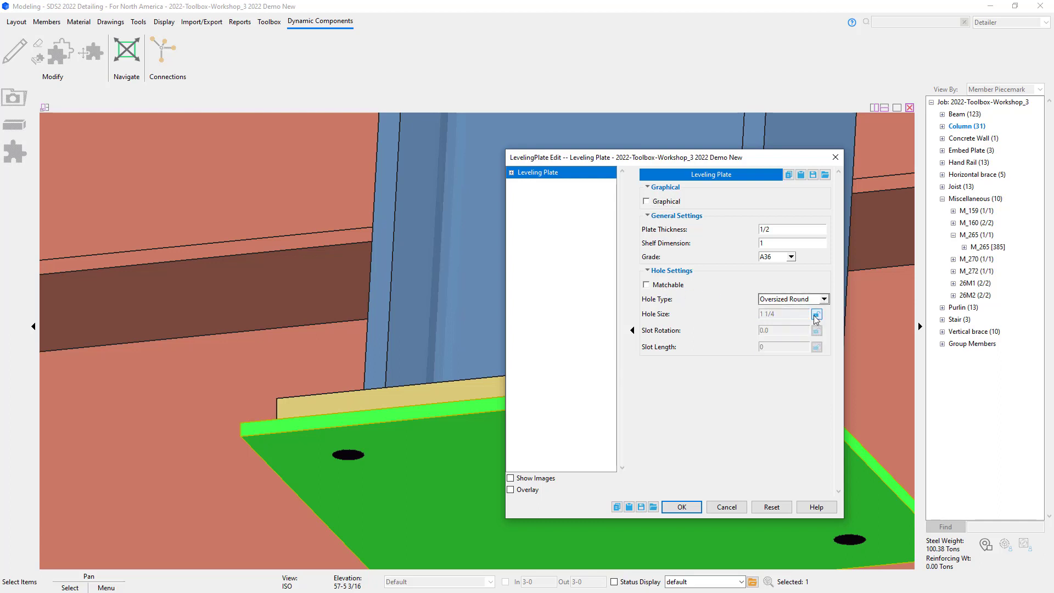
key(BackSpace)
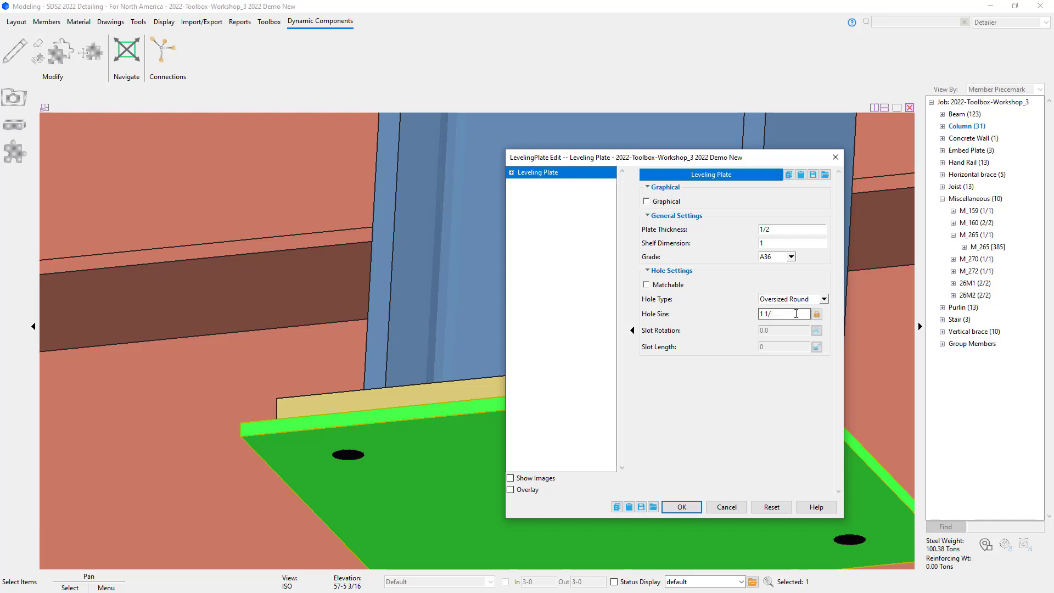
text(2)
click(681, 505)
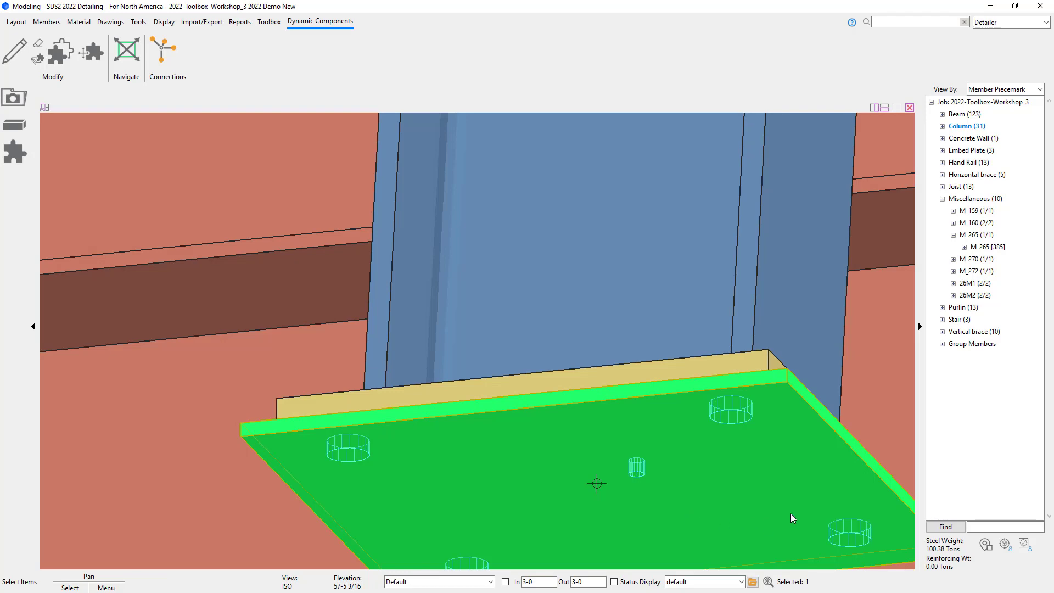
Step: Review the properties of one of the leveling plate's anchor holes
click(731, 417)
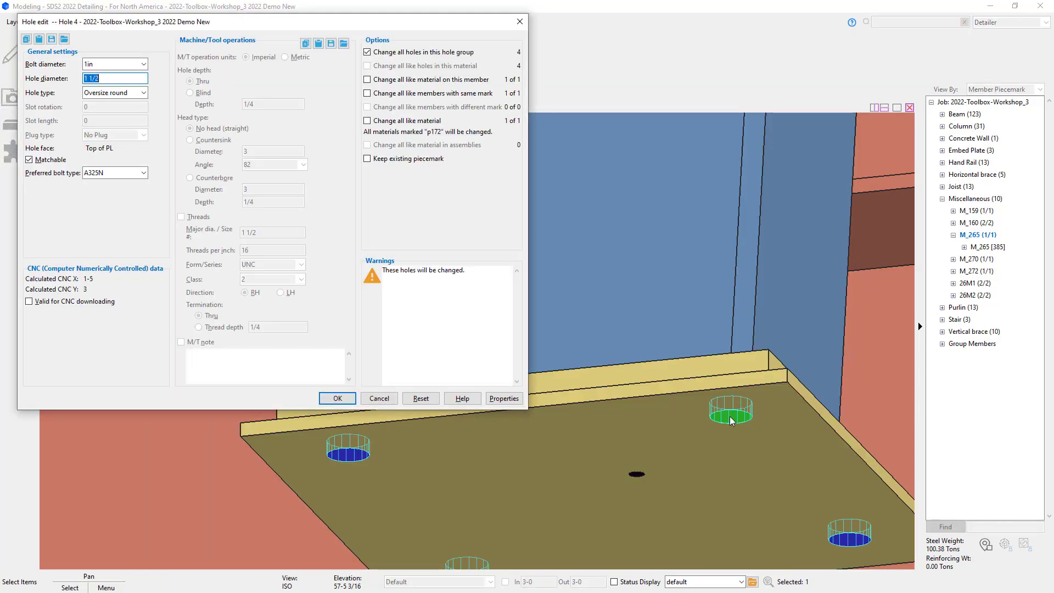
click(338, 399)
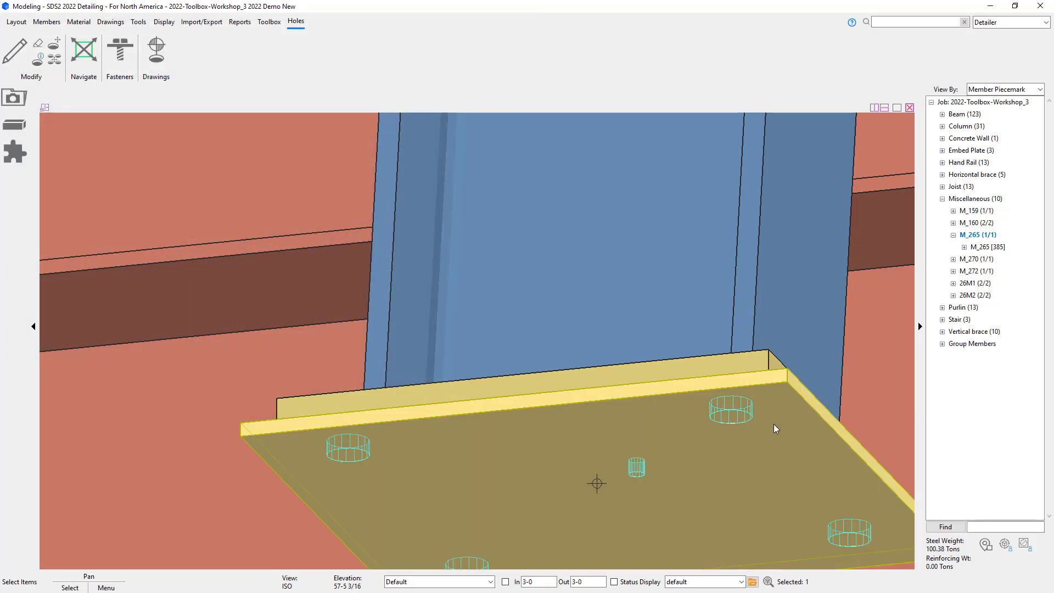
scroll(768, 425, down, 5)
scroll(759, 424, down, 4)
shift+middle_drag(748, 385, 811, 460)
scroll(812, 458, down, 8)
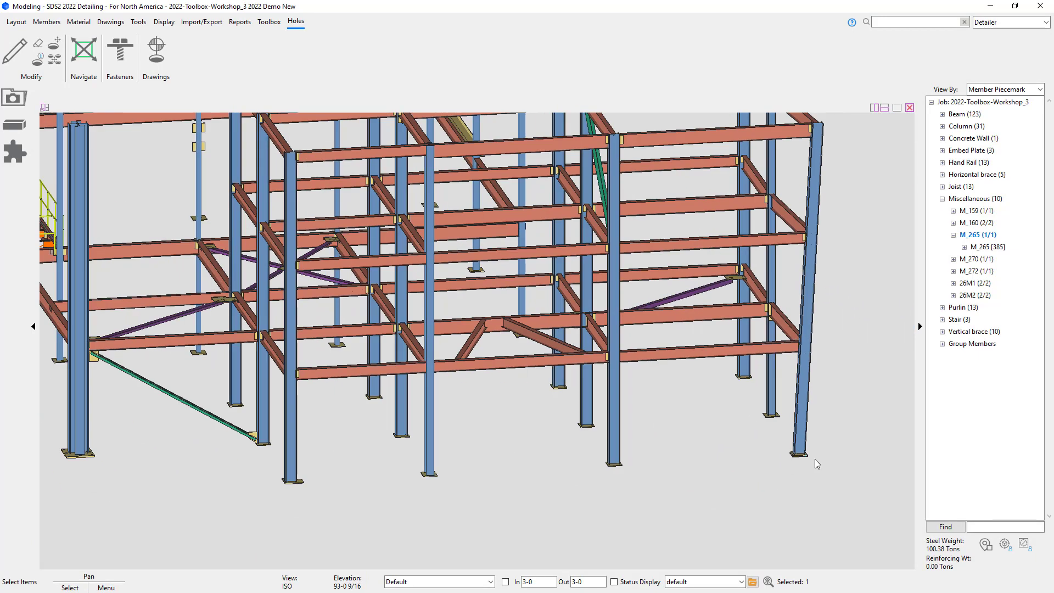
scroll(815, 459, down, 2)
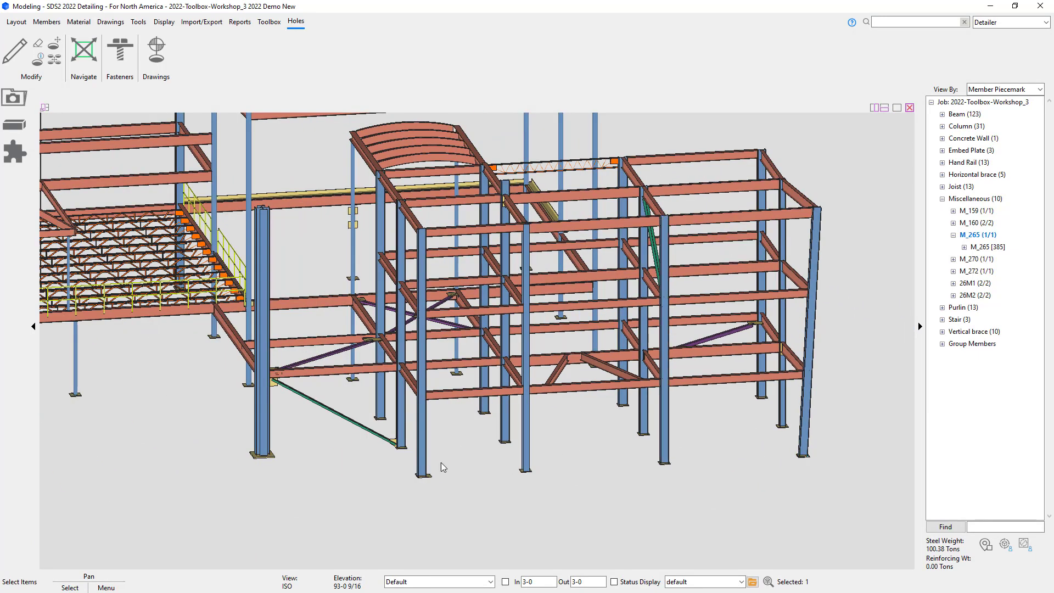
scroll(422, 466, up, 5)
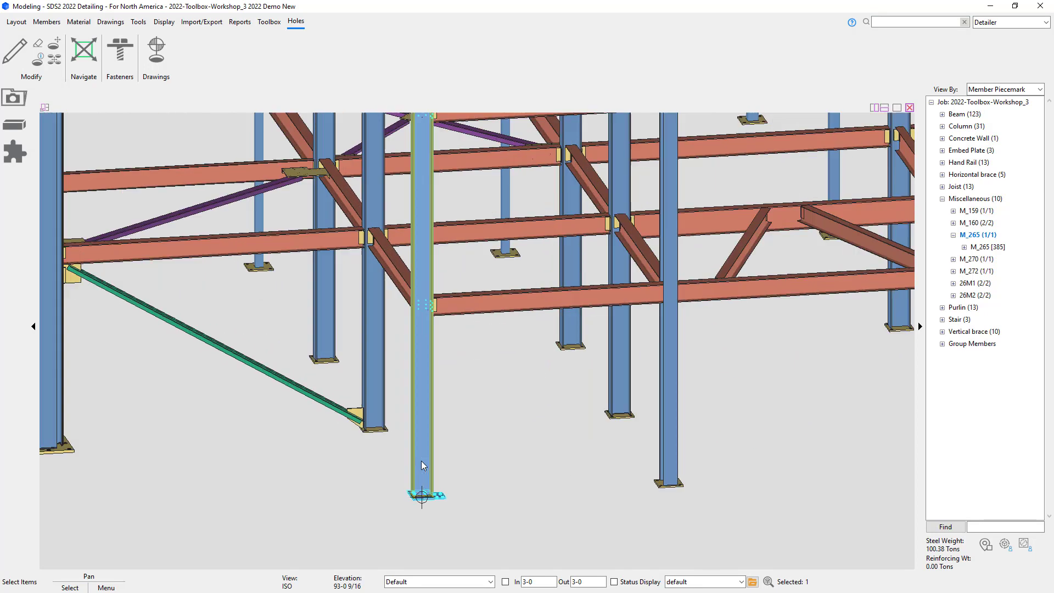
Step: Select five columns across the model and add a Leveling Plate component to them
click(431, 466)
scroll(431, 462, down, 1)
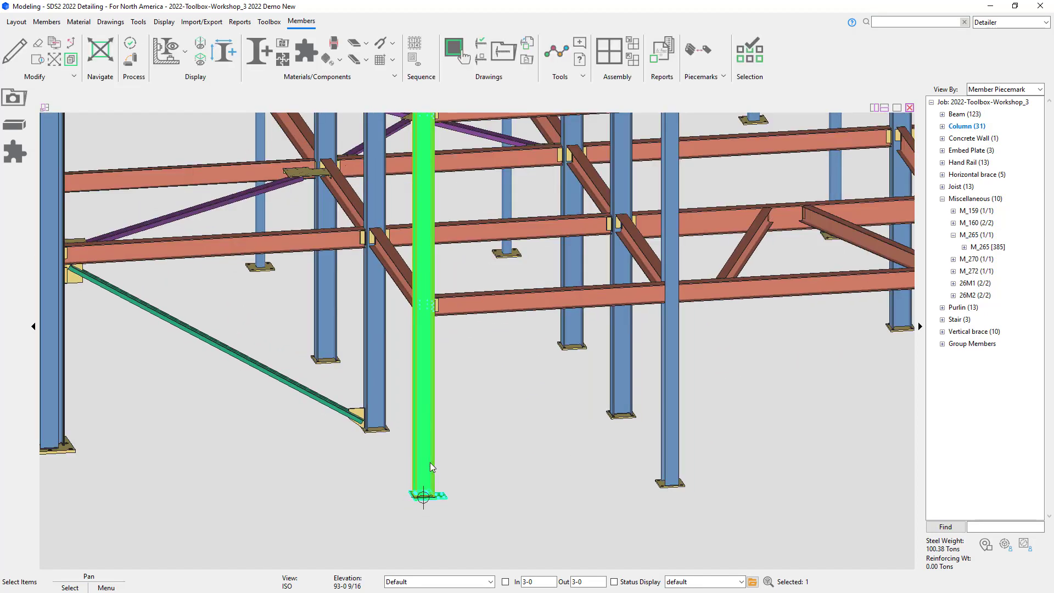
middle_click(666, 434)
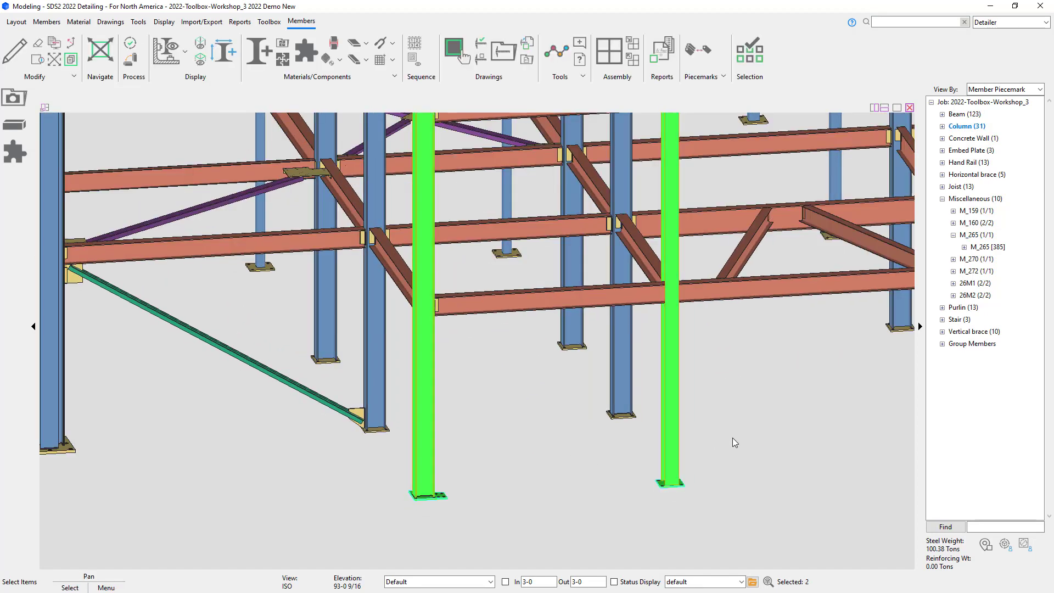
middle_drag(732, 437, 529, 415)
click(759, 431)
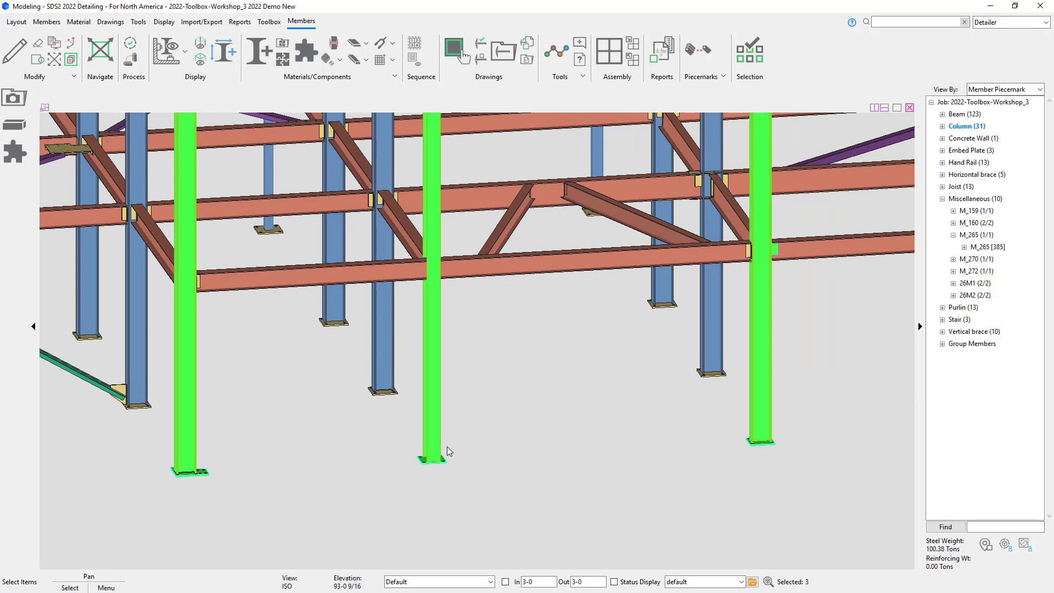
middle_drag(440, 454, 817, 417)
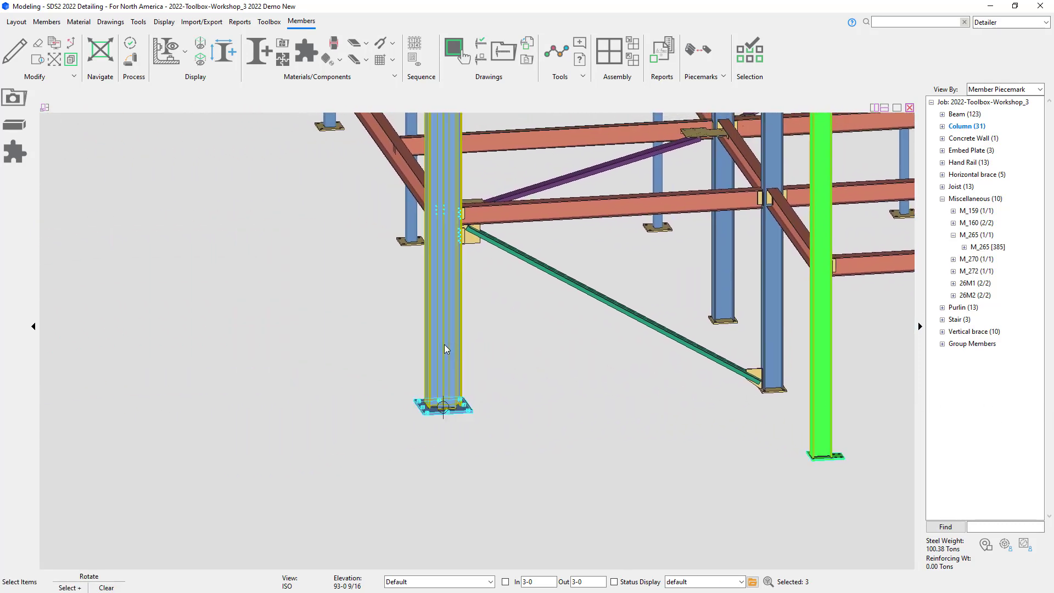
click(438, 351)
middle_drag(437, 351, 1053, 442)
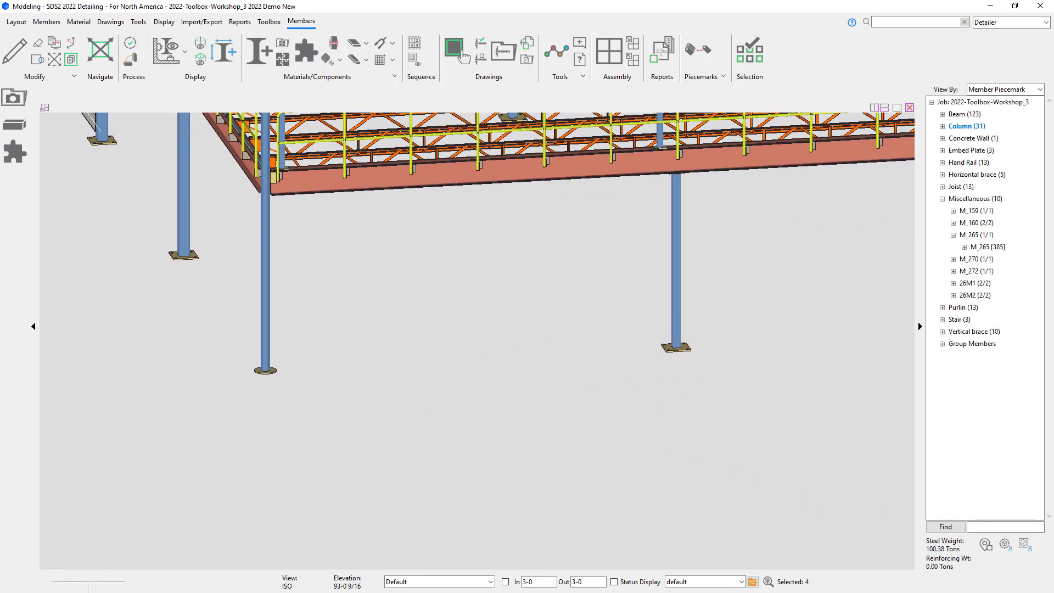
click(265, 347)
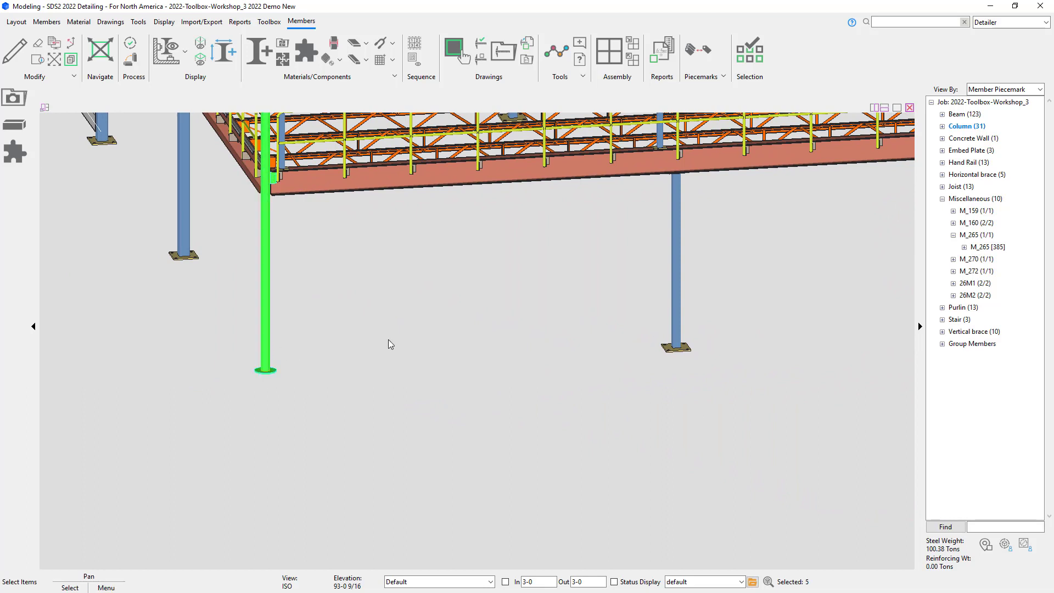
click(15, 153)
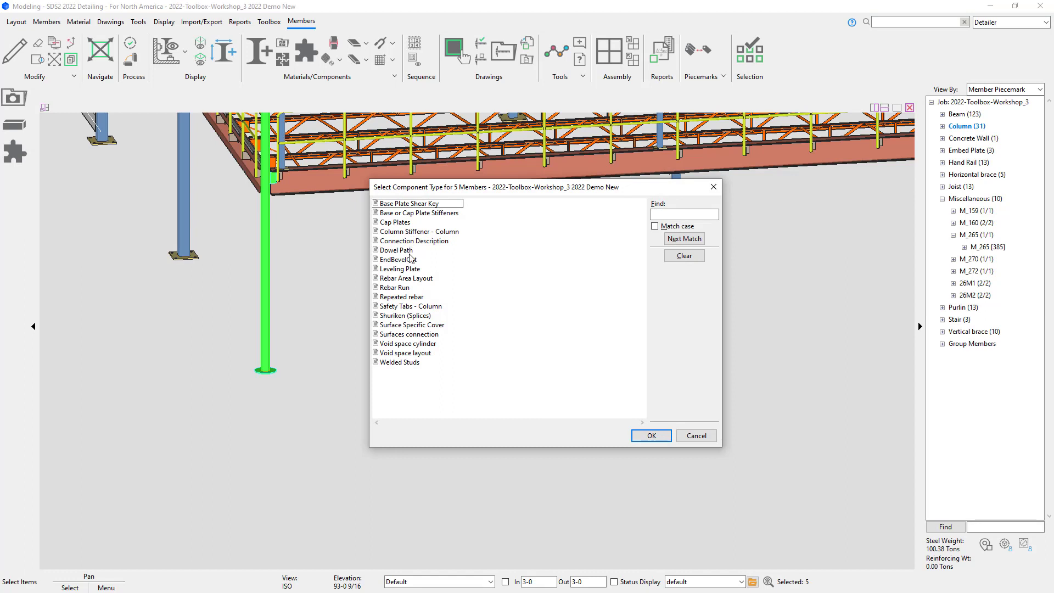
click(409, 269)
click(651, 435)
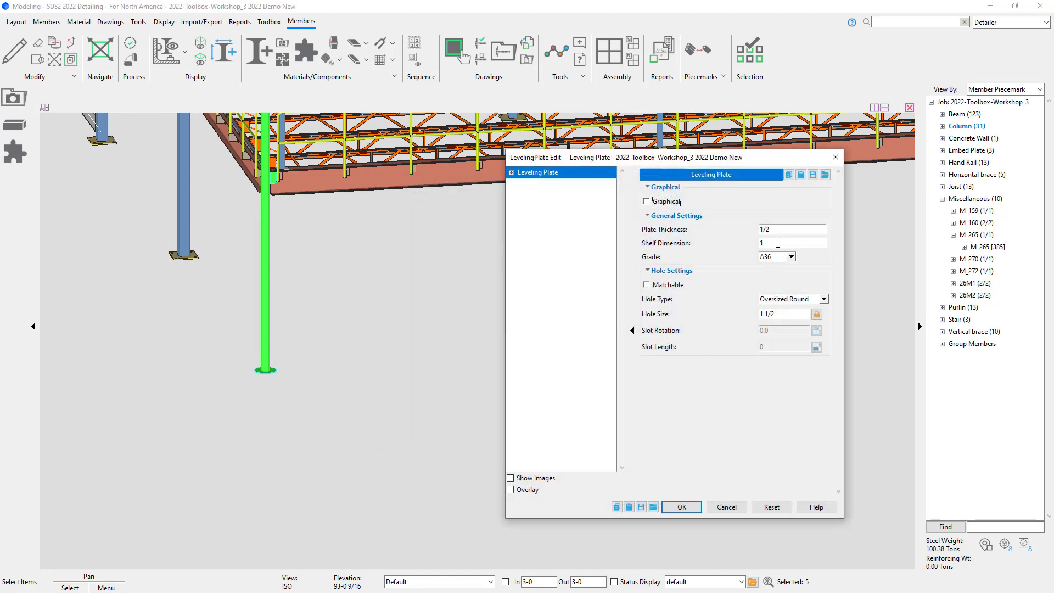
Step: Set the leveling plate's shelf dimension to 1/4, hole type to Standard Round, enable Matchable, and confirm
double_click(778, 244)
text(1/4)
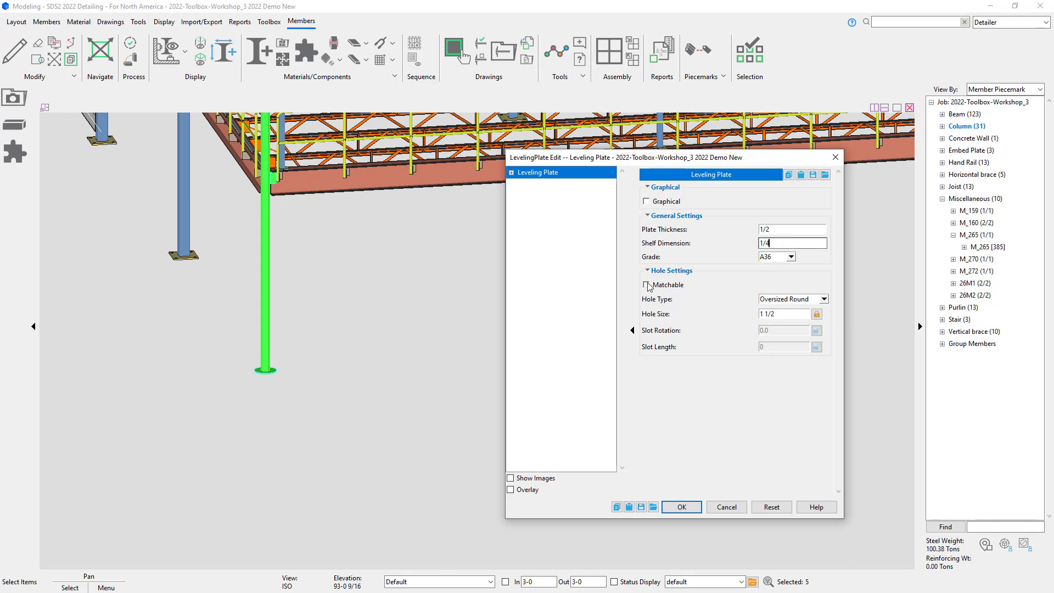
click(824, 299)
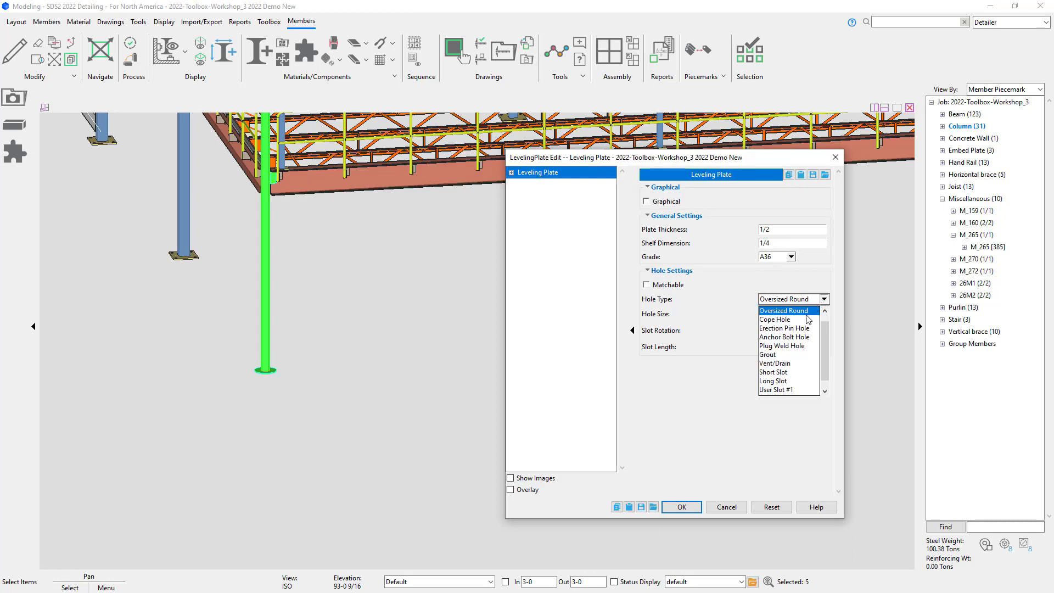
scroll(808, 319, up, 1)
click(791, 311)
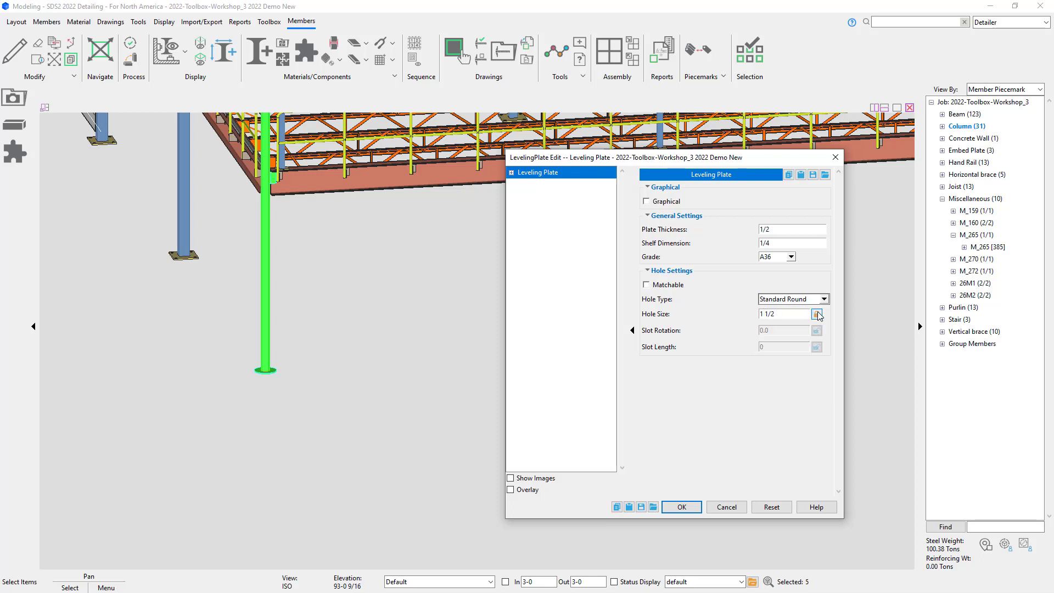
click(816, 314)
click(645, 285)
click(681, 507)
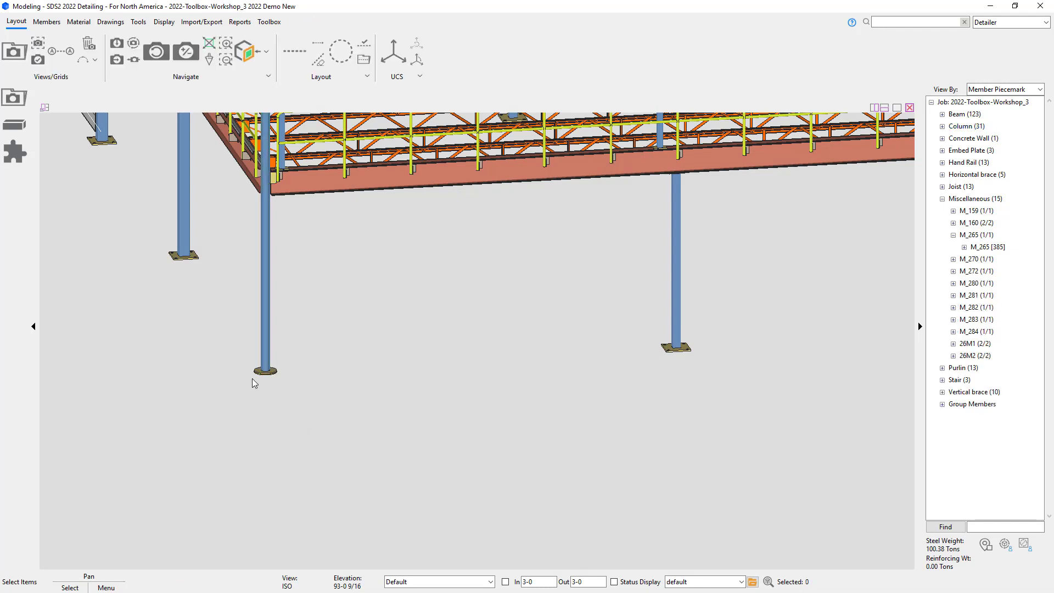
Step: Inspect the new leveling plates beneath the column base plates around the model
scroll(254, 382, up, 6)
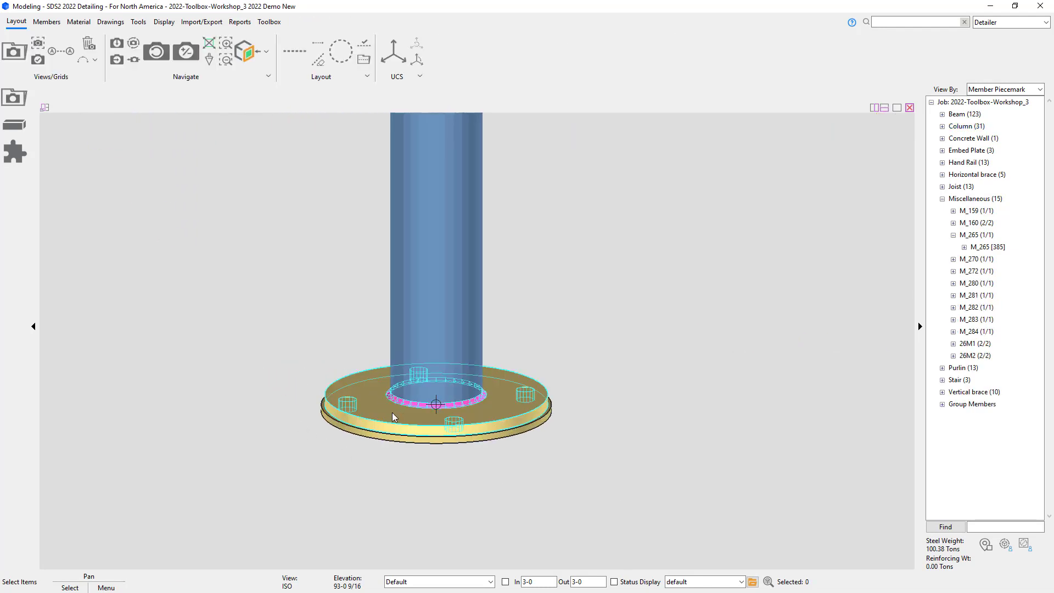
shift+middle_drag(429, 443, 400, 333)
scroll(439, 472, down, 10)
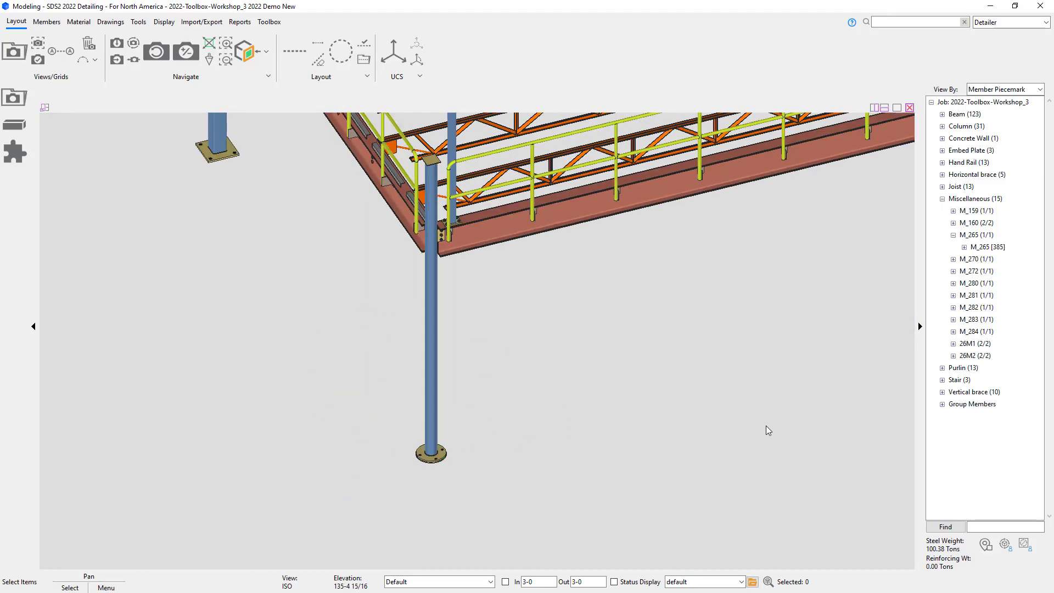
middle_drag(764, 427, 285, 468)
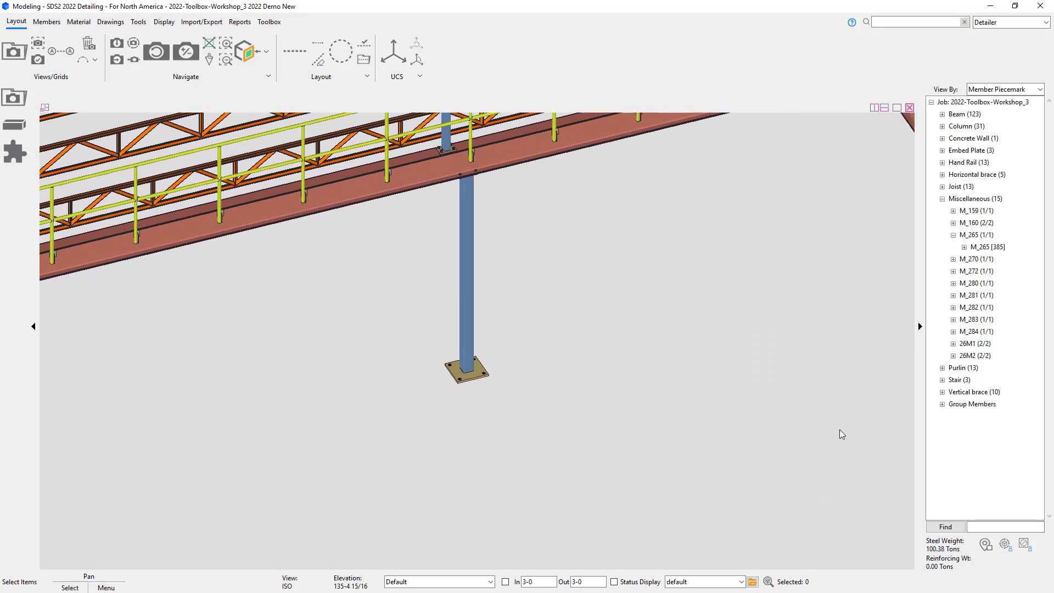
middle_drag(840, 432, 505, 196)
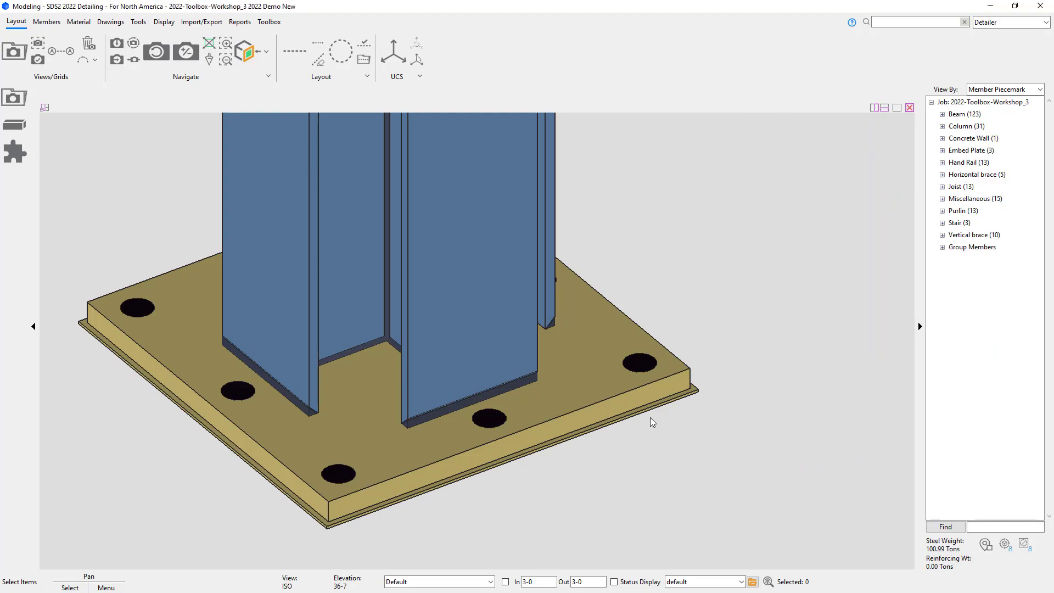
shift+middle_drag(628, 402, 607, 403)
scroll(605, 403, down, 4)
scroll(564, 402, down, 5)
scroll(430, 377, down, 3)
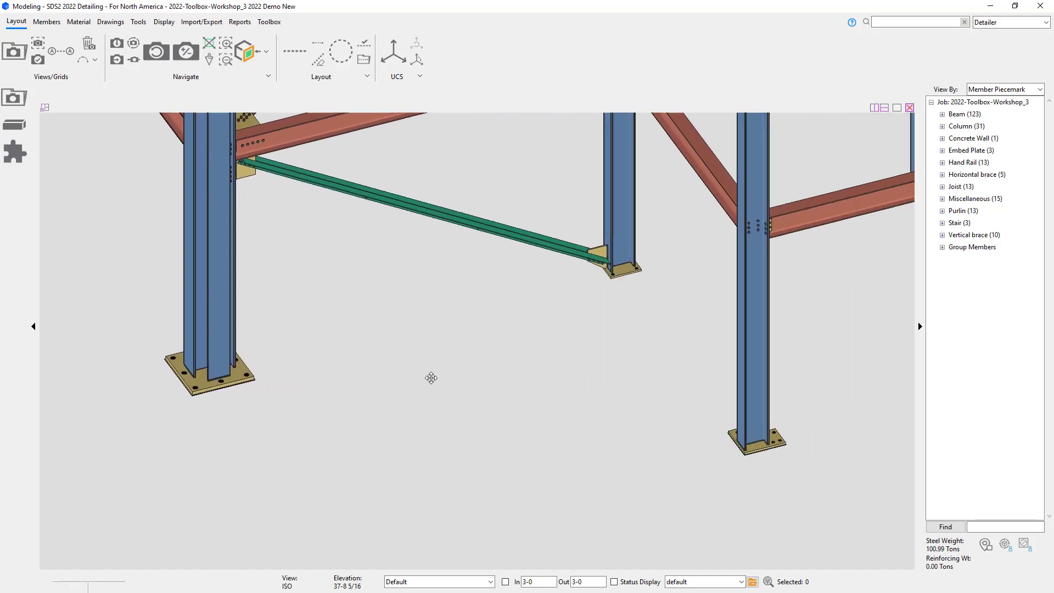
middle_drag(431, 376, 285, 369)
scroll(603, 437, up, 6)
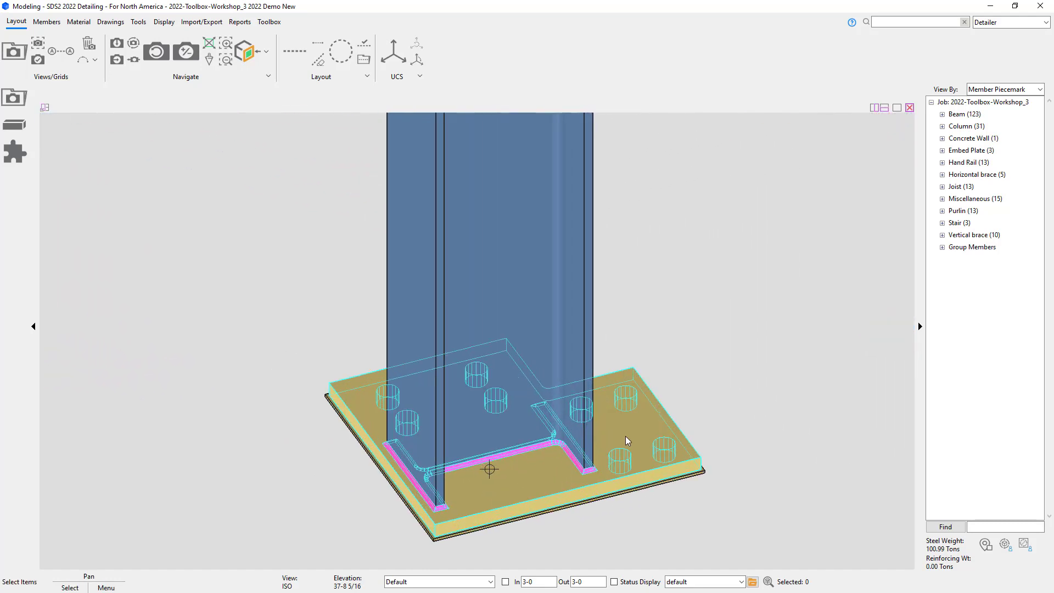
shift+middle_drag(630, 440, 433, 442)
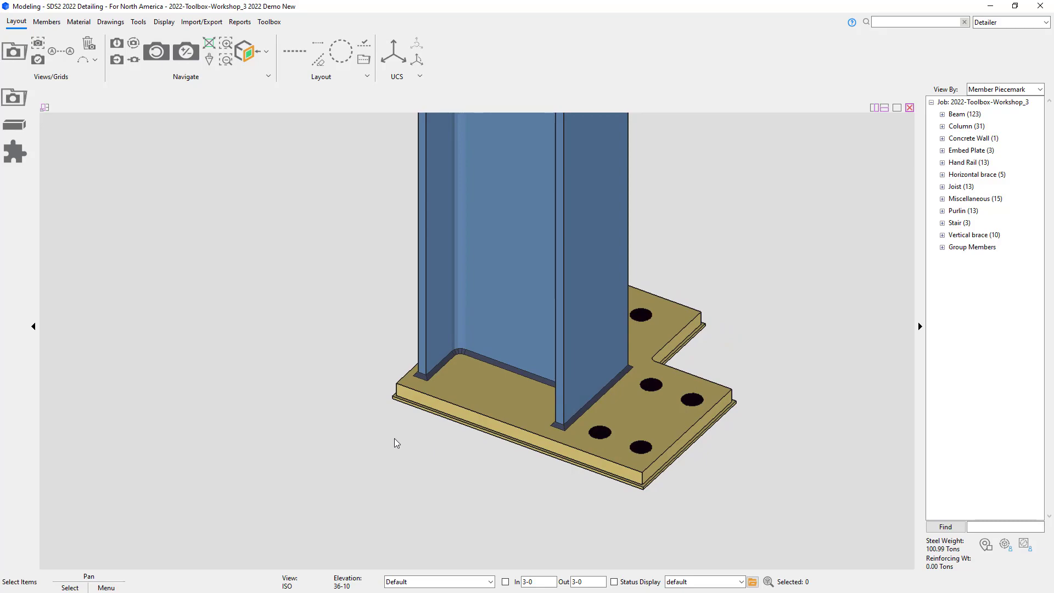
shift+middle_drag(522, 376, 586, 446)
scroll(583, 450, down, 10)
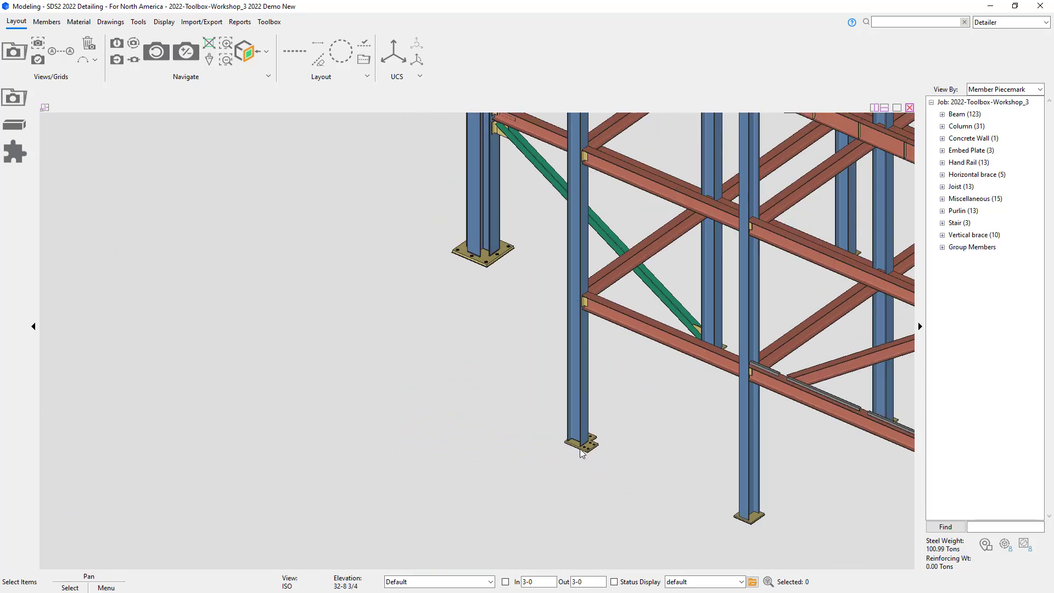
scroll(582, 451, down, 10)
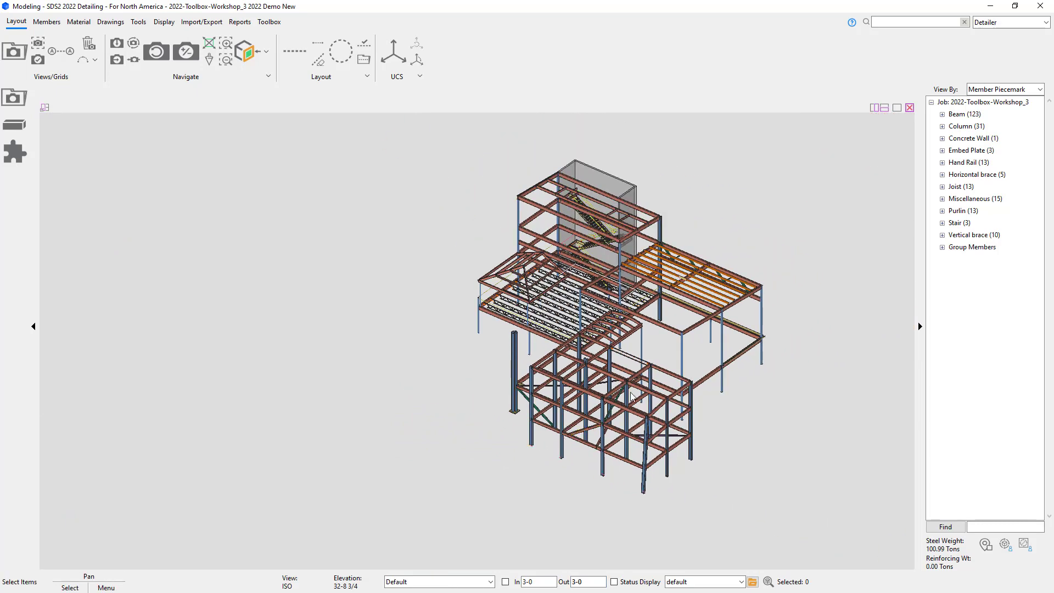
scroll(624, 357, up, 3)
Step: Run Advanced Selection using the PlateAdvSel.sel file to select columns with column base plates
click(936, 21)
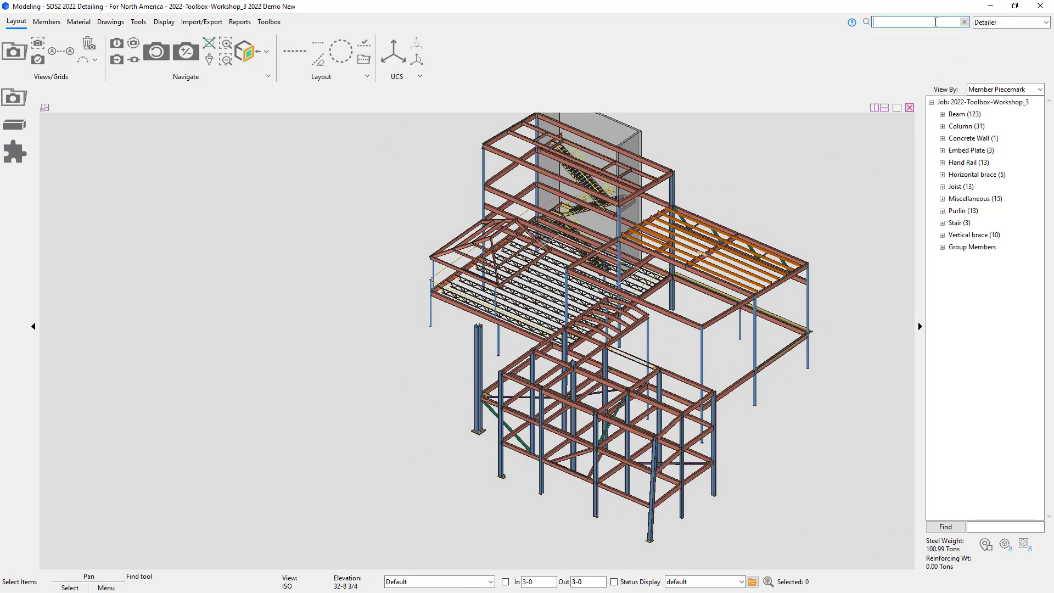
text(advance)
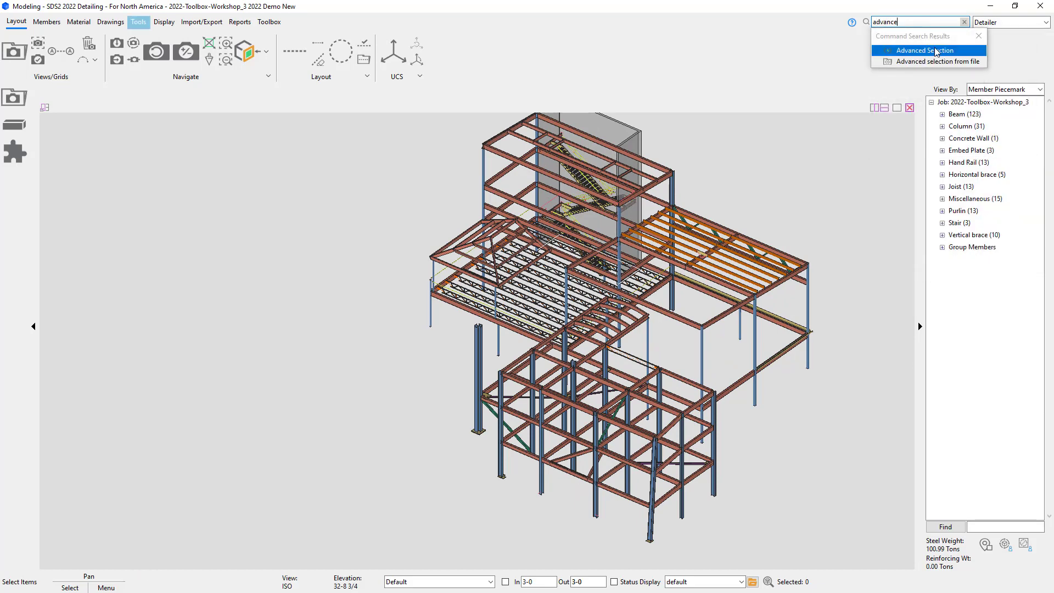
click(936, 51)
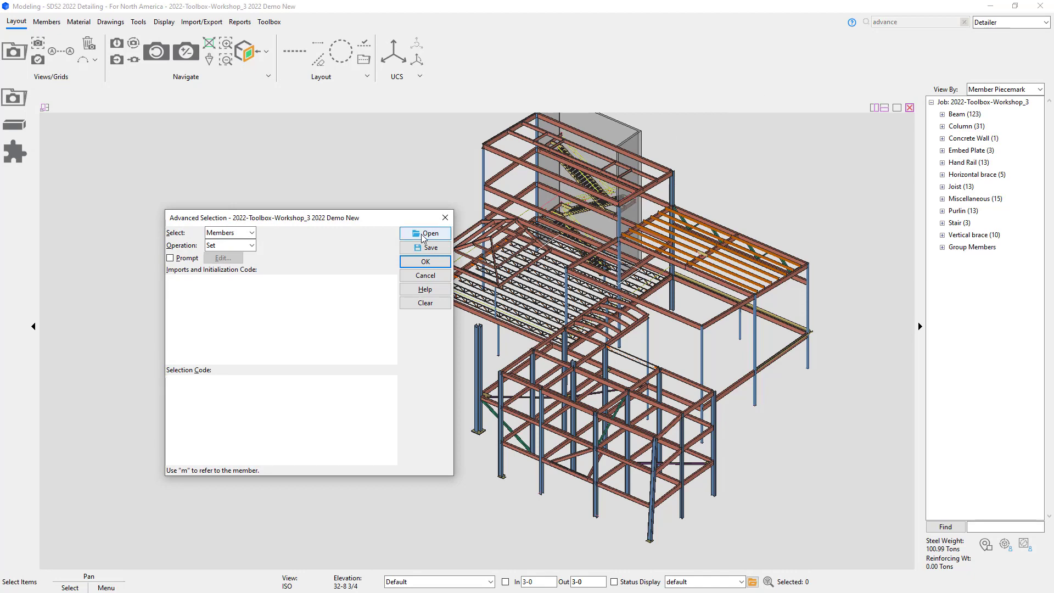
click(439, 233)
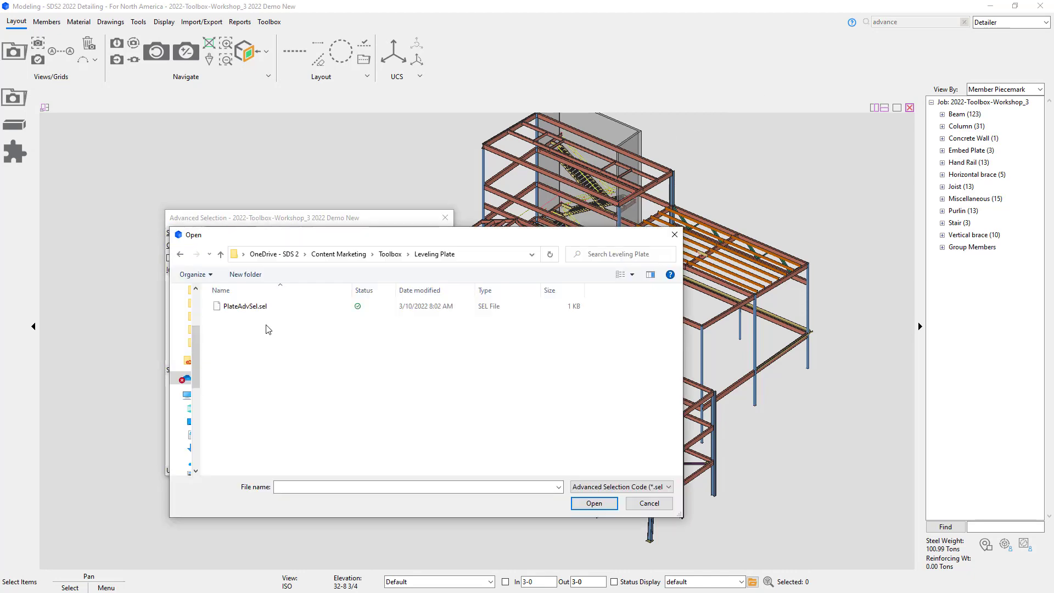
double_click(253, 308)
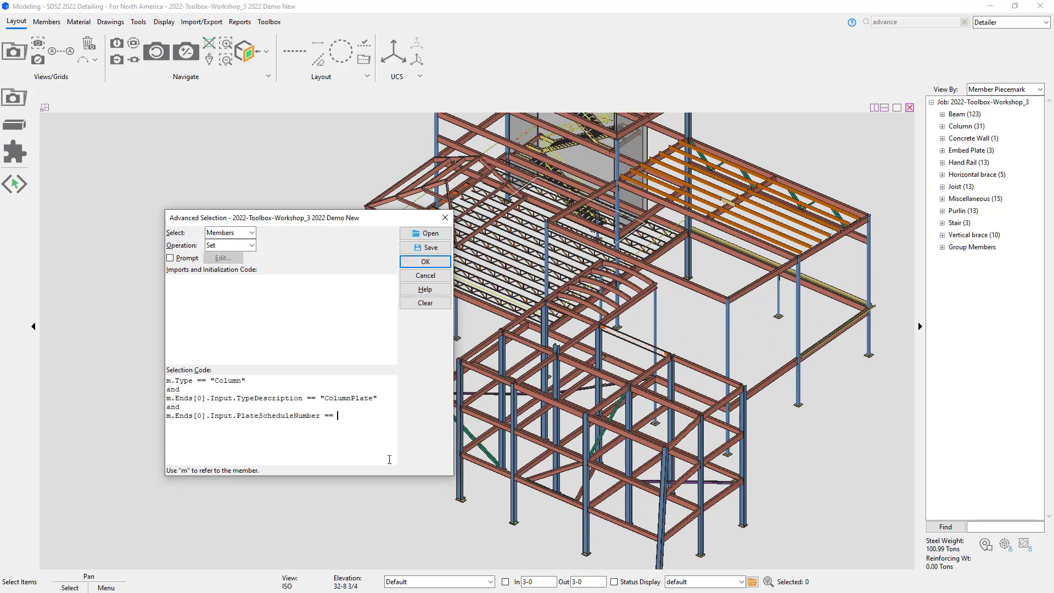
click(426, 263)
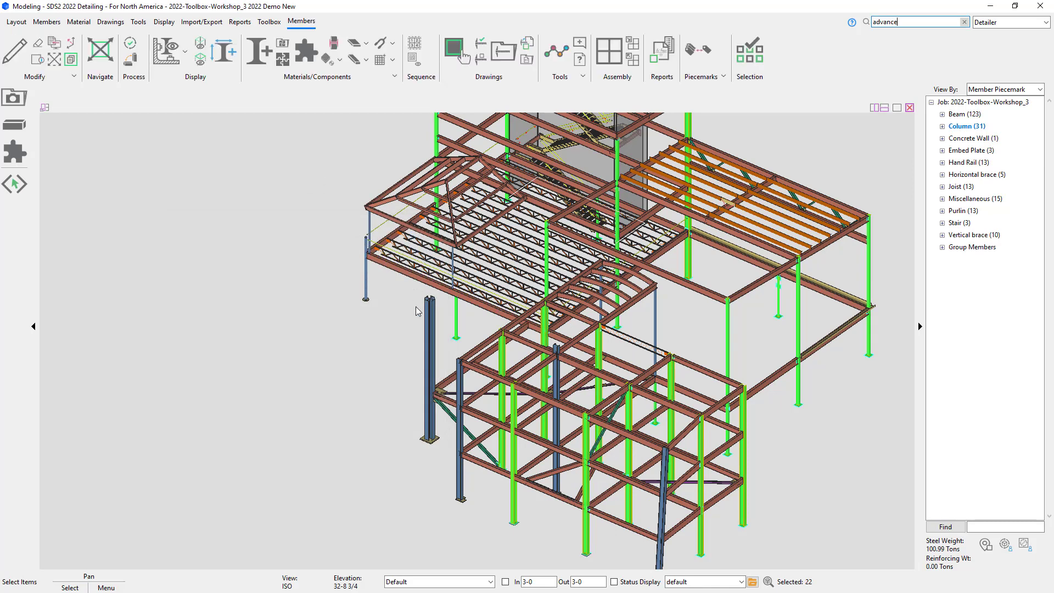
Step: Add a Leveling Plate component to all selected columns, accepting the default settings
scroll(384, 346, down, 1)
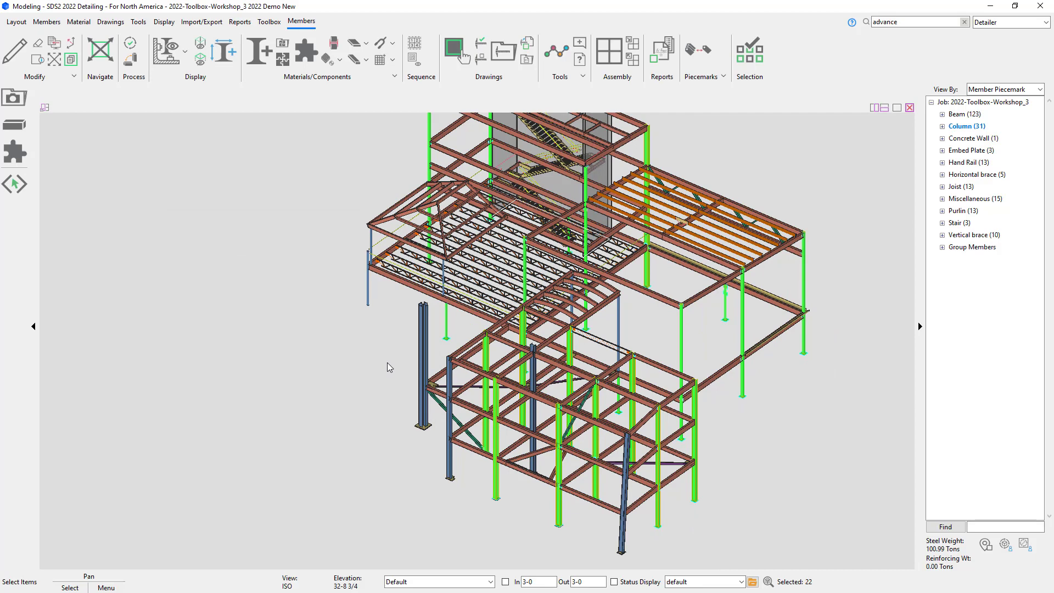
click(15, 152)
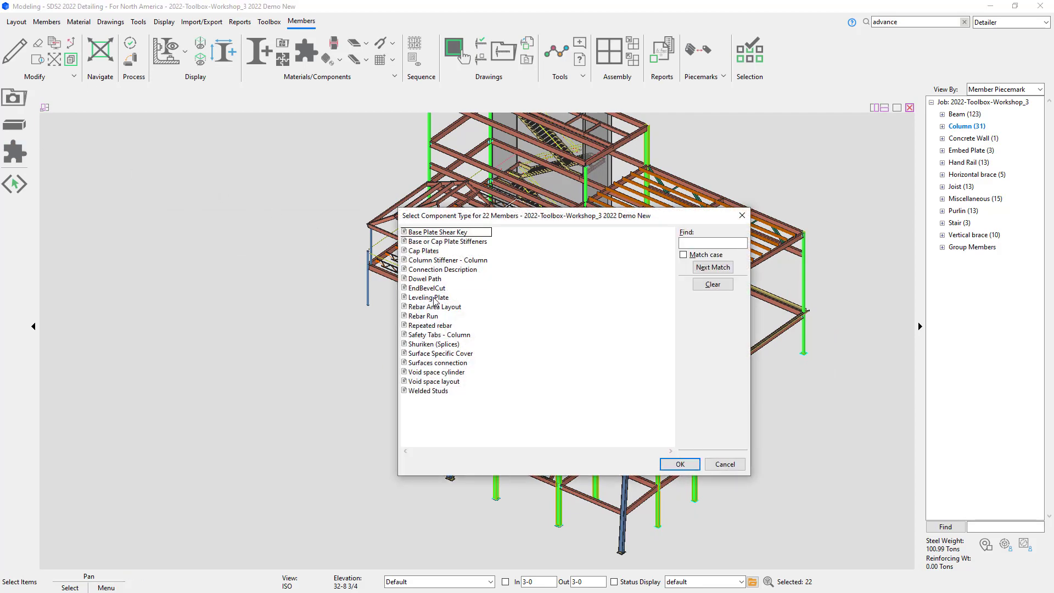
click(433, 298)
click(685, 468)
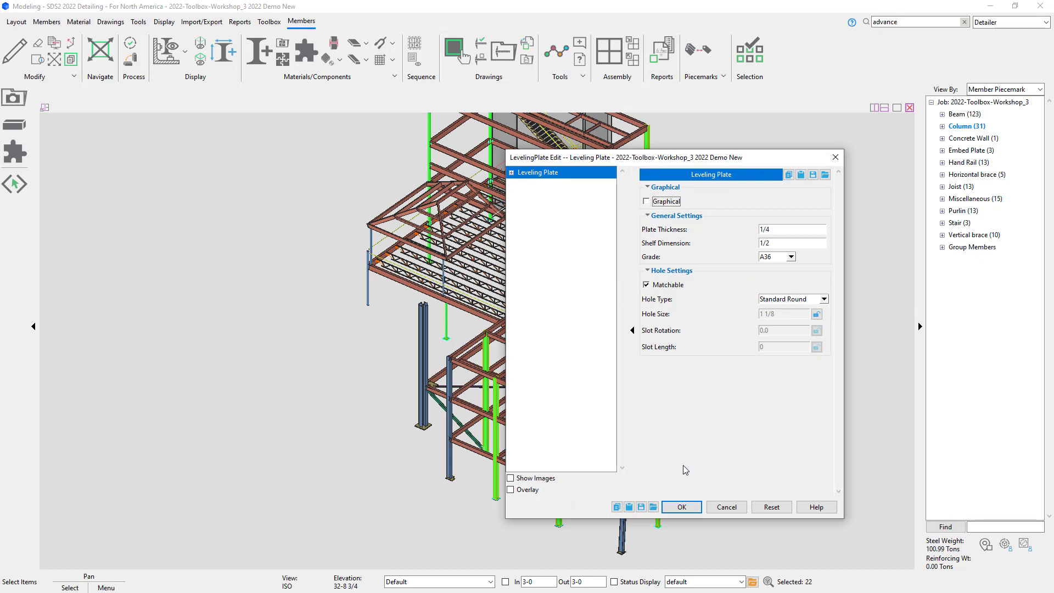
click(697, 509)
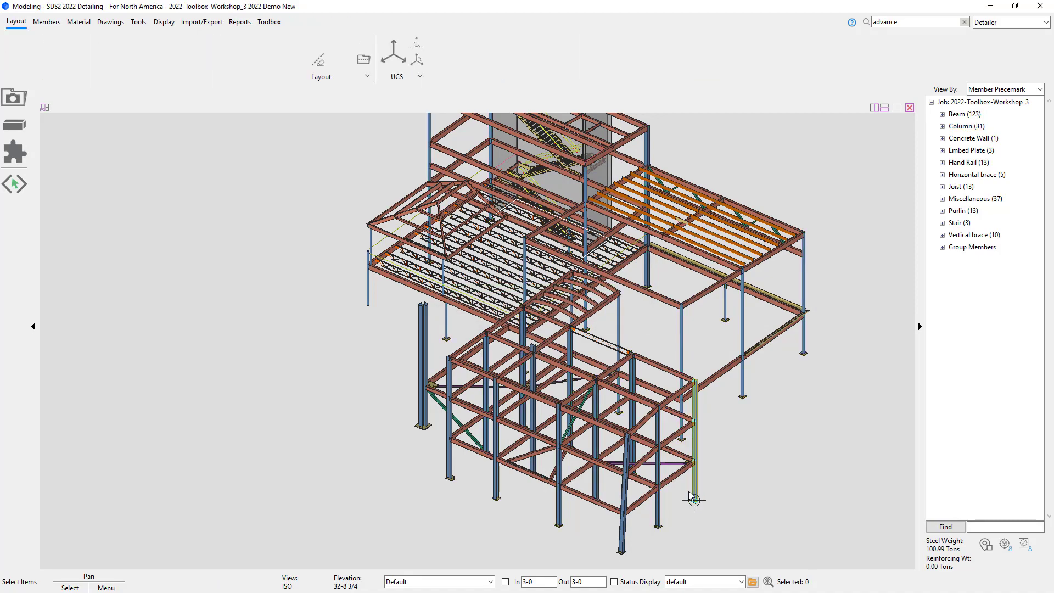
Step: Inspect a column base to examine the added leveling plate
scroll(694, 494, up, 8)
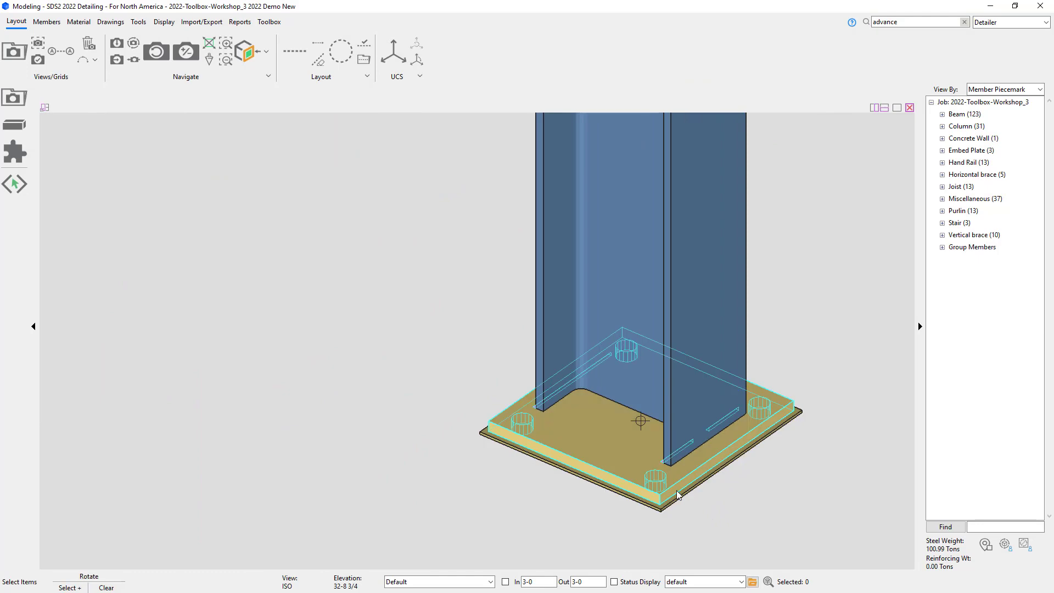
shift+middle_drag(679, 490, 659, 195)
scroll(692, 491, down, 6)
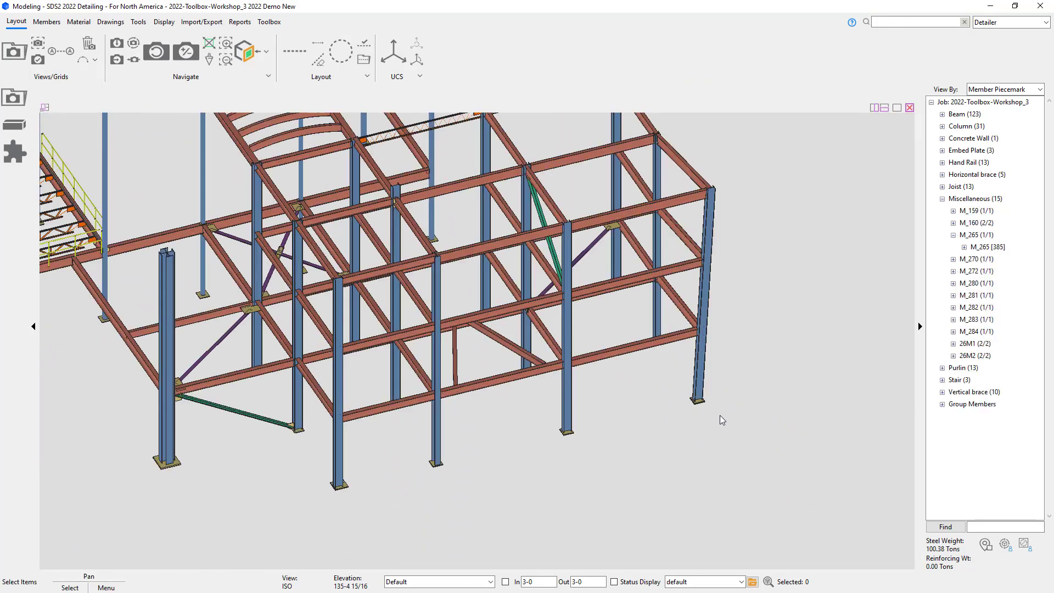
scroll(701, 407, up, 6)
scroll(701, 406, up, 5)
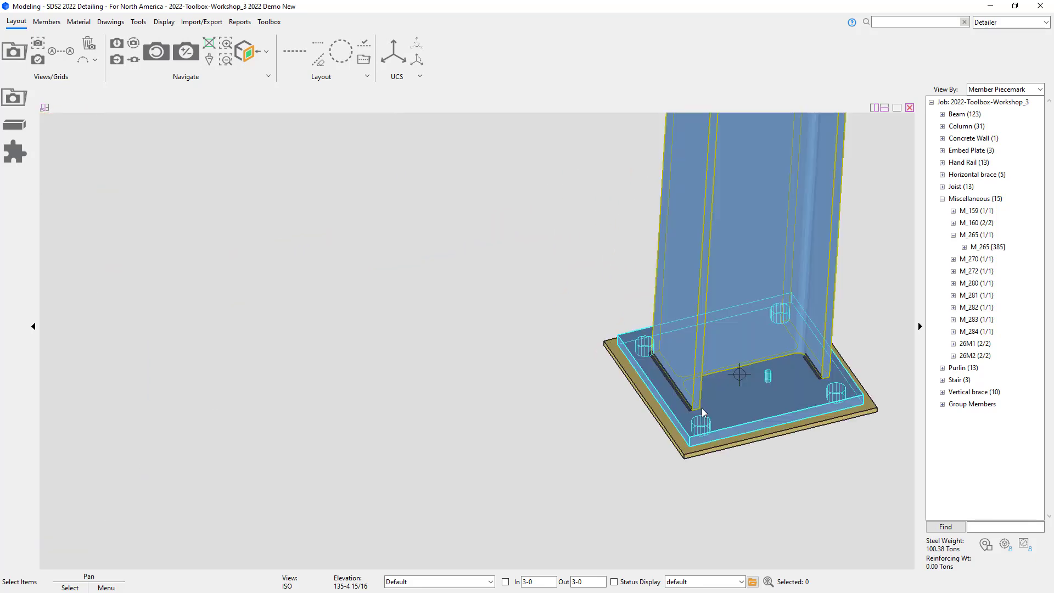
click(707, 482)
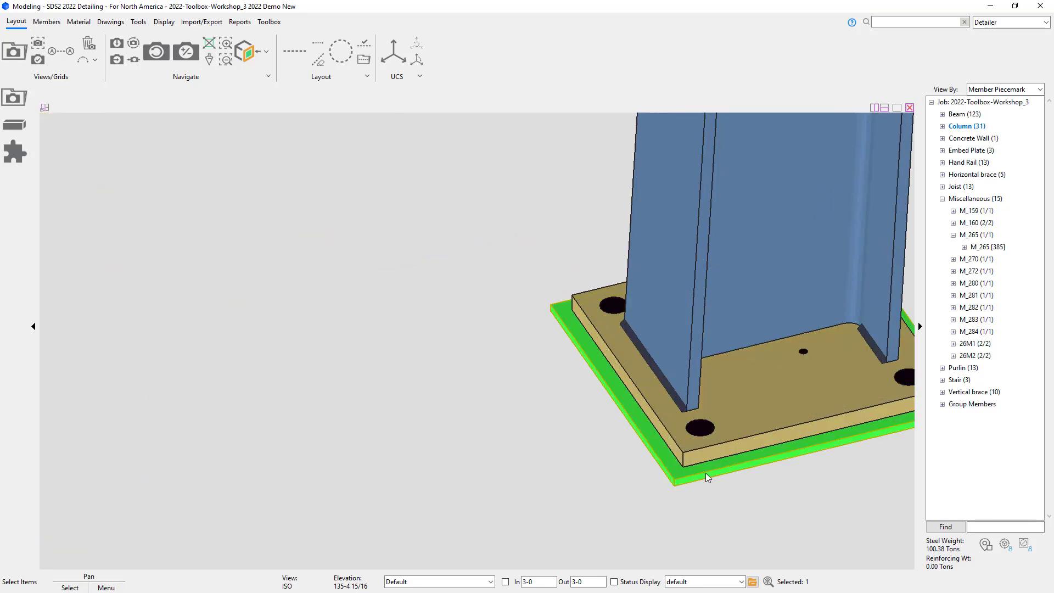
Step: Select the leveling plate's member M_265 and create its detail drawing, accepting the default annotation options
right_click(707, 475)
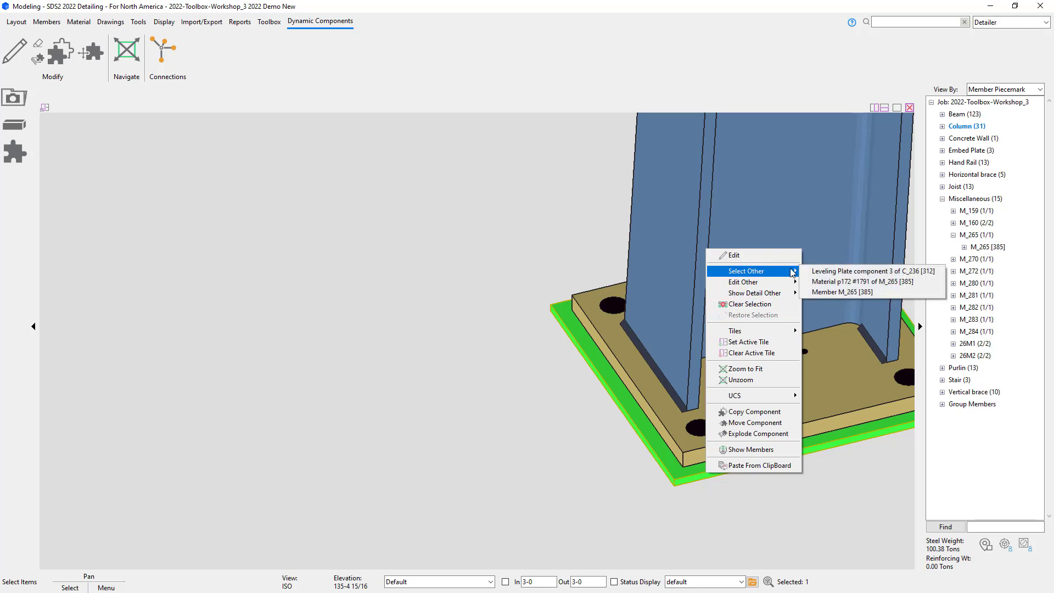
click(841, 303)
right_click(958, 253)
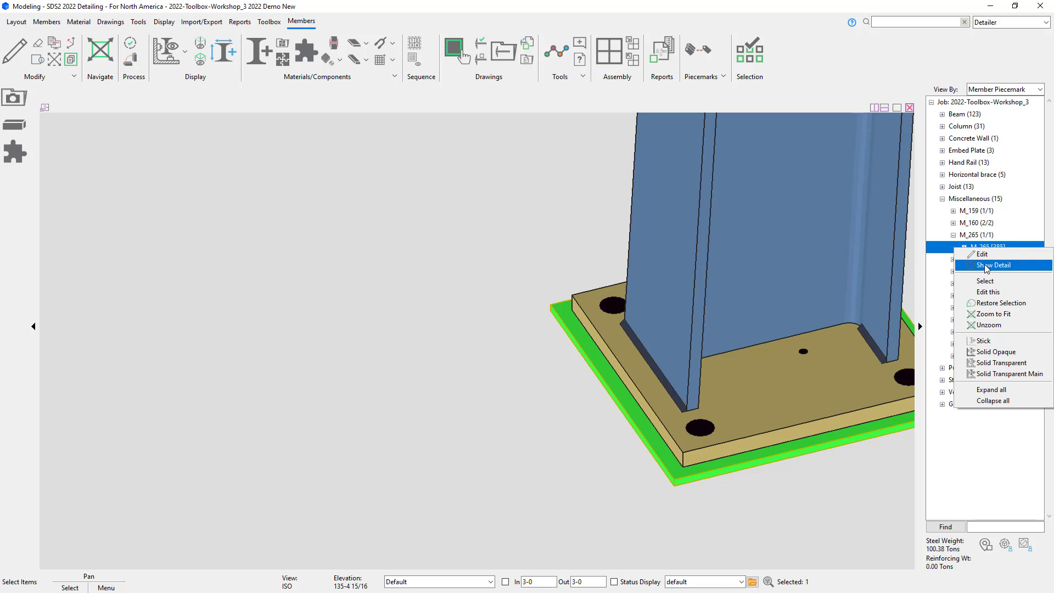
click(986, 266)
click(551, 365)
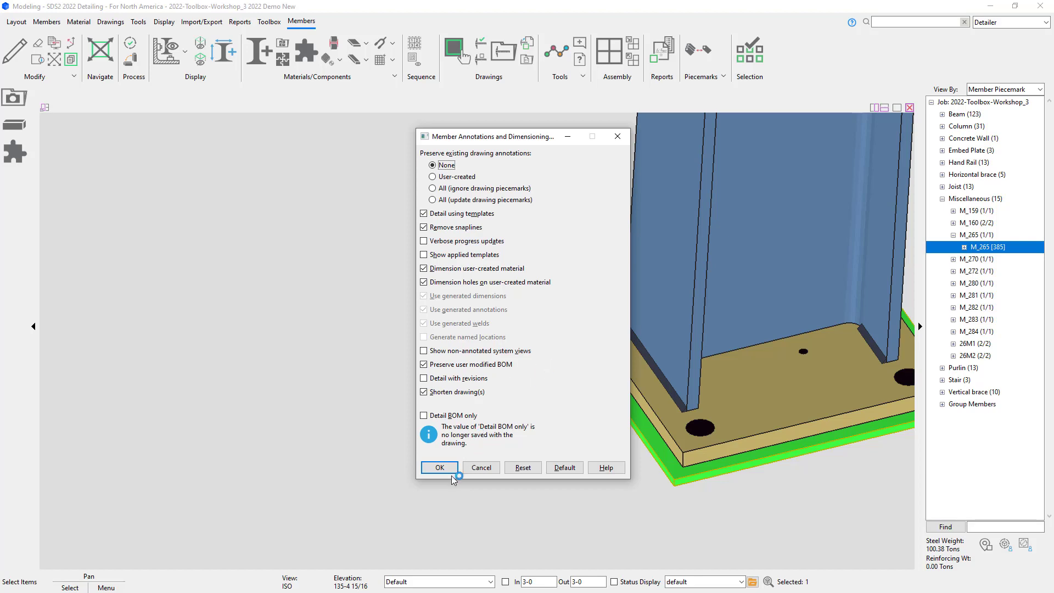
click(439, 467)
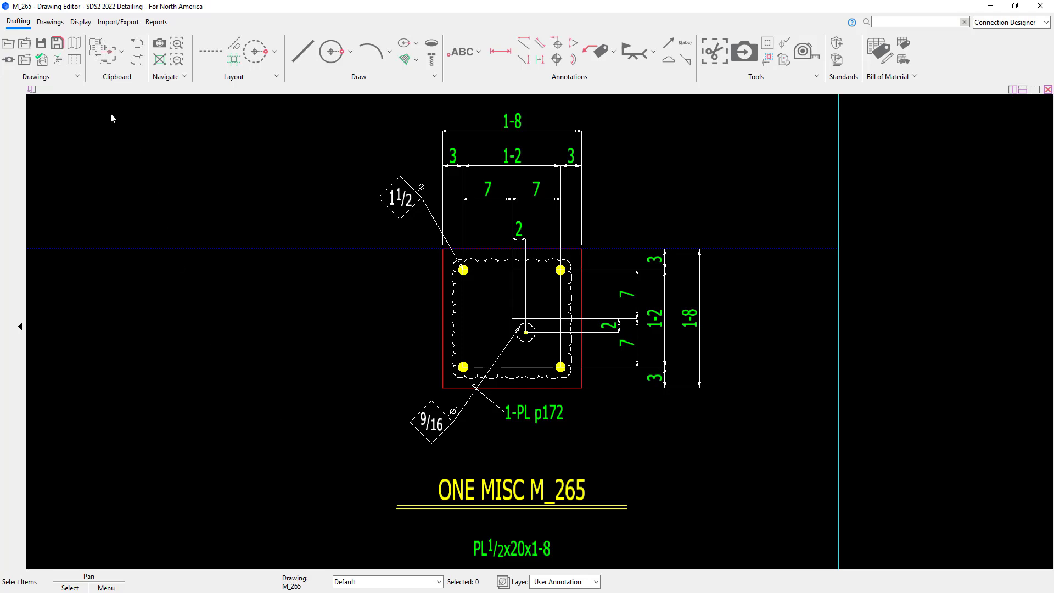
Step: Detail erection view 99-6 with wire steel member style, all drawing annotations removed and anchor bolt layout dimensioned
click(50, 22)
click(19, 53)
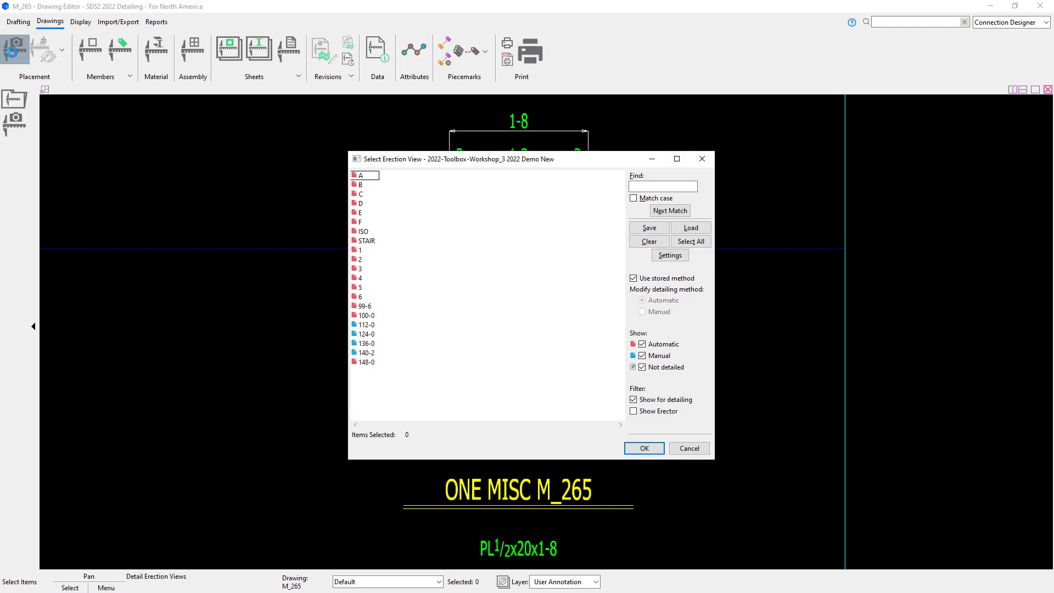
click(354, 307)
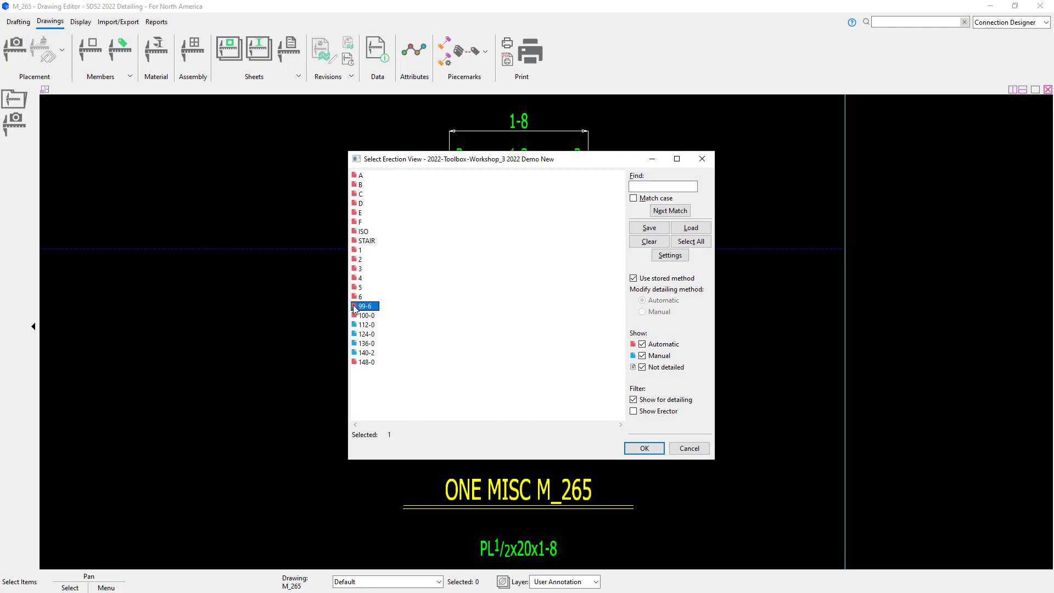
click(670, 256)
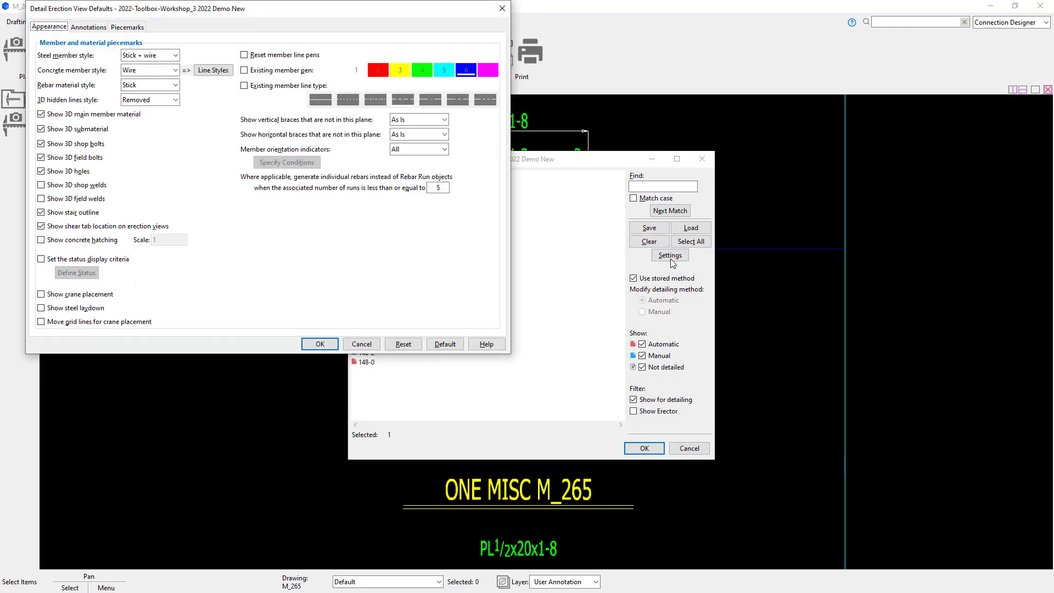
click(168, 56)
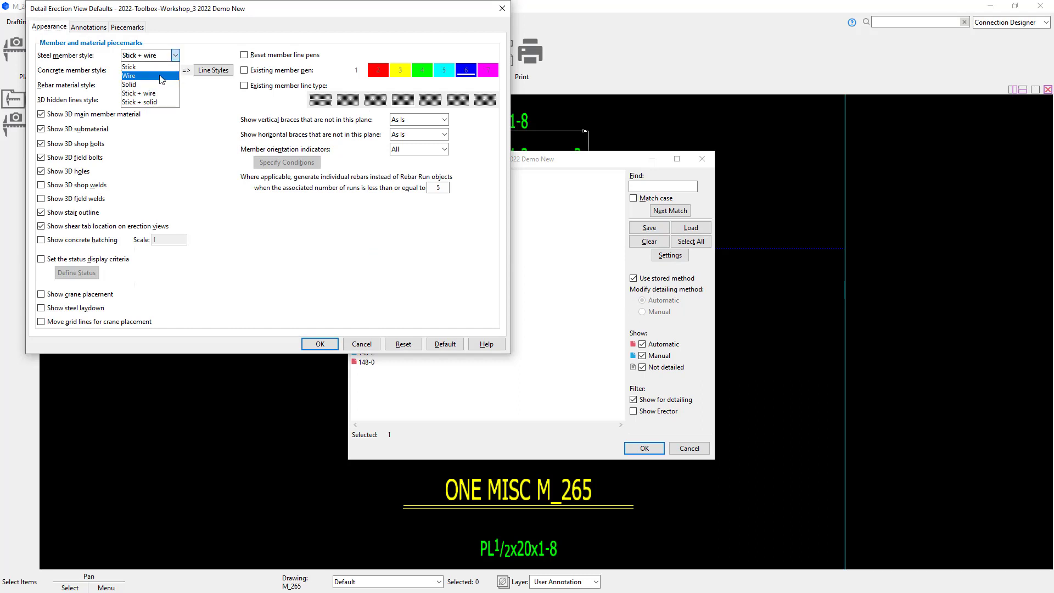
click(162, 80)
click(89, 27)
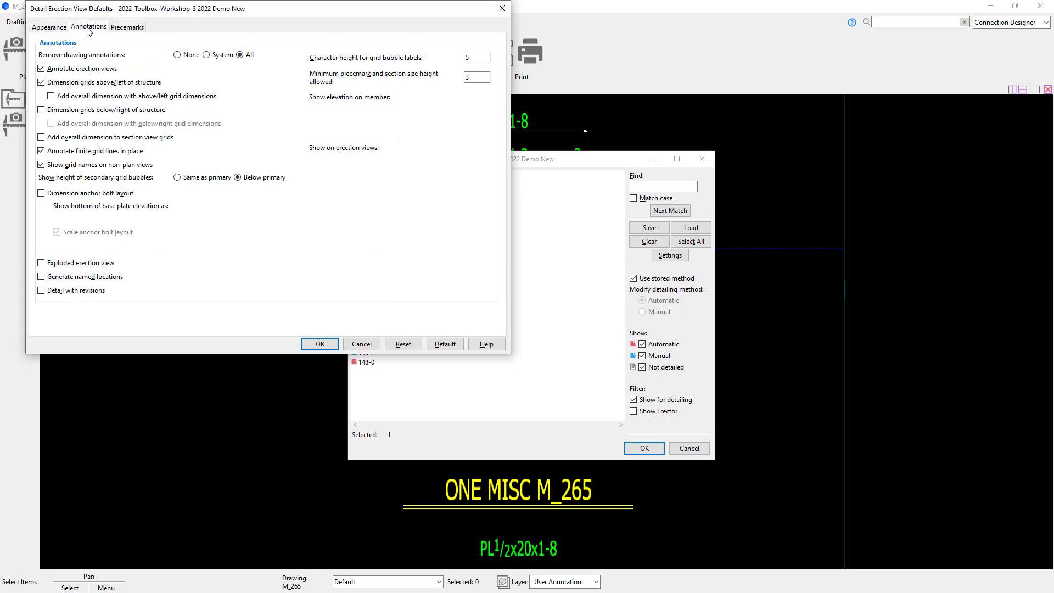
click(240, 55)
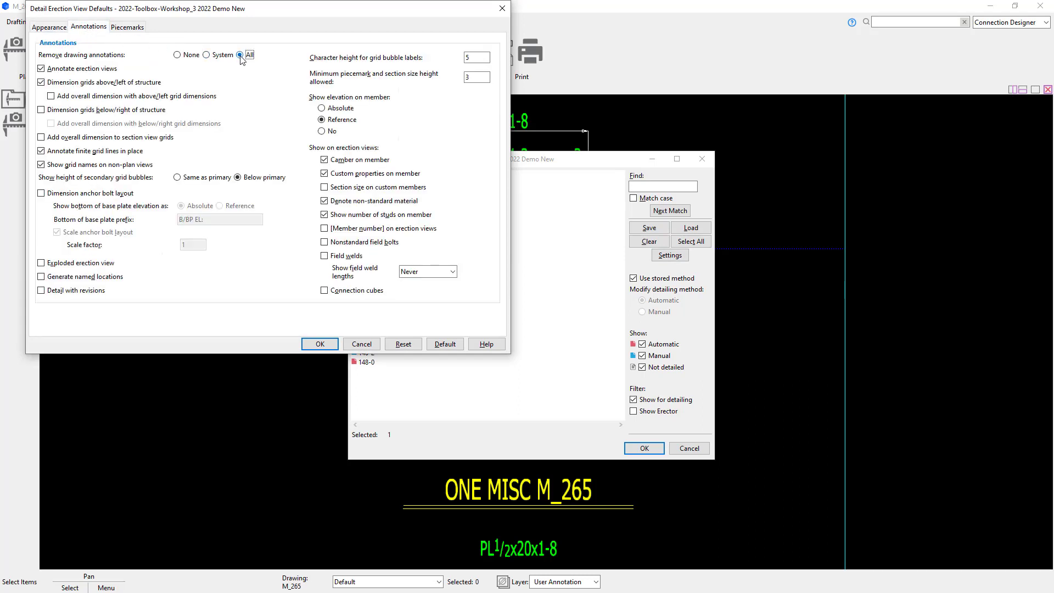
click(64, 195)
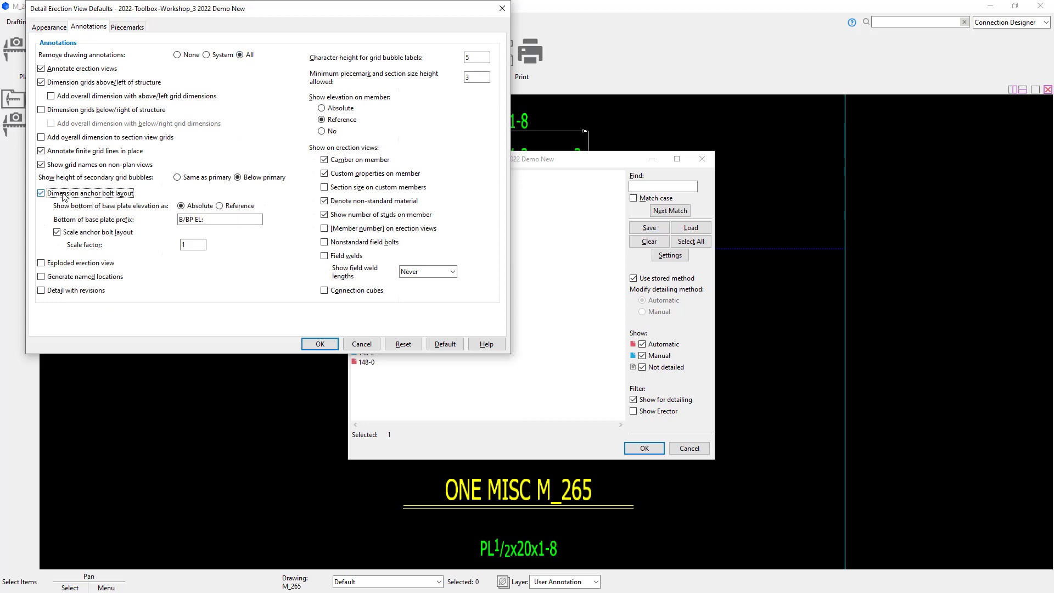
click(324, 344)
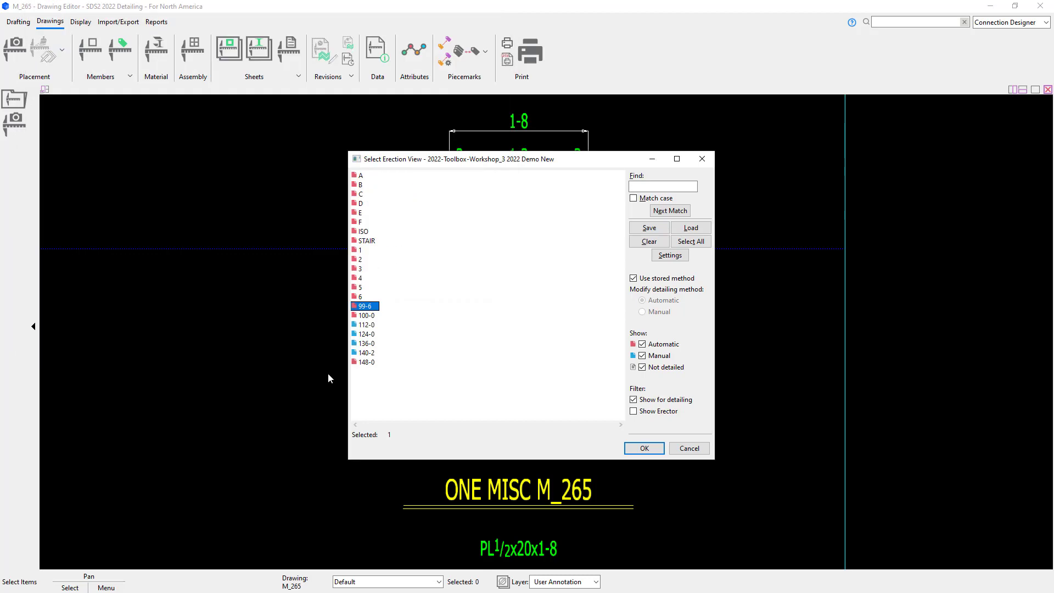
click(654, 447)
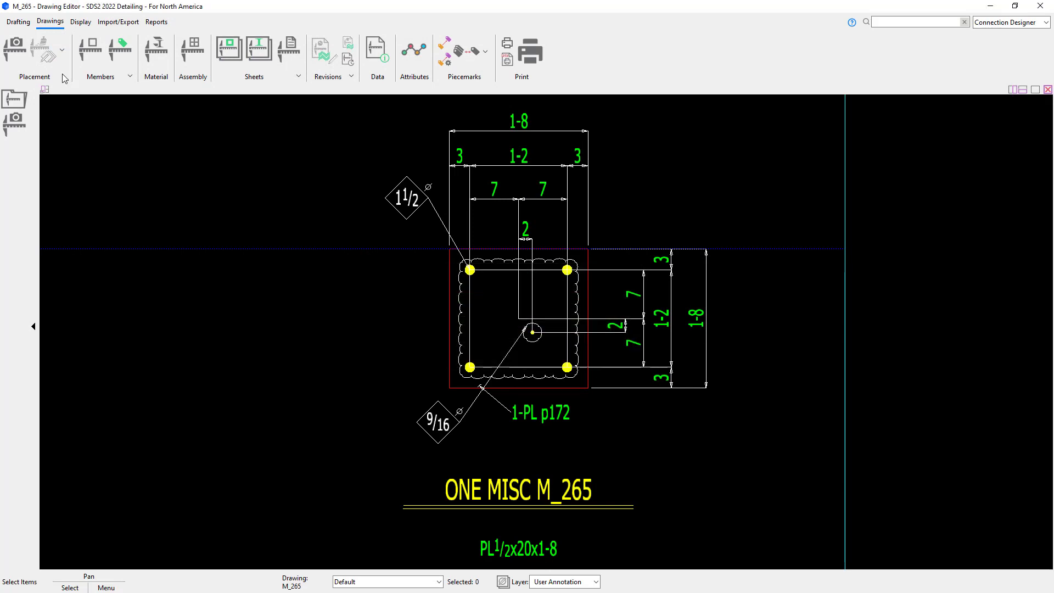
Step: Open the erection view 99-6 drawing and examine its column bases
click(18, 21)
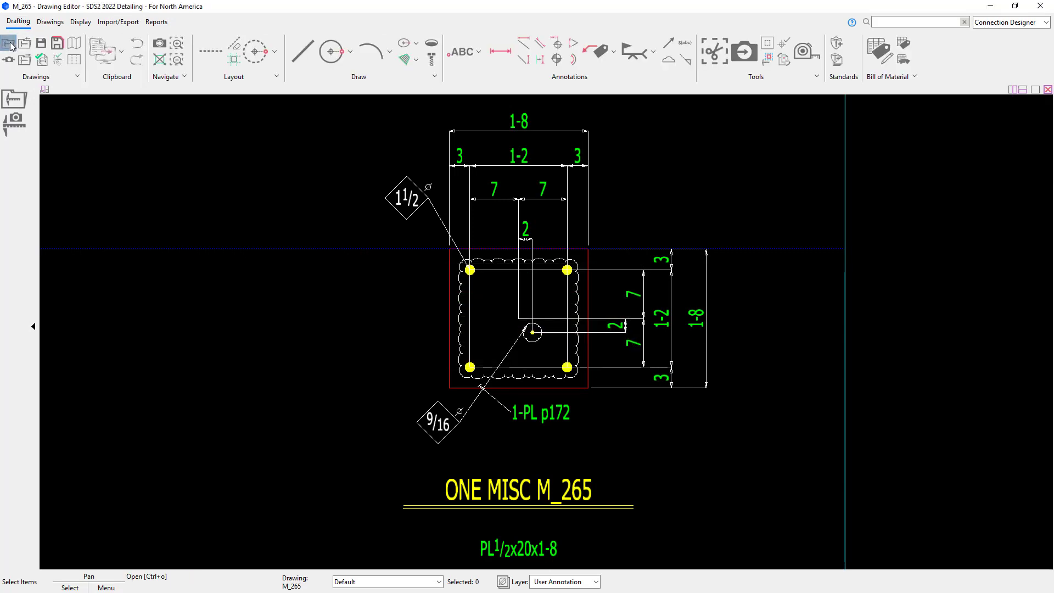
click(11, 47)
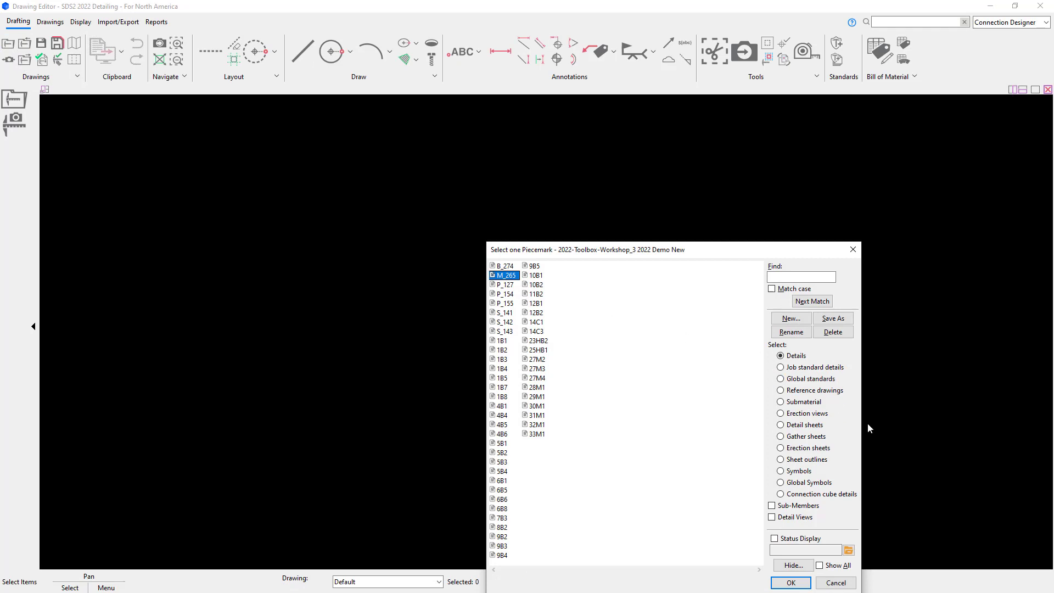
click(806, 413)
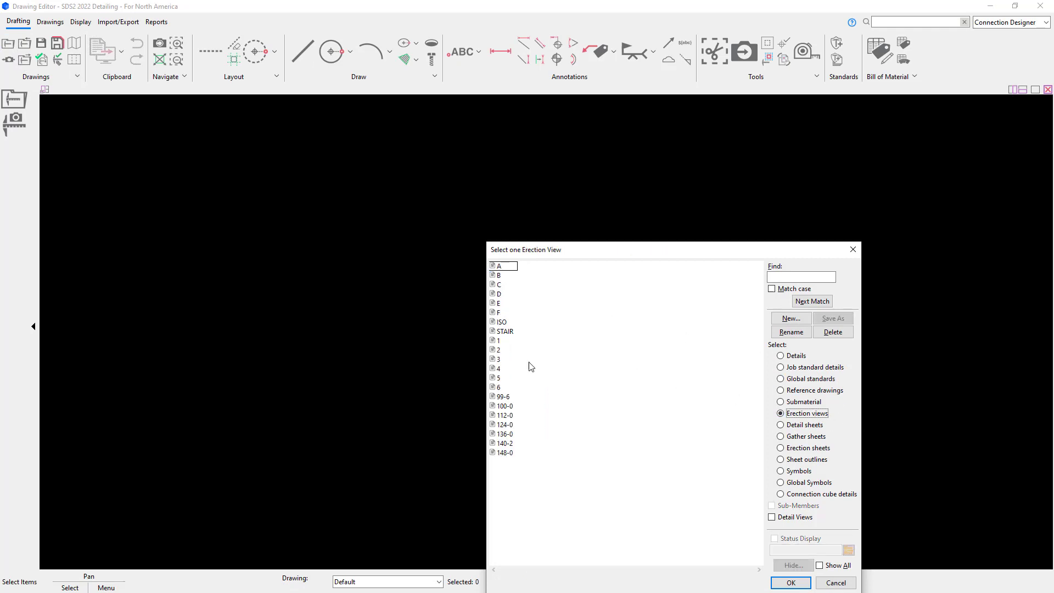
click(503, 397)
click(791, 581)
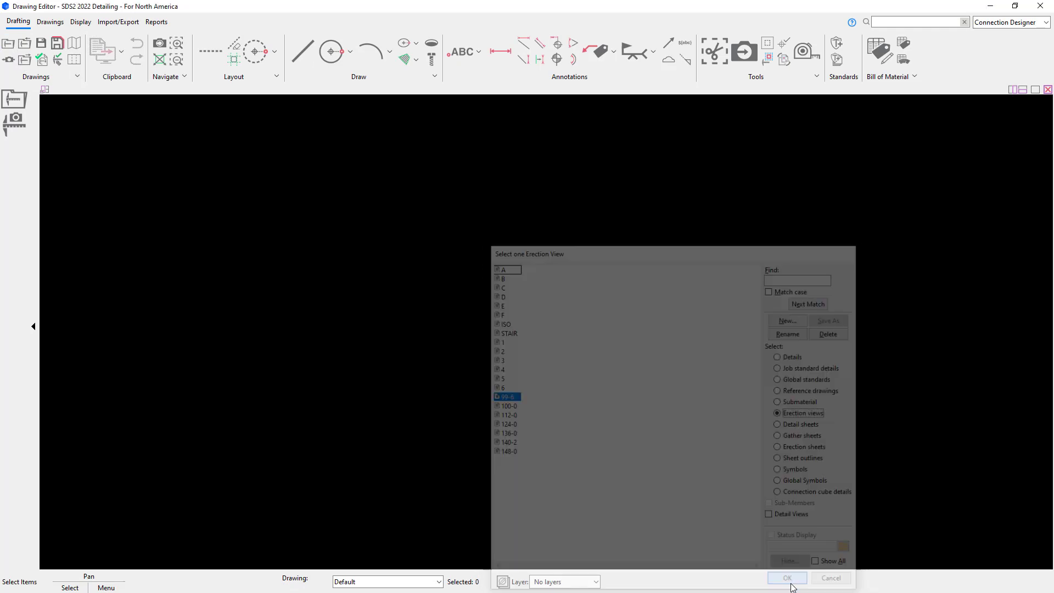
scroll(680, 482, up, 8)
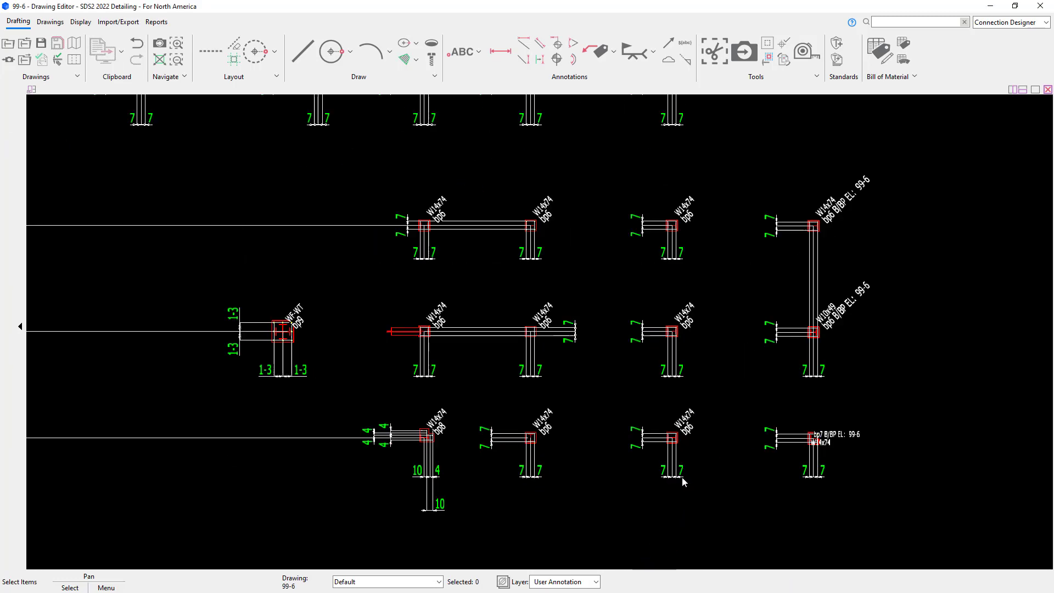
middle_drag(660, 187, 722, 436)
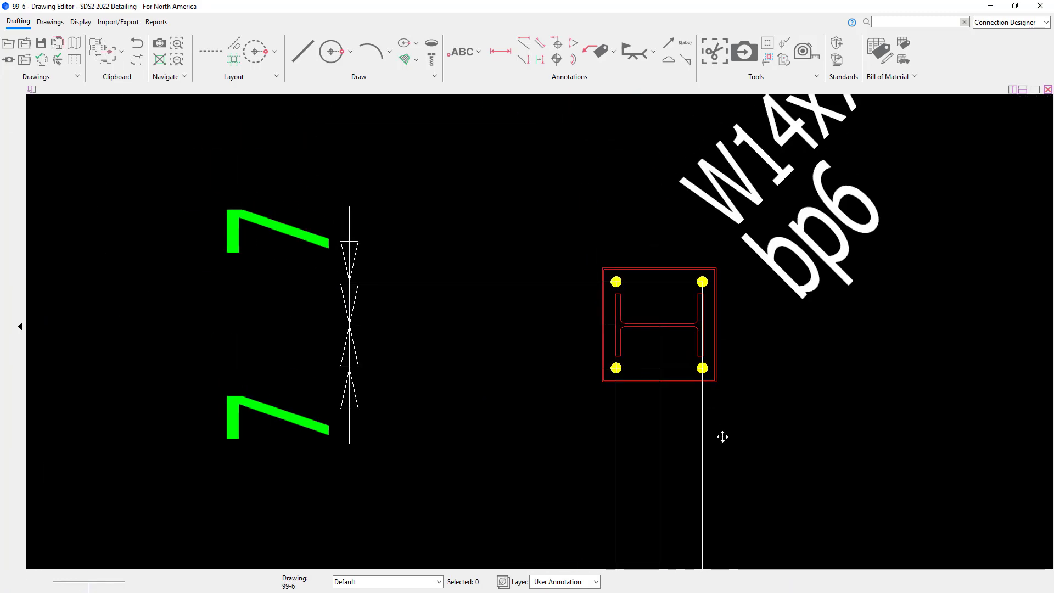
middle_drag(409, 437, 805, 420)
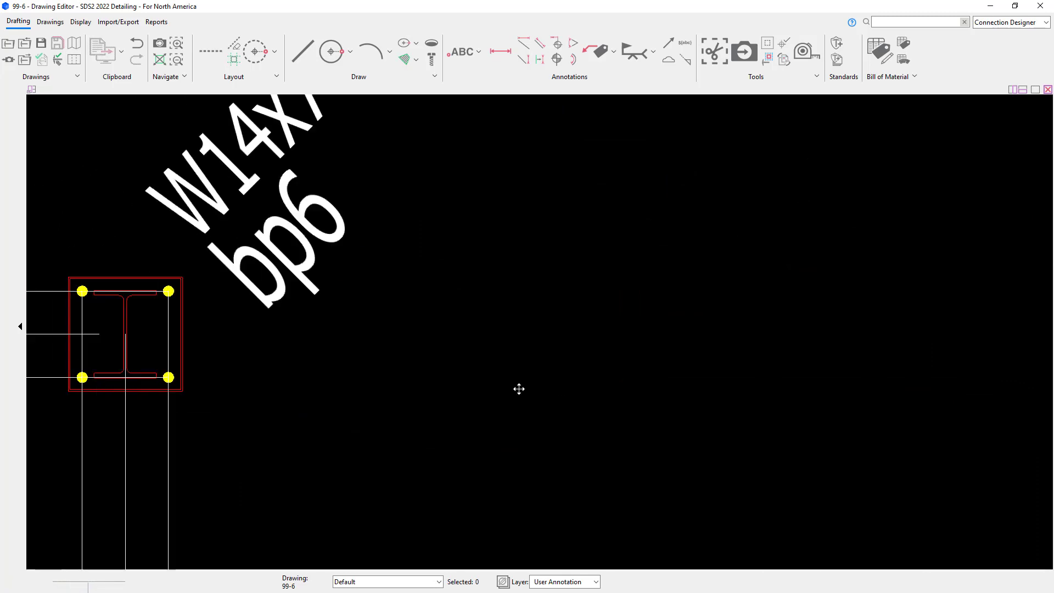
mouse_move(517, 388)
middle_down()
mouse_move(885, 397)
mouse_move(416, 395)
middle_up()
scroll(882, 399, down, 5)
scroll(433, 406, down, 2)
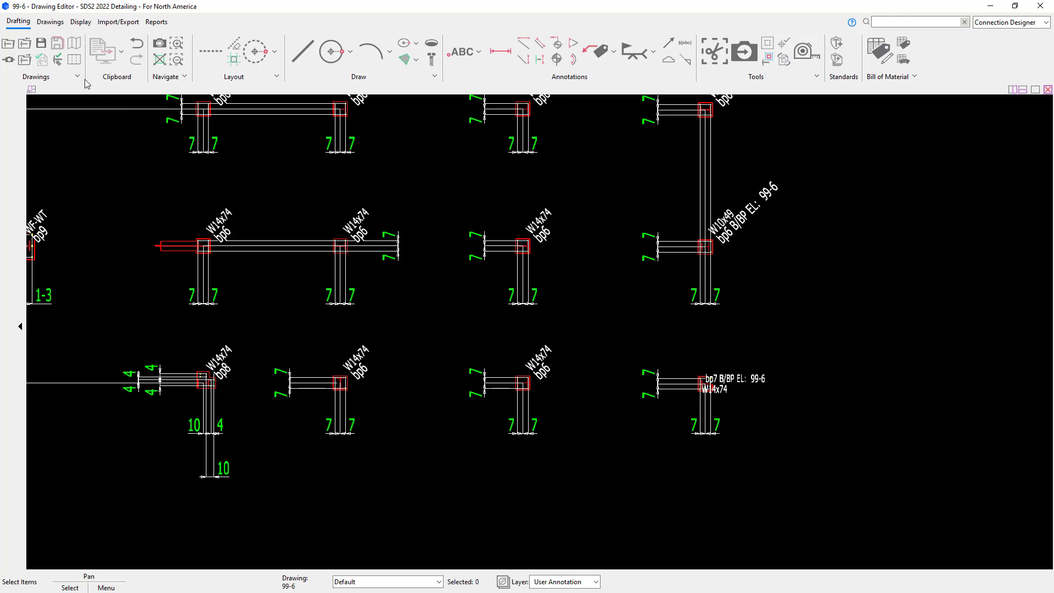
Step: Turn on display of hidden members in the drawing
click(81, 21)
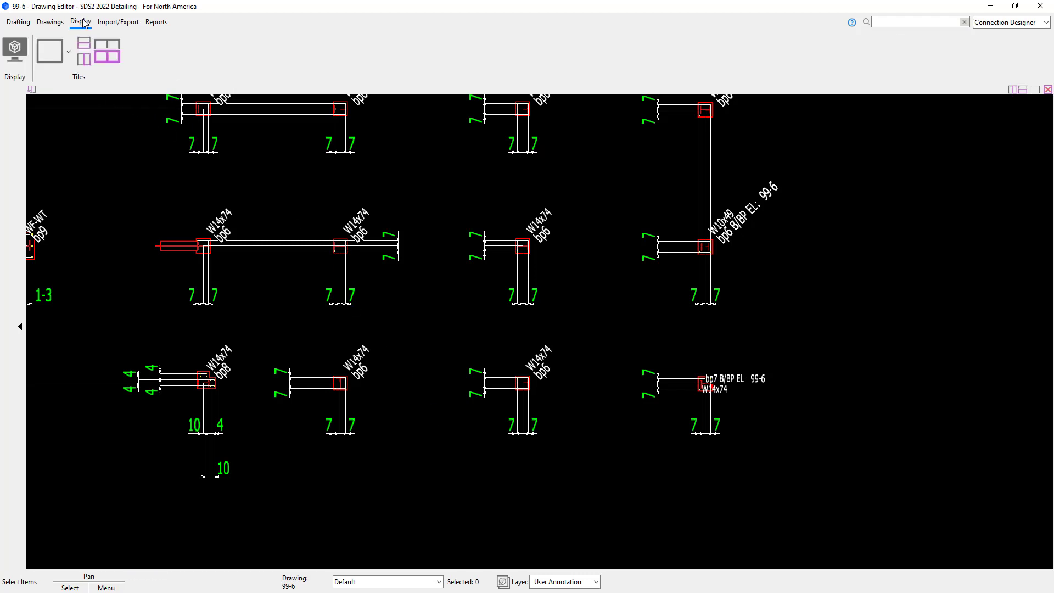
click(8, 56)
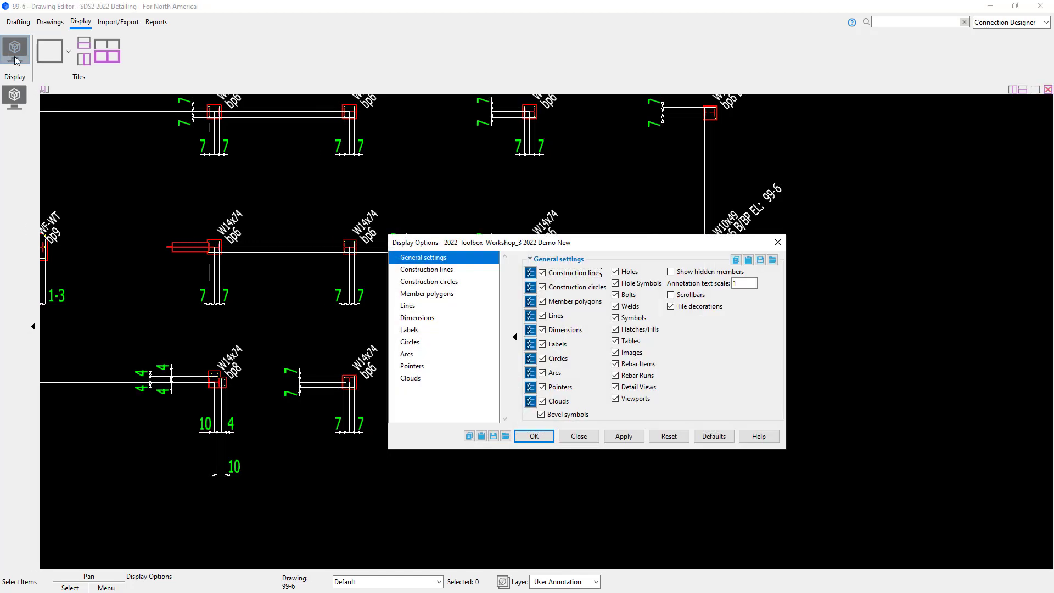
click(671, 274)
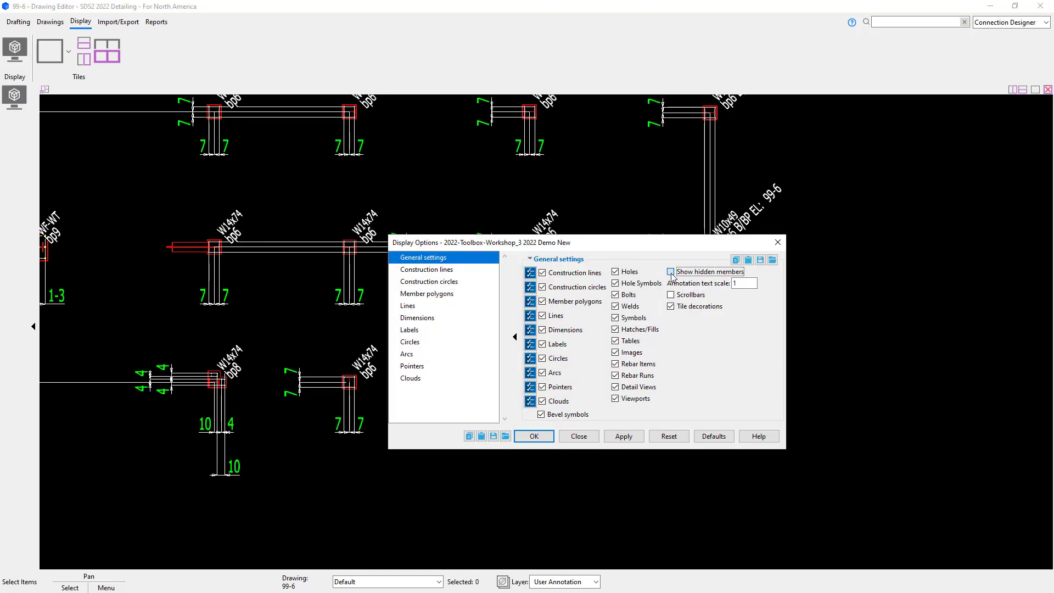
click(545, 433)
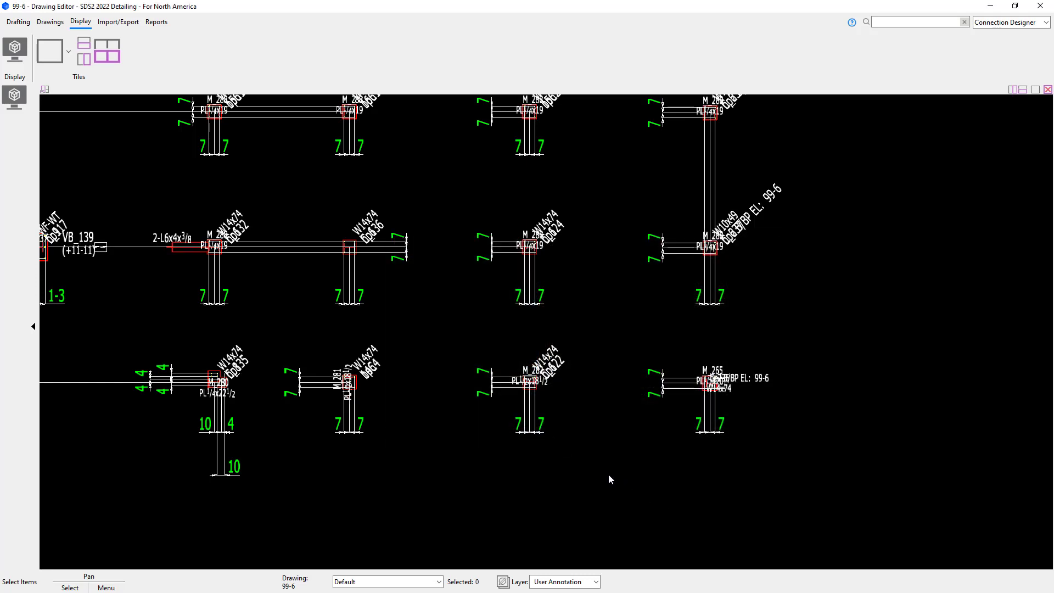
Step: Set Erection View Cleanup to show piecemarks and section size marks, filtered to miscellaneous members only
click(49, 23)
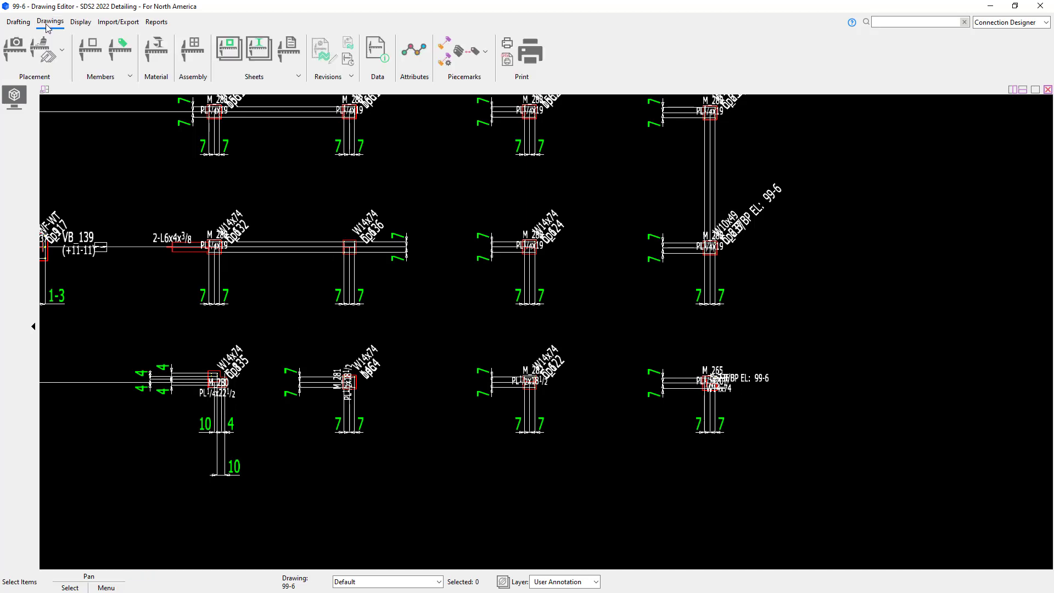
click(45, 53)
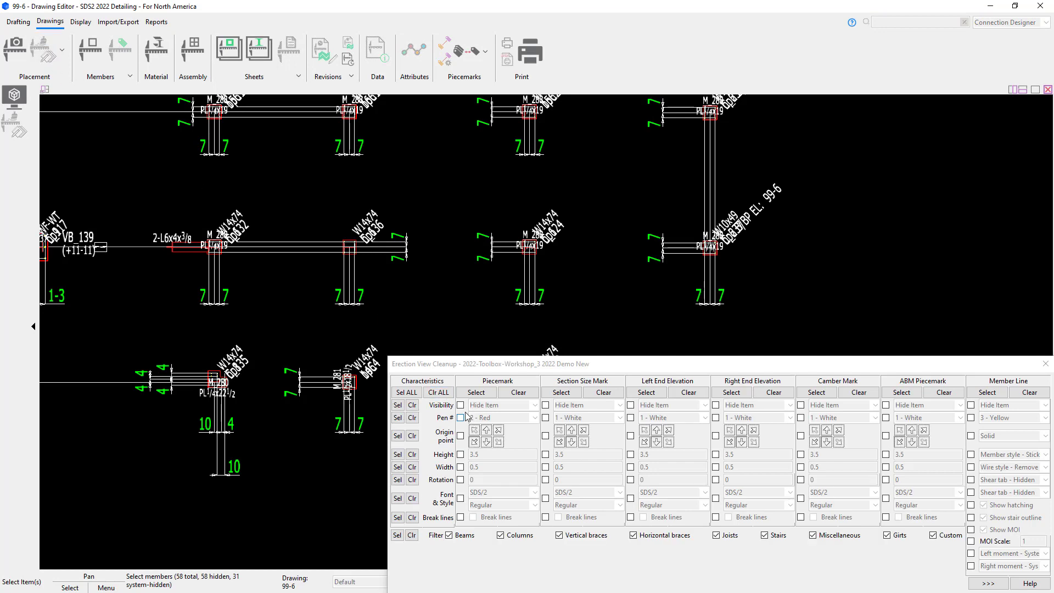
click(459, 404)
click(506, 405)
click(506, 426)
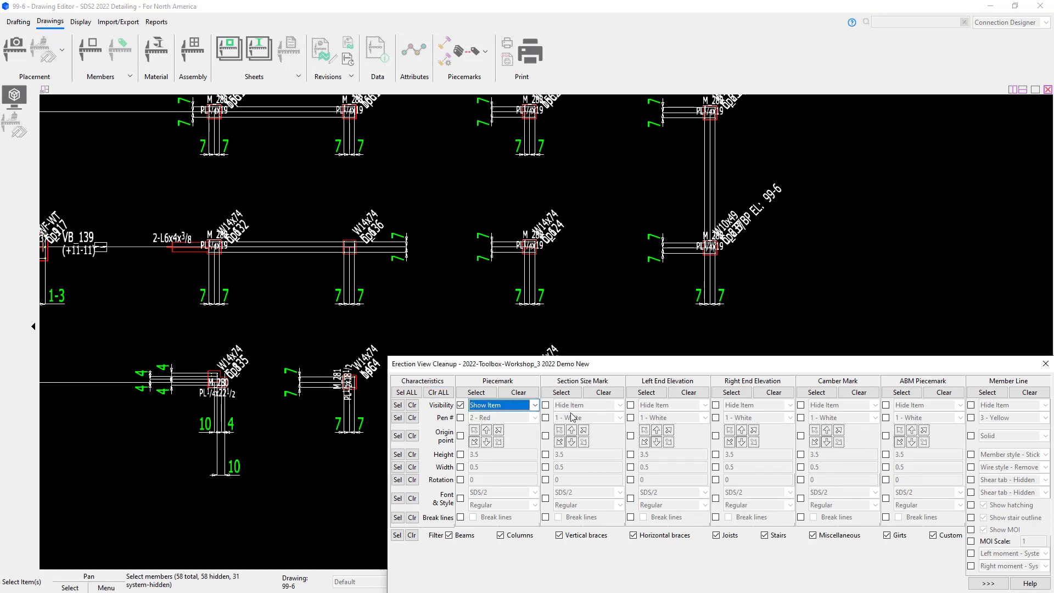
click(545, 405)
click(584, 405)
click(585, 426)
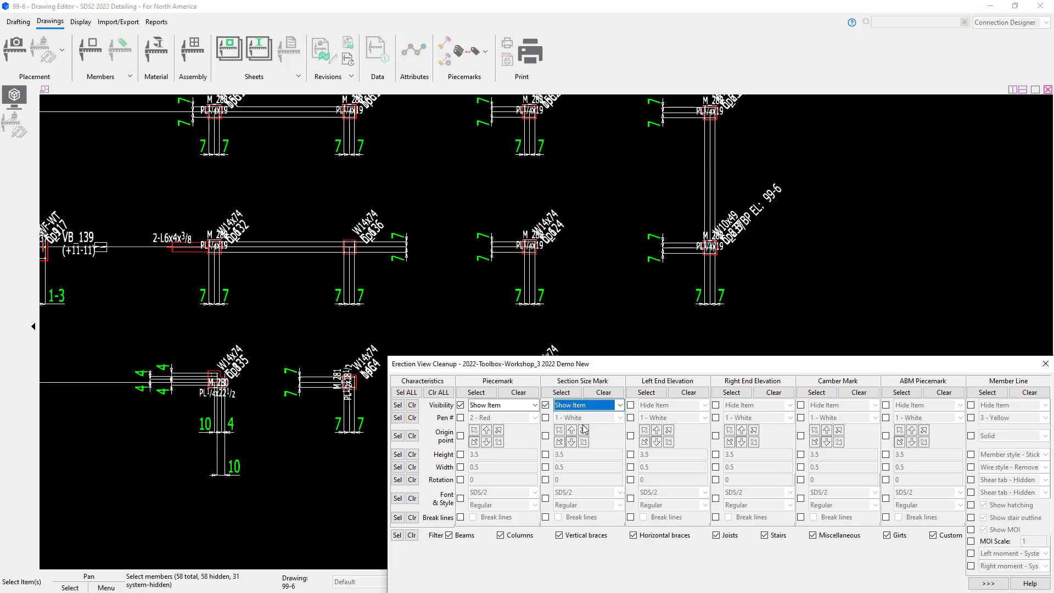
click(412, 535)
click(812, 535)
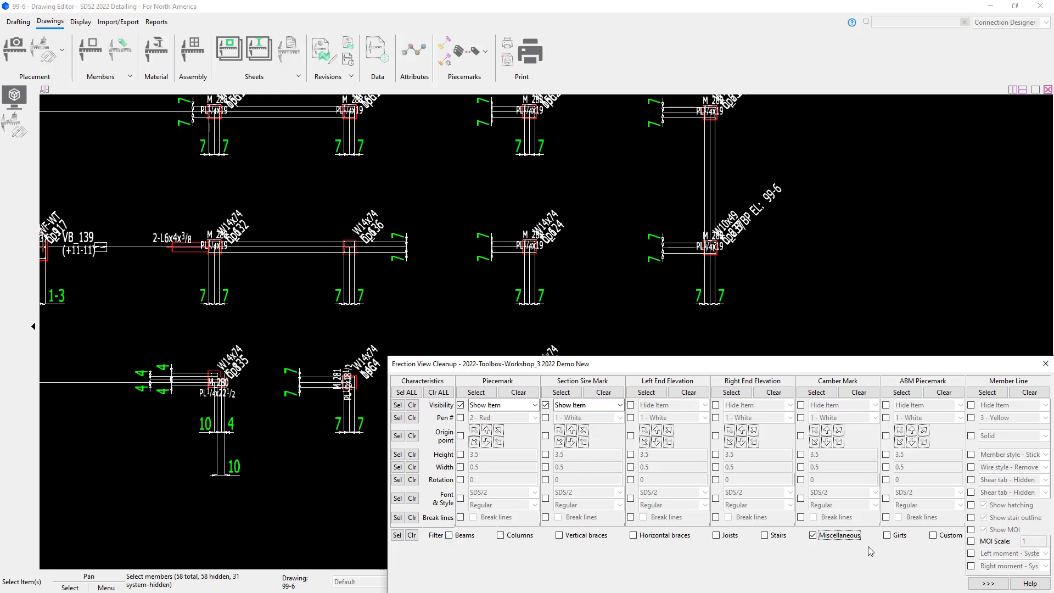
click(996, 584)
Step: Apply the cleanup by selecting all miscellaneous members across the whole erection view
scroll(834, 528, down, 6)
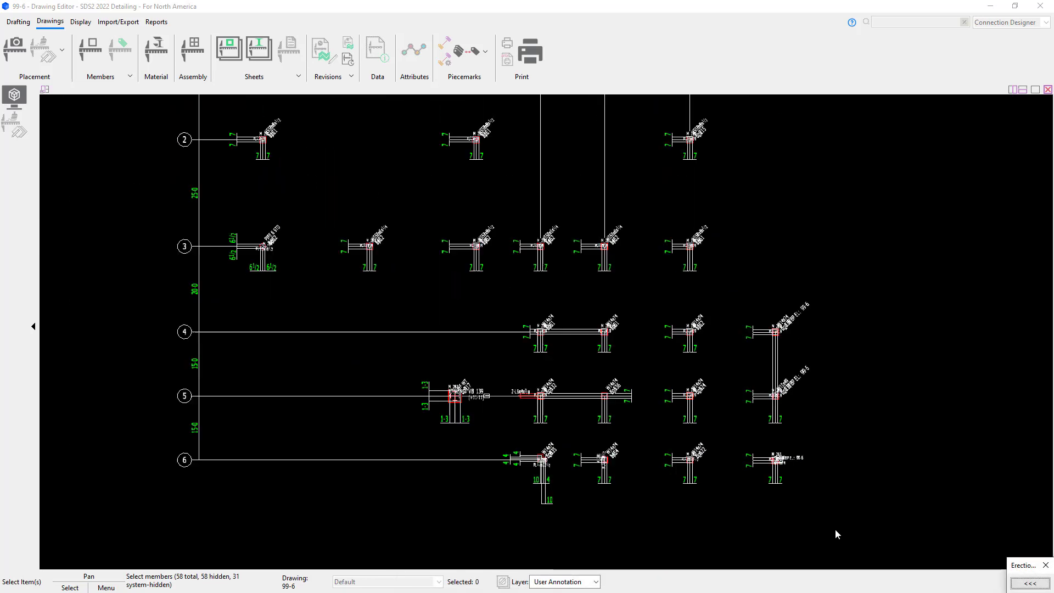
mouse_move(881, 529)
mouse_down()
mouse_move(320, 179)
mouse_move(327, 235)
mouse_up()
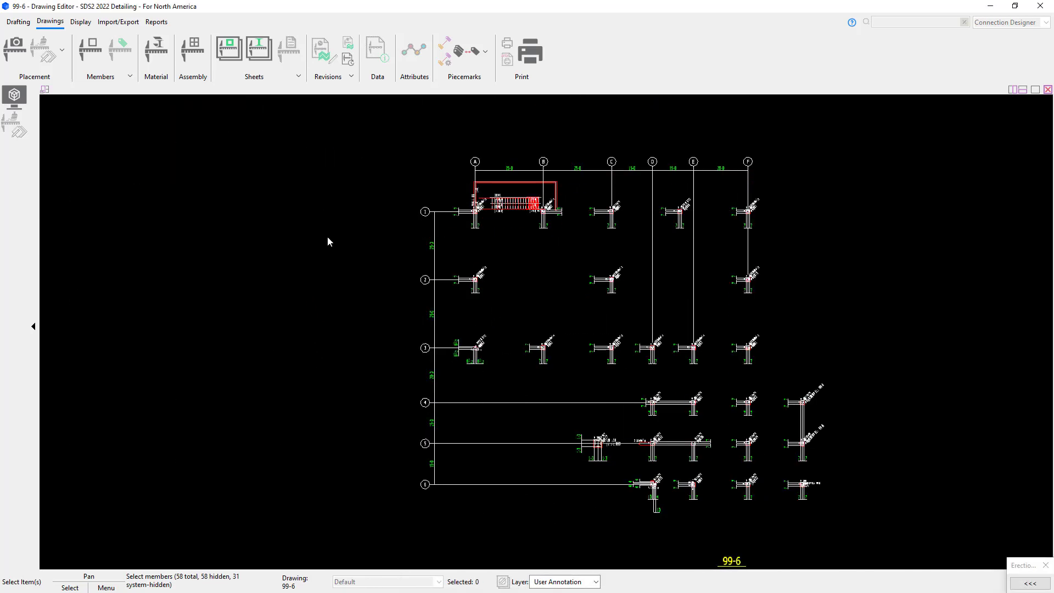
right_click(247, 237)
click(275, 249)
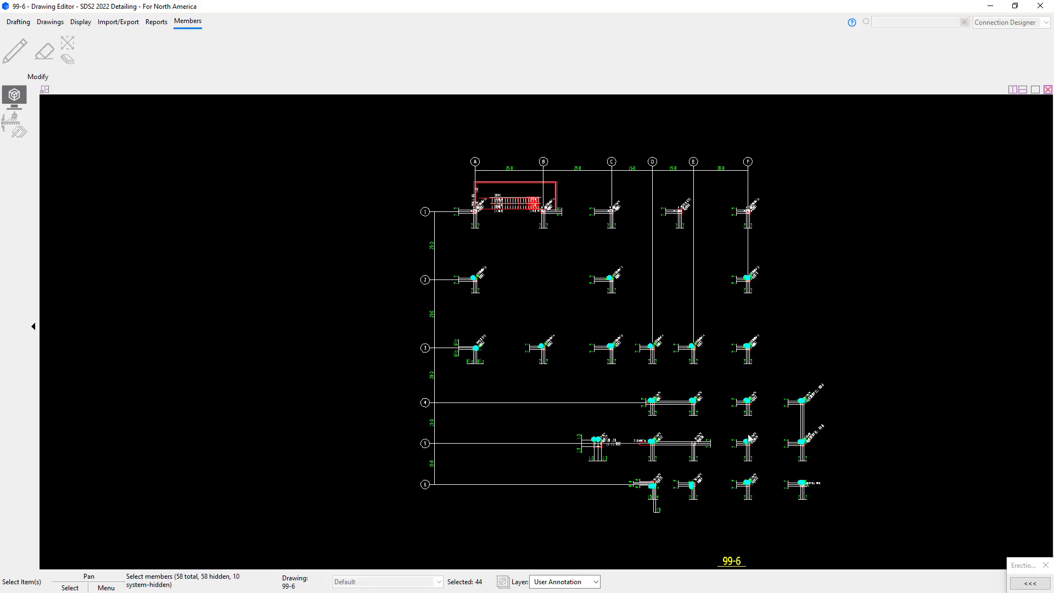
scroll(760, 495, up, 6)
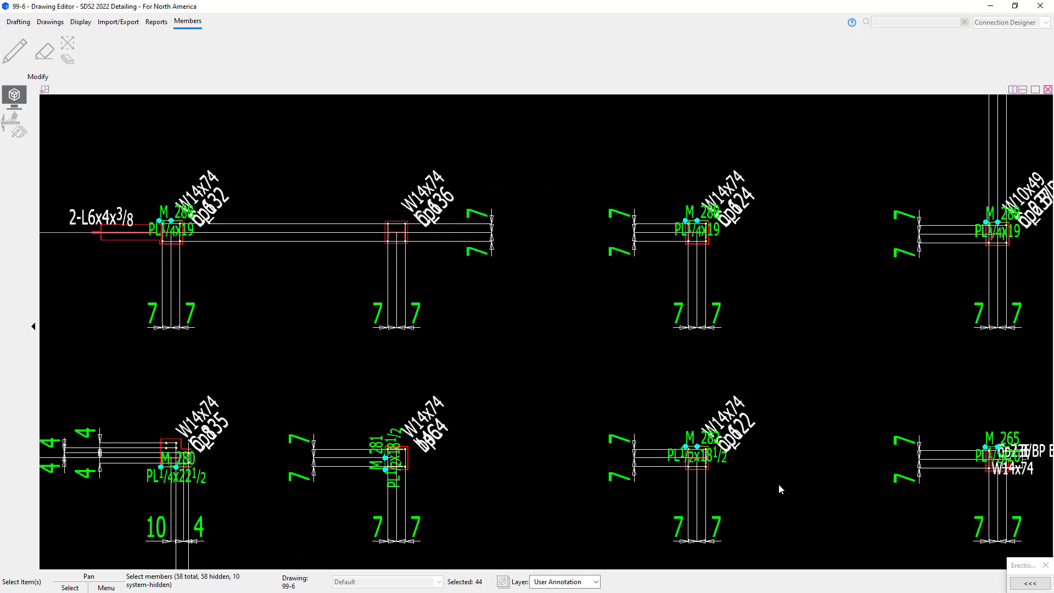
key(Escape)
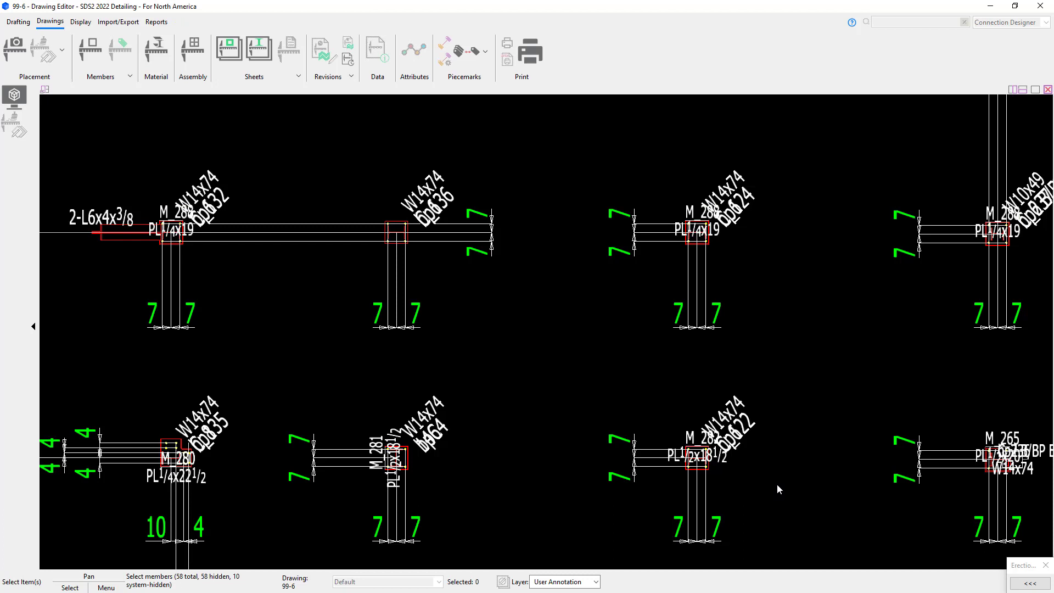
Step: Confirm the drawing display options and move the M_282 piecemark and plate label clear of its base plate
click(15, 95)
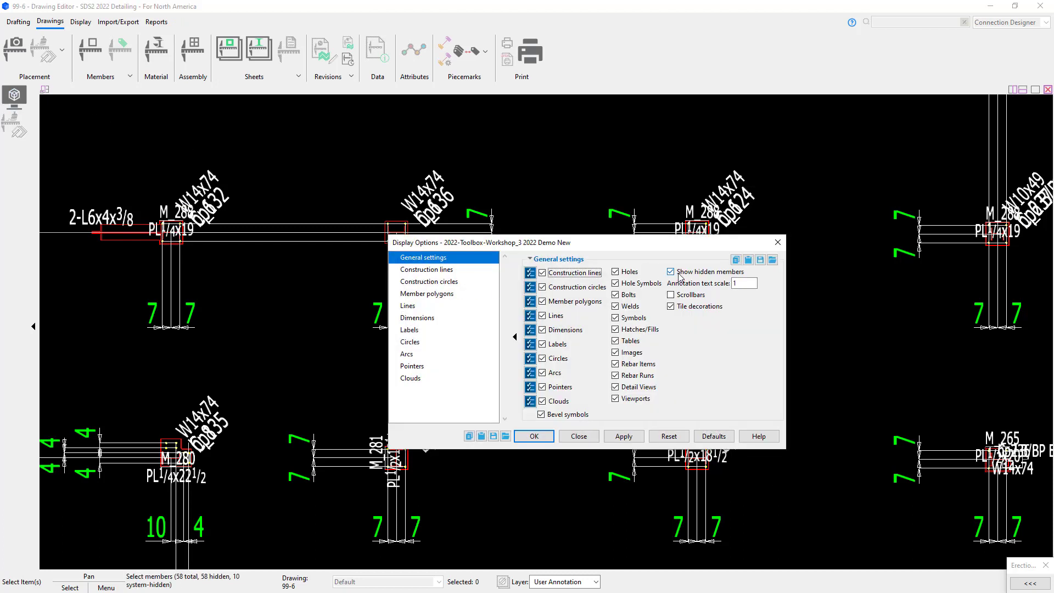
click(542, 439)
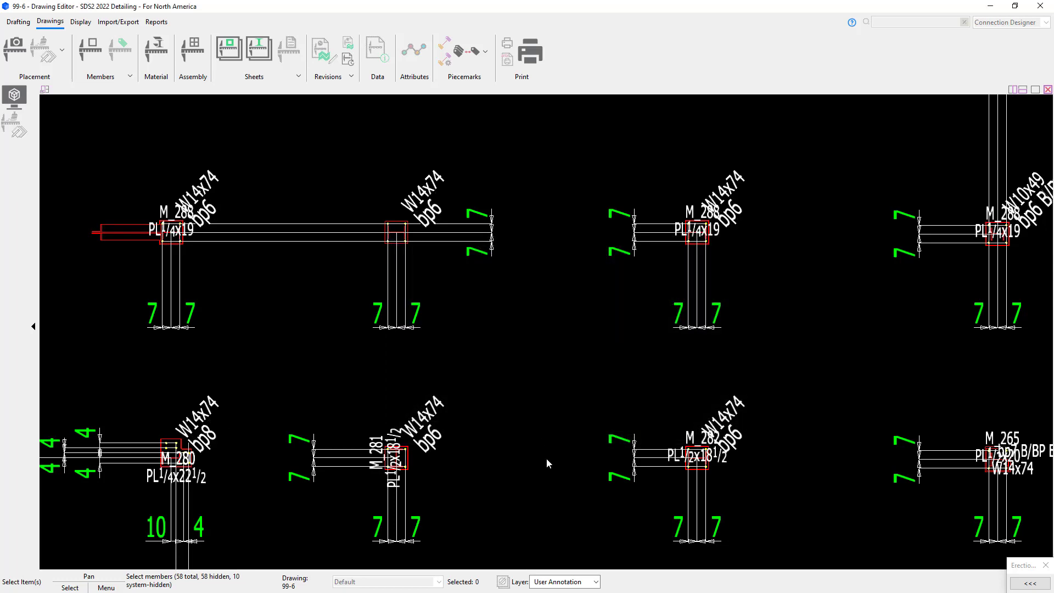
scroll(810, 459, up, 5)
click(461, 398)
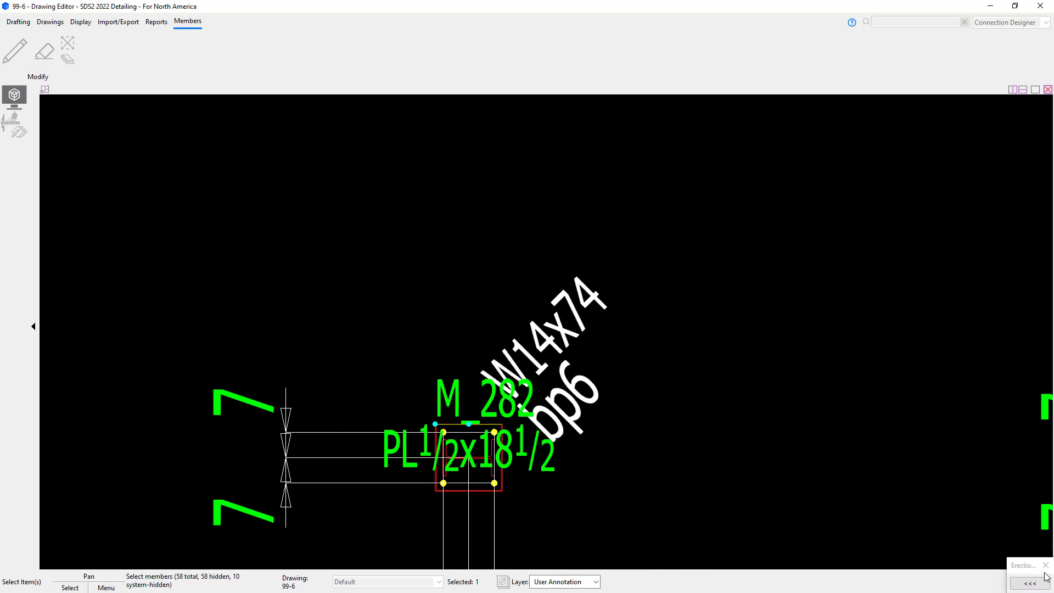
click(934, 515)
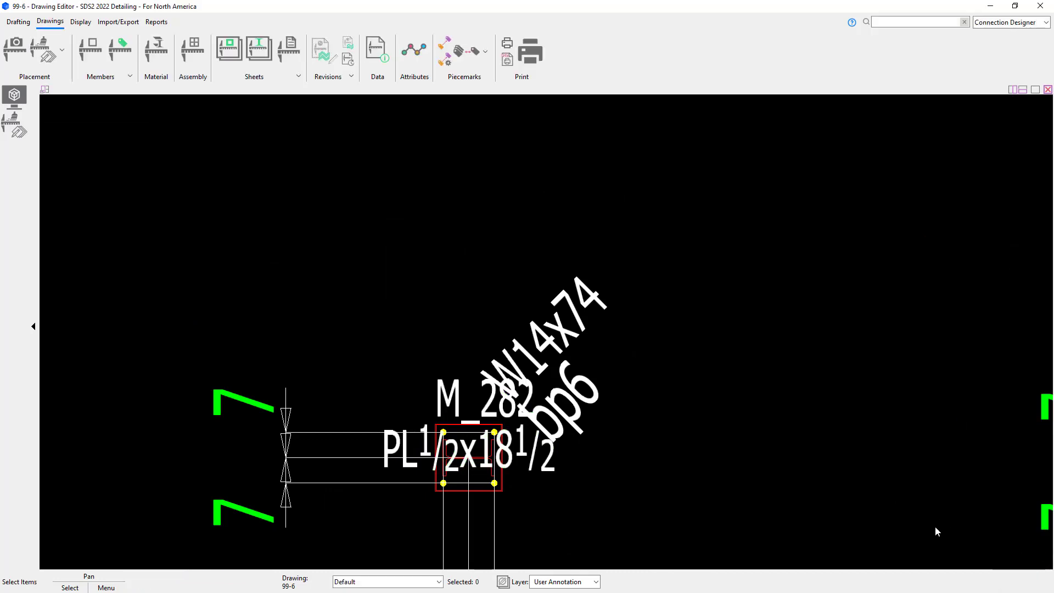
drag(457, 398, 646, 523)
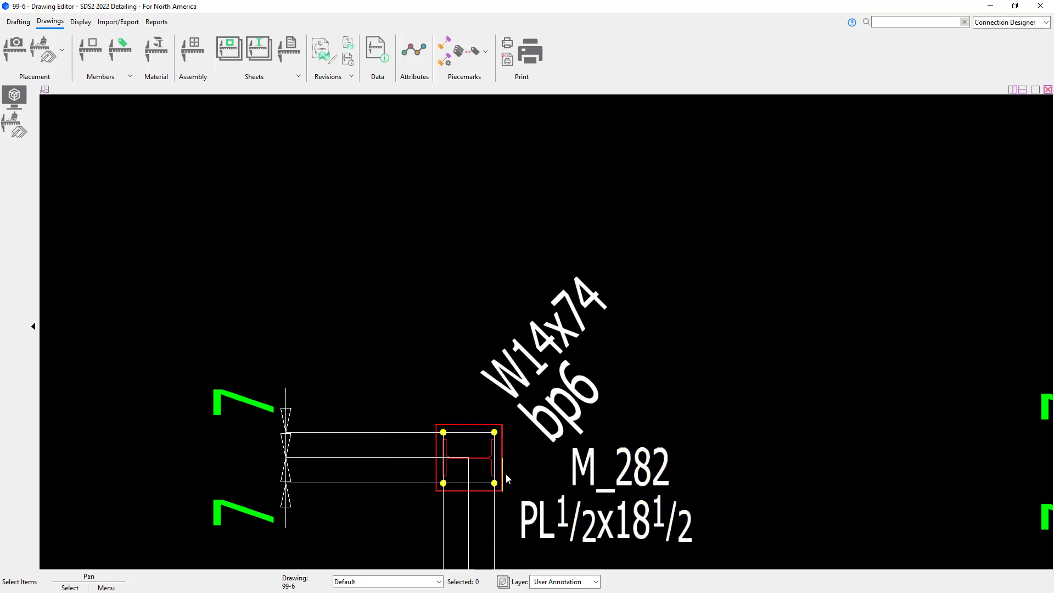
Step: Move the M_281 piecemark and plate size label beside the neighbouring column's base plate
scroll(508, 476, up, 3)
scroll(505, 473, down, 4)
scroll(512, 468, down, 1)
middle_drag(512, 468, 873, 371)
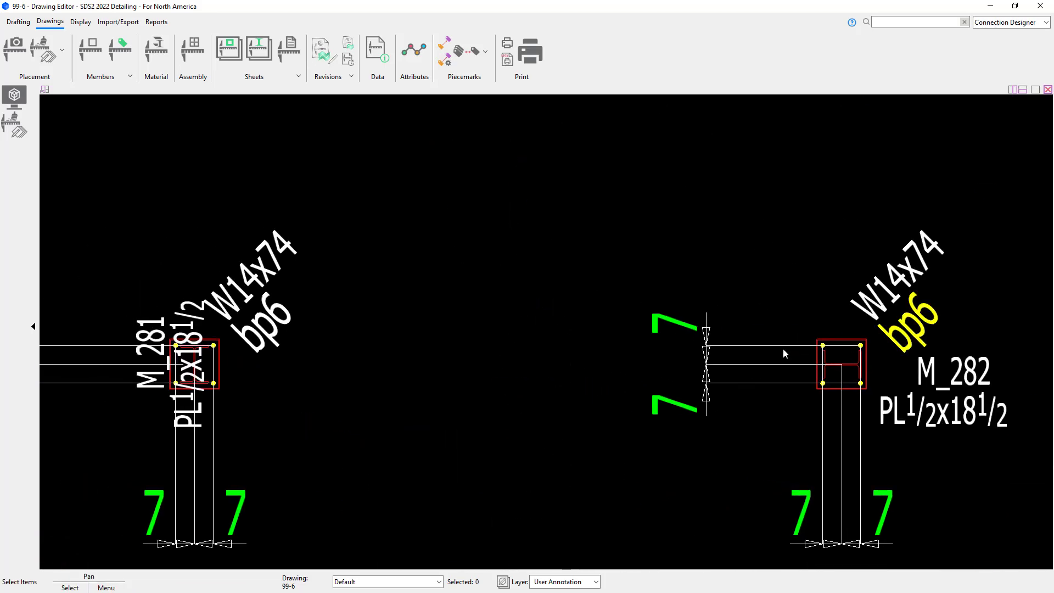
middle_drag(592, 353, 937, 400)
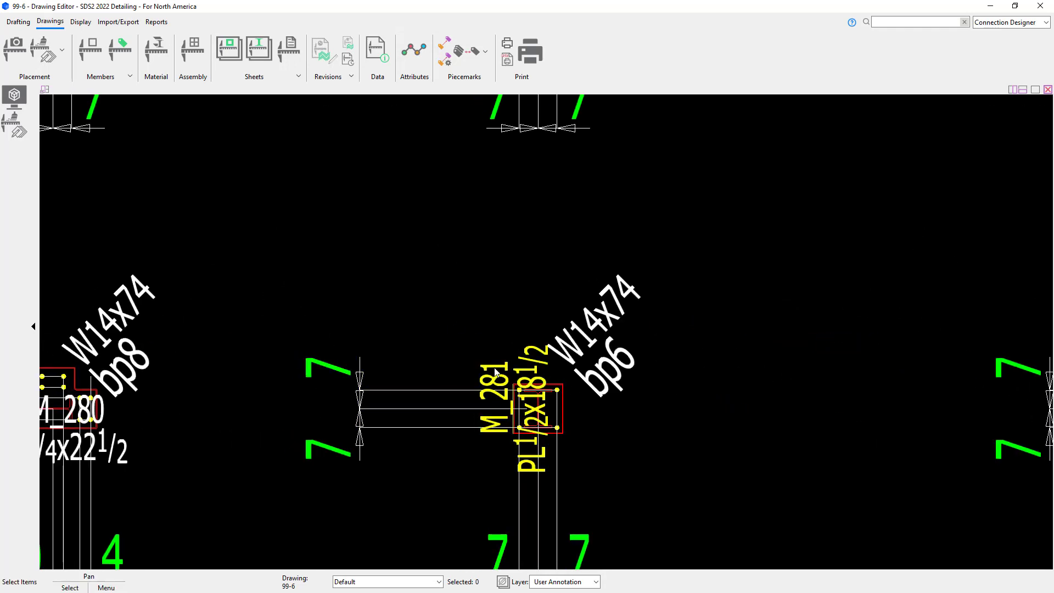
drag(492, 372, 618, 416)
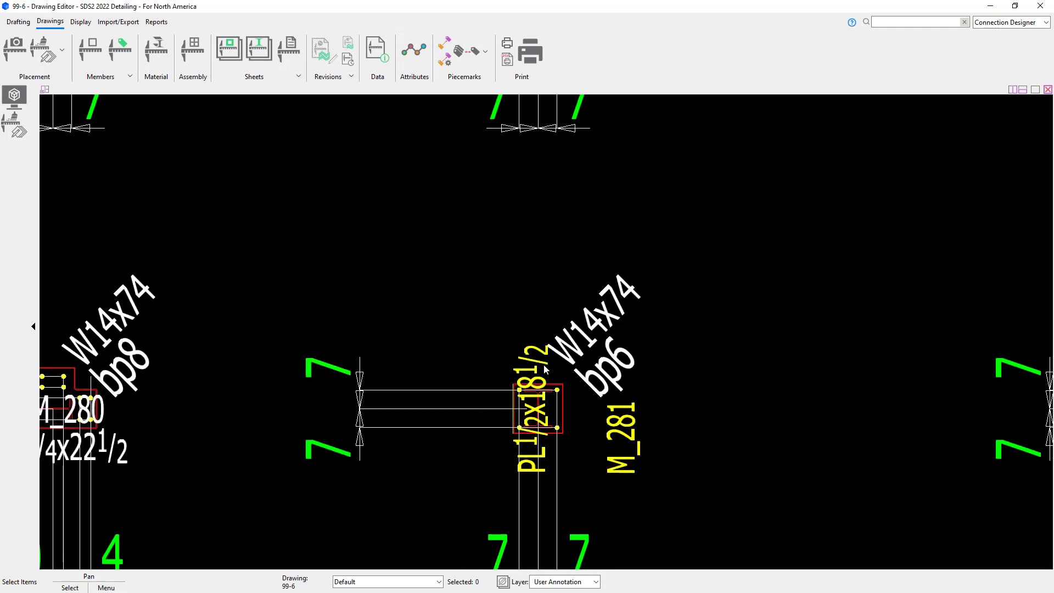
drag(546, 359, 680, 399)
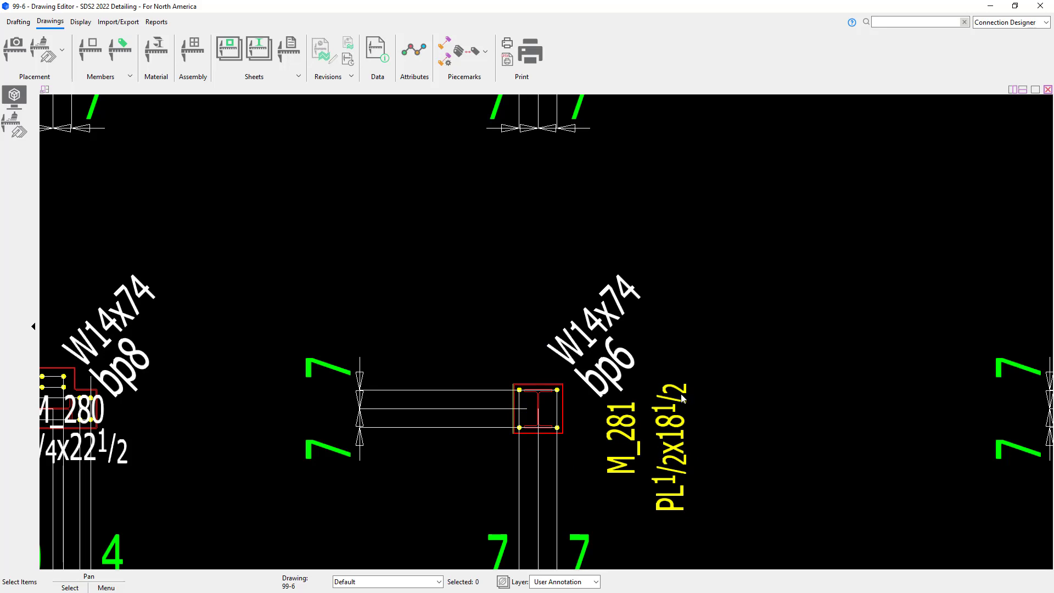
Step: Close the drawing and add a Welded Studs component to the upper beam along the concrete wall
click(1039, 8)
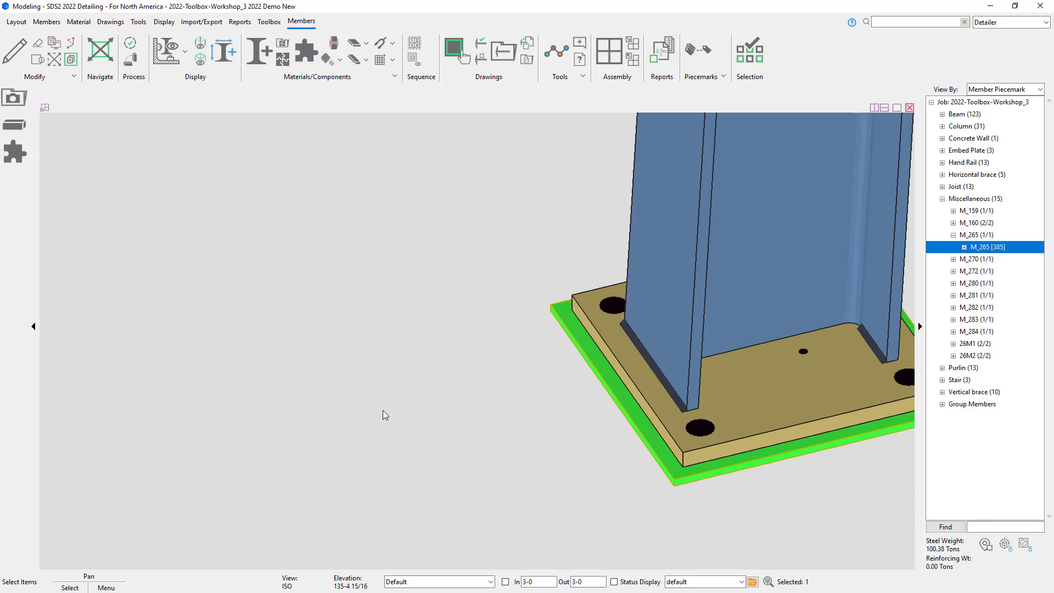
scroll(384, 411, down, 5)
middle_drag(307, 411, 894, 546)
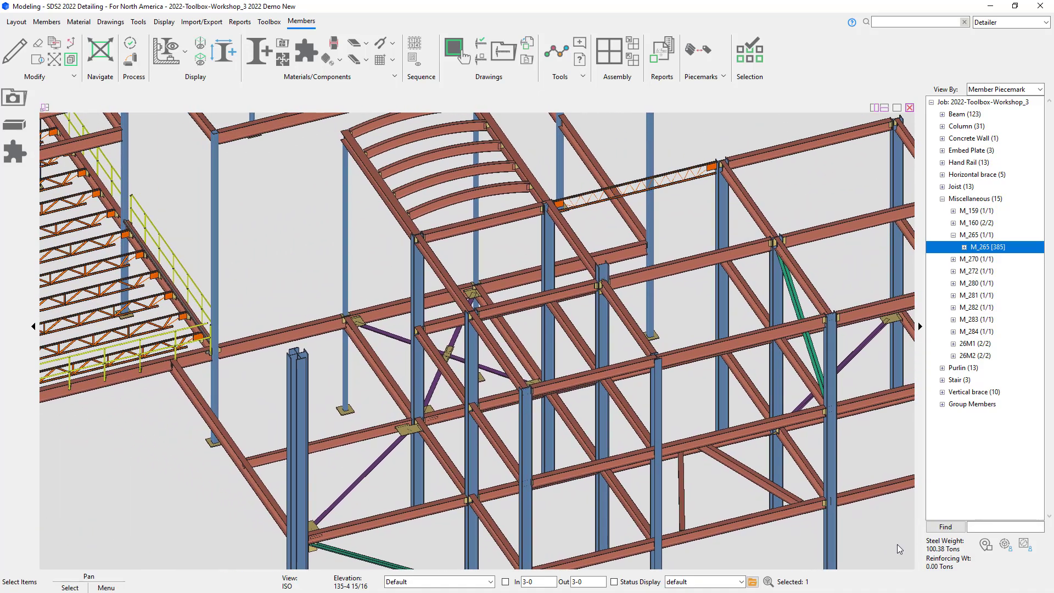
scroll(894, 540, down, 5)
scroll(302, 140, up, 6)
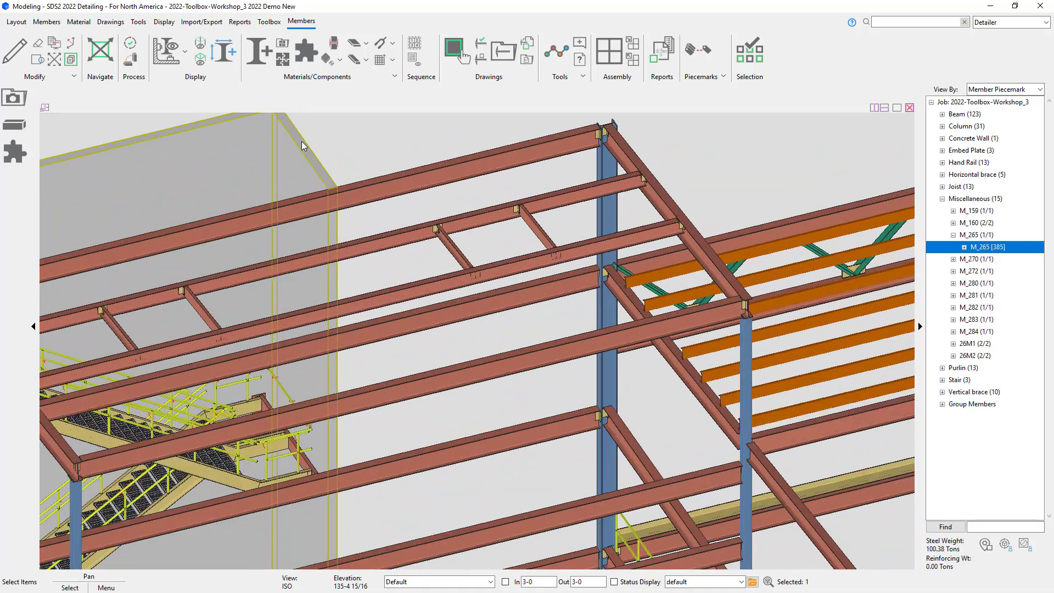
click(381, 207)
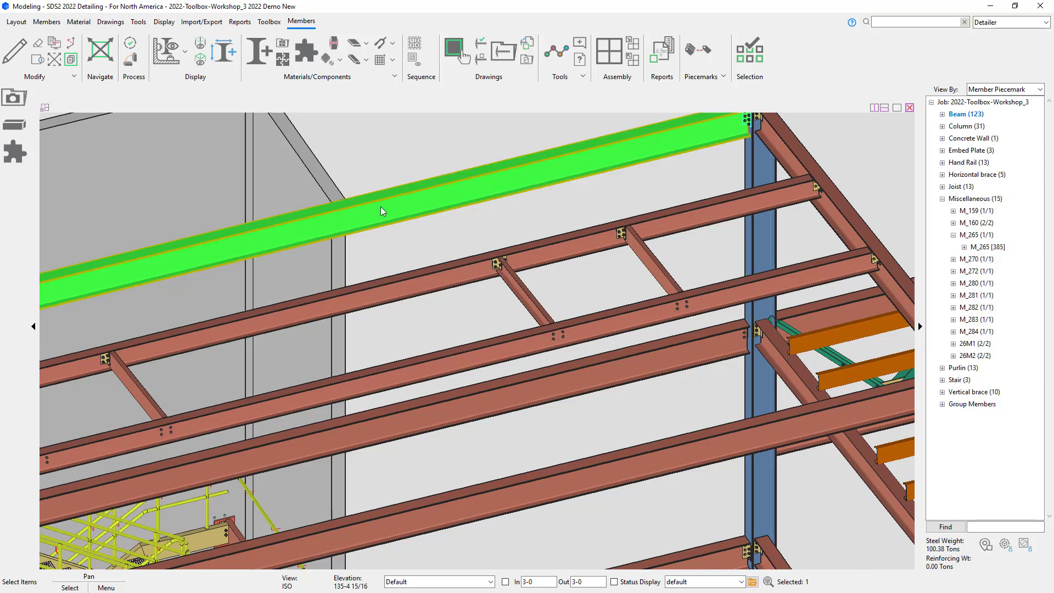
shift+middle_drag(381, 207, 558, 317)
scroll(558, 317, down, 1)
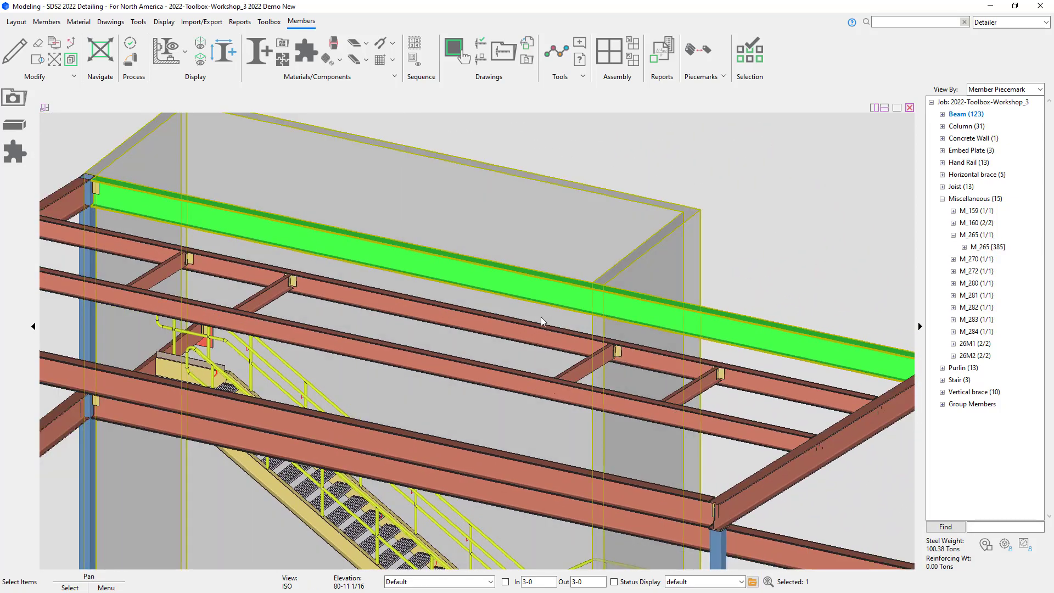
click(21, 152)
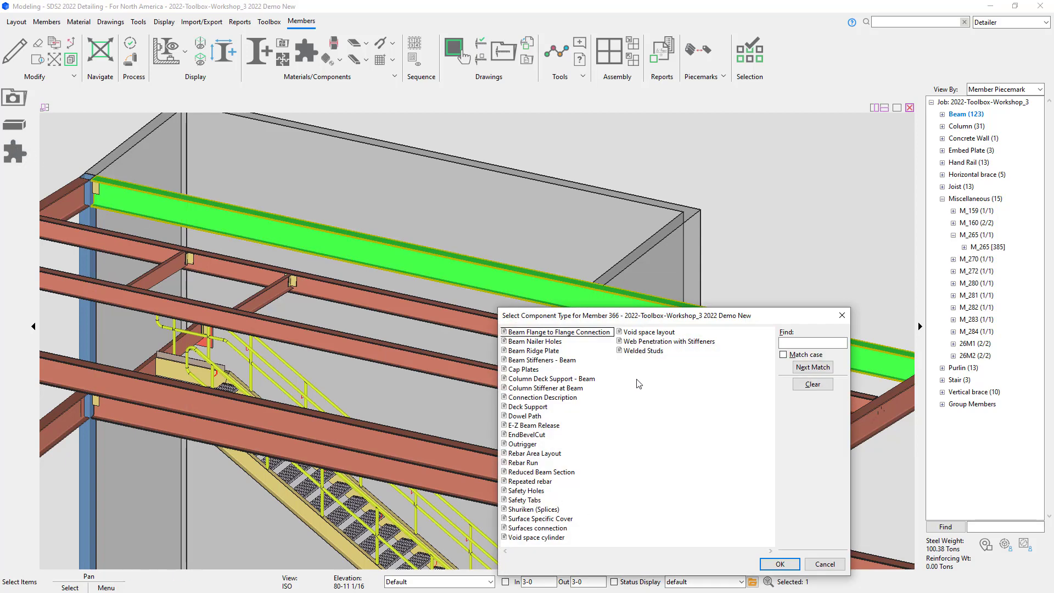
click(644, 352)
click(784, 566)
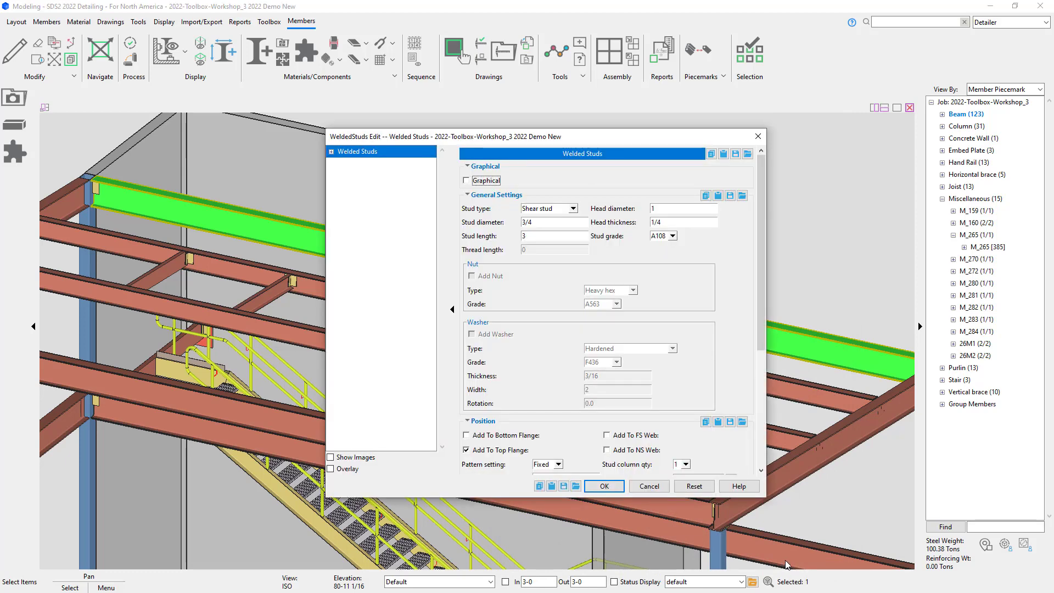
click(573, 208)
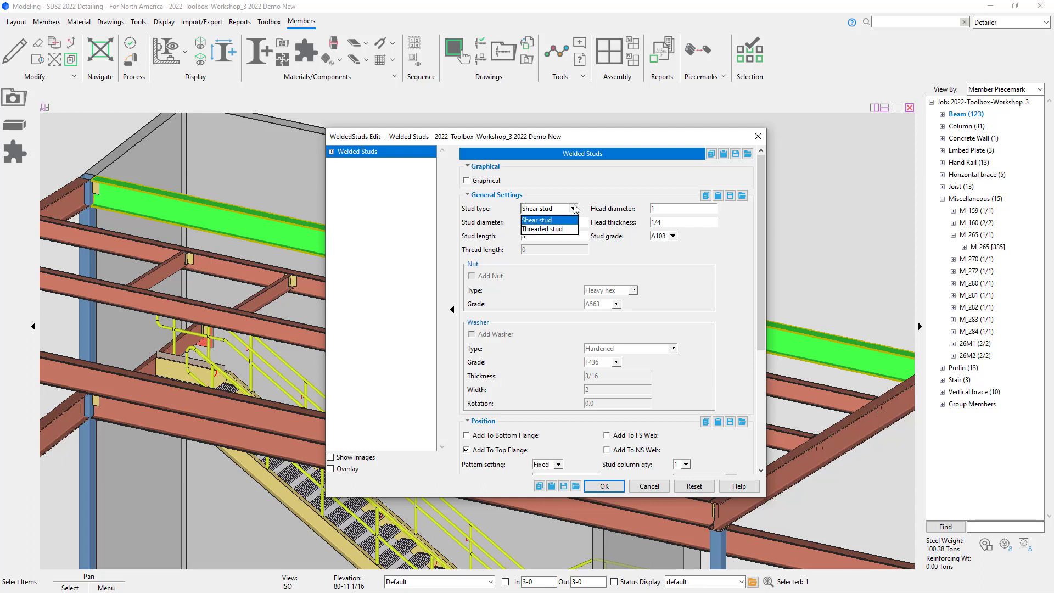
click(572, 229)
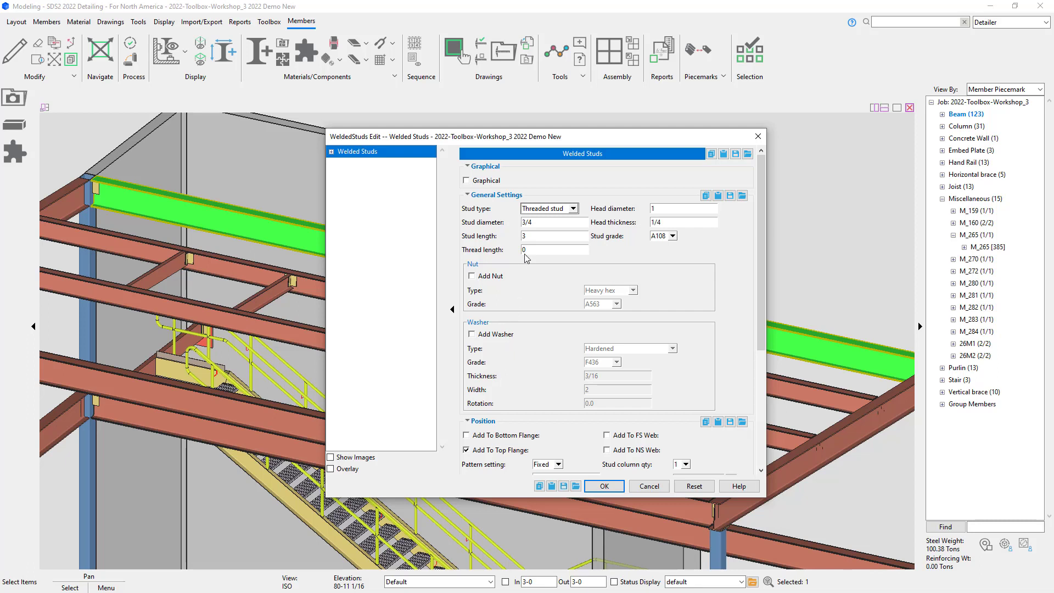
click(557, 214)
click(560, 221)
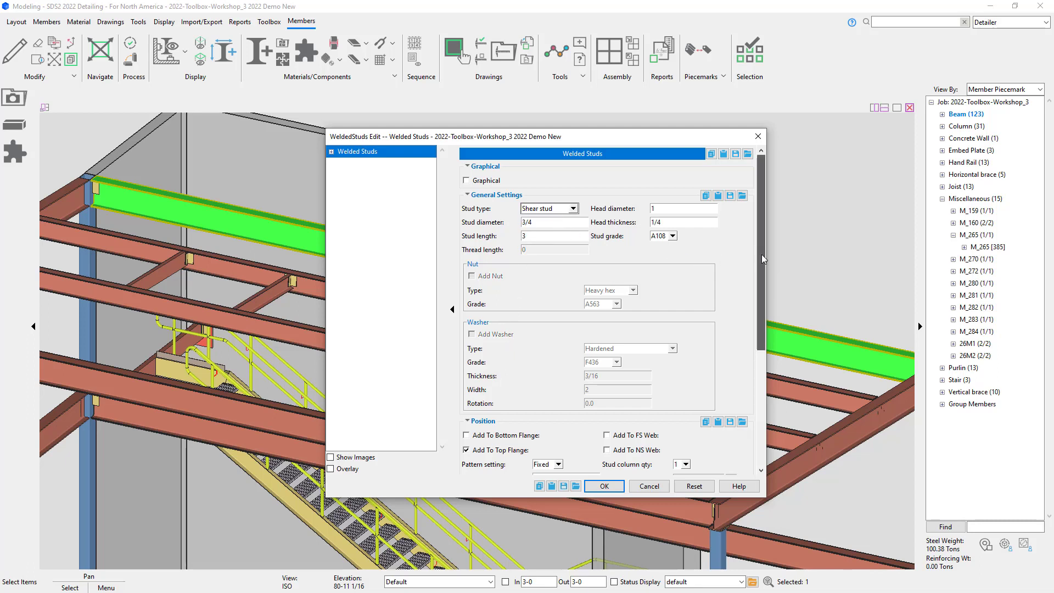
Step: Keep the Fixed pattern setting and set the stud spacing to 2-0
drag(761, 255, 785, 357)
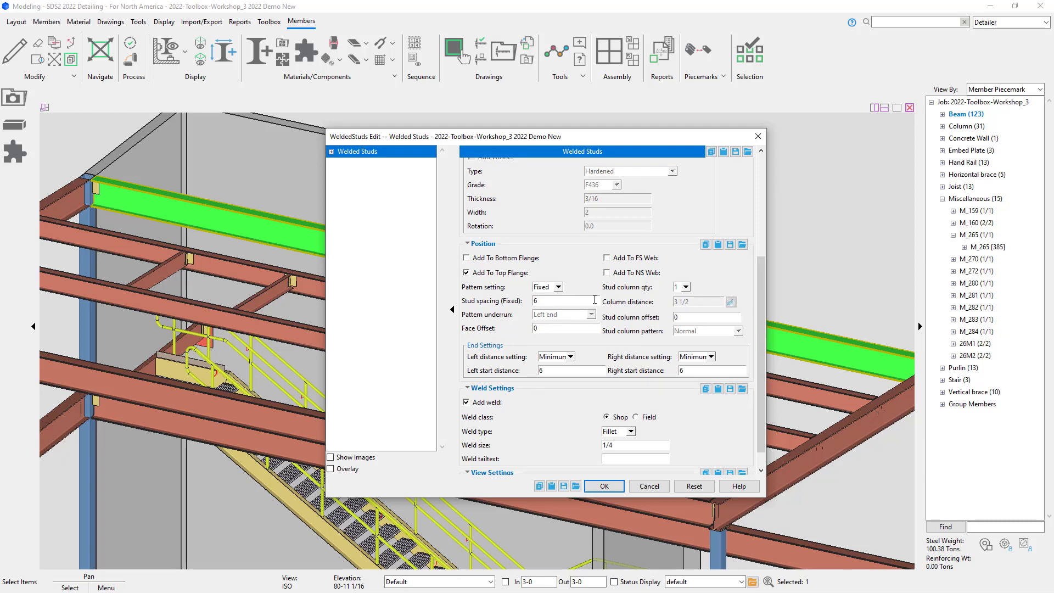
click(558, 287)
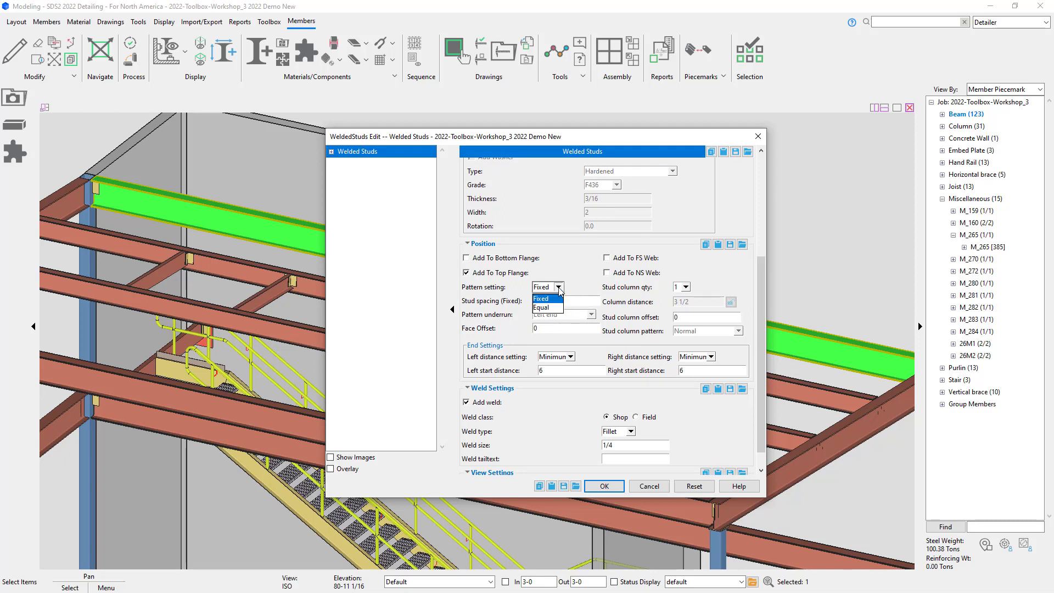
click(572, 290)
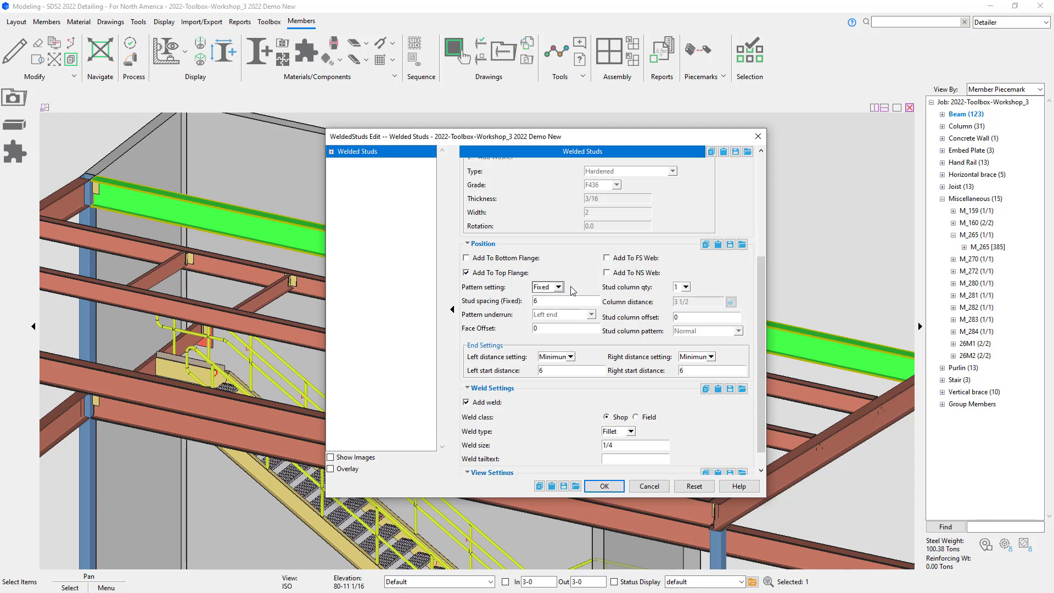
double_click(557, 301)
double_click(585, 331)
Step: Set both left and right end distance settings to Fixed with start distances of 8
click(566, 357)
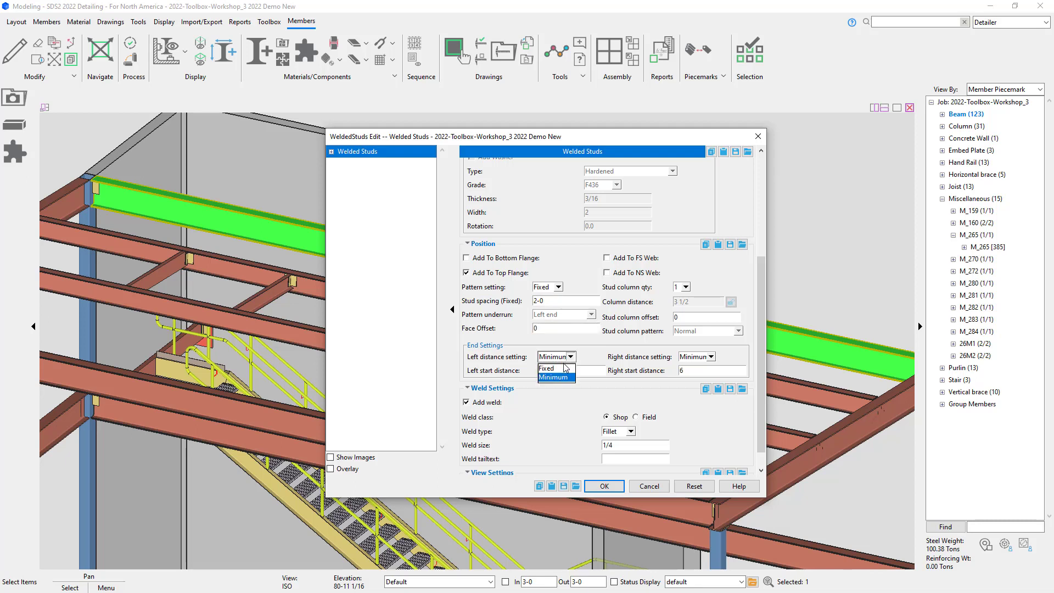
click(564, 368)
click(692, 358)
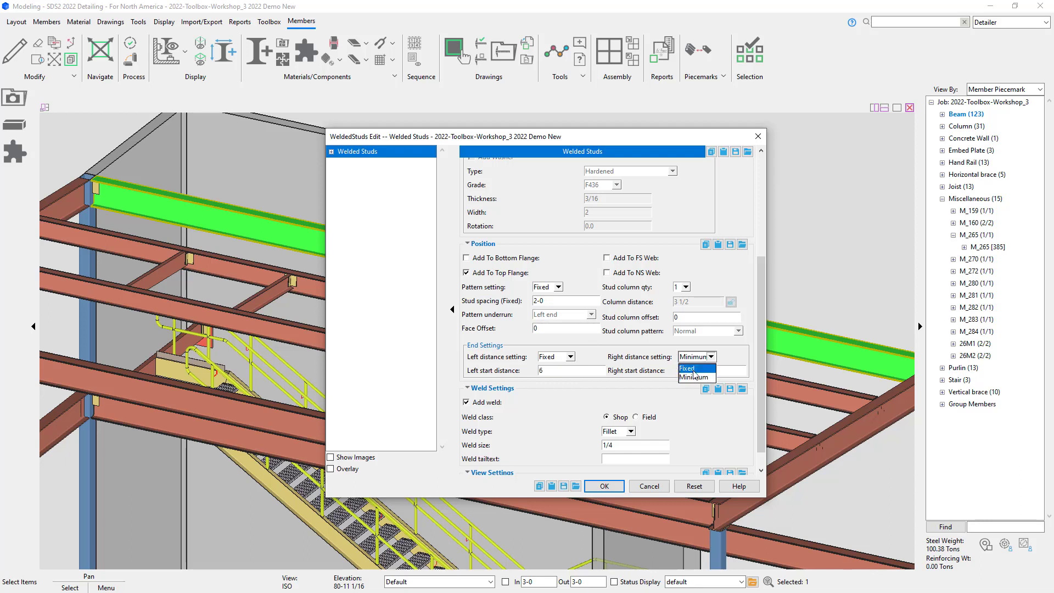
click(693, 368)
click(570, 370)
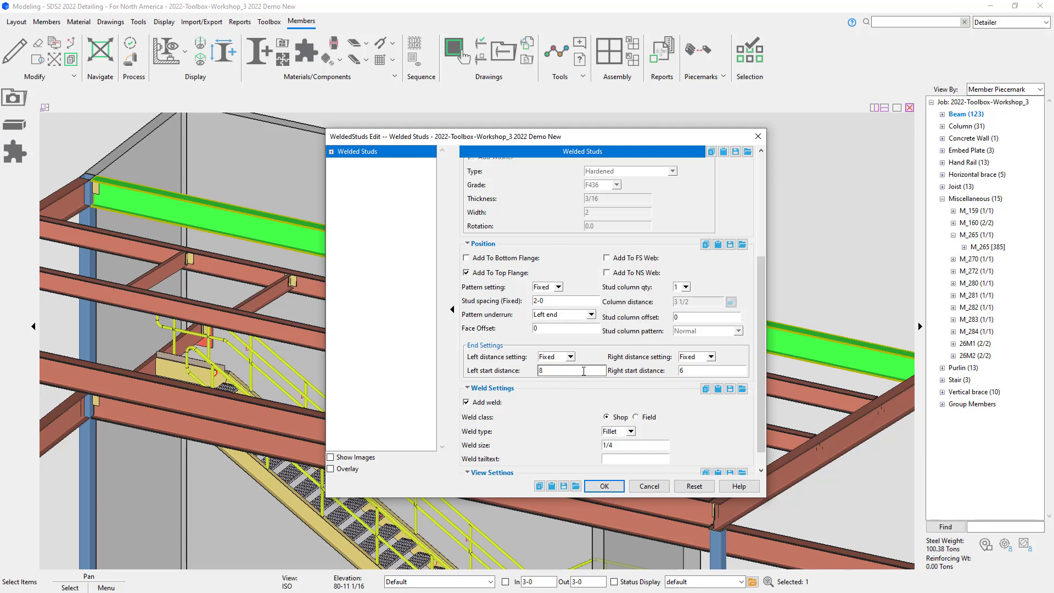
double_click(697, 369)
Step: Keep the pattern underrun at Left end and apply the welded studs settings
click(591, 314)
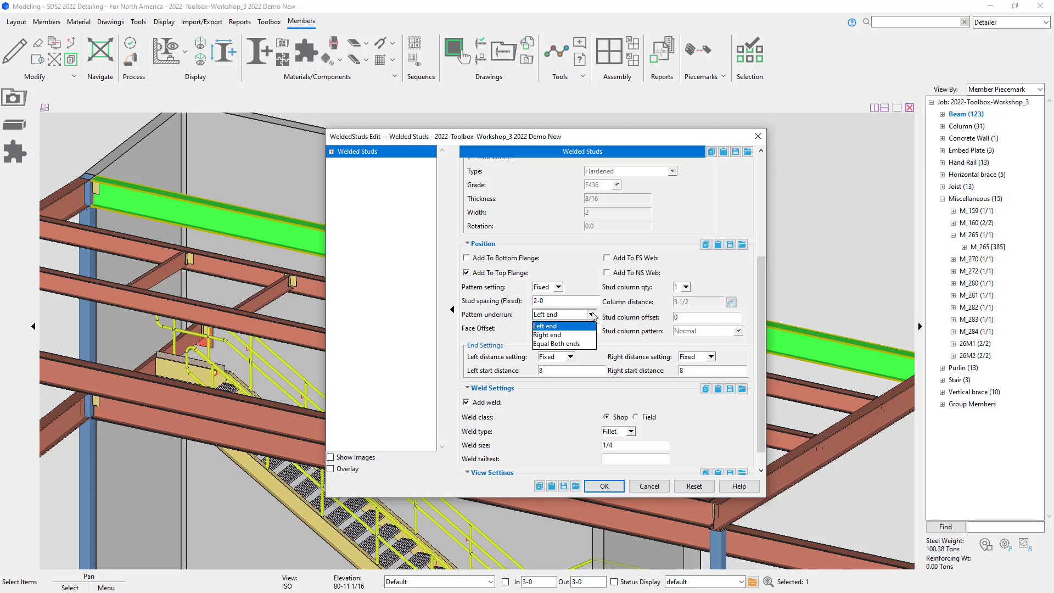
click(591, 314)
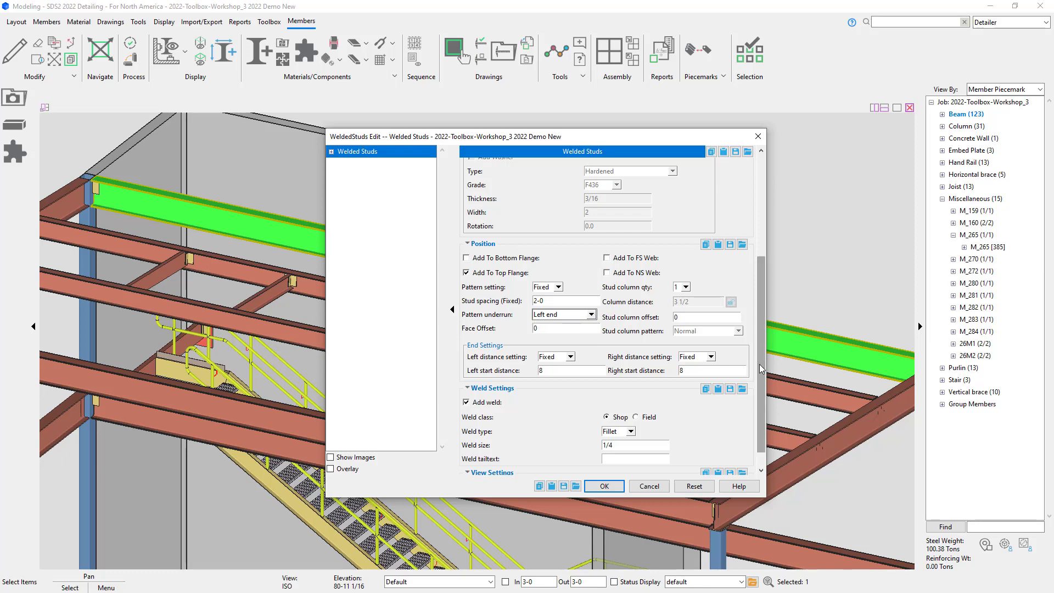
scroll(763, 397, down, 2)
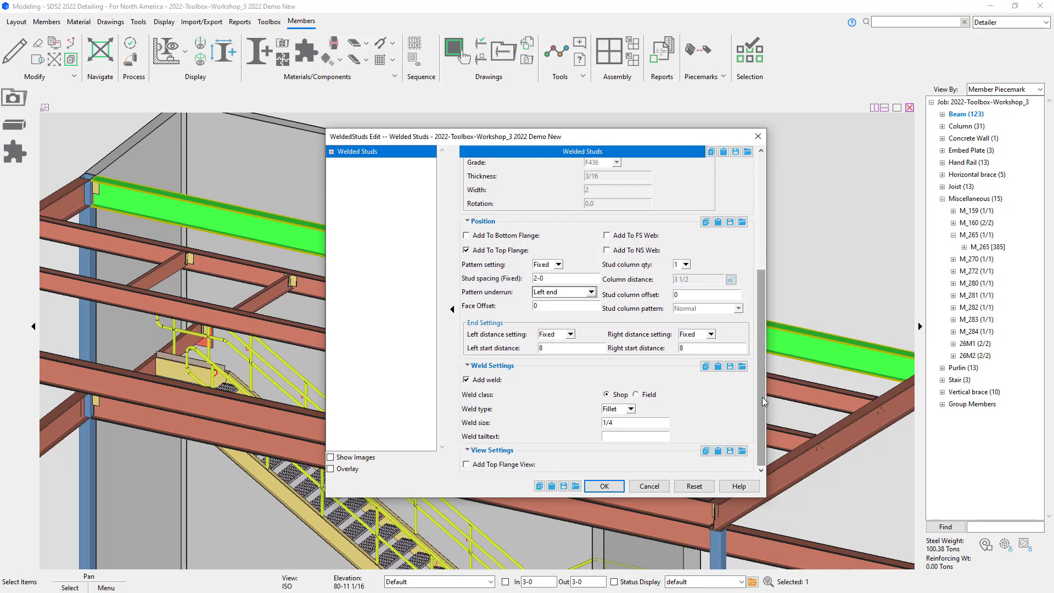
click(598, 483)
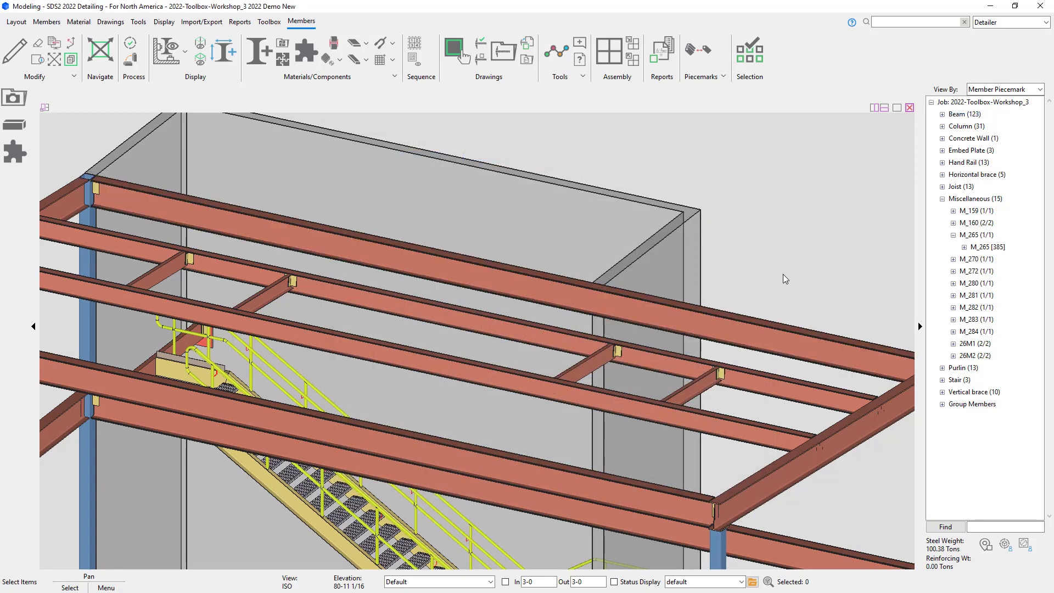
Step: Change the welded studs' pattern underrun to Right end and apply the edit
scroll(77, 172, up, 5)
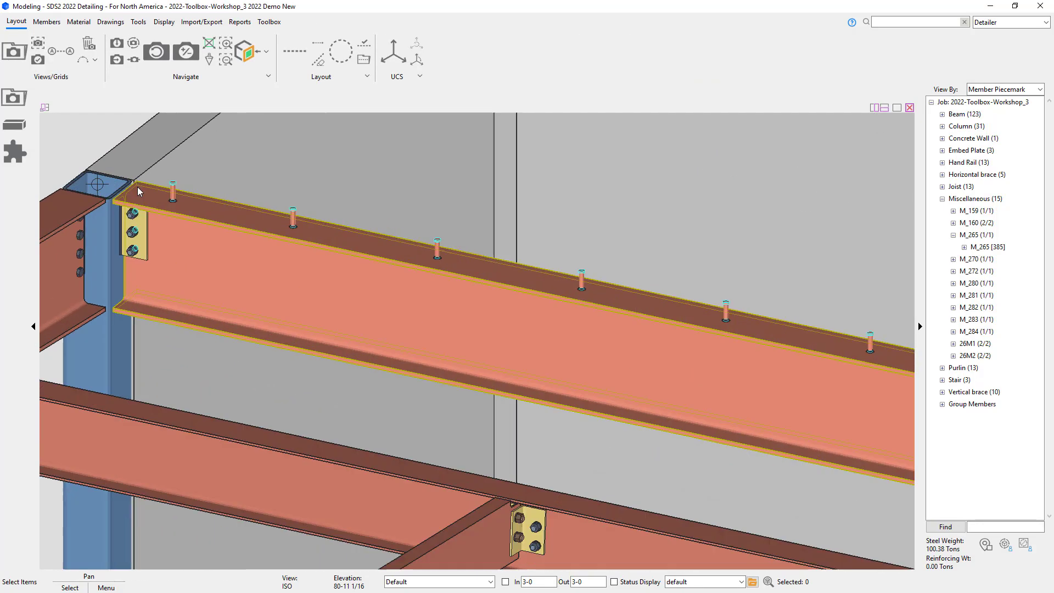
scroll(51, 180, down, 3)
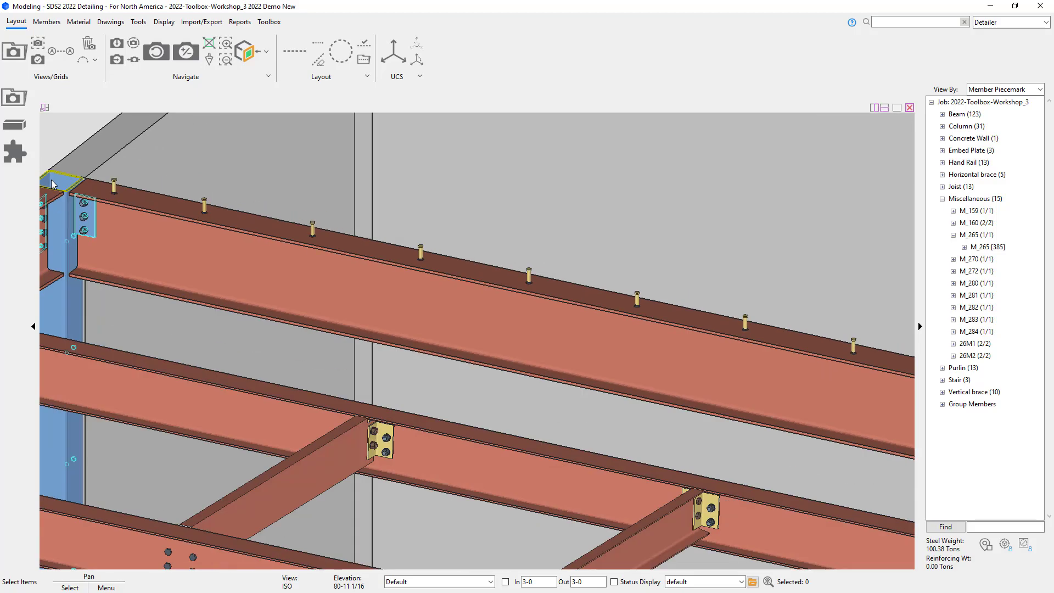
scroll(761, 342, down, 4)
middle_drag(771, 344, 27, 218)
scroll(723, 331, up, 5)
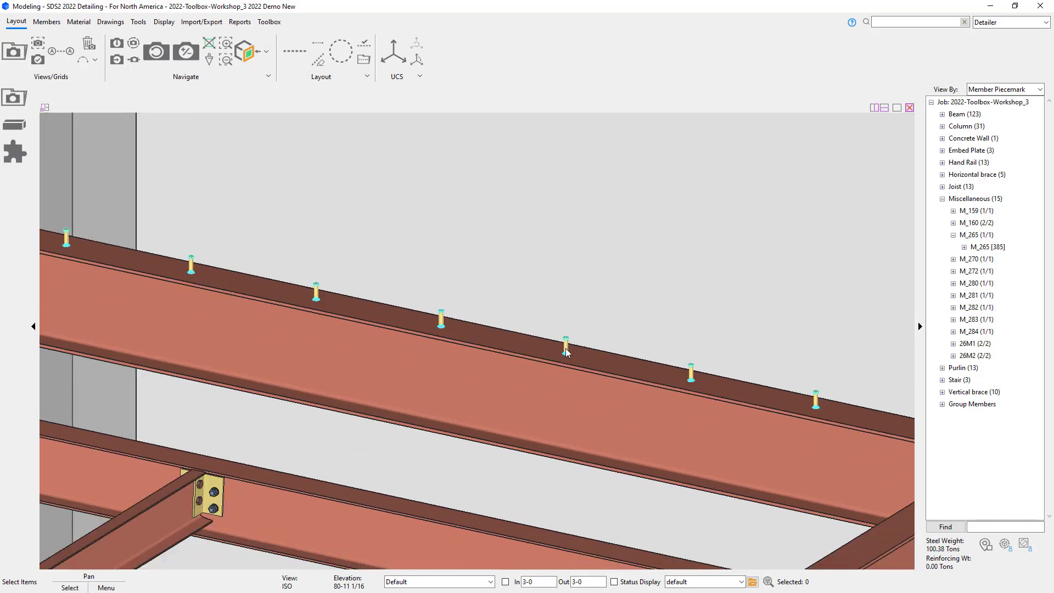
click(567, 346)
double_click(566, 345)
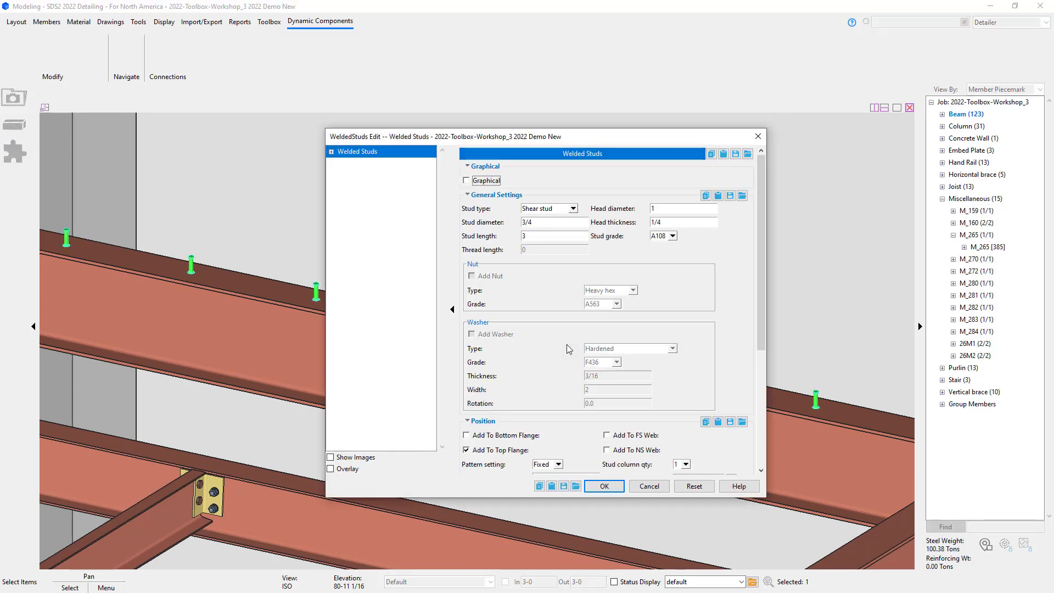
scroll(566, 344, down, 3)
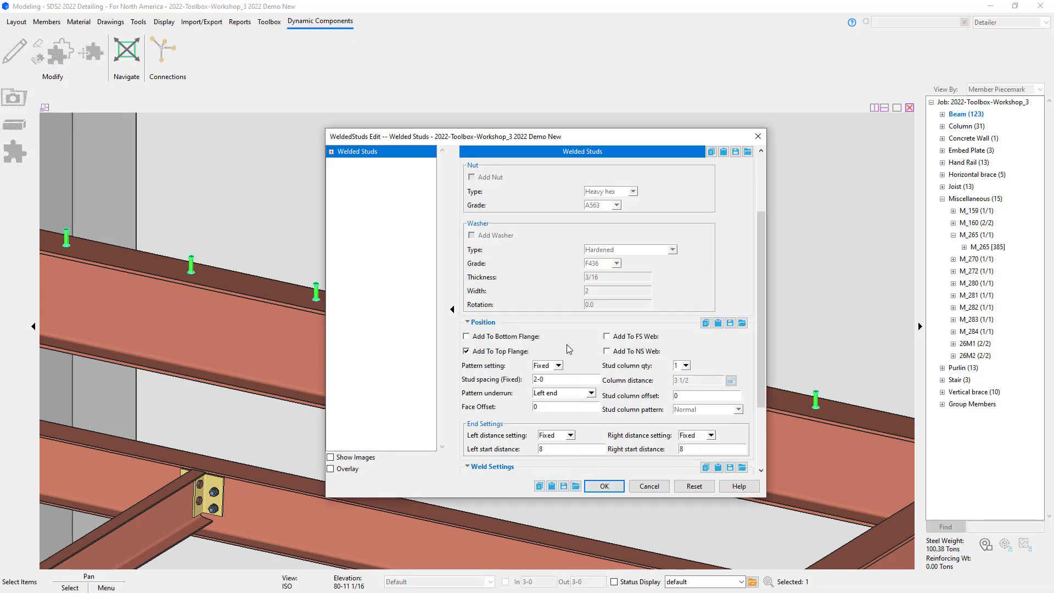
click(579, 393)
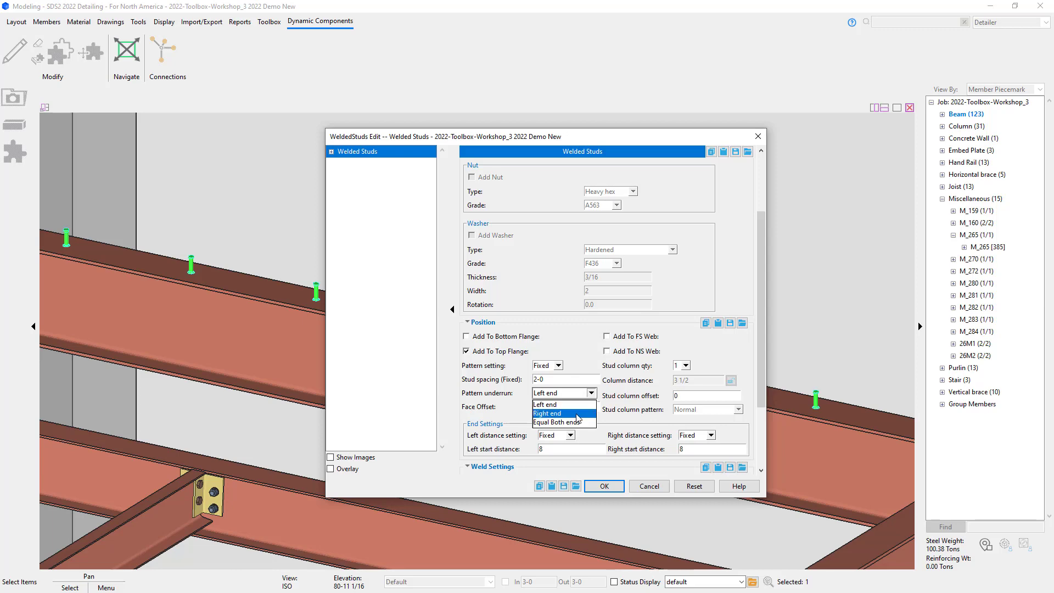
click(577, 414)
click(608, 488)
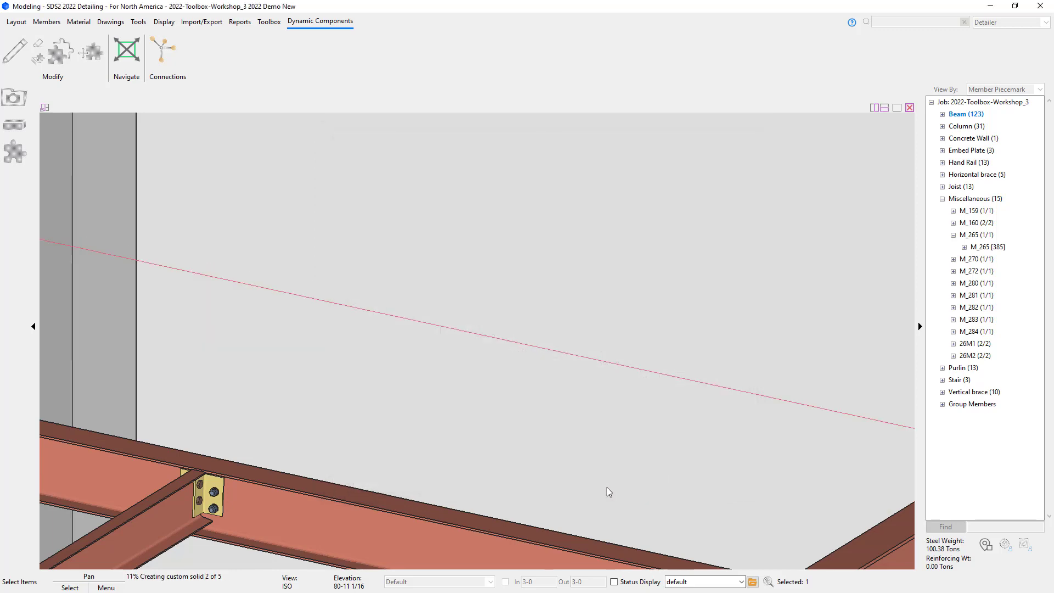
Step: Change the welded studs' pattern underrun to Equal Both ends and apply the edit
middle_drag(745, 431, 435, 349)
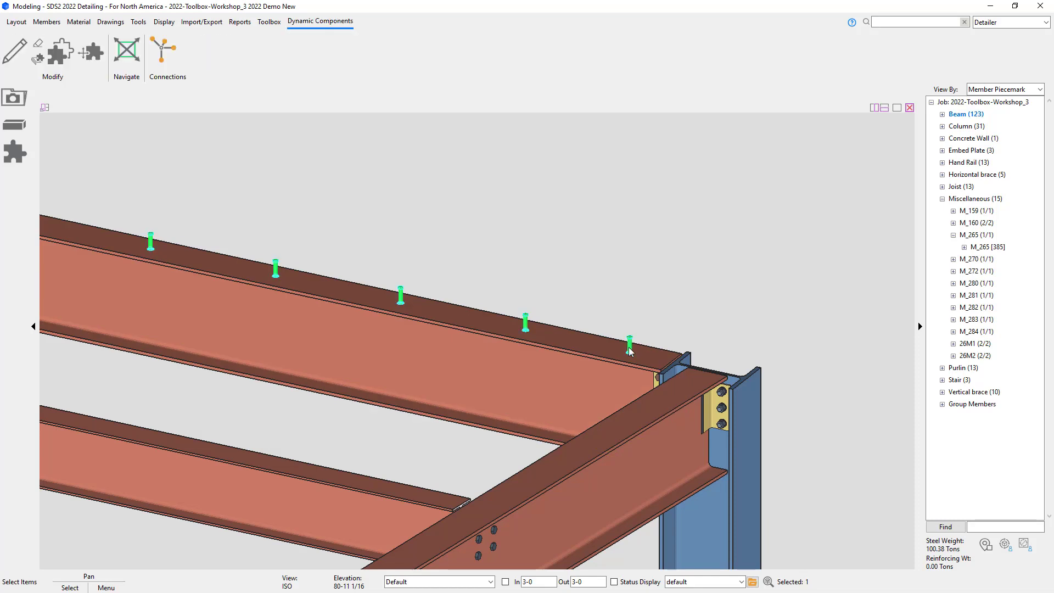
click(629, 345)
double_click(629, 343)
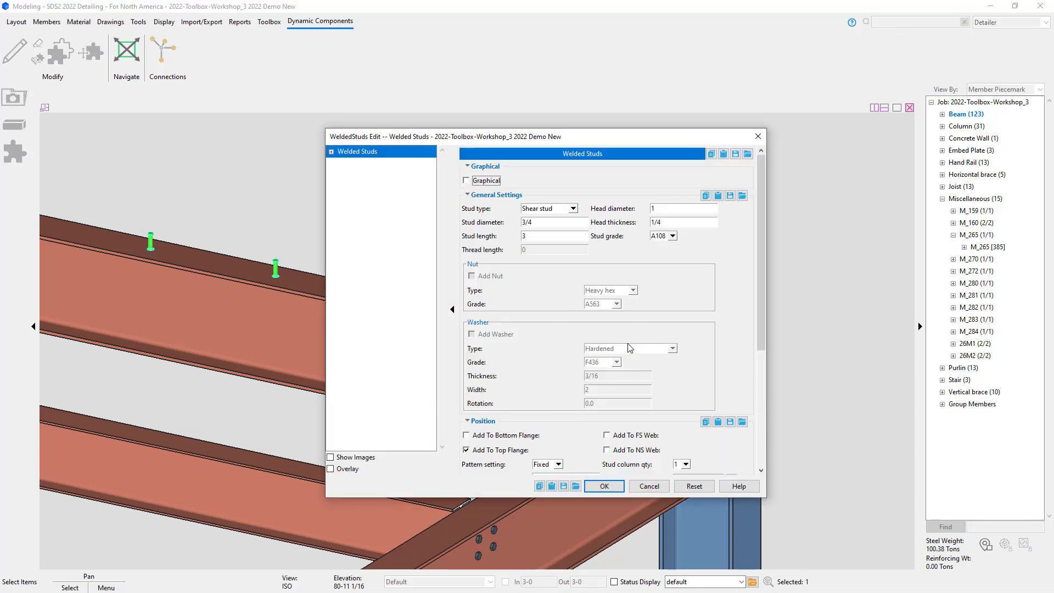
scroll(580, 388, down, 3)
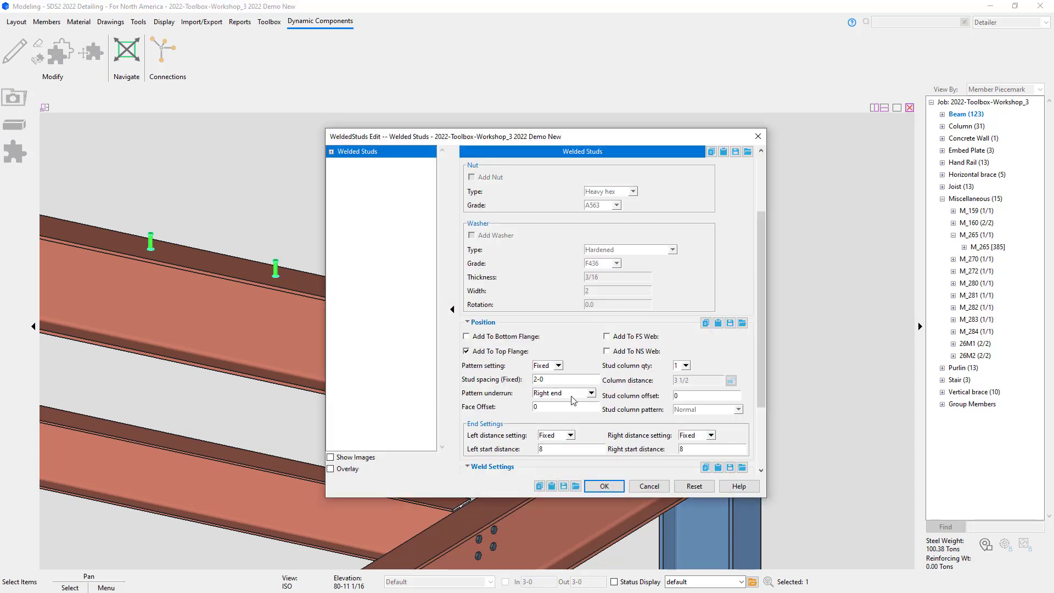
click(571, 400)
click(572, 426)
click(609, 485)
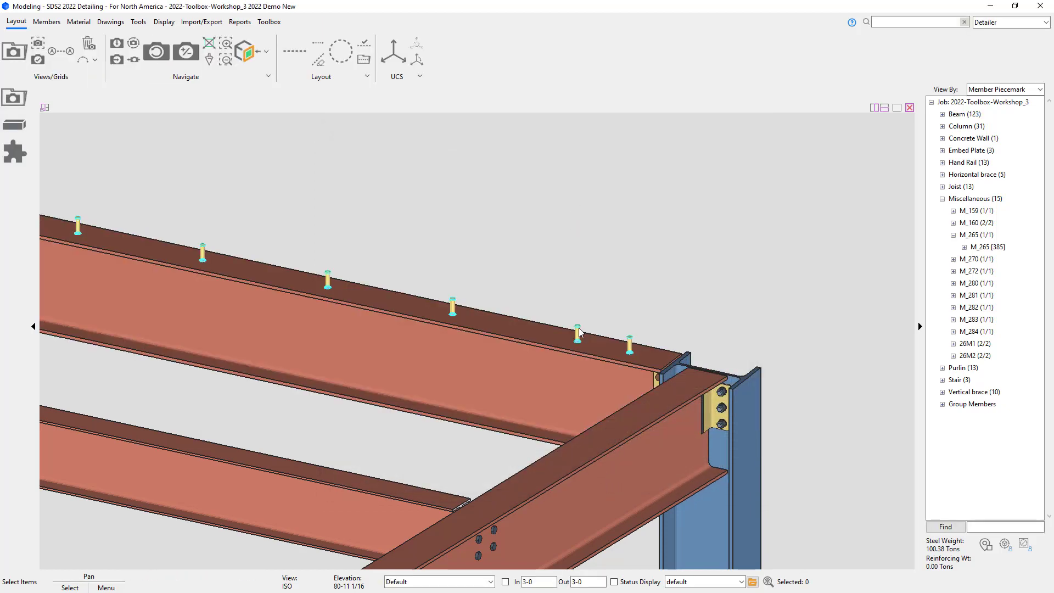
Step: Set the welded studs' pattern setting to Equal and the stud column quantity to 2
double_click(577, 332)
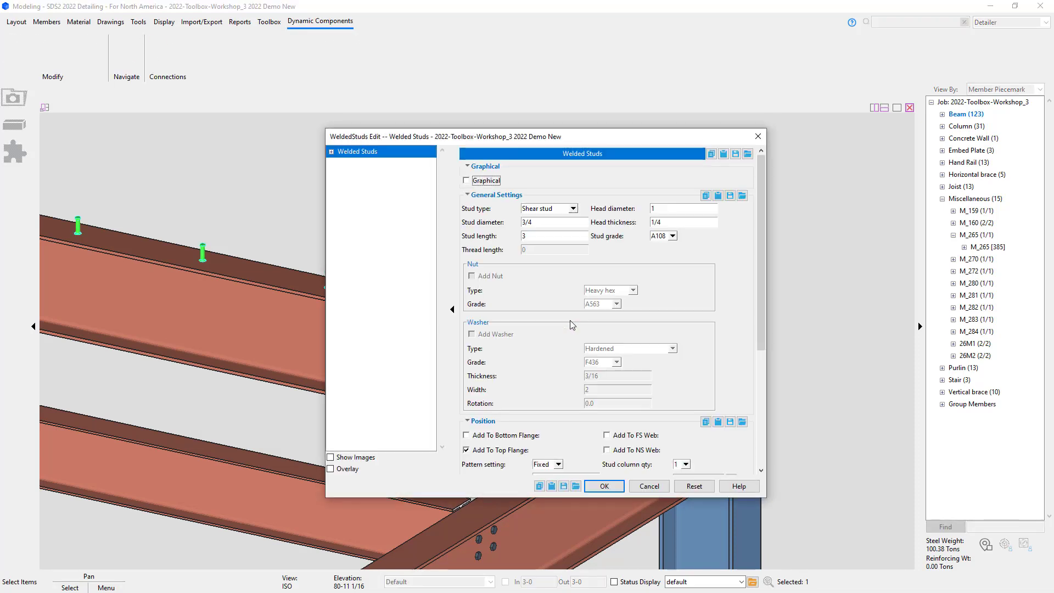
scroll(569, 321, down, 3)
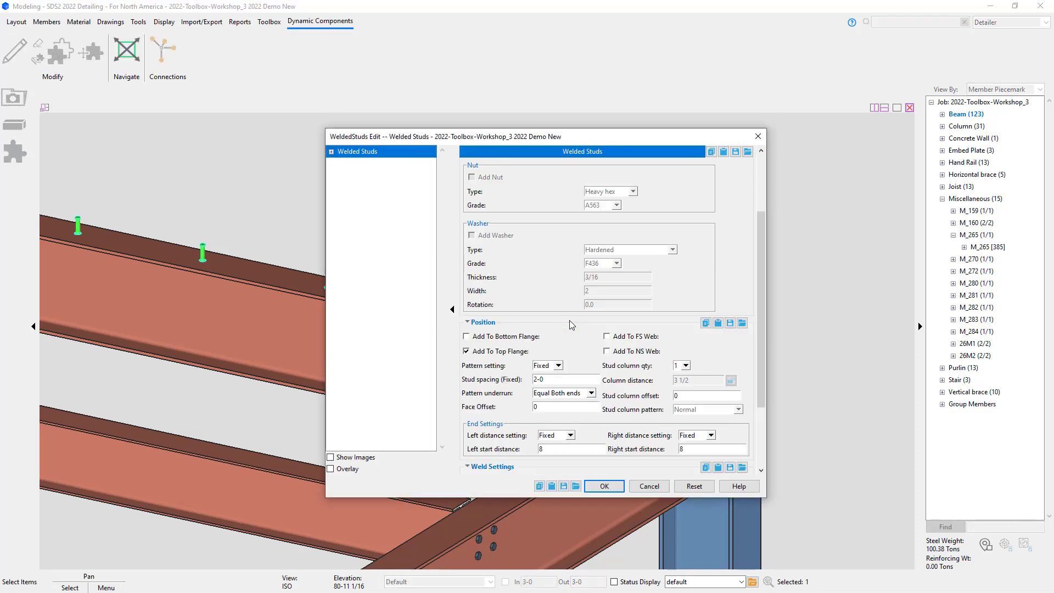
click(554, 366)
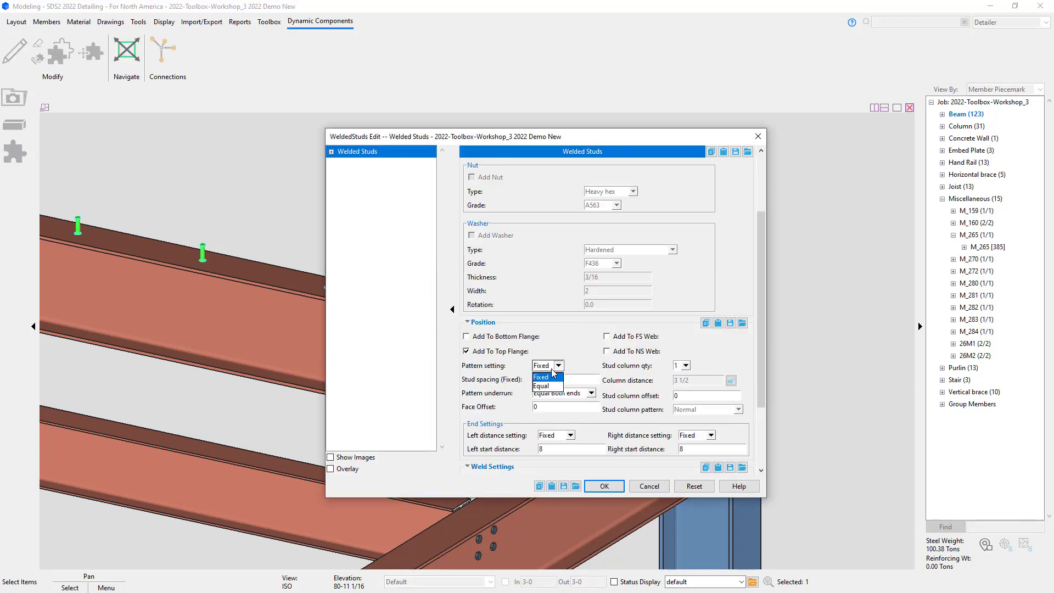
click(549, 385)
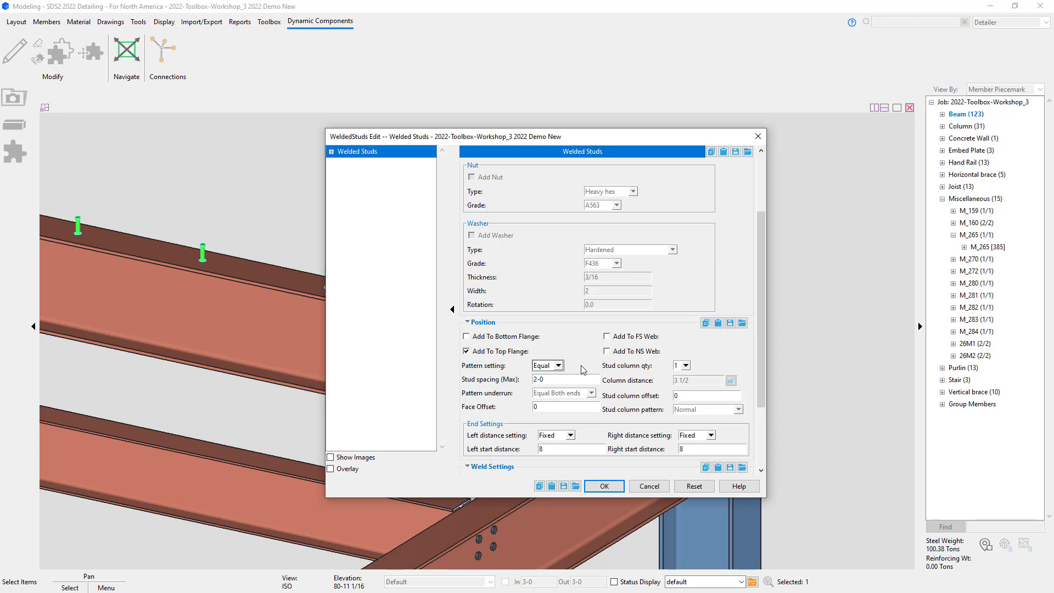
click(683, 366)
click(680, 386)
Step: Set both left and right end distance settings to Minimum and apply the welded studs edit
click(569, 435)
click(564, 455)
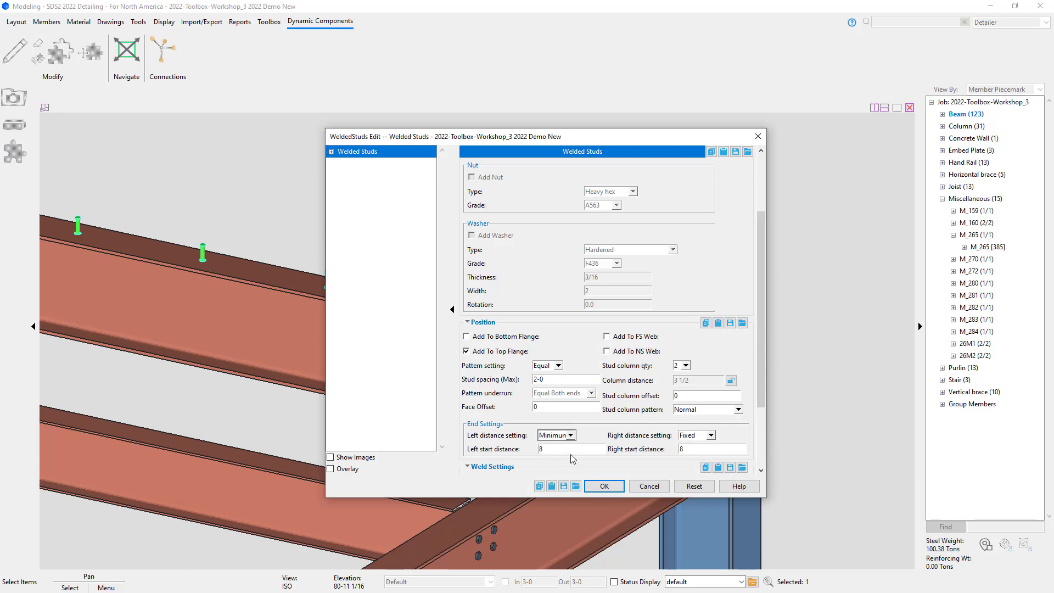
click(693, 435)
click(690, 455)
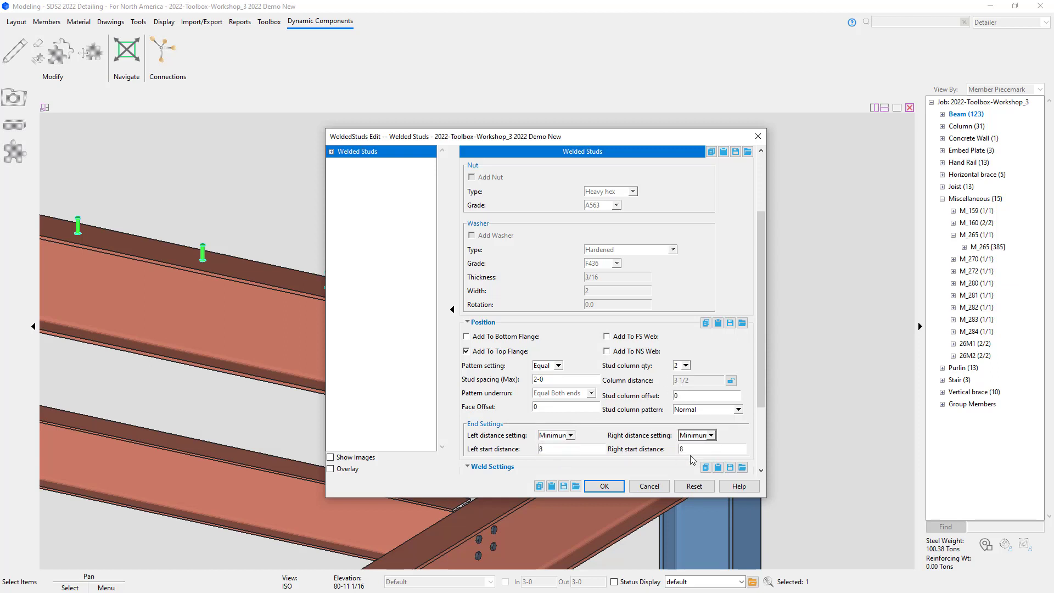
click(737, 409)
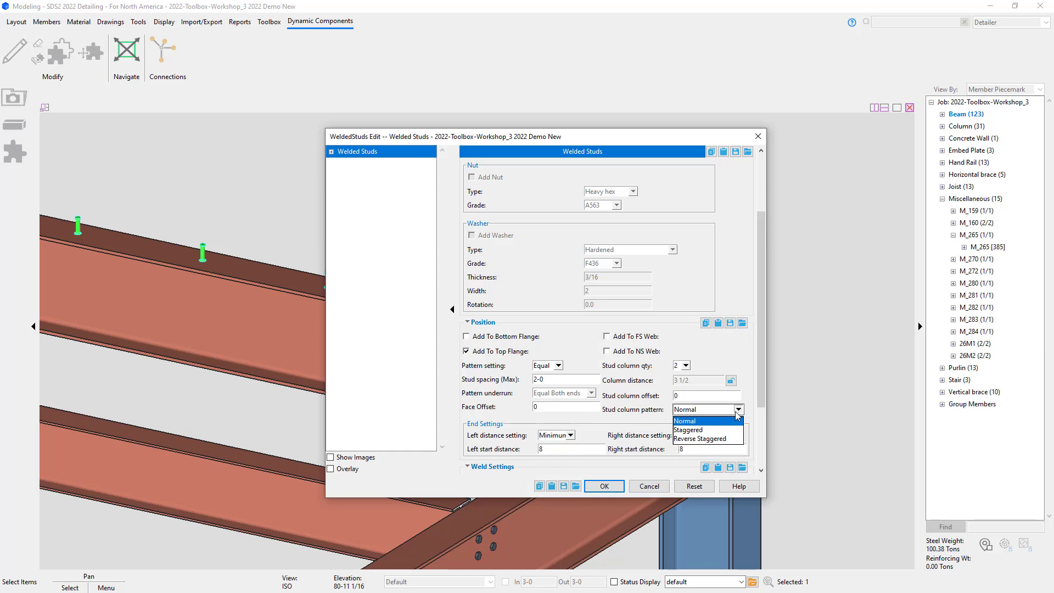
click(738, 410)
click(603, 486)
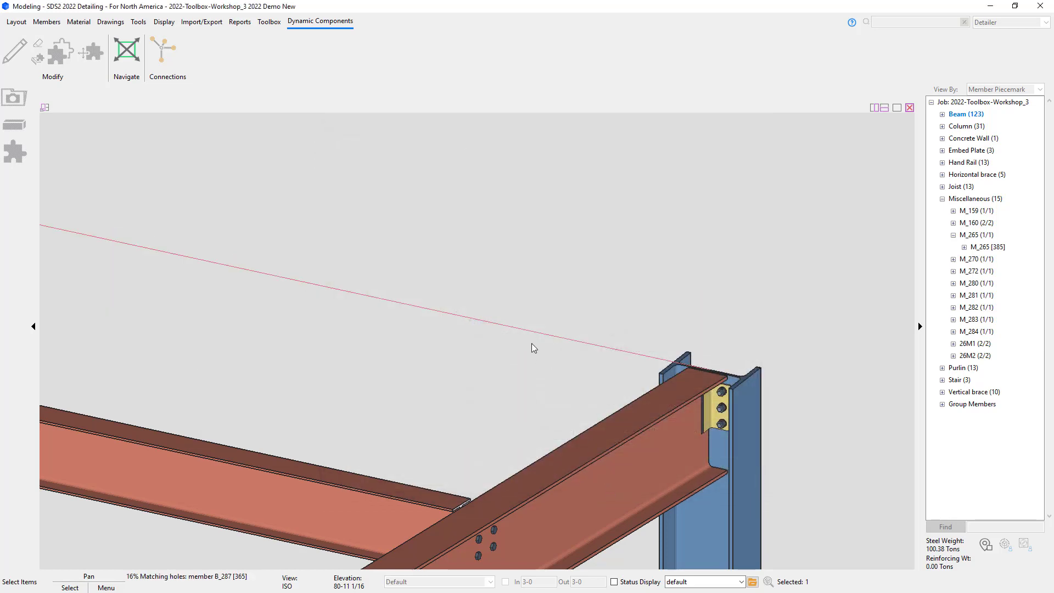
Step: Change the welded studs' stud column pattern to Staggered and apply the edit
middle_drag(482, 325, 718, 392)
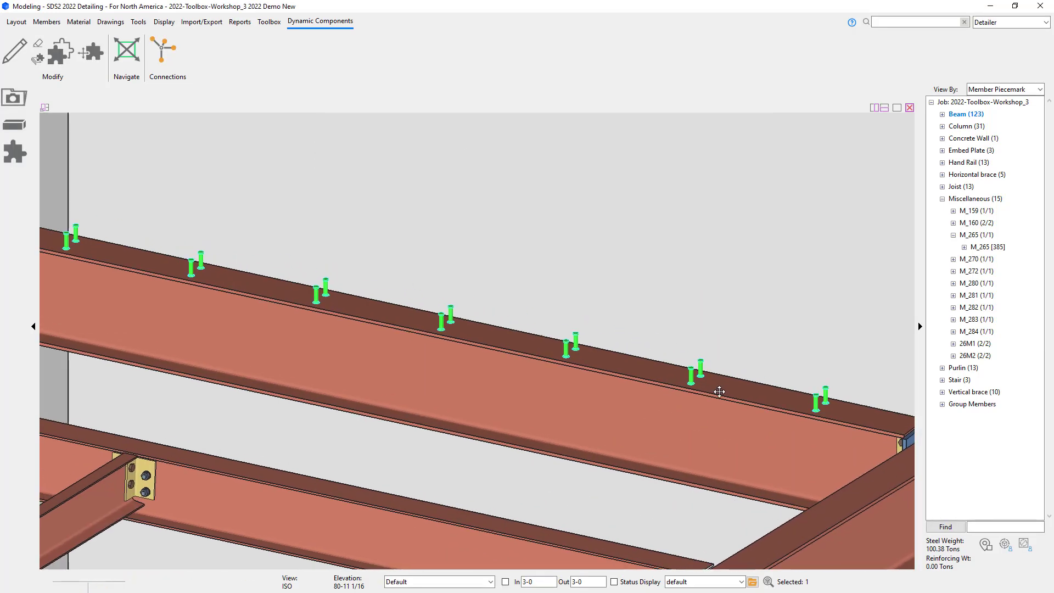
click(459, 207)
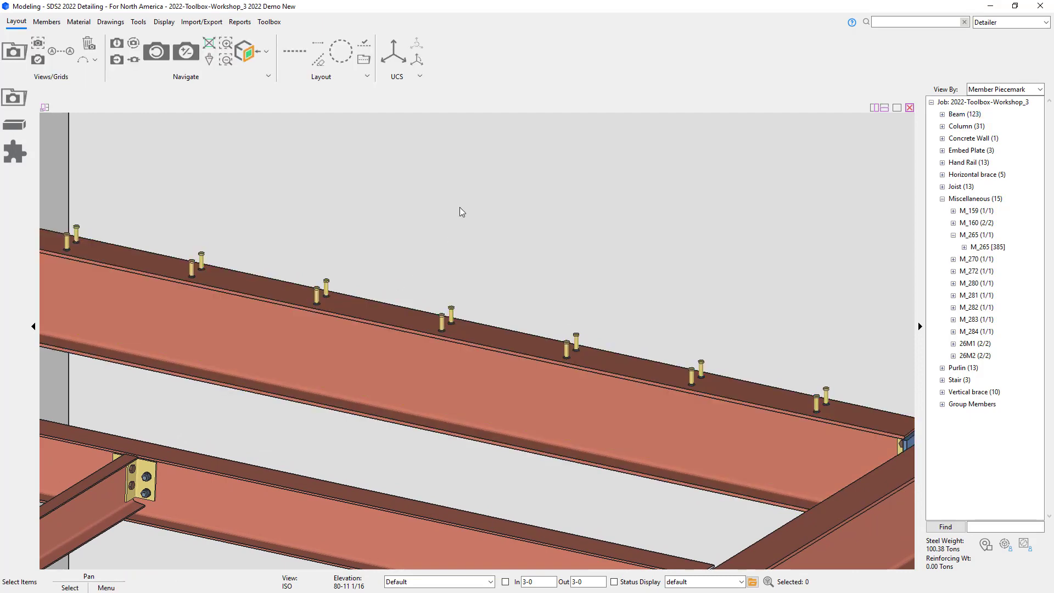
scroll(182, 274, down, 5)
scroll(740, 442, up, 5)
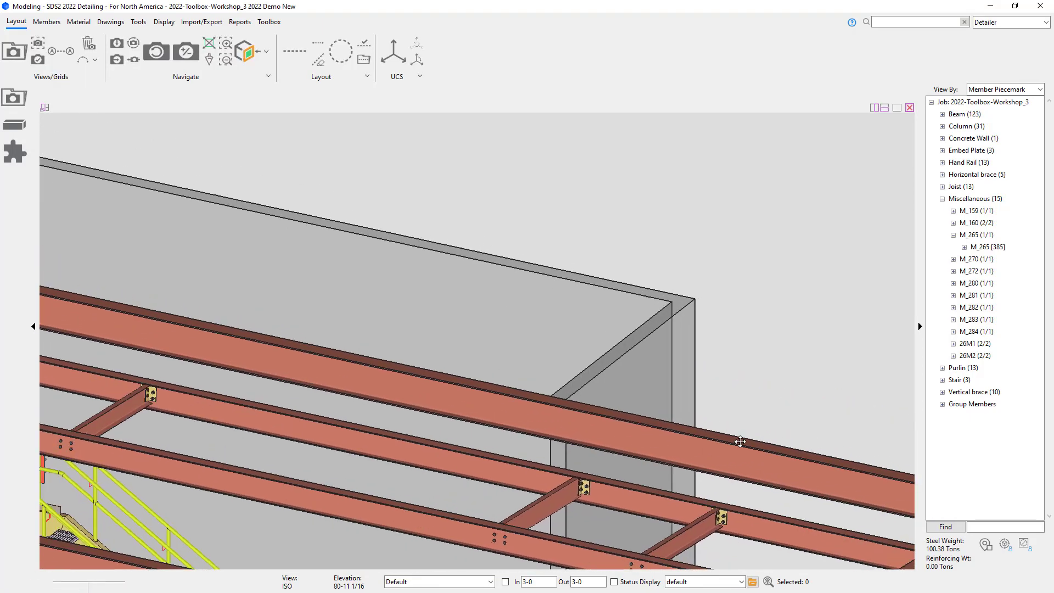
middle_drag(740, 442, 928, 488)
scroll(68, 291, up, 5)
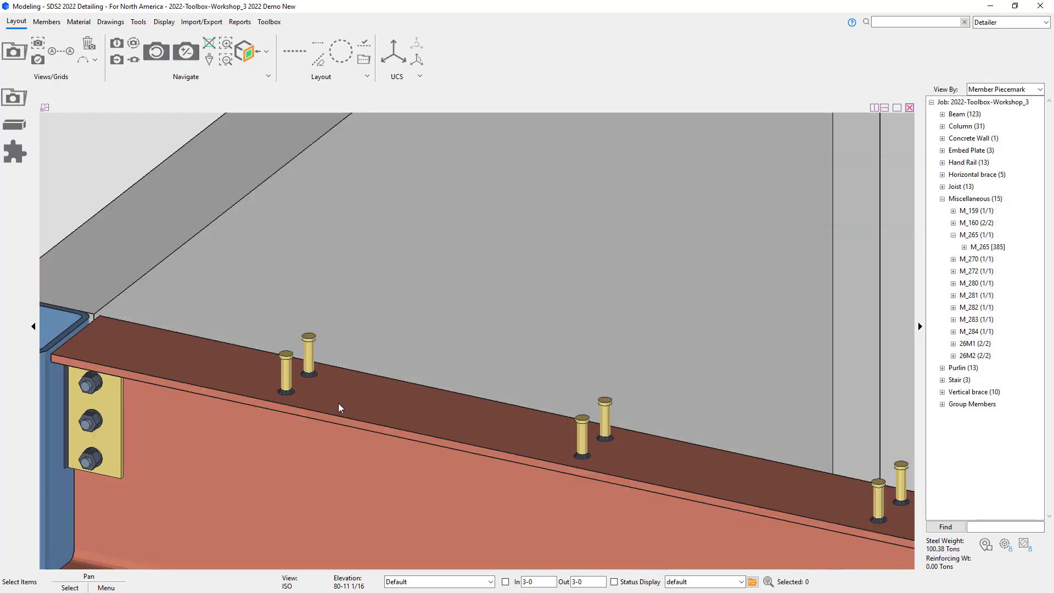
double_click(339, 405)
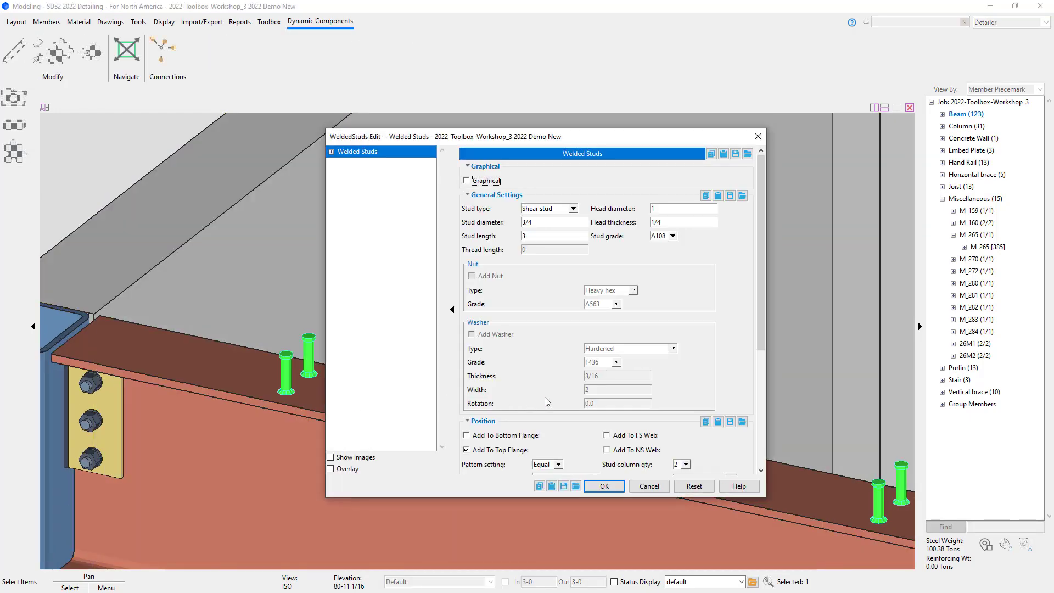
scroll(546, 401, down, 4)
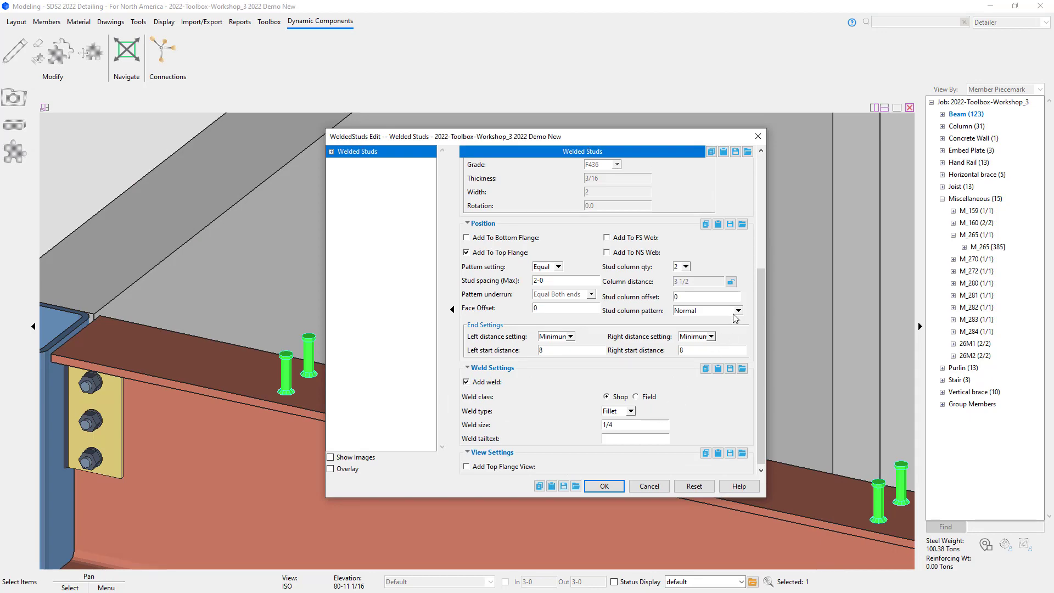
click(737, 311)
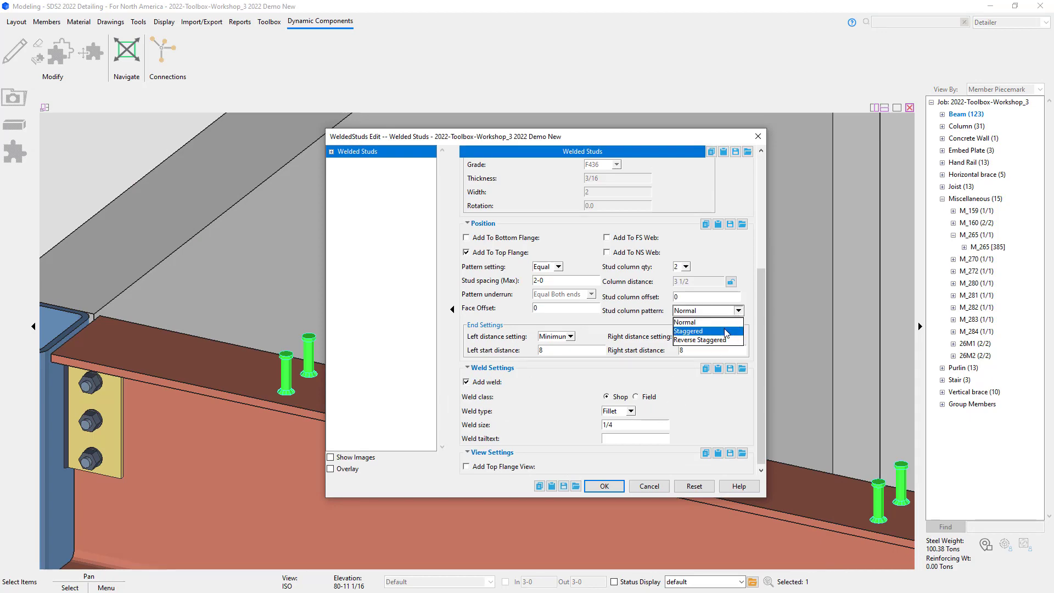
click(726, 331)
click(606, 486)
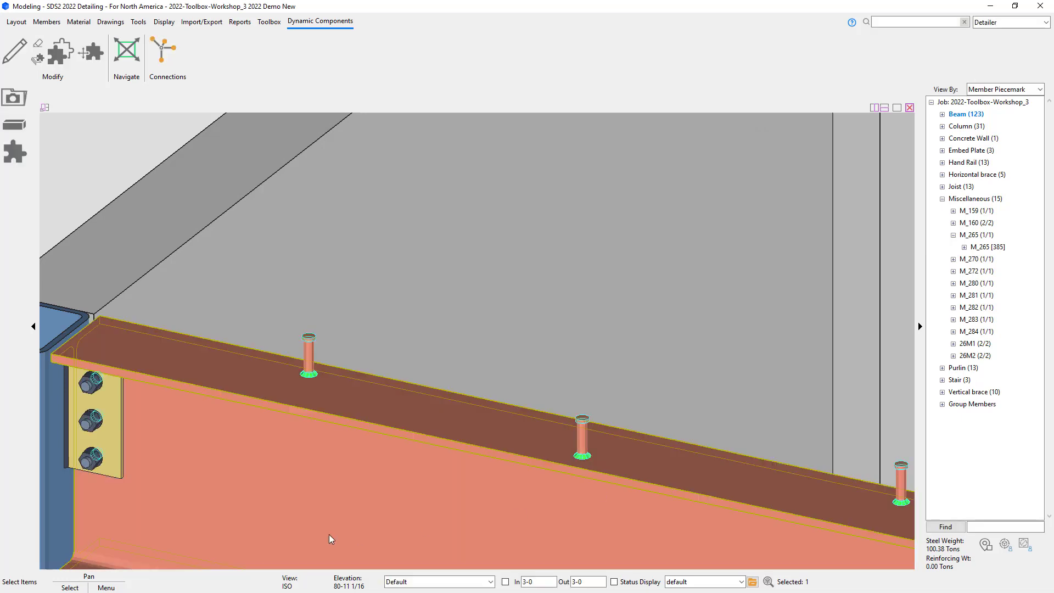
Step: Change the welded studs' stud column pattern to Reverse Staggered and apply the edit
click(84, 169)
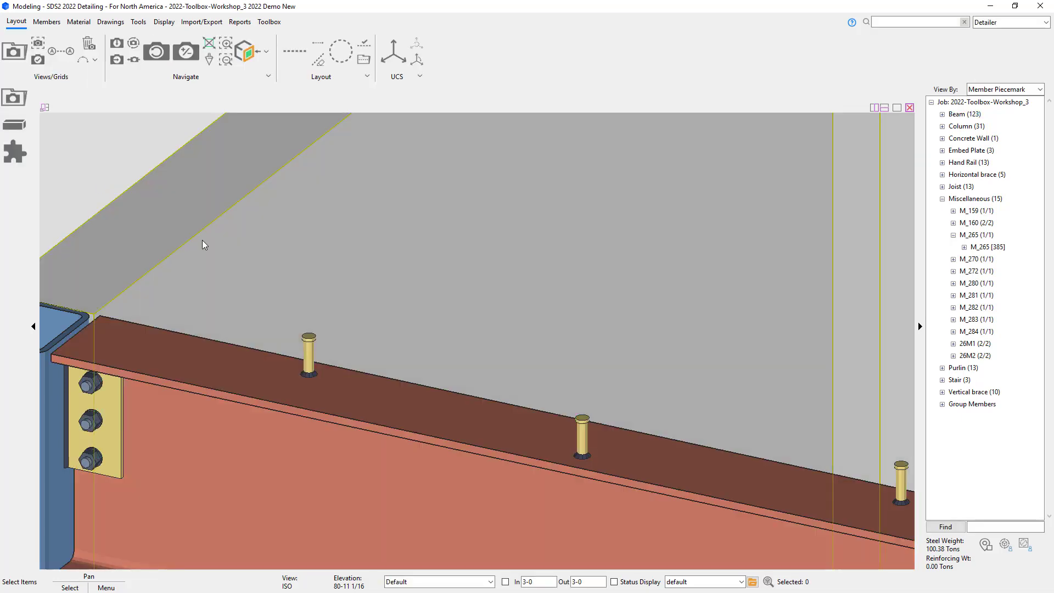
double_click(310, 349)
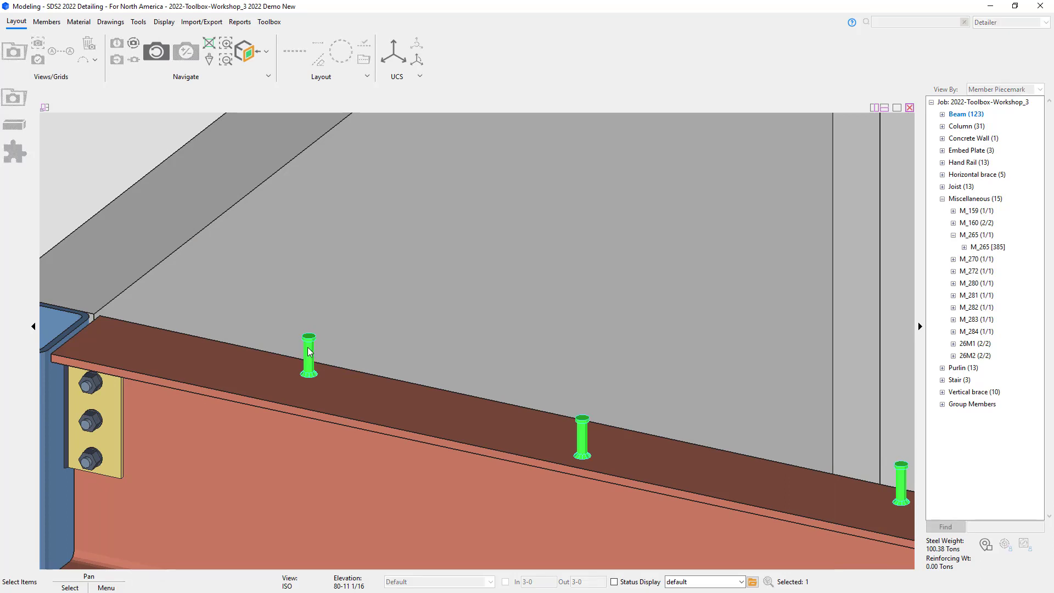
scroll(500, 376, down, 3)
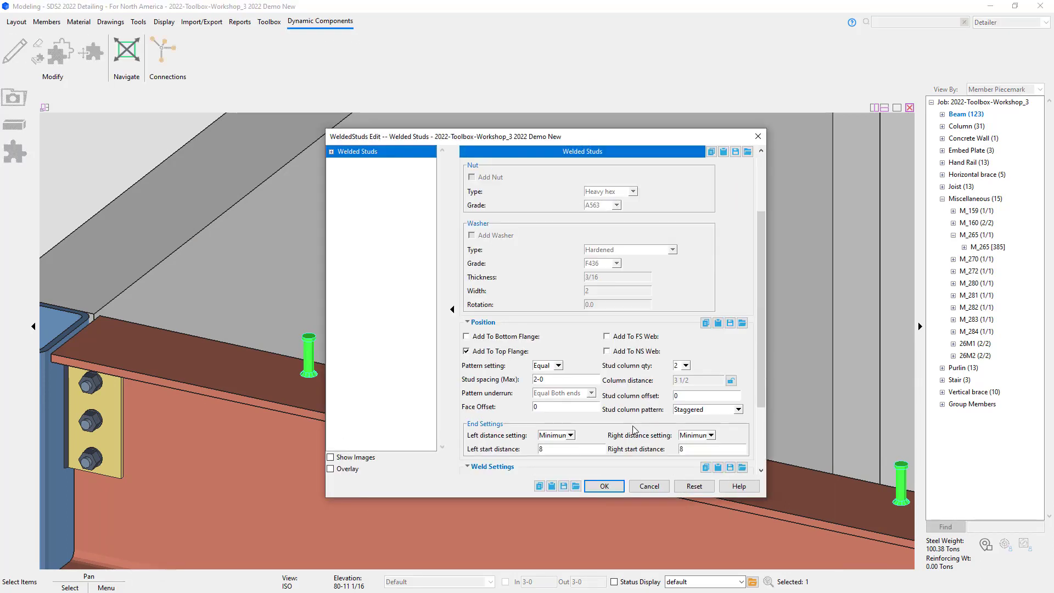
click(700, 410)
click(696, 441)
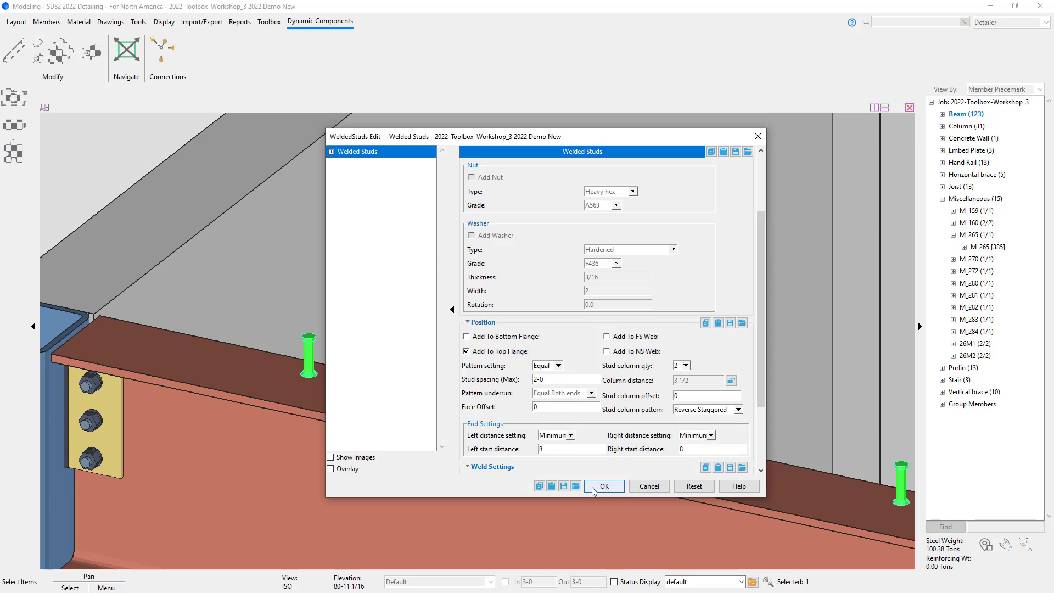
click(603, 486)
key(Escape)
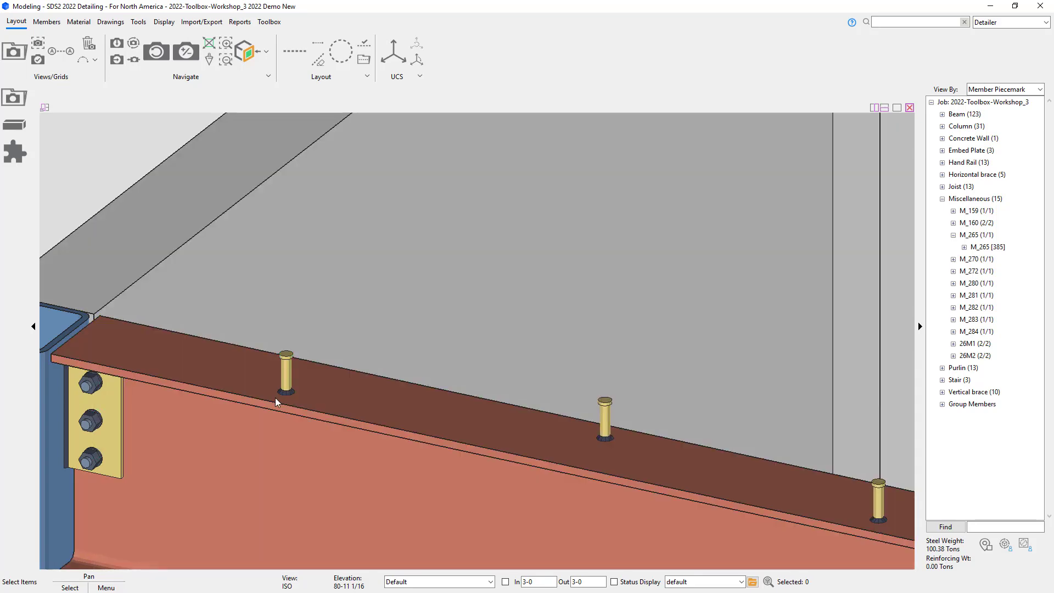
Step: Move the welded studs from the top flange to the NS web with a single stud column
double_click(274, 396)
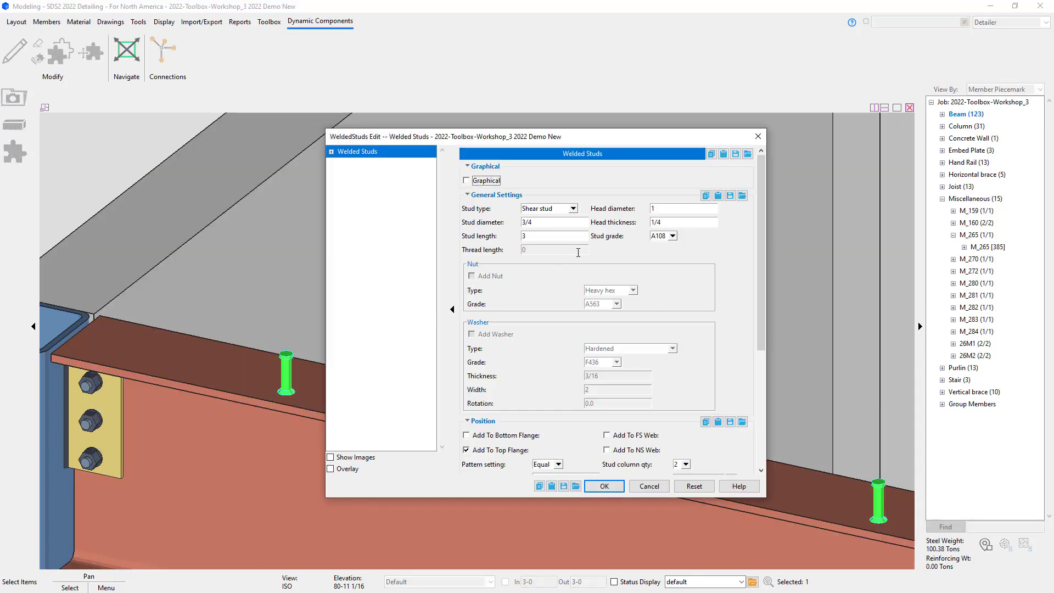
scroll(623, 352, down, 3)
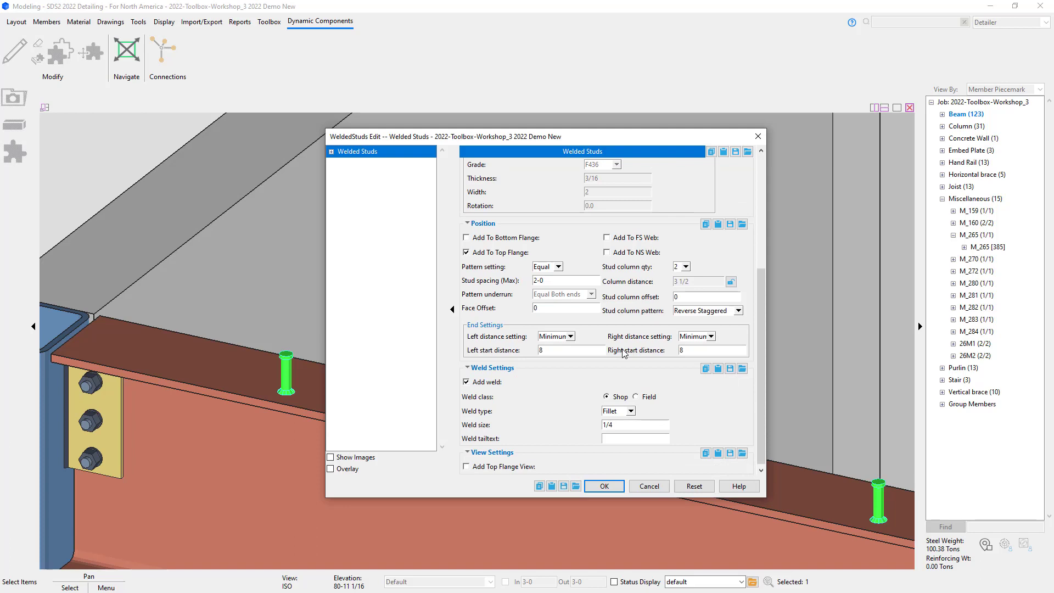
click(686, 266)
click(684, 277)
click(499, 253)
click(626, 253)
click(604, 486)
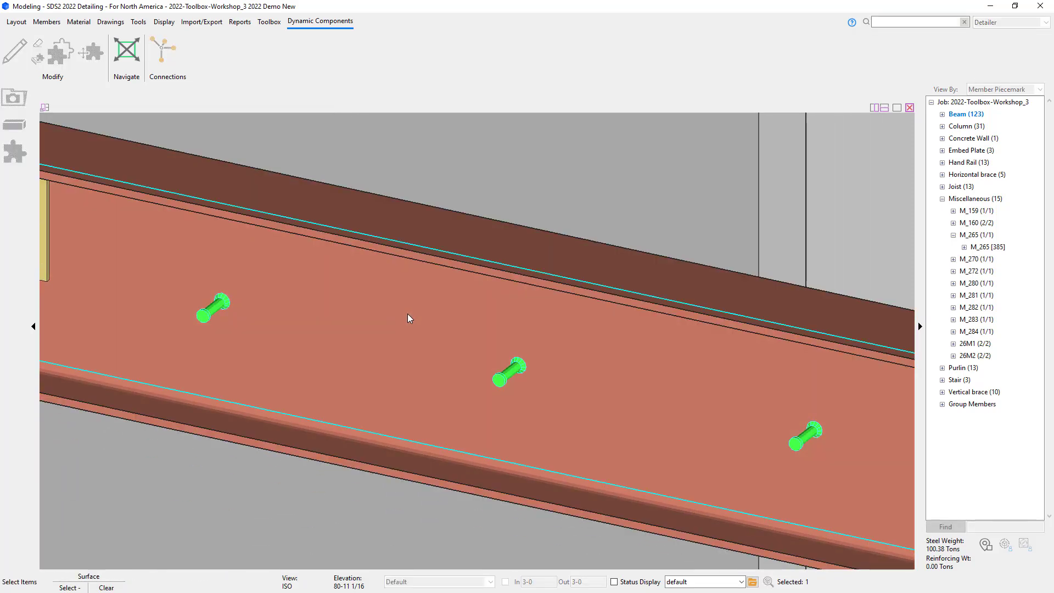
click(407, 314)
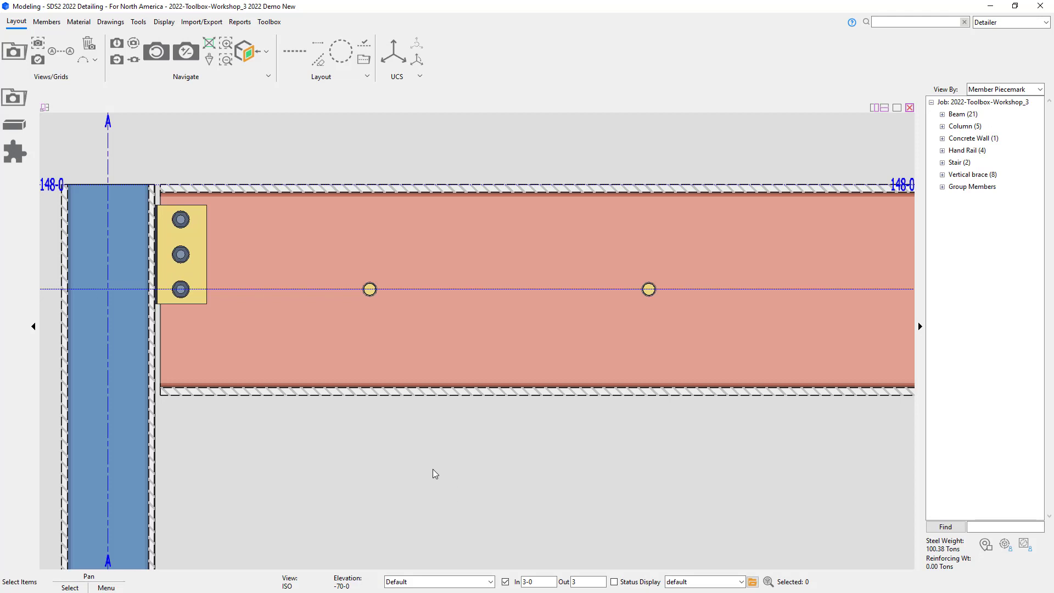
double_click(370, 290)
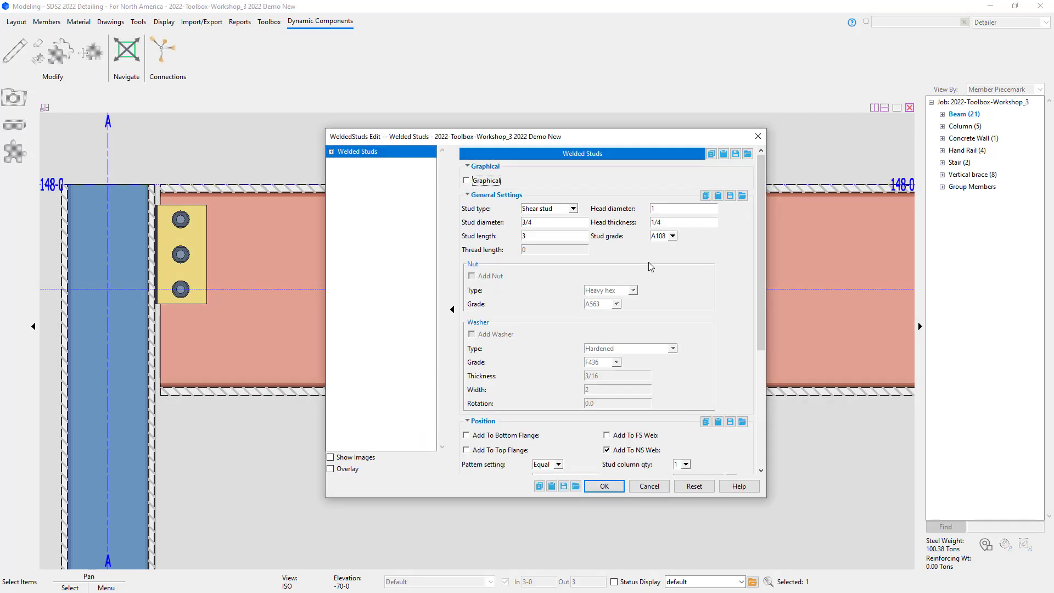
scroll(670, 320, down, 3)
double_click(688, 395)
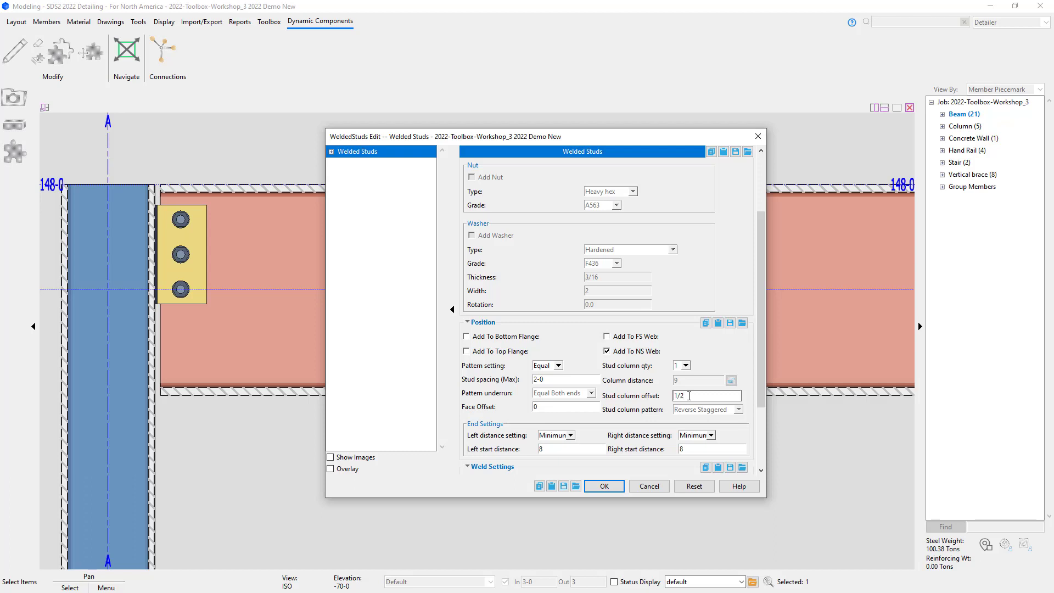
key(Return)
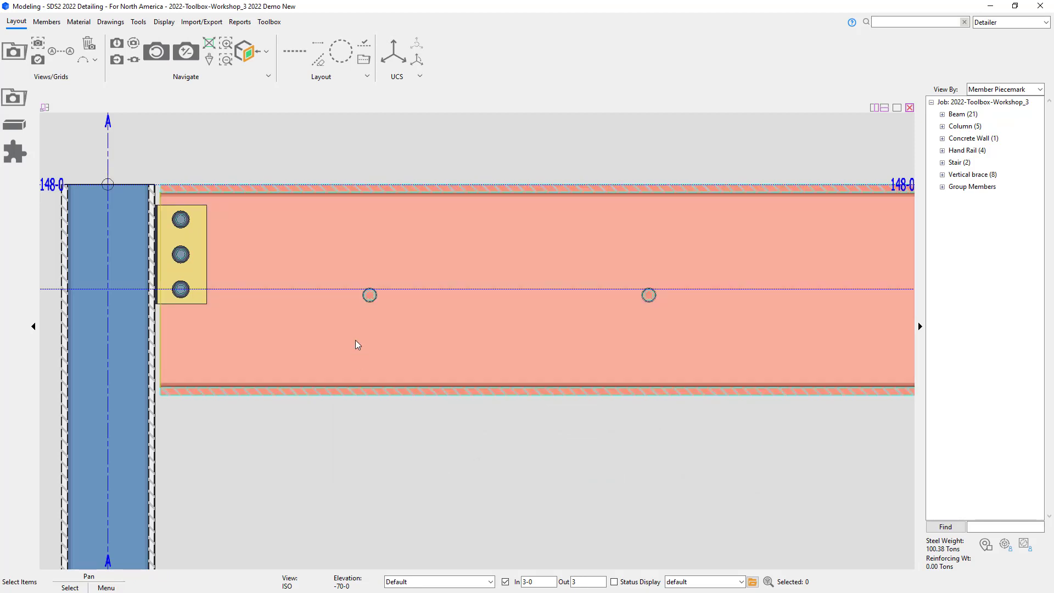
Step: Move the beam's welded studs back to the top flange with a stud column offset of 0 and apply
double_click(371, 299)
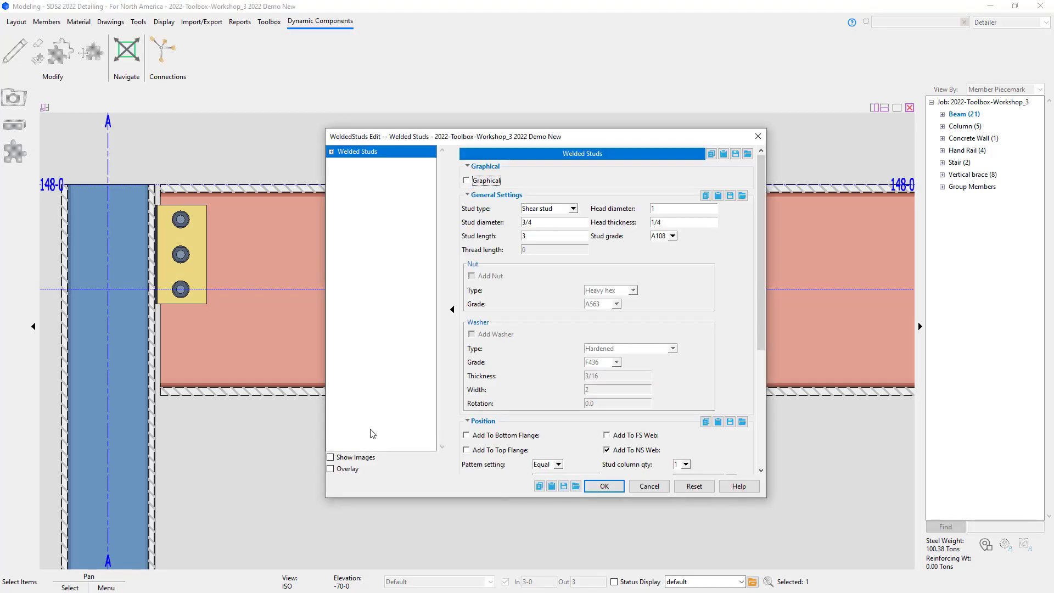
scroll(610, 381, down, 3)
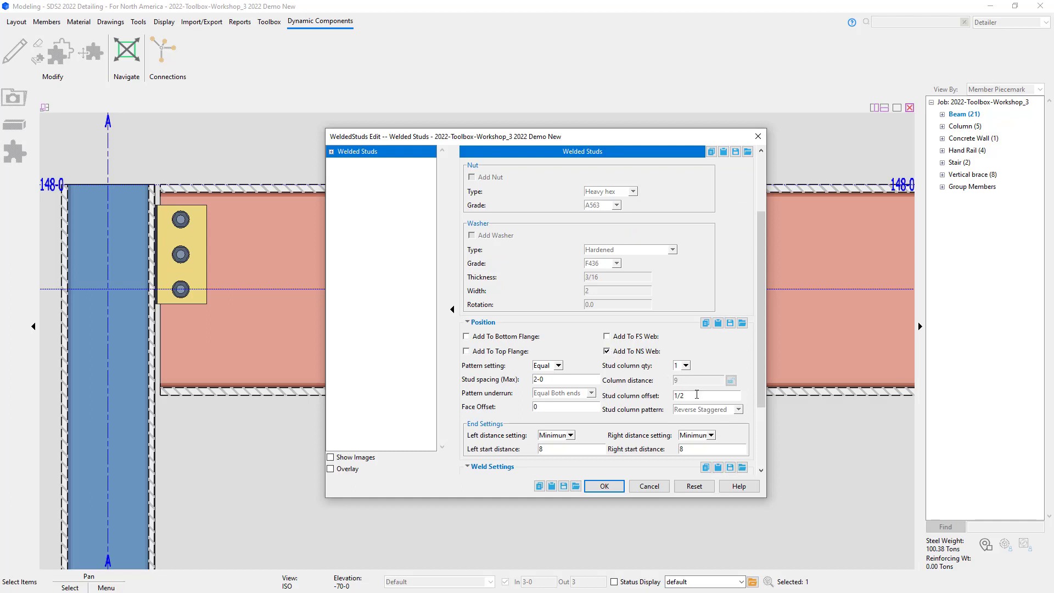
click(696, 393)
text(0)
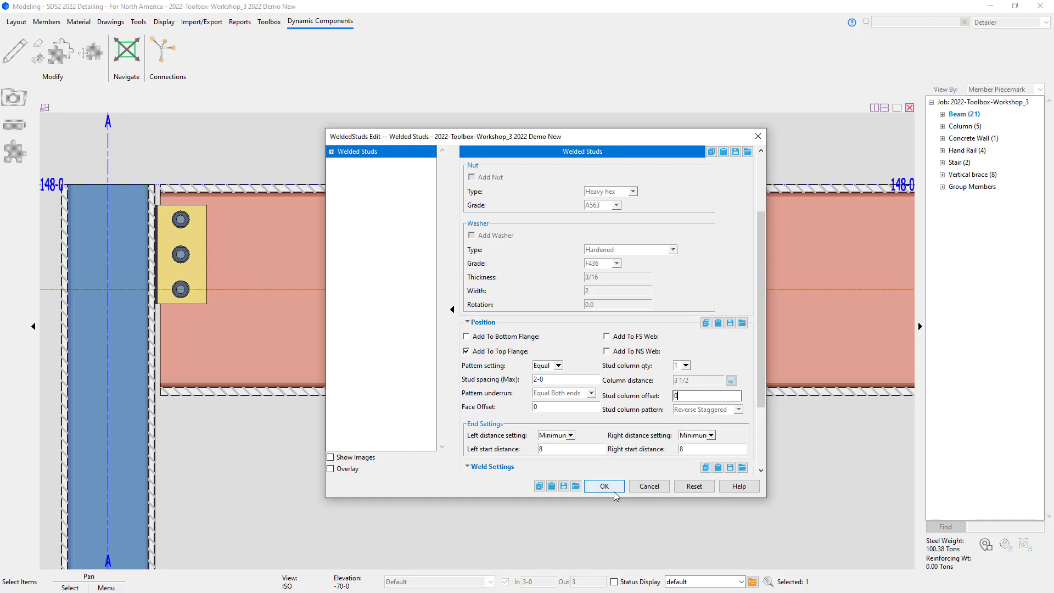
click(600, 486)
Step: Hide the concrete wall standing in front of the column
scroll(307, 480, down, 5)
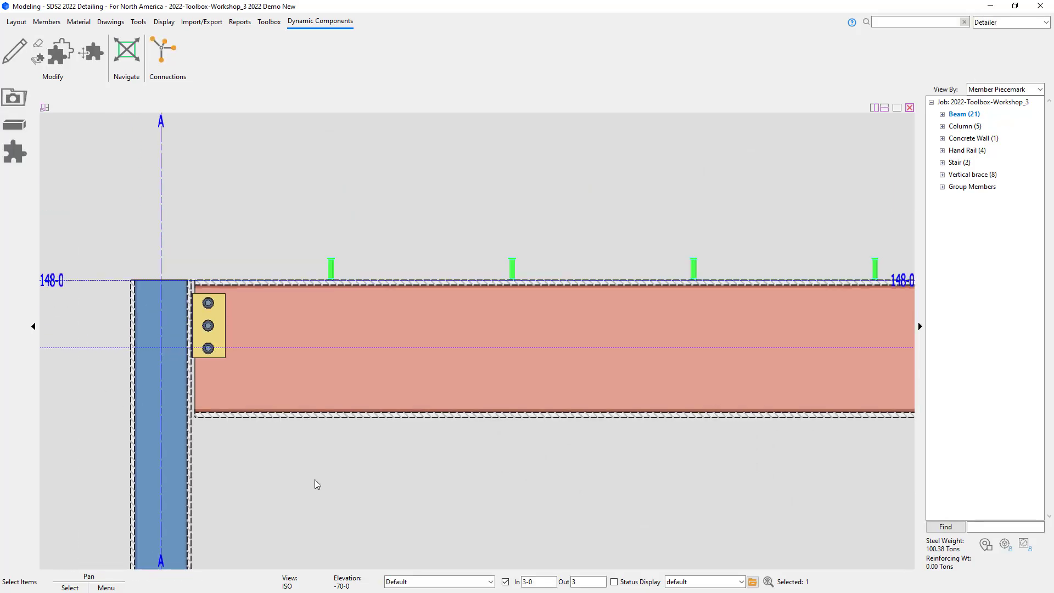
shift+middle_drag(214, 464, 425, 506)
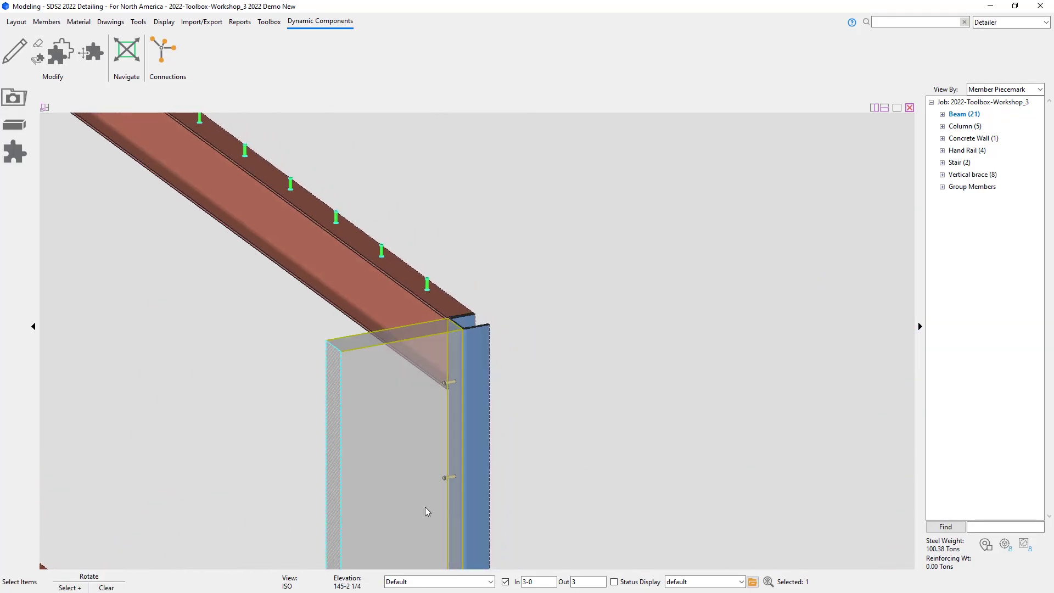
click(410, 506)
right_click(426, 506)
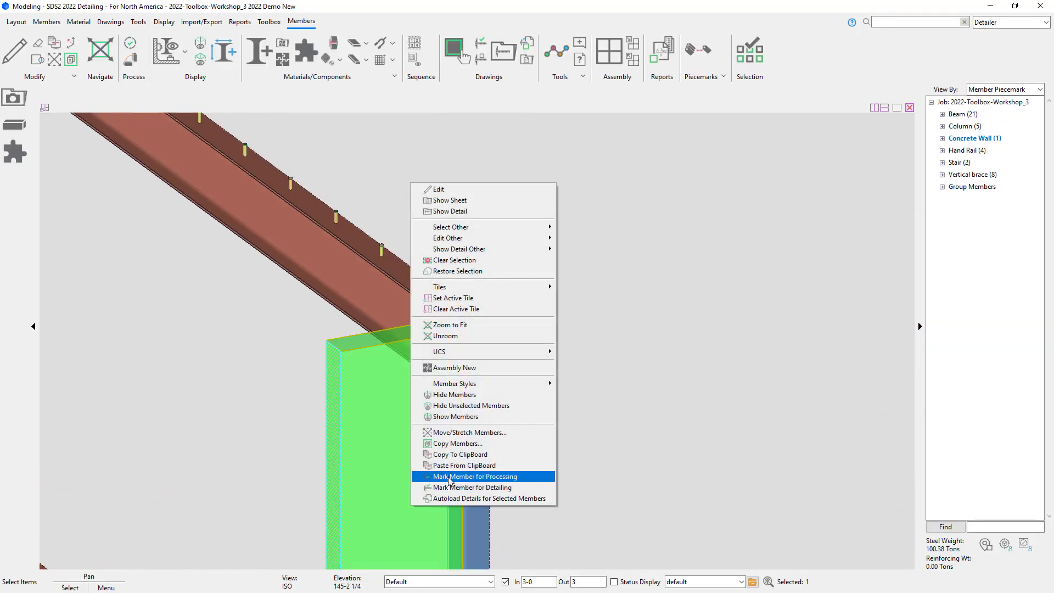
click(478, 394)
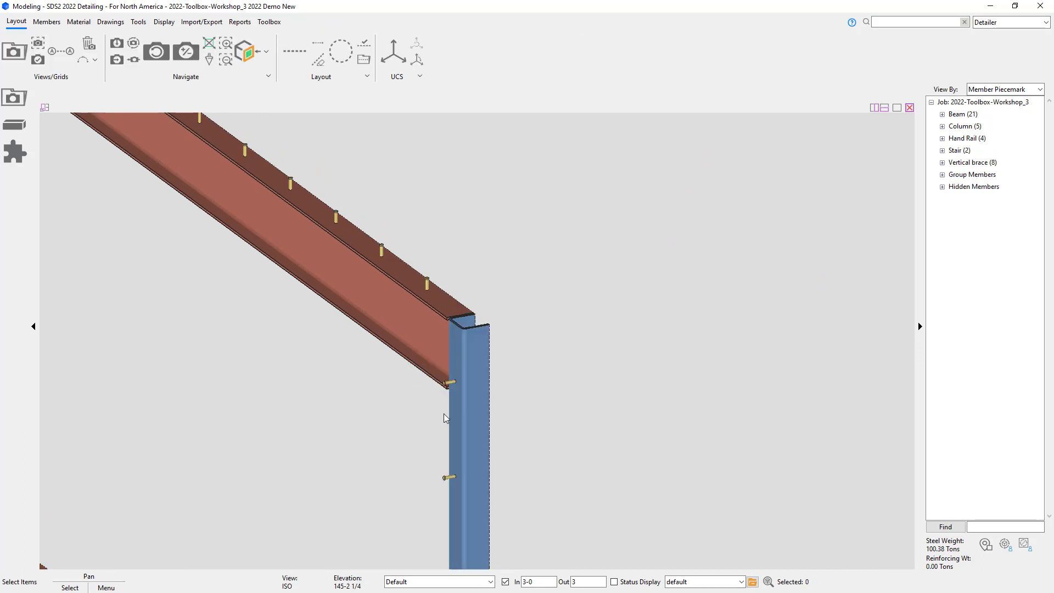
Step: Add a Welded Studs component to the sloped column
scroll(479, 463, up, 3)
middle_drag(529, 397, 558, 249)
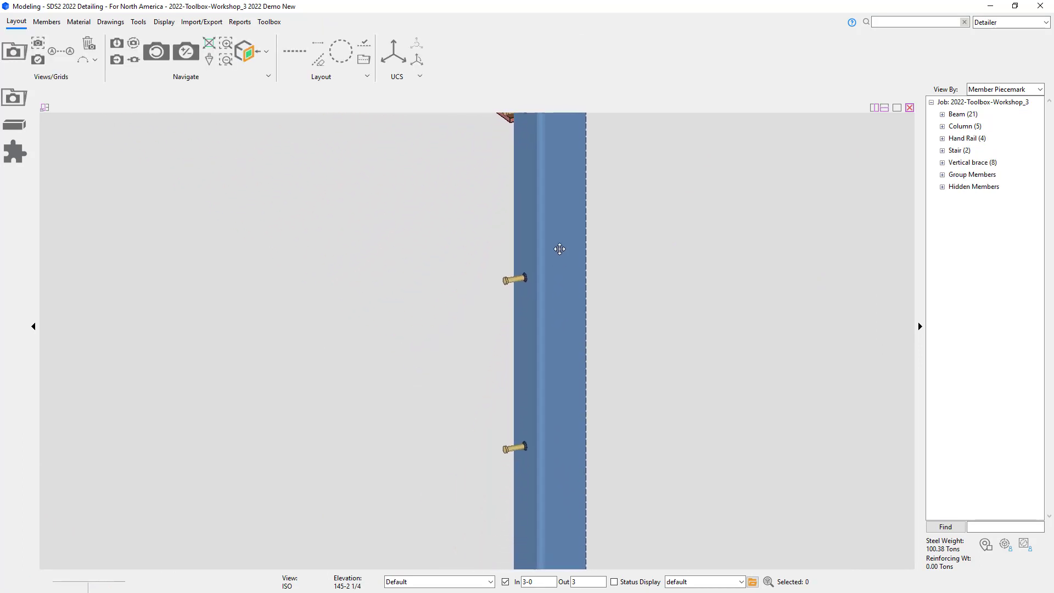
shift+middle_drag(527, 442, 560, 440)
scroll(558, 445, down, 5)
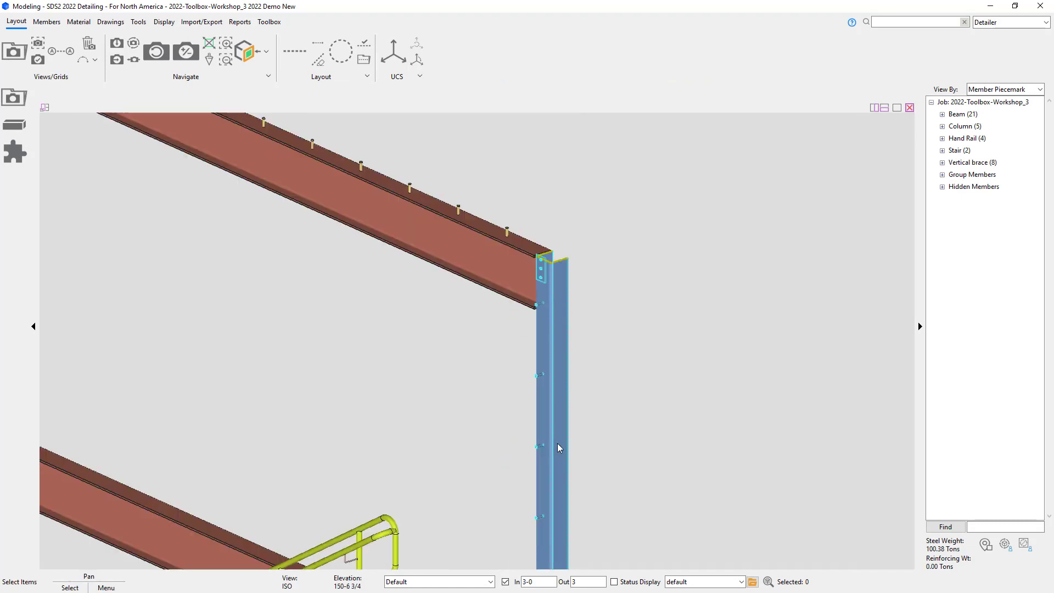
scroll(547, 446, down, 3)
scroll(552, 420, down, 3)
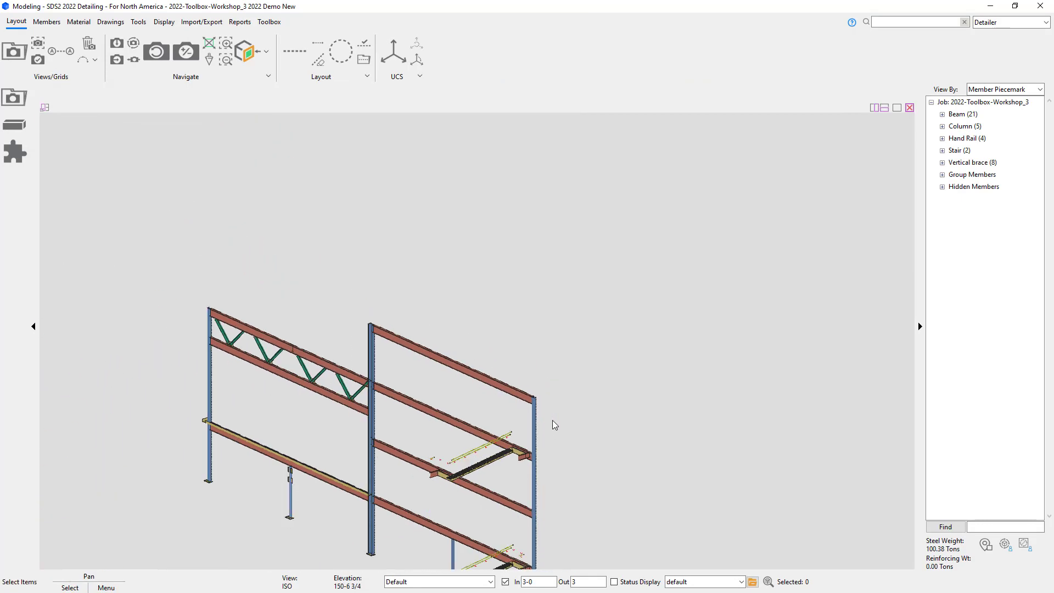
shift+middle_drag(469, 372, 201, 360)
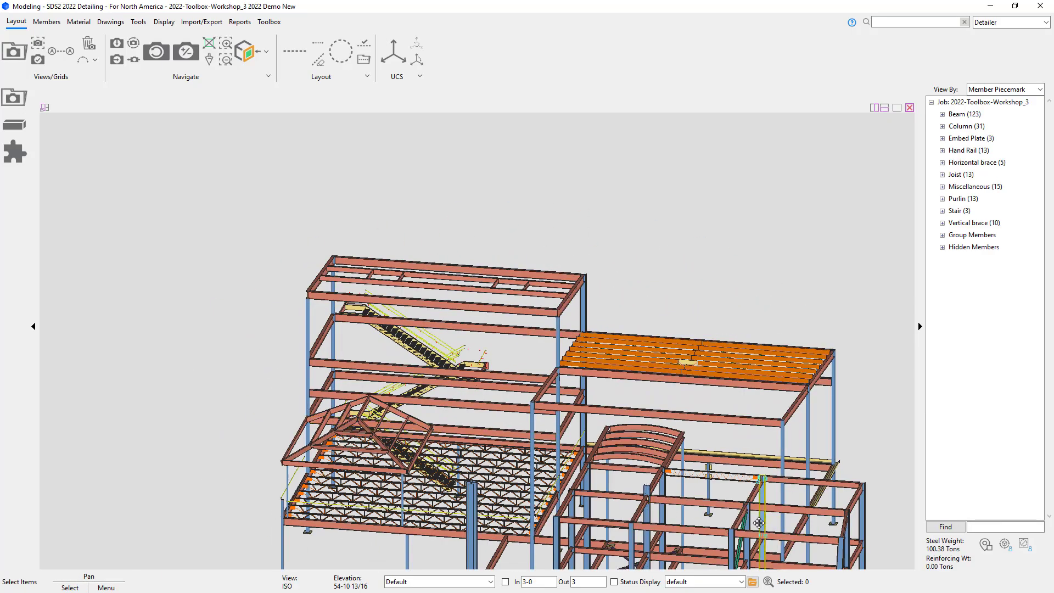
scroll(575, 404, up, 5)
scroll(575, 403, up, 3)
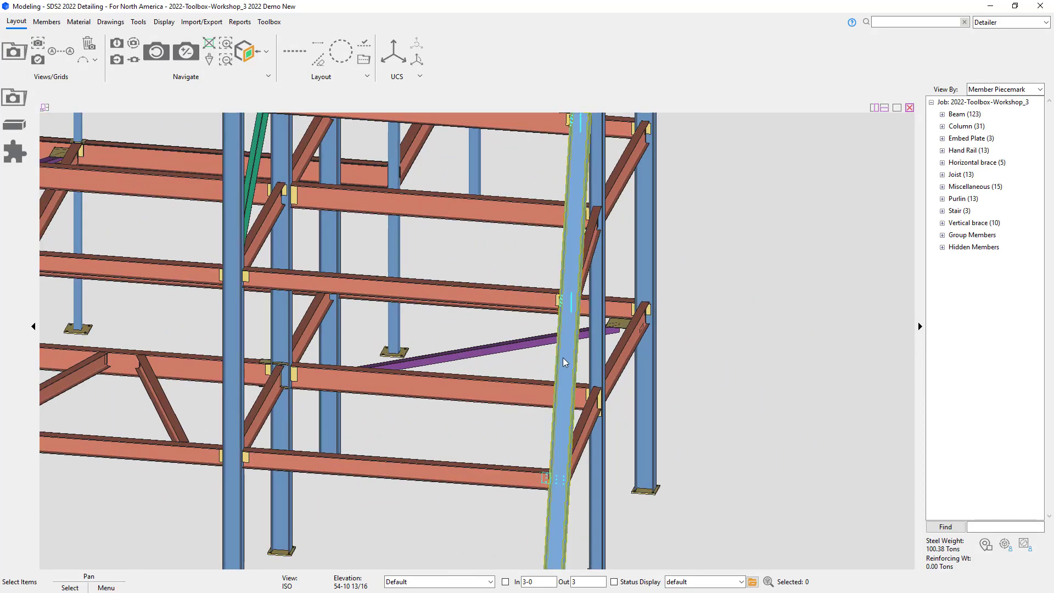
shift+middle_drag(564, 357, 620, 357)
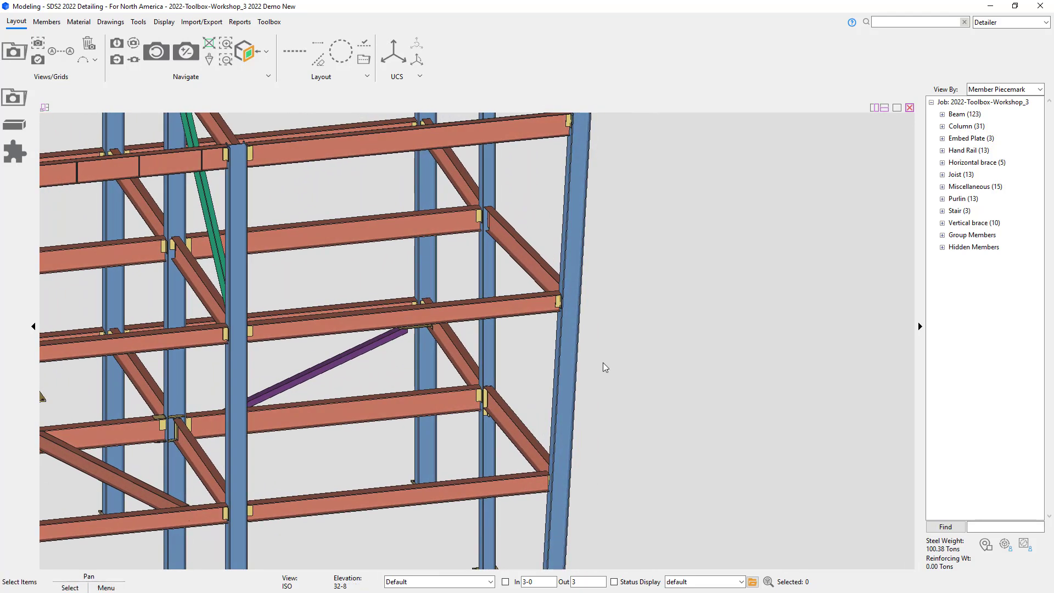
click(569, 364)
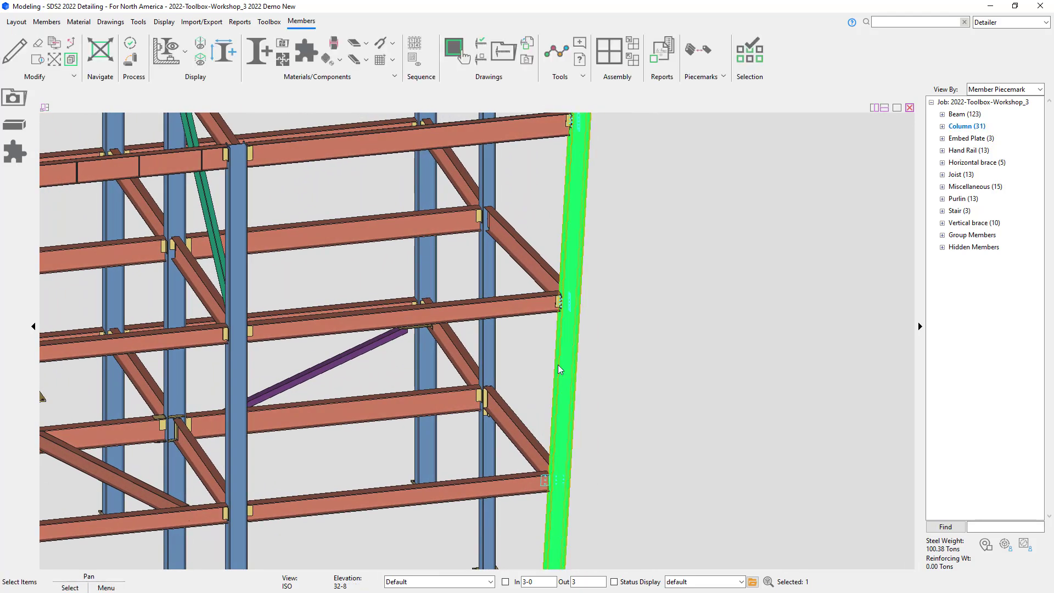
click(15, 152)
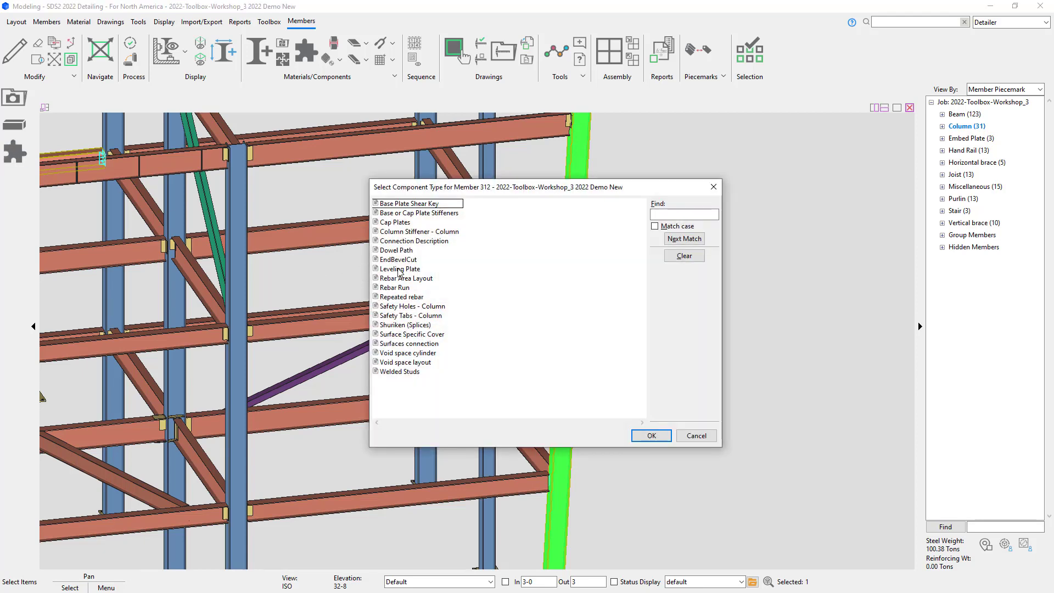
click(408, 372)
click(651, 435)
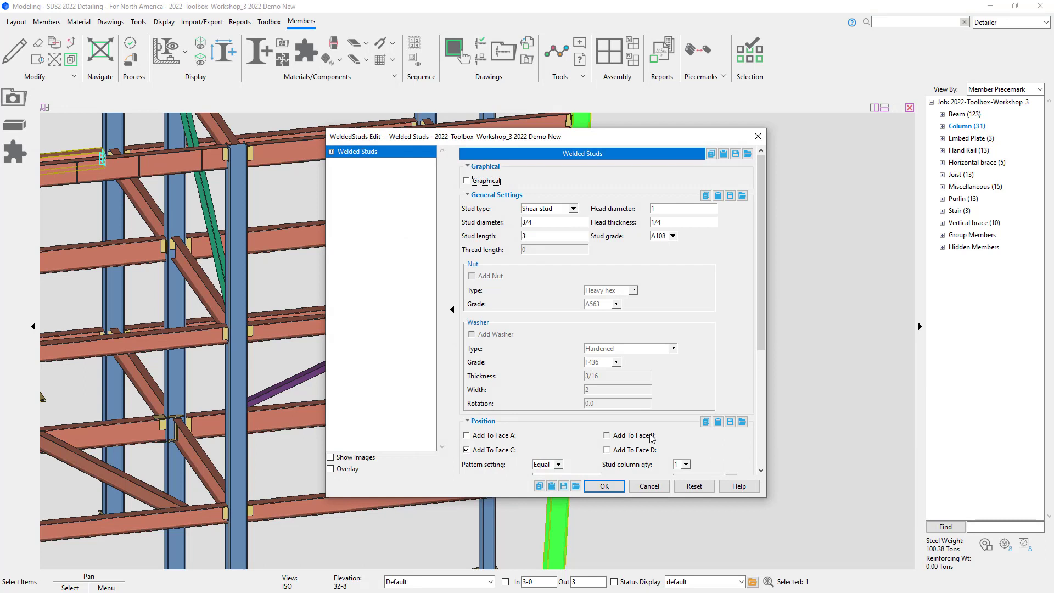
Step: Set the column studs to Threaded stud, add a nut and a washer, and apply
click(573, 209)
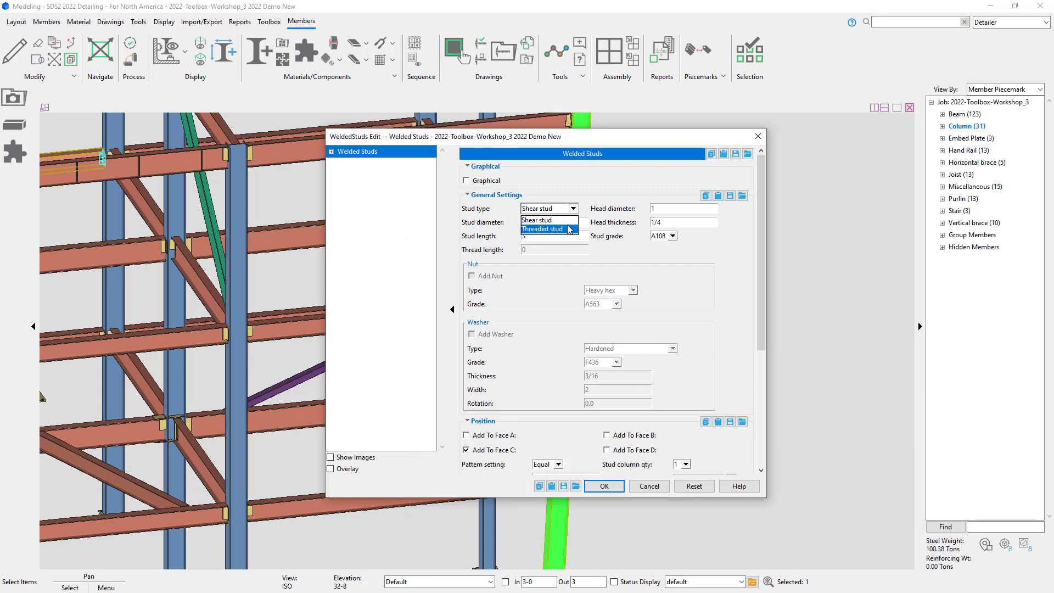
click(570, 223)
click(494, 278)
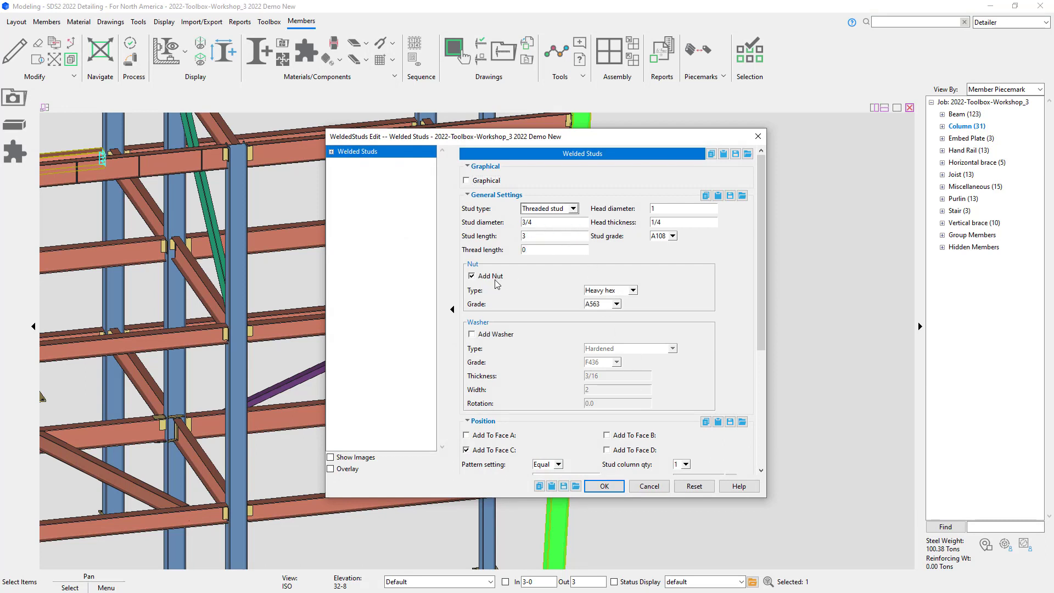
click(496, 335)
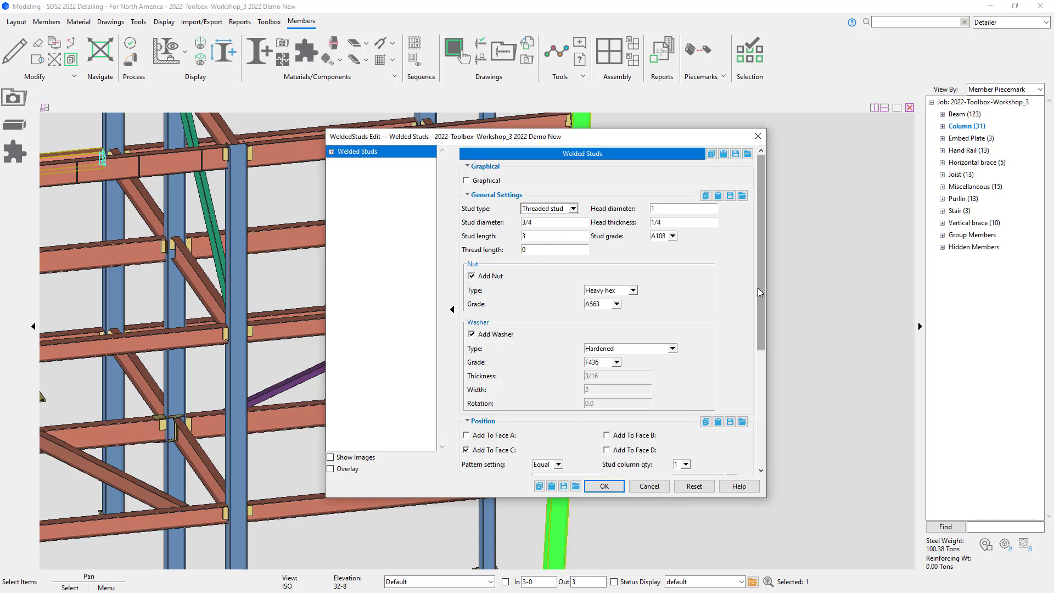
drag(757, 288, 759, 378)
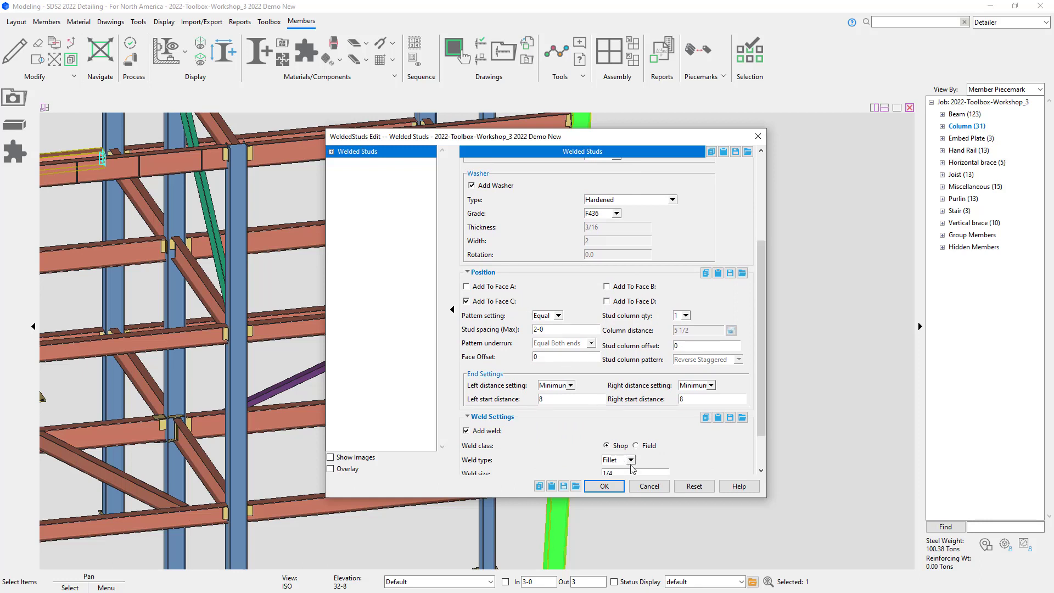
click(607, 486)
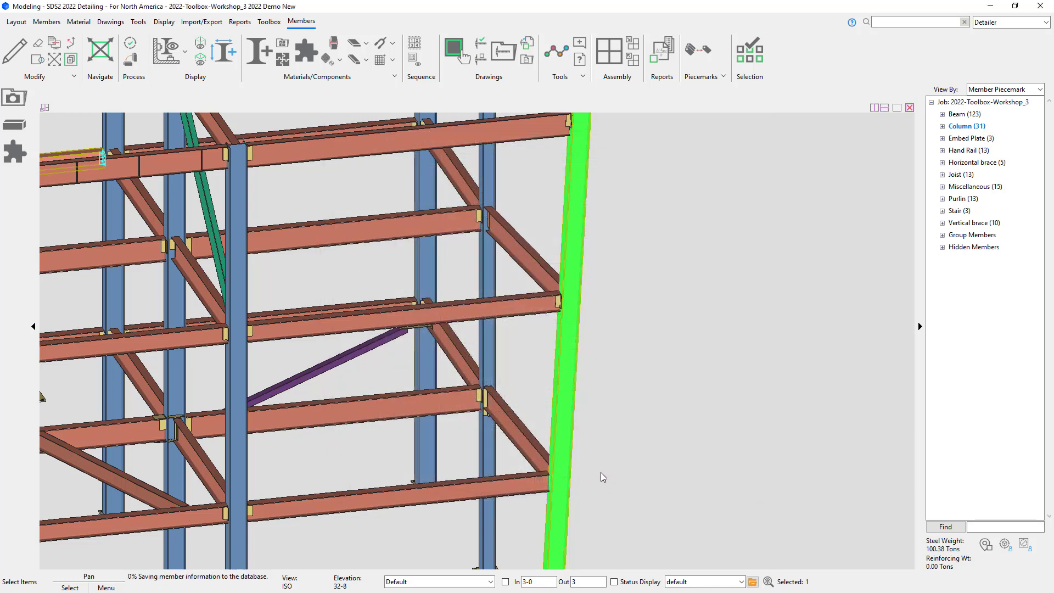
Step: Detail the sloped column with its threaded studs using default annotation settings
scroll(574, 468, up, 5)
shift+middle_drag(548, 462, 451, 461)
click(615, 336)
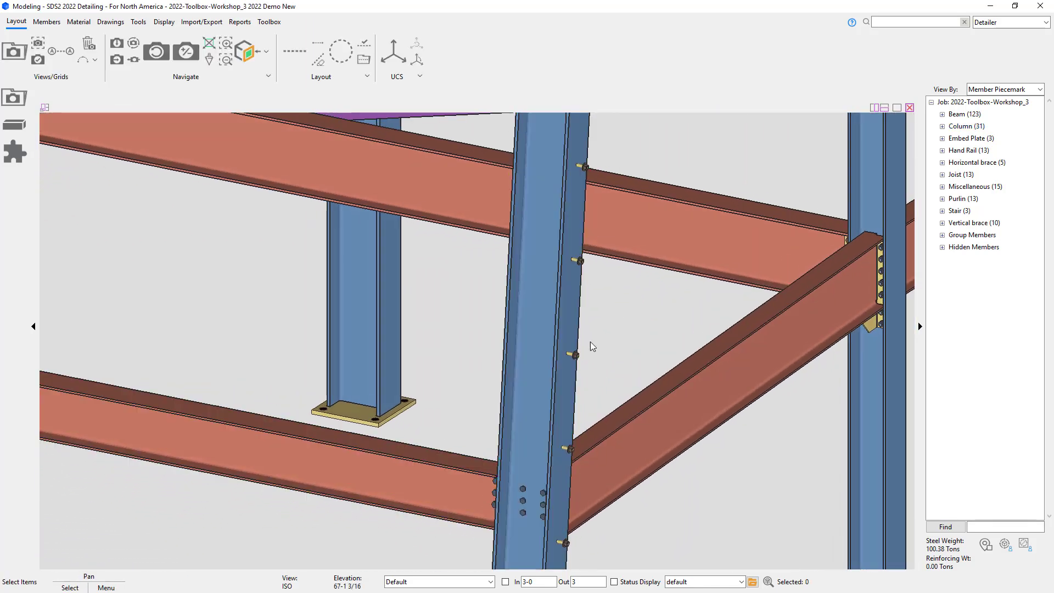
mouse_move(551, 370)
shift+middle_down()
mouse_move(464, 360)
mouse_move(560, 354)
shift+middle_up()
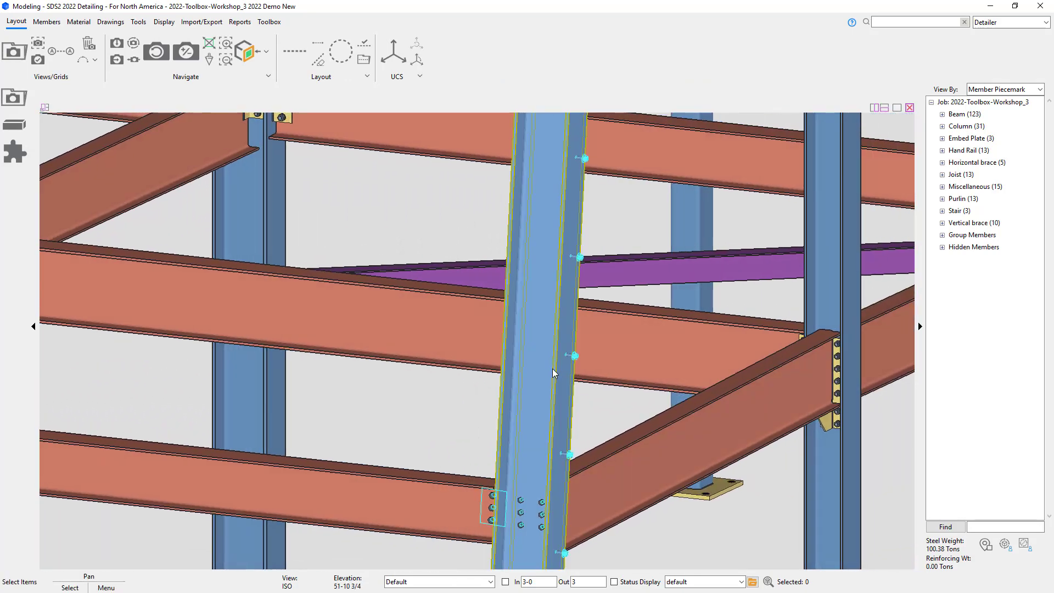
click(552, 376)
right_click(552, 377)
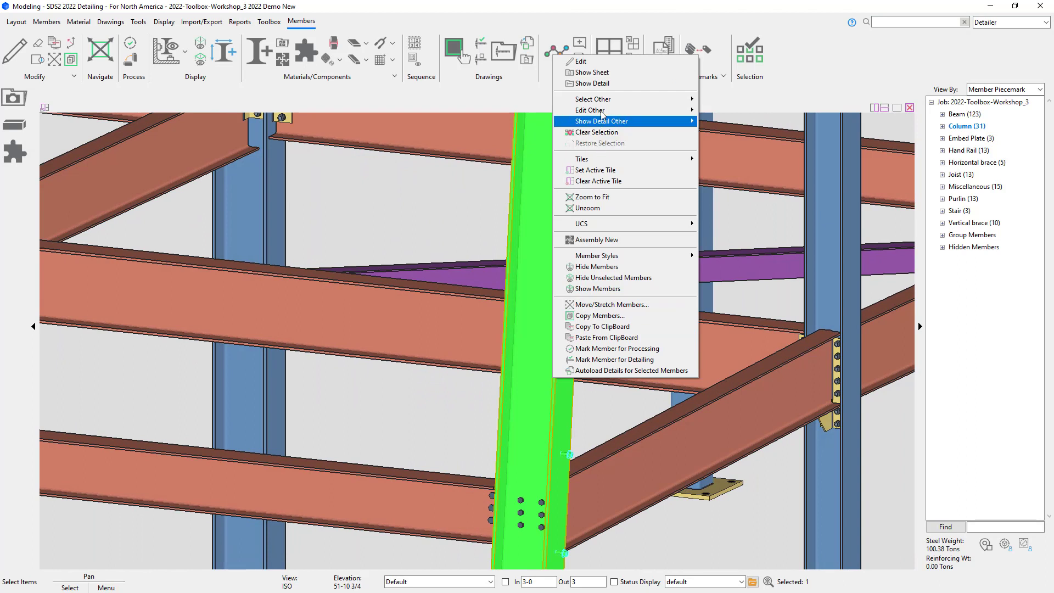
click(598, 84)
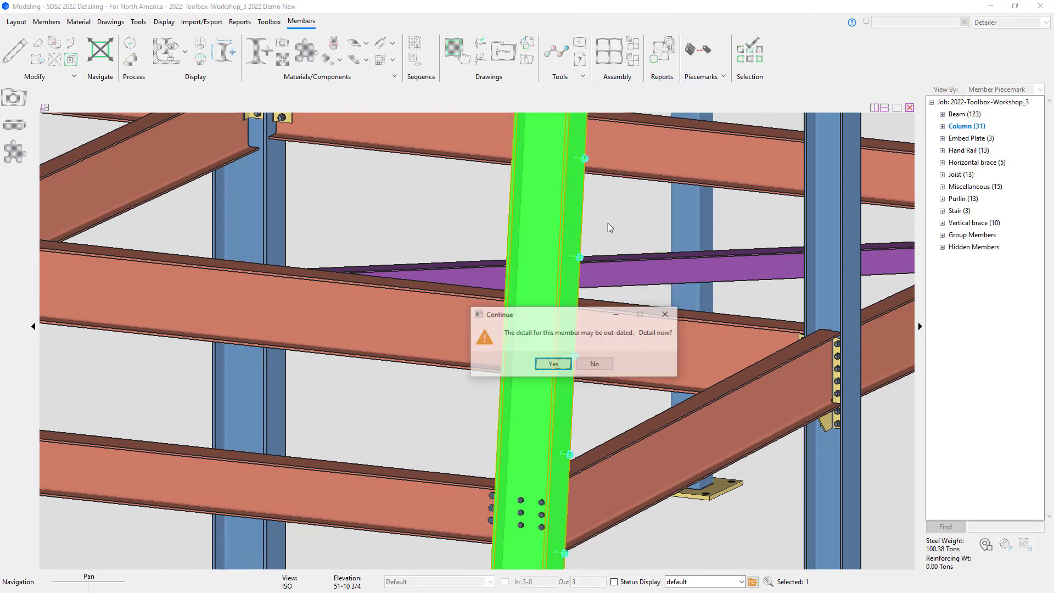
click(556, 364)
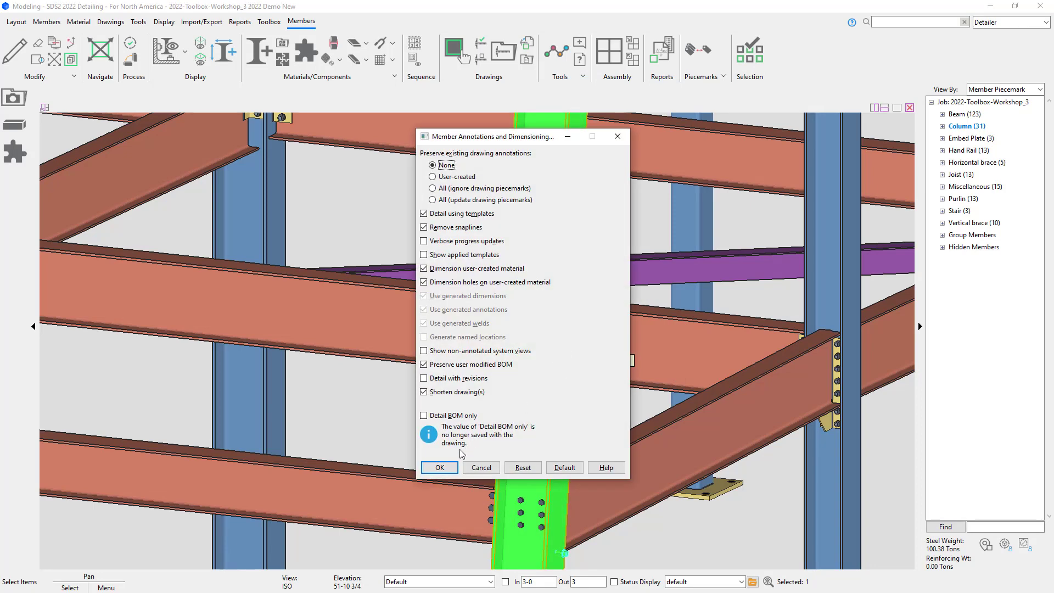
click(440, 466)
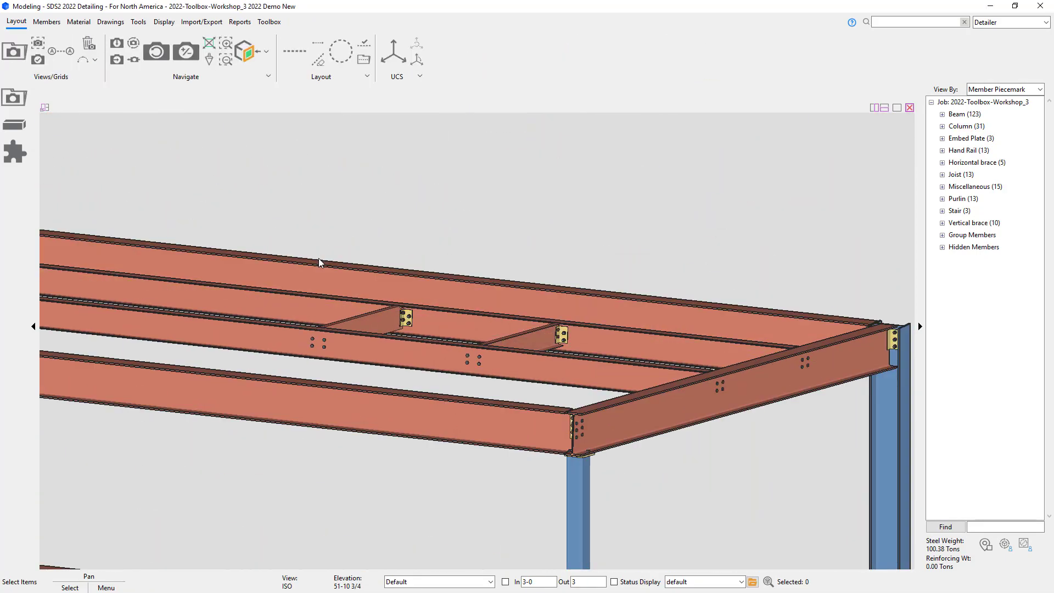
Step: Review the beam's welded stud settings and close the edit dialog
double_click(319, 258)
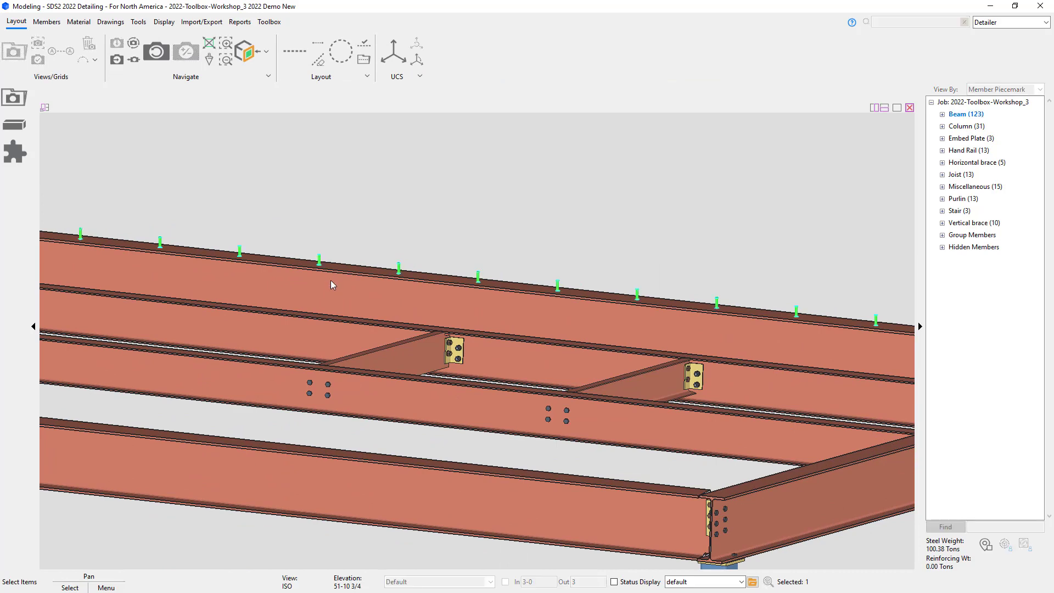
scroll(481, 451, down, 3)
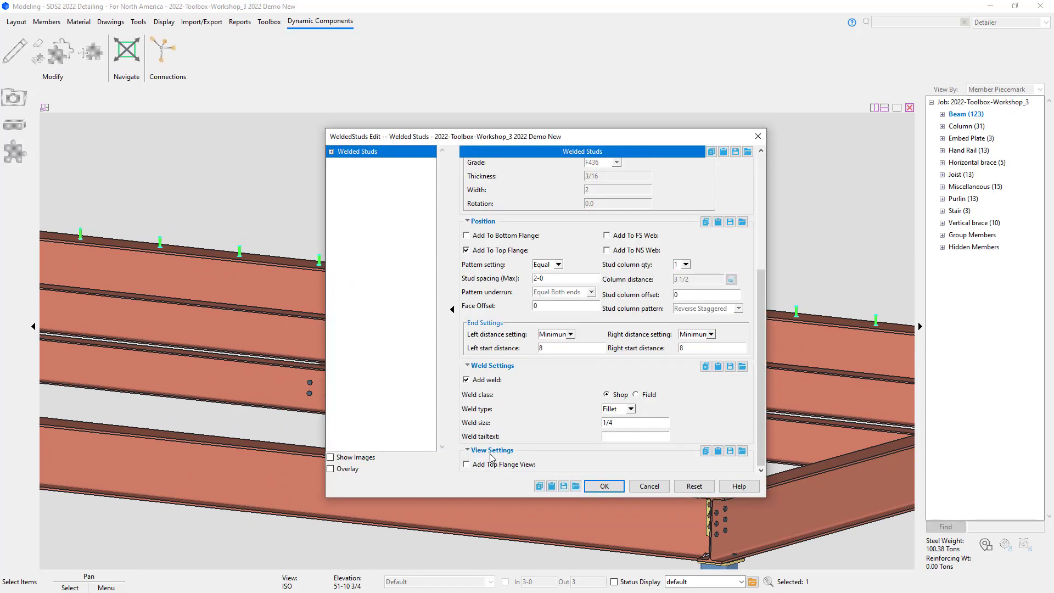
click(603, 486)
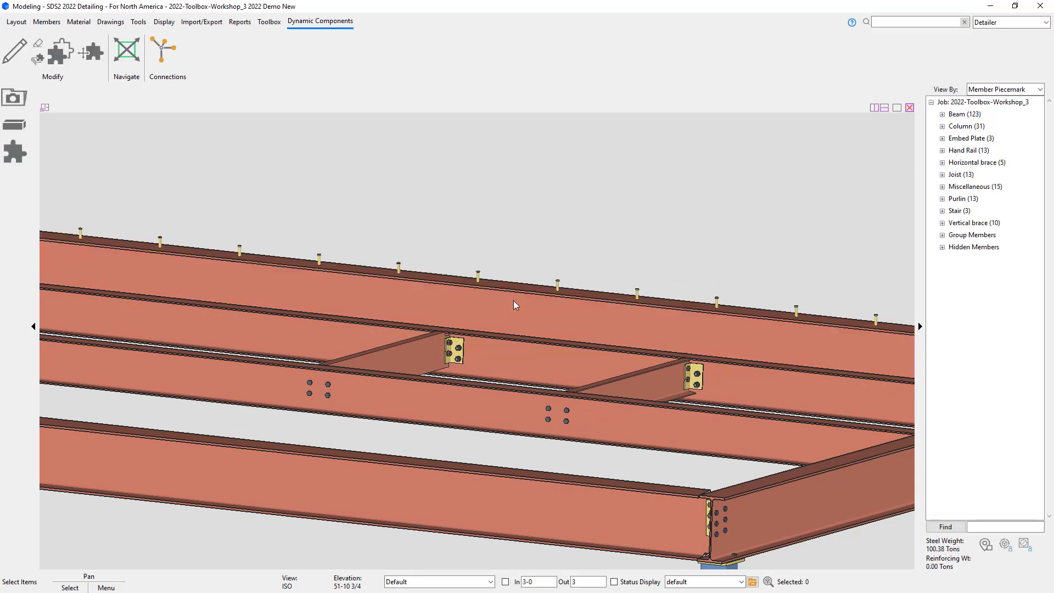
Step: Detail the studded beam using the default annotation and dimensioning settings
click(514, 304)
right_click(513, 271)
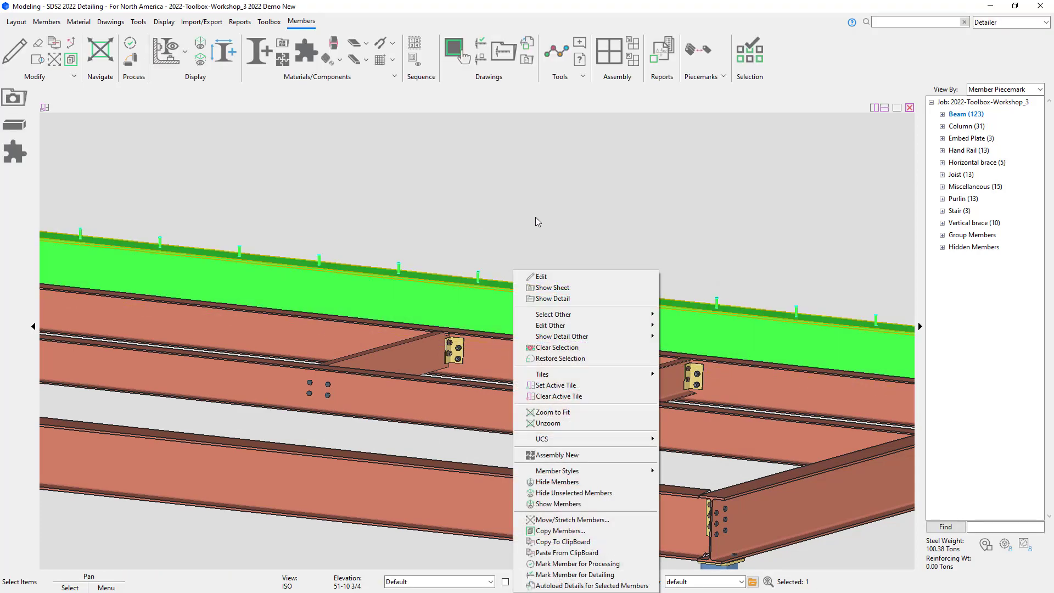
click(550, 298)
click(549, 365)
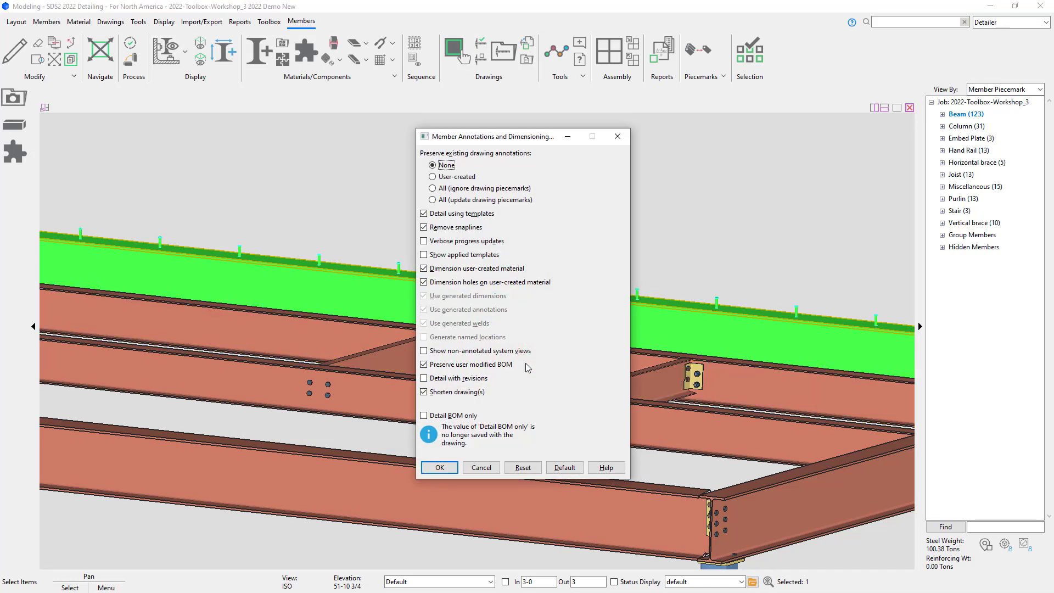
click(439, 468)
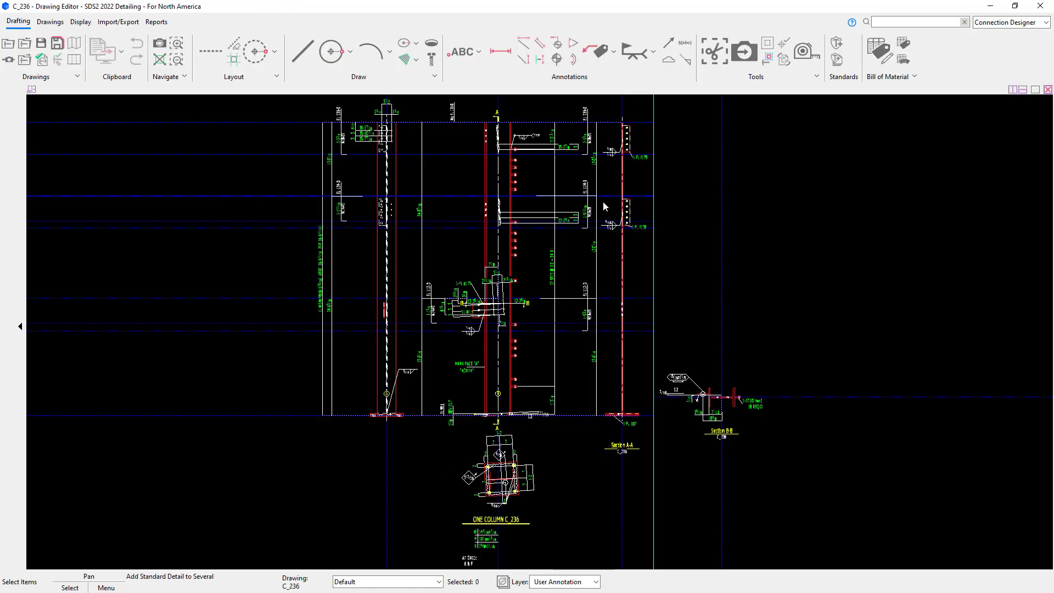
Step: Examine the stud callouts on the column and beam shop drawings and close the drawing editor
scroll(522, 165, up, 5)
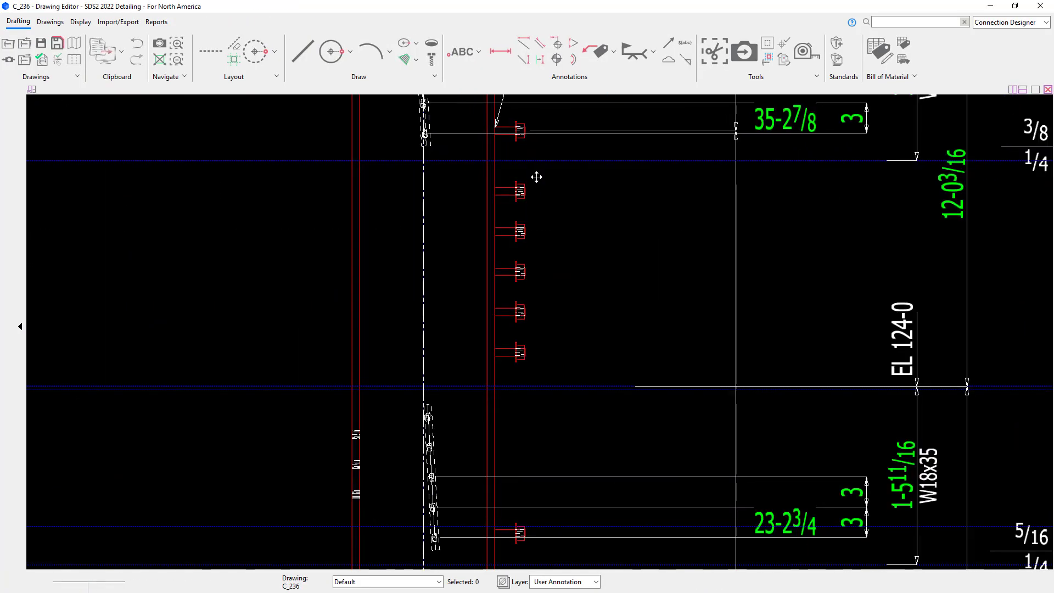
mouse_move(536, 175)
middle_down()
mouse_move(525, 375)
mouse_move(468, 233)
middle_up()
scroll(469, 233, down, 2)
scroll(475, 236, down, 4)
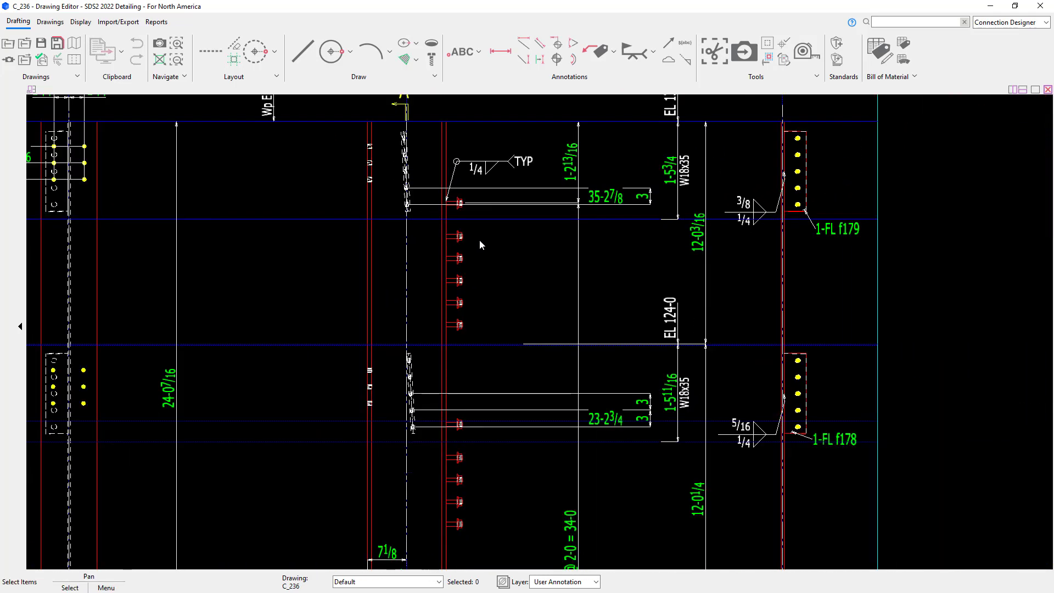
mouse_move(501, 416)
middle_down()
mouse_move(479, 371)
mouse_move(459, 169)
mouse_move(468, 186)
middle_up()
scroll(489, 294, down, 3)
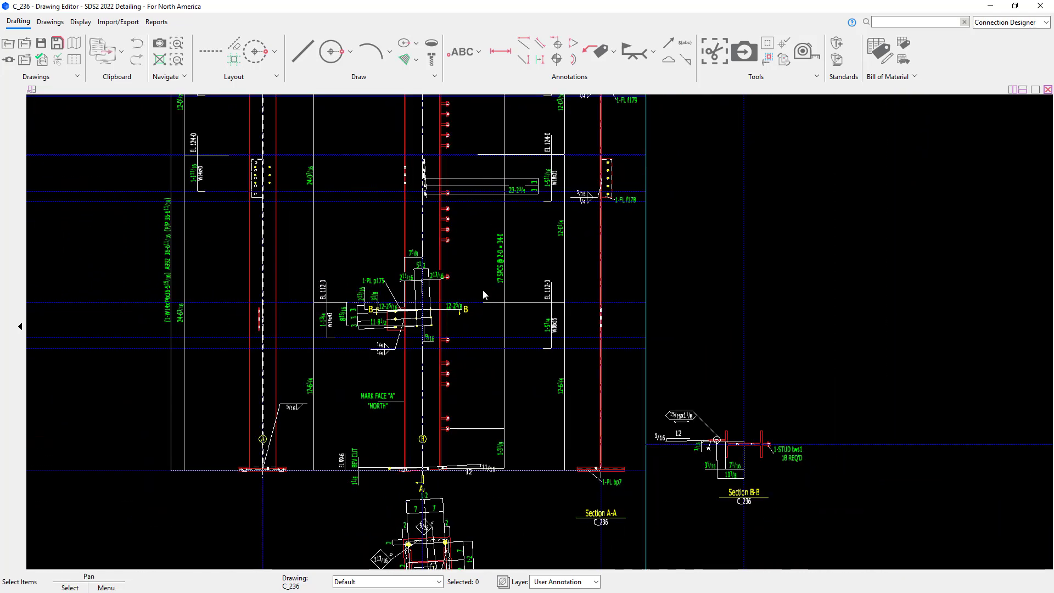
scroll(487, 289, up, 3)
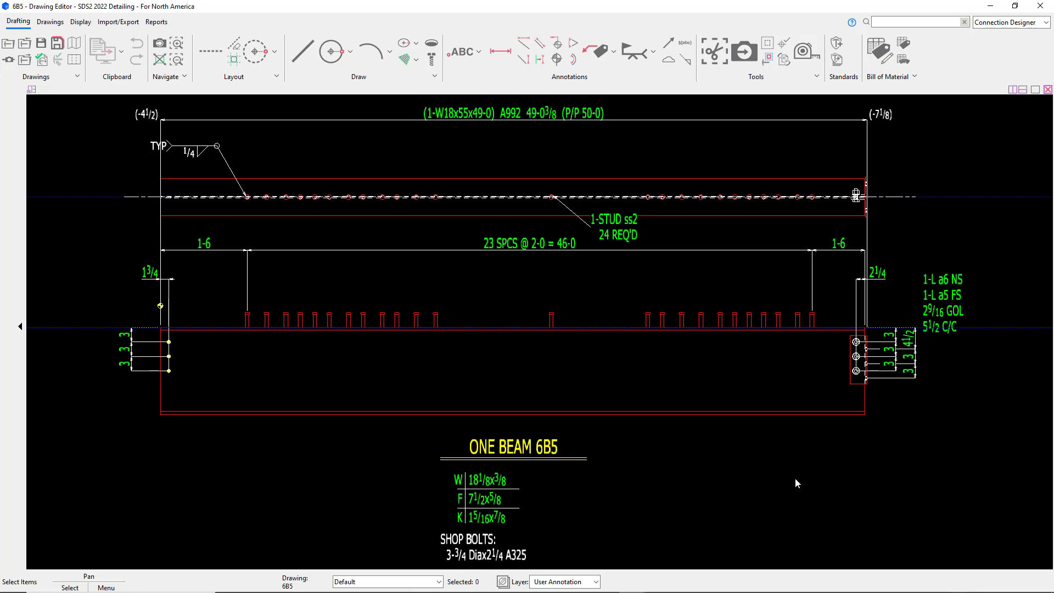
click(1038, 8)
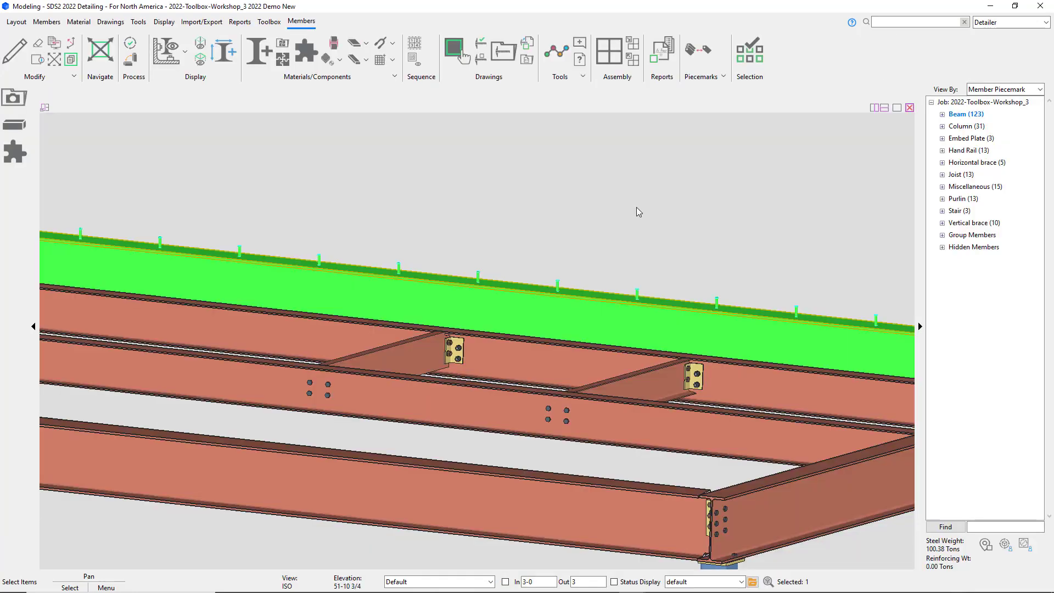
Step: Open erection view 112-0 and hide the handrail running alongside the edge beam
click(638, 239)
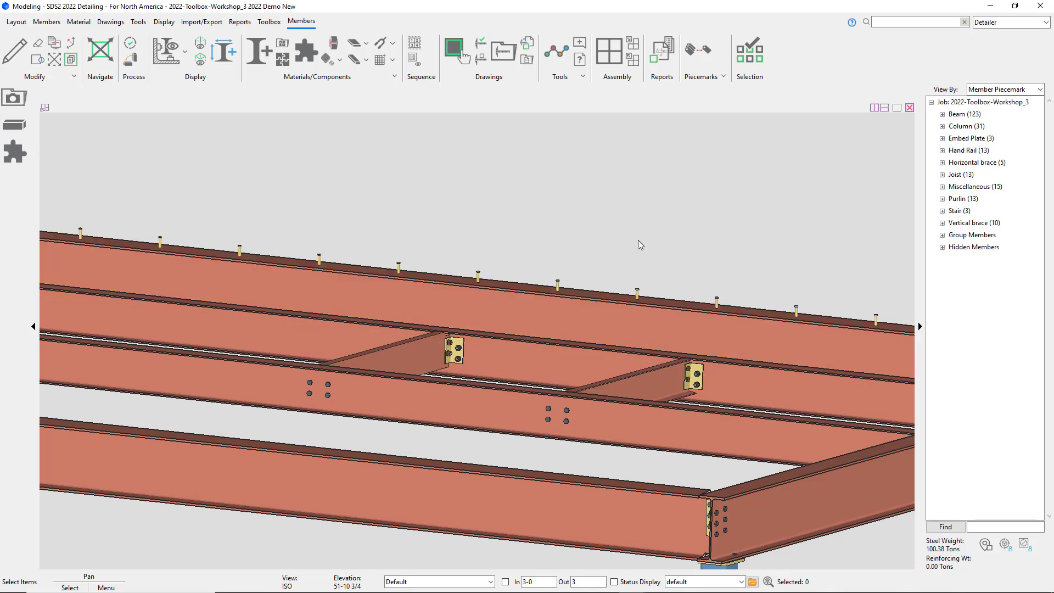
scroll(619, 247, down, 5)
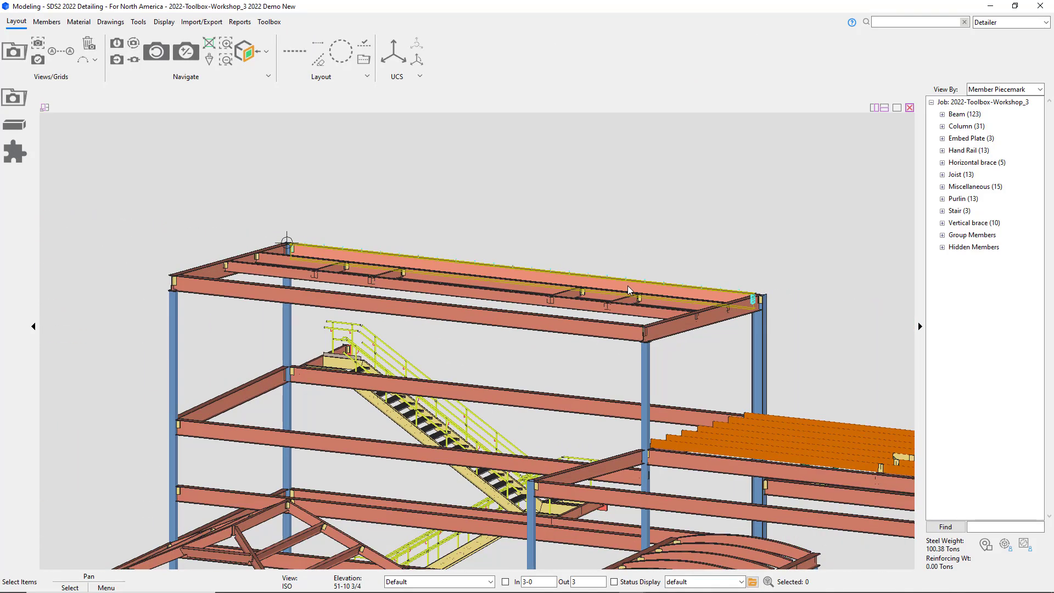
click(16, 98)
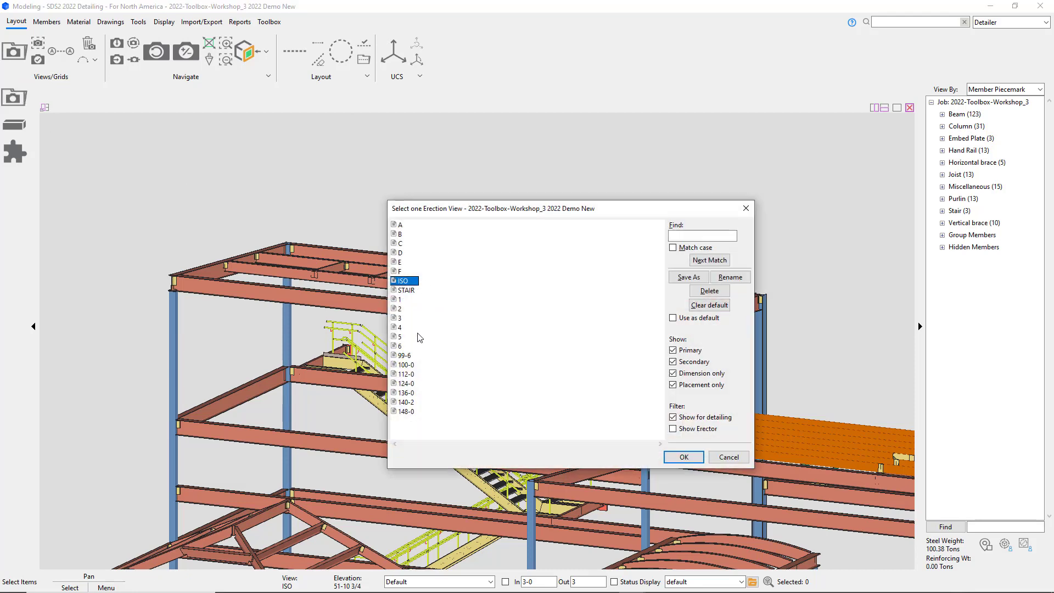
double_click(407, 374)
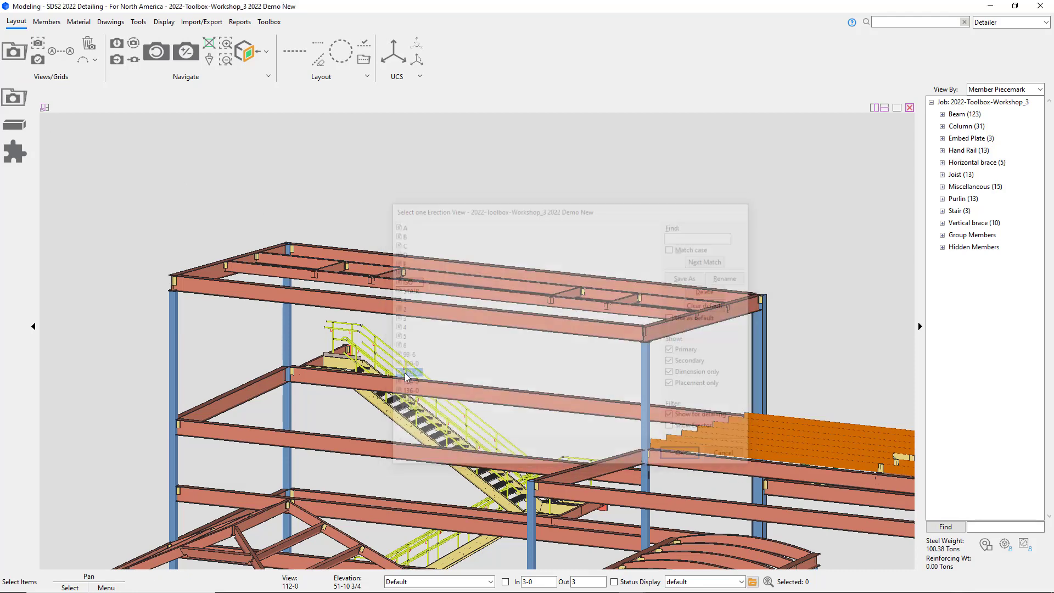
scroll(406, 159, up, 3)
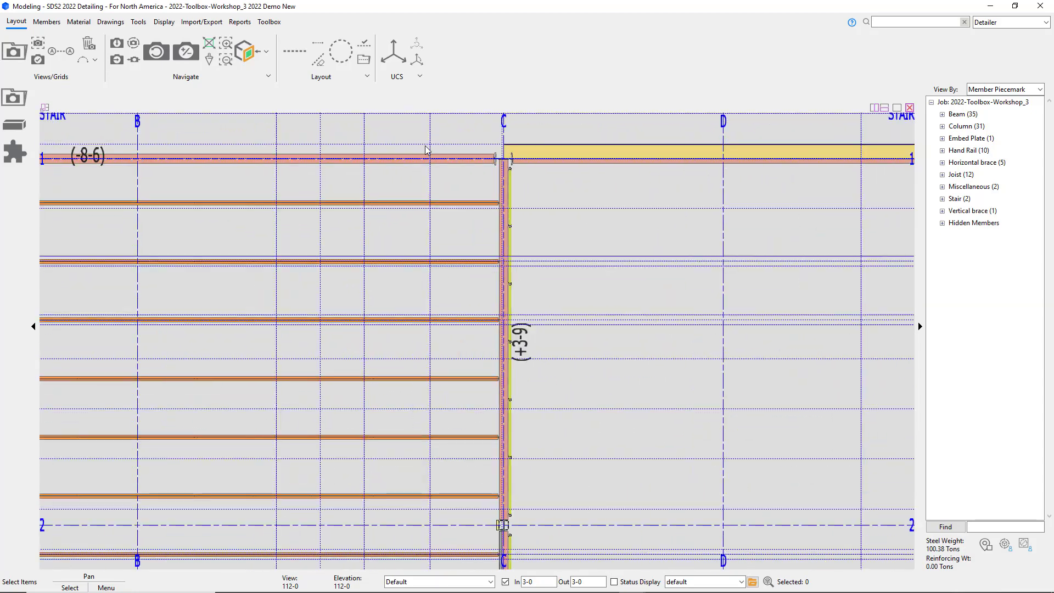
shift+middle_drag(513, 426, 584, 290)
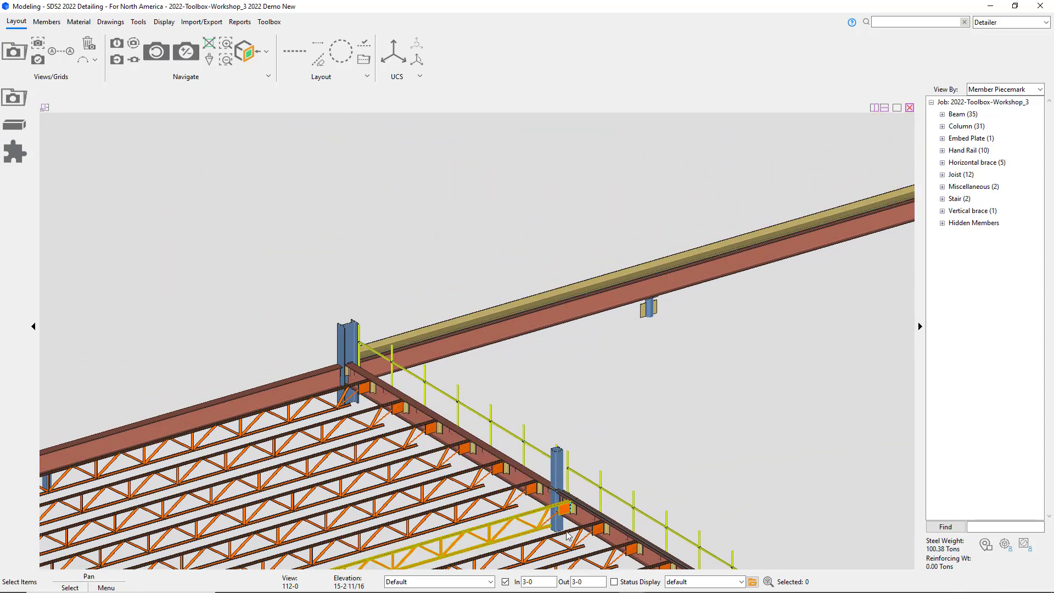
scroll(562, 520, up, 5)
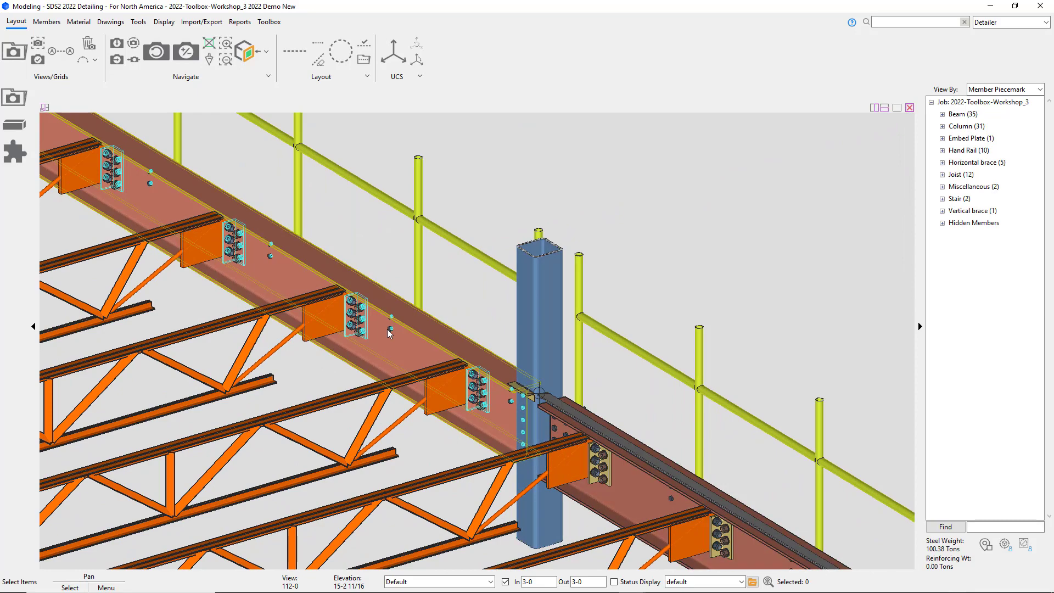
middle_drag(373, 318, 699, 463)
scroll(699, 463, down, 1)
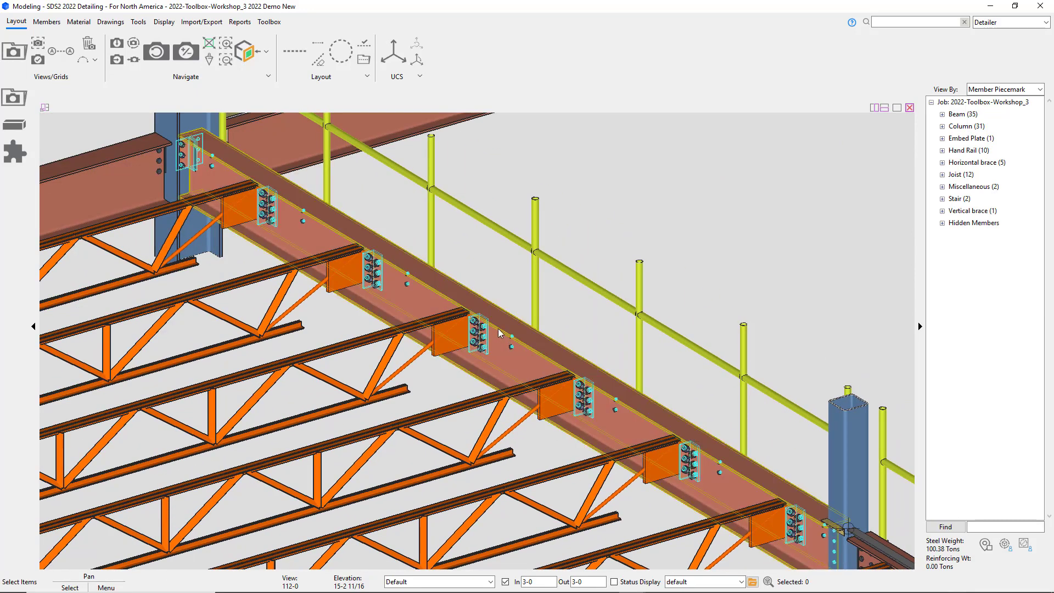
click(430, 189)
right_click(430, 189)
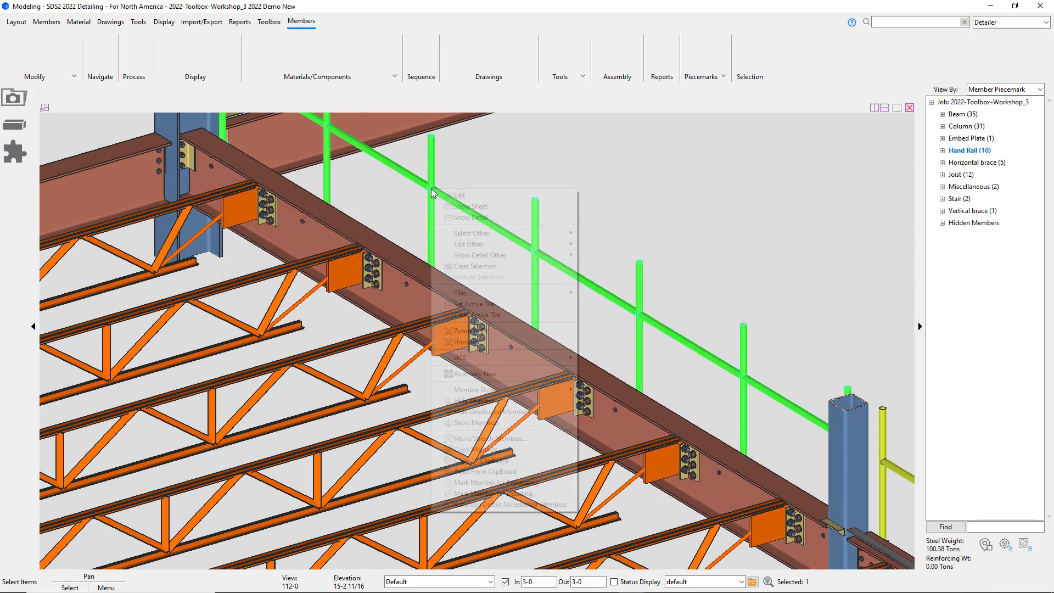
click(476, 400)
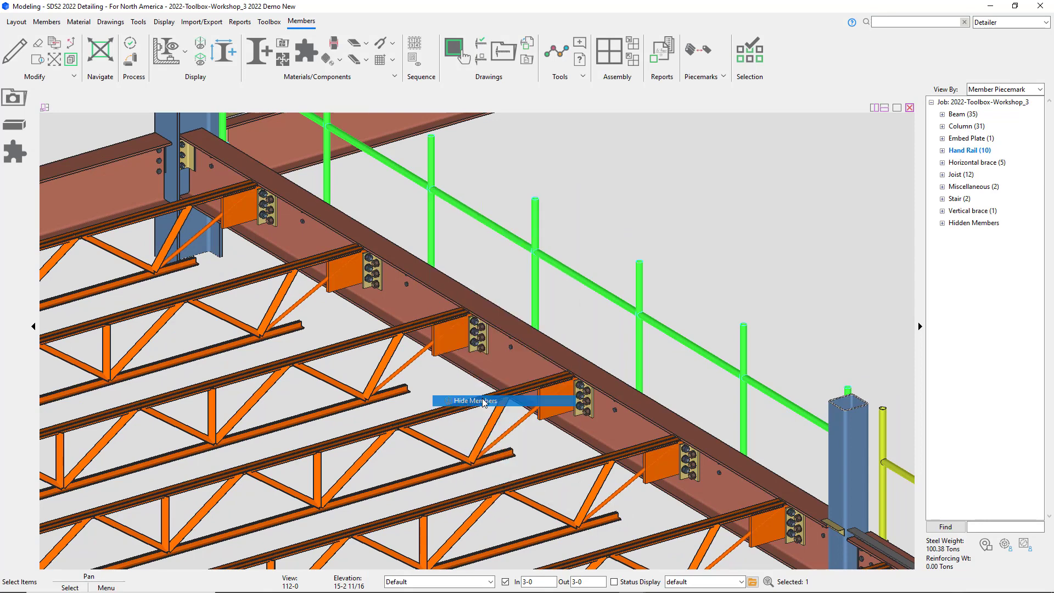
Step: Add a Deck Support component to the edge beam without picking any selection points
click(436, 275)
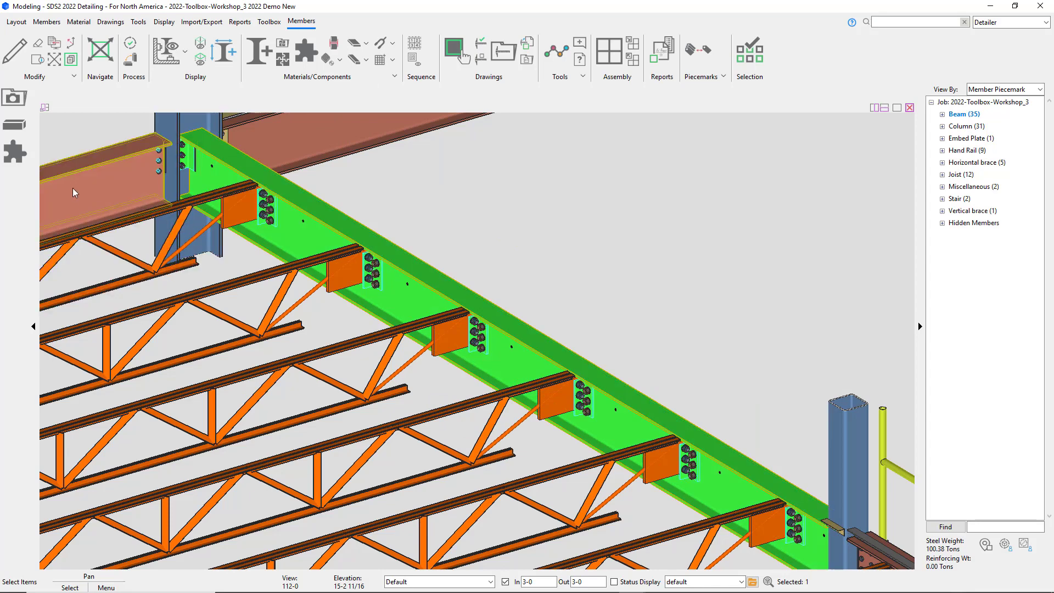
click(9, 154)
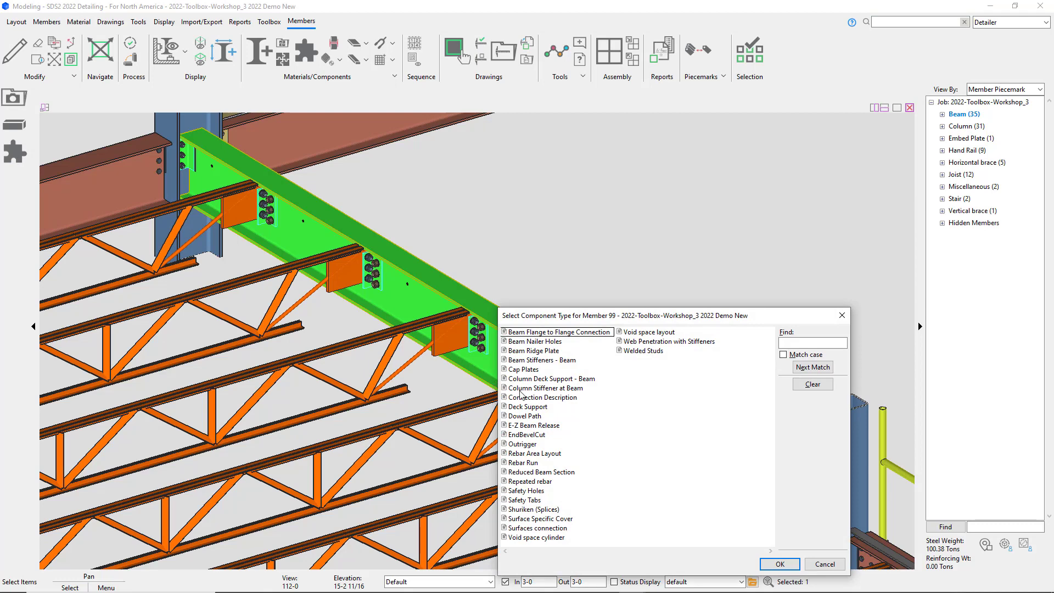
click(526, 407)
click(780, 564)
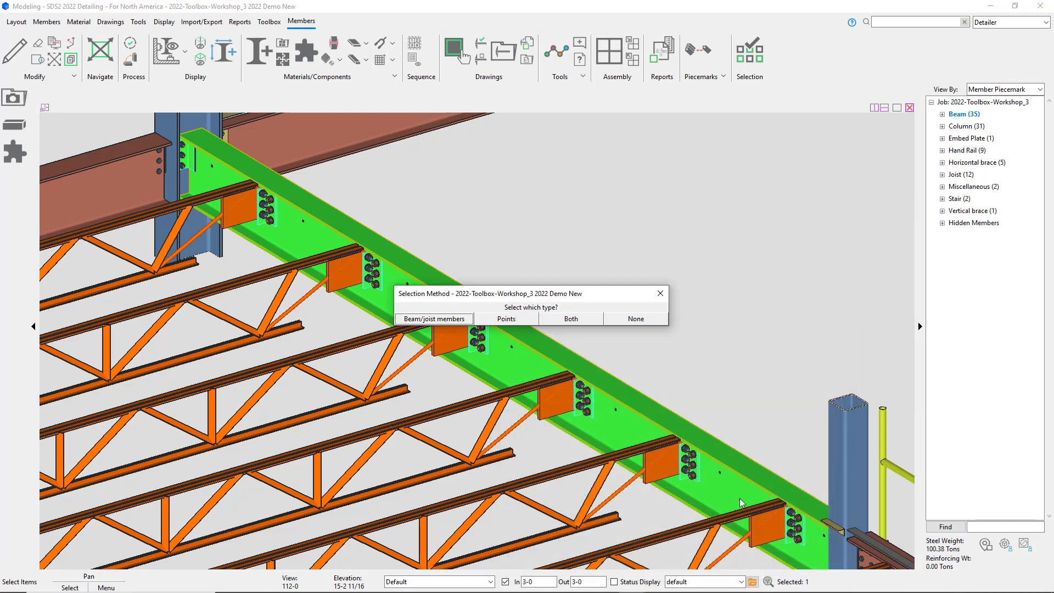
click(638, 318)
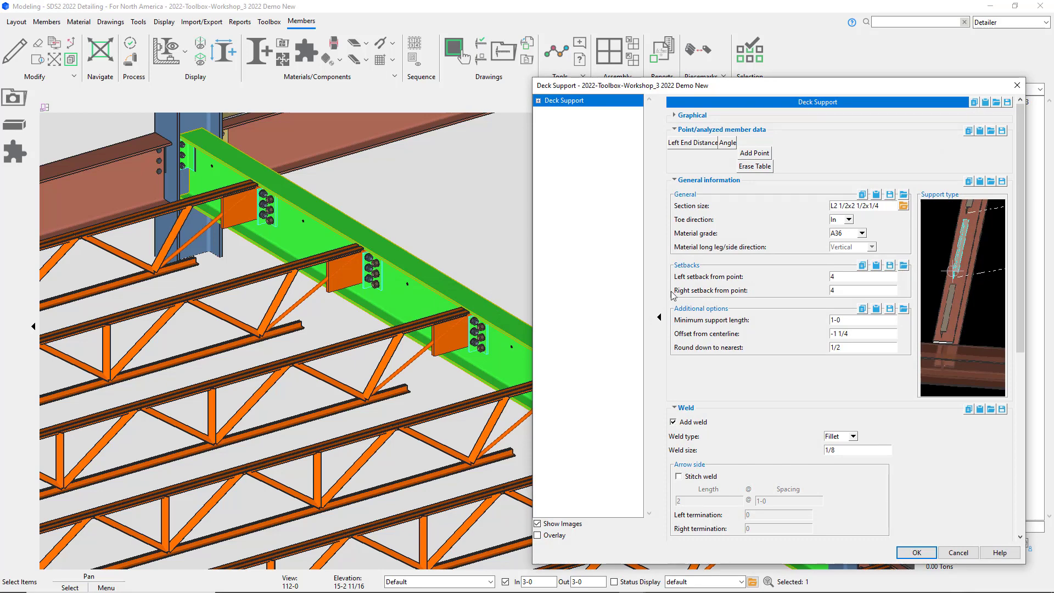
Step: Keep the deck support section size L2 1/2x2 1/2x1/4 and set the toe direction to Out
click(903, 206)
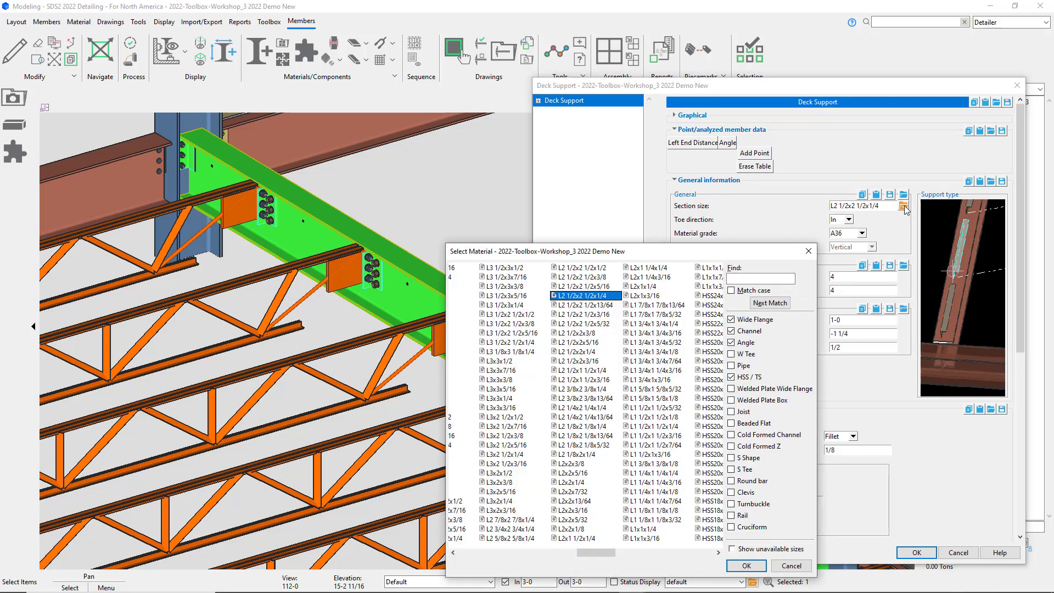
click(751, 567)
click(848, 218)
click(838, 237)
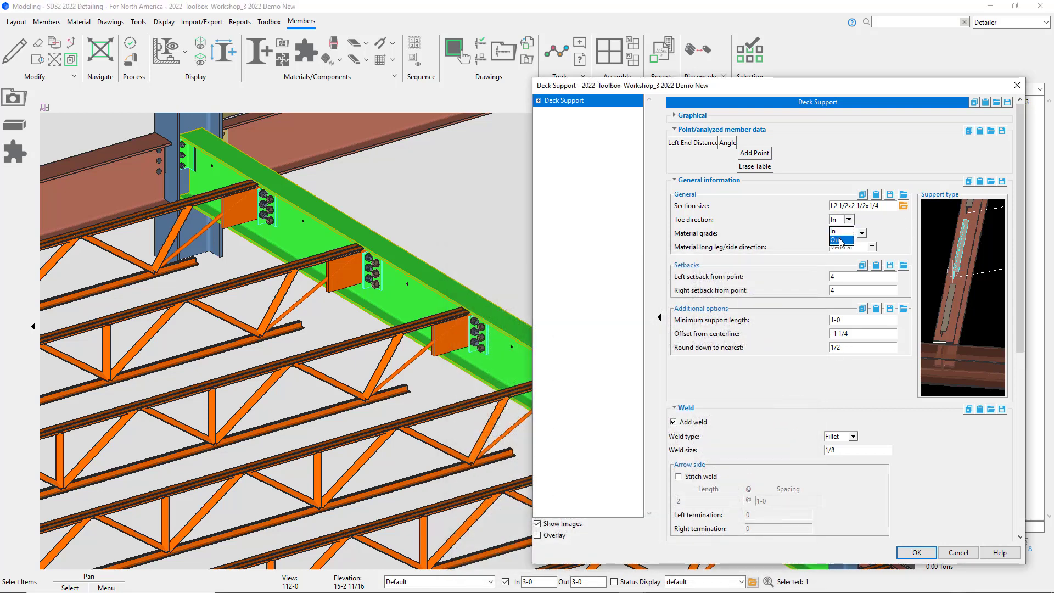
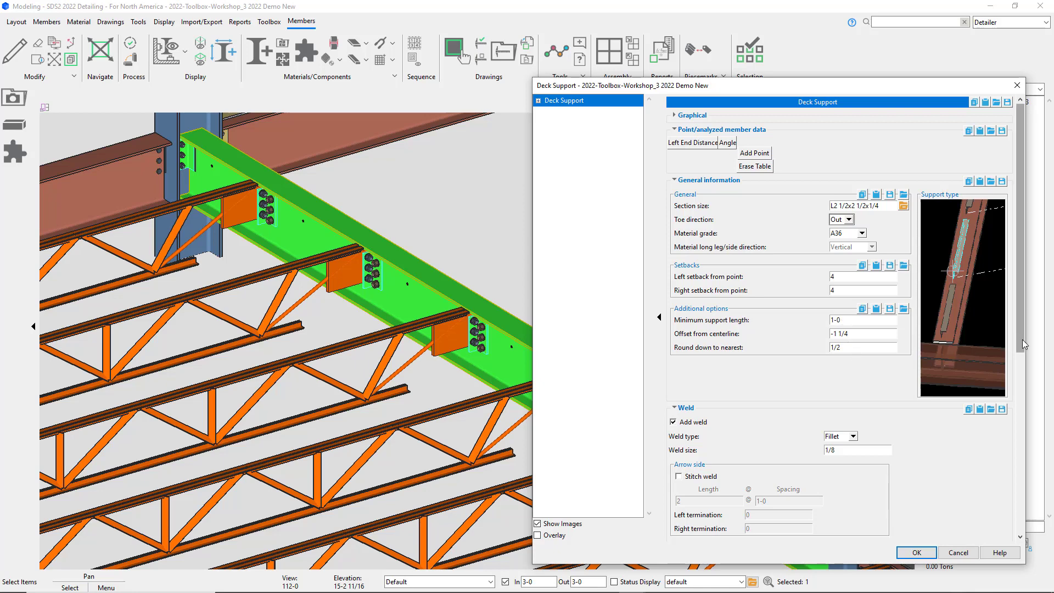
Step: Review the deck support weld options and overview images, then apply the component to the edge beam
drag(1020, 345, 1048, 527)
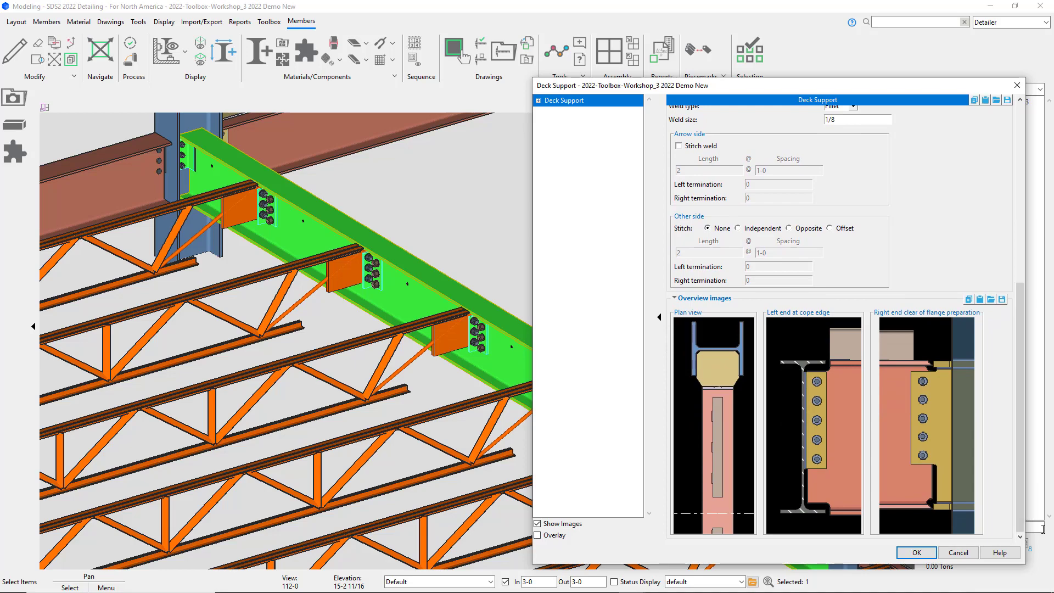
click(917, 552)
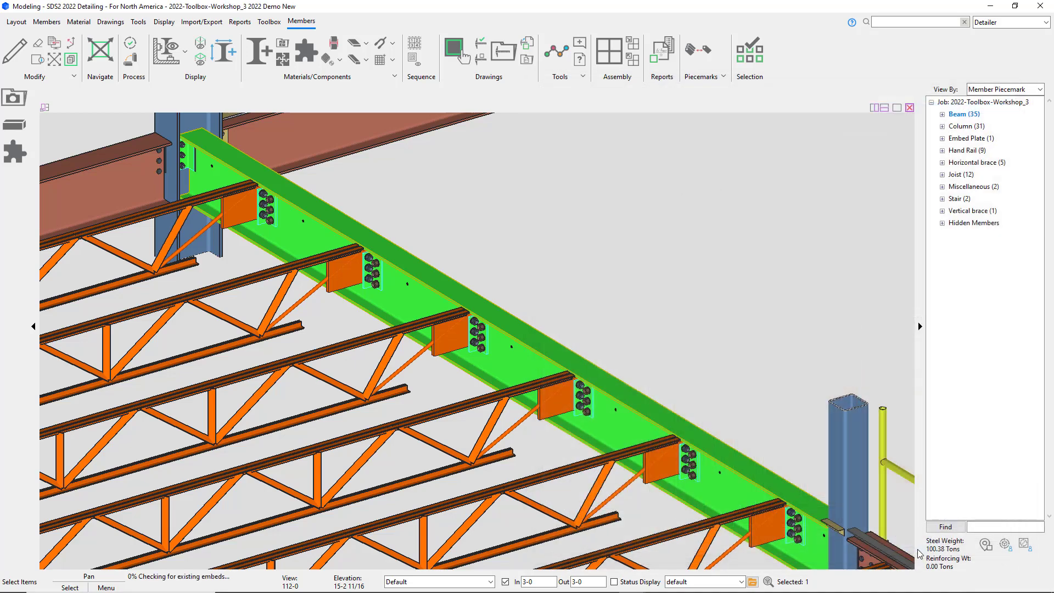
Step: Switch to a plan view and measure the offset between the beam's centerline intersection and the deck support angle
scroll(637, 388, up, 3)
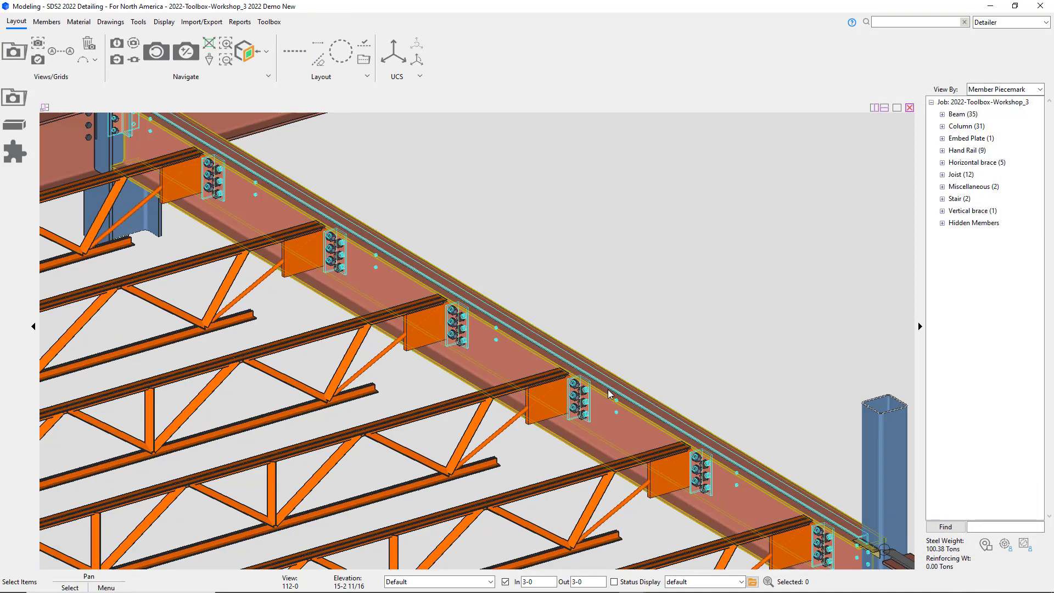
mouse_move(618, 403)
shift+middle_down()
mouse_move(591, 367)
mouse_move(603, 394)
shift+middle_up()
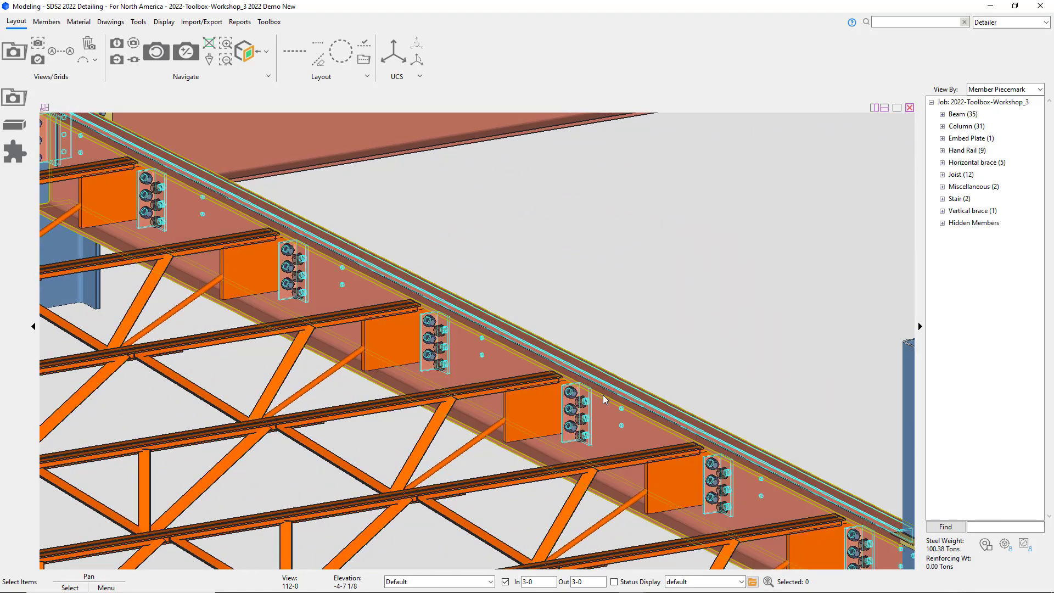
ctrl+middle_click(609, 394)
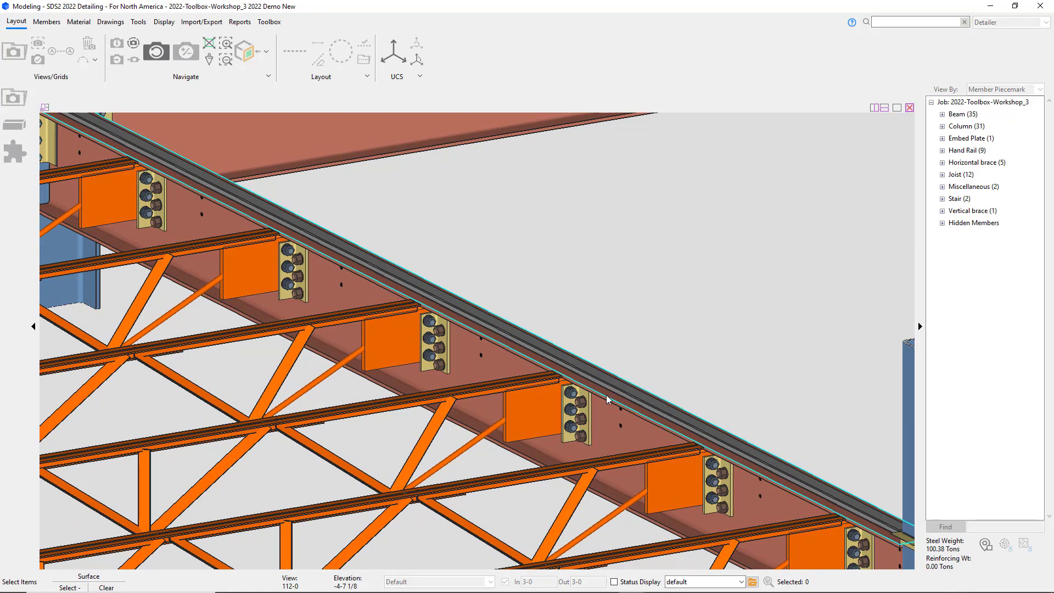
click(606, 396)
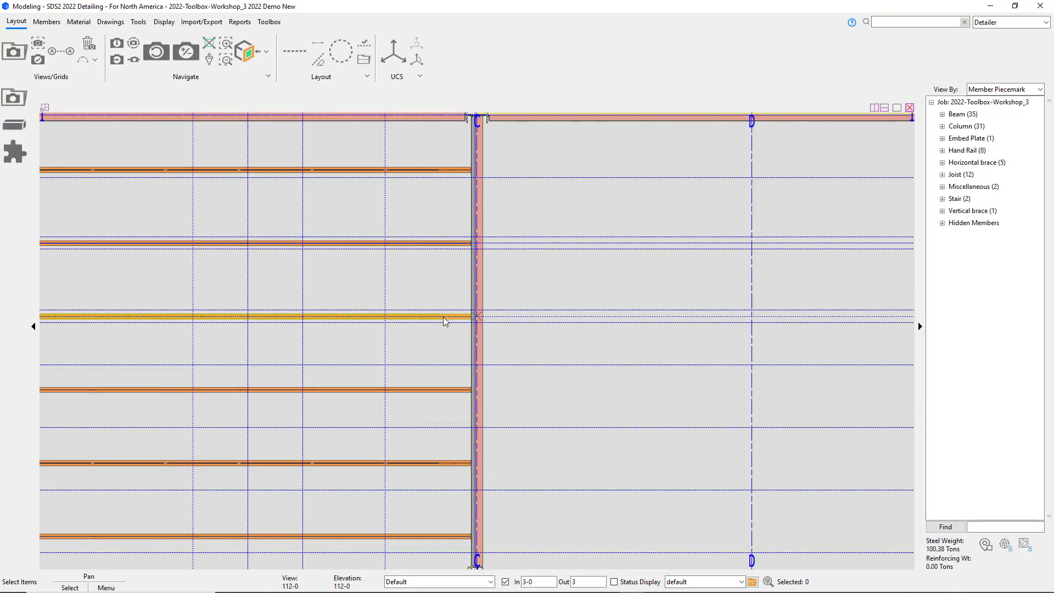
scroll(472, 342, up, 3)
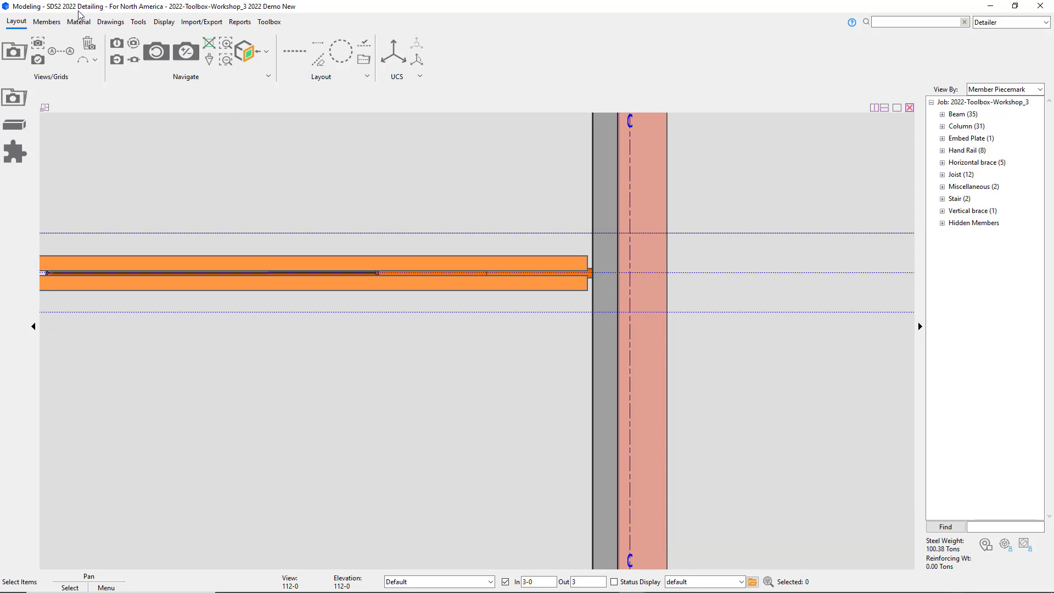
click(138, 21)
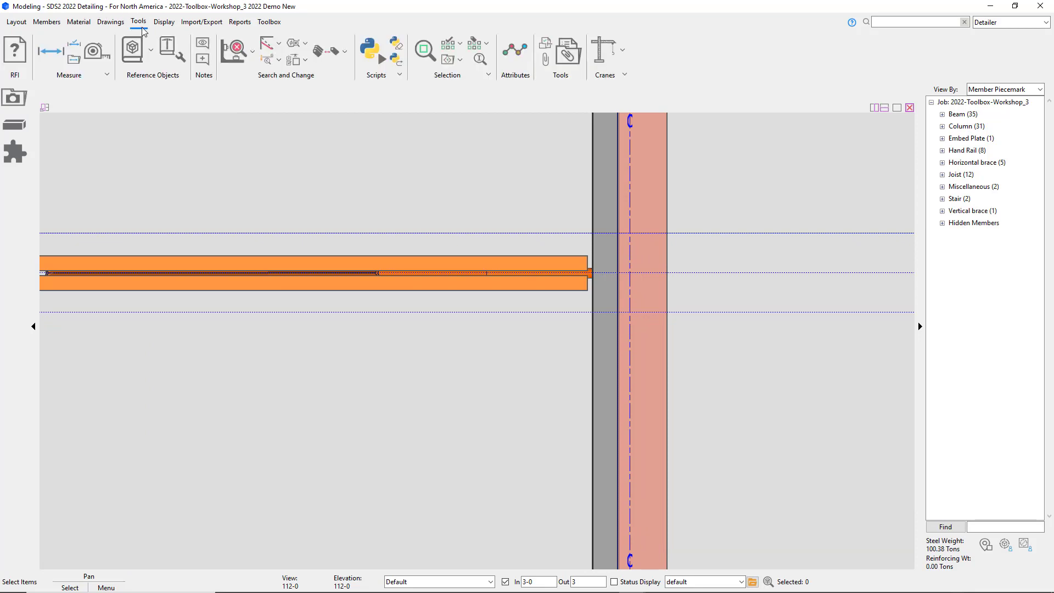
click(95, 54)
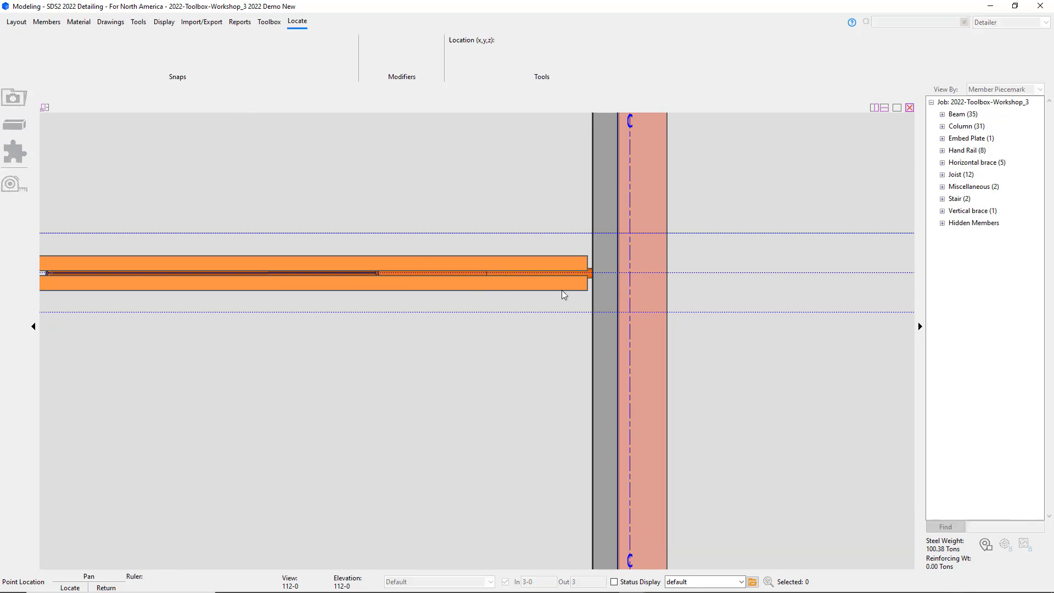
click(650, 278)
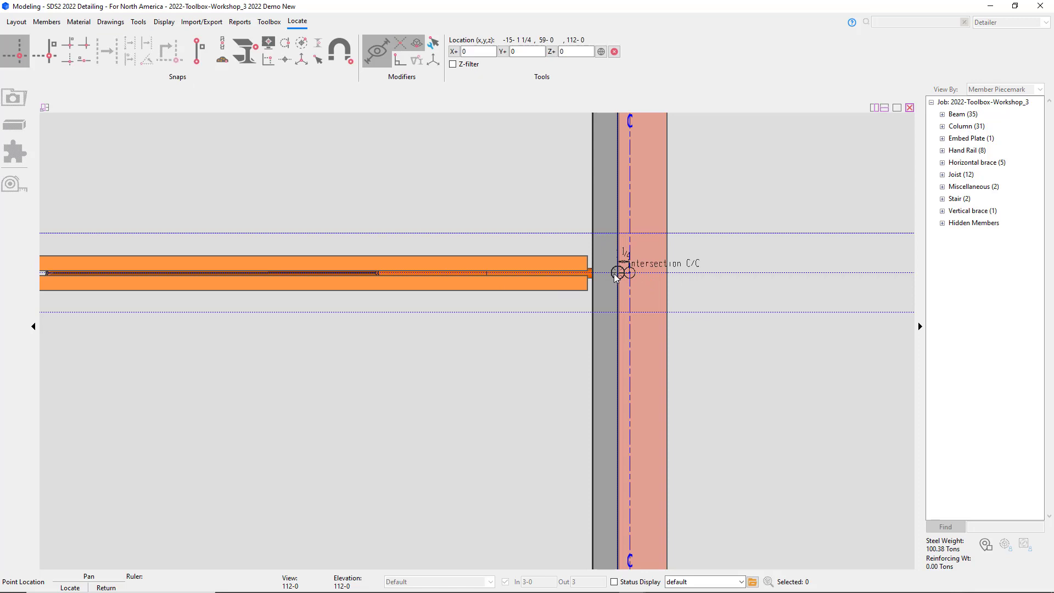
click(615, 276)
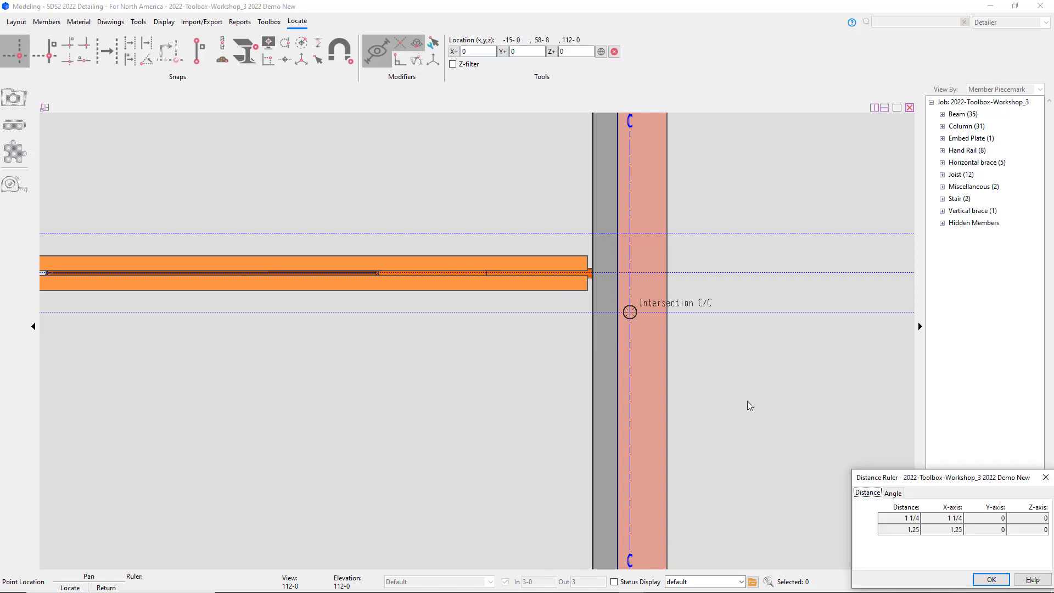
click(990, 580)
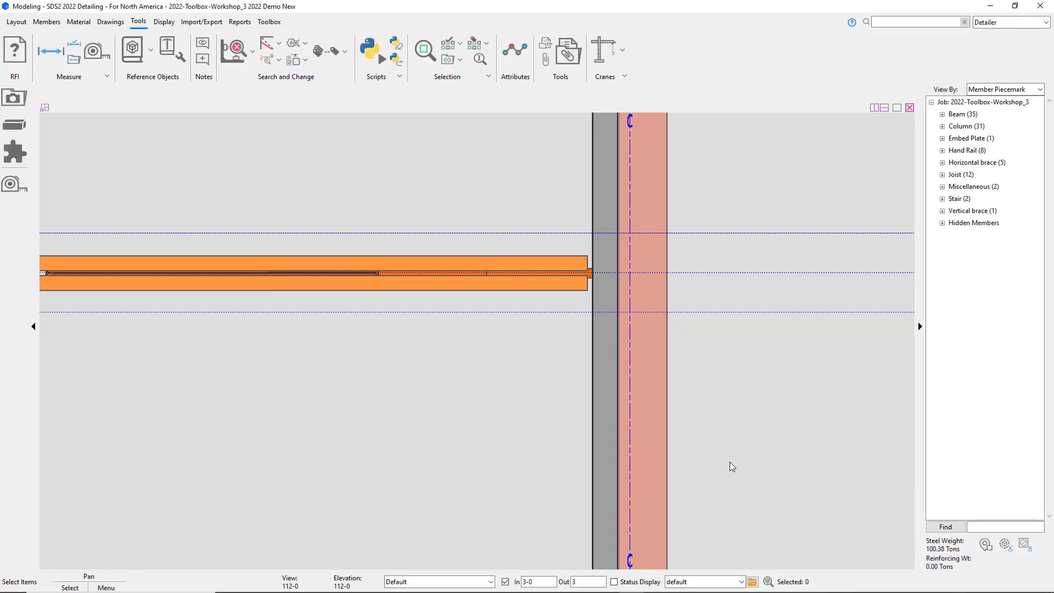
Step: Select the edge beam again and add a Deck Support component to it
scroll(735, 466, down, 1)
scroll(735, 466, down, 2)
shift+middle_drag(667, 479, 755, 364)
middle_drag(574, 541, 510, 97)
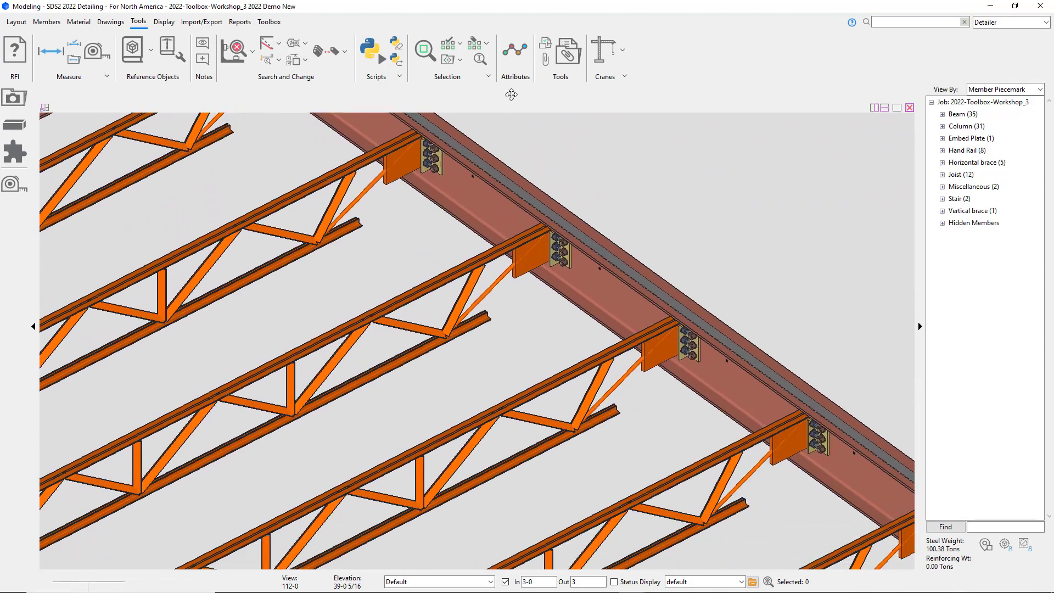
scroll(615, 251, down, 5)
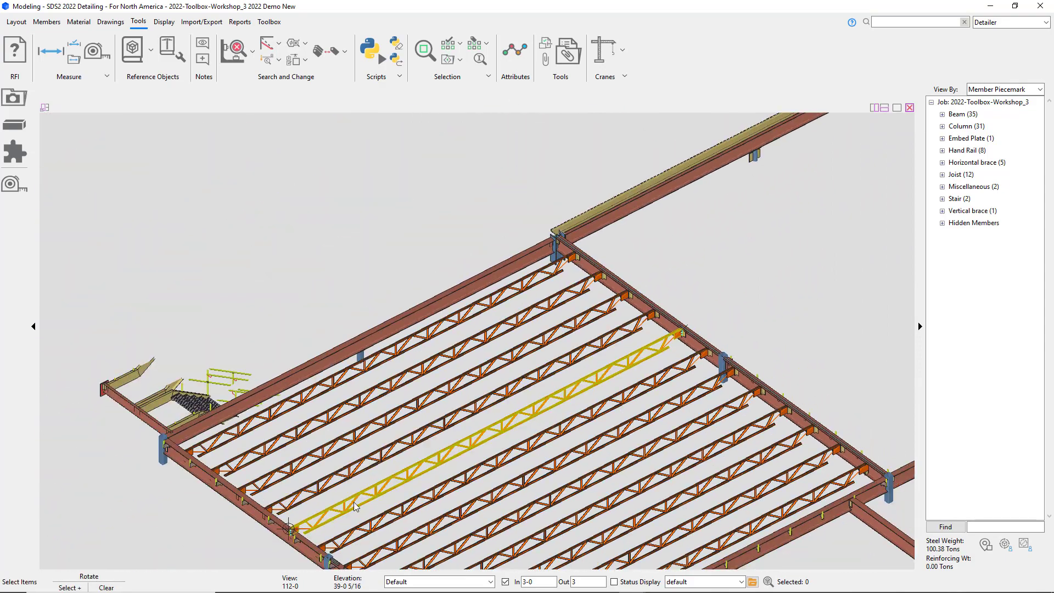
shift+middle_drag(339, 532, 231, 517)
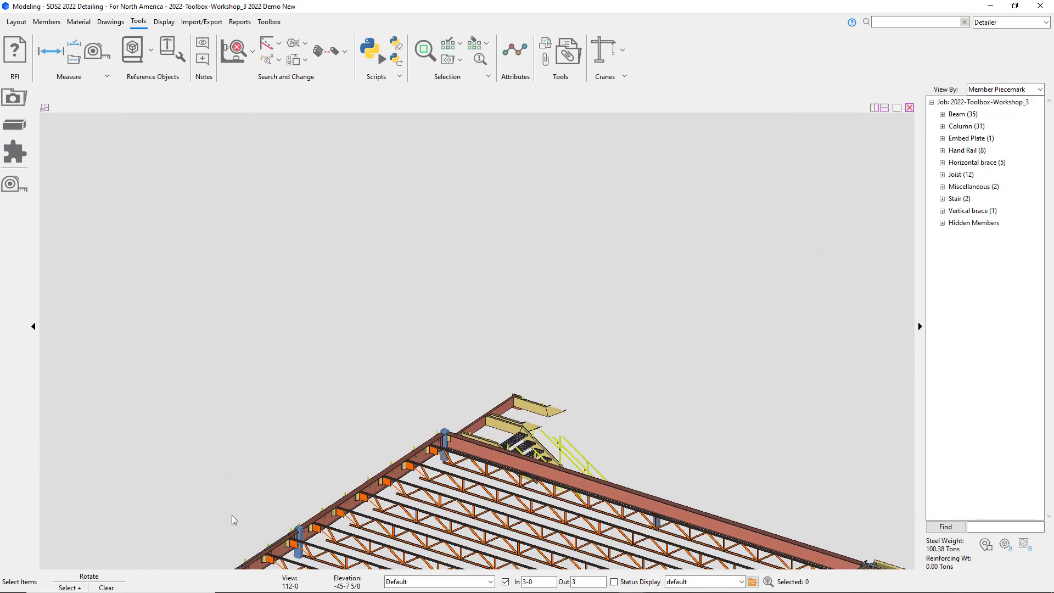
scroll(331, 542, up, 6)
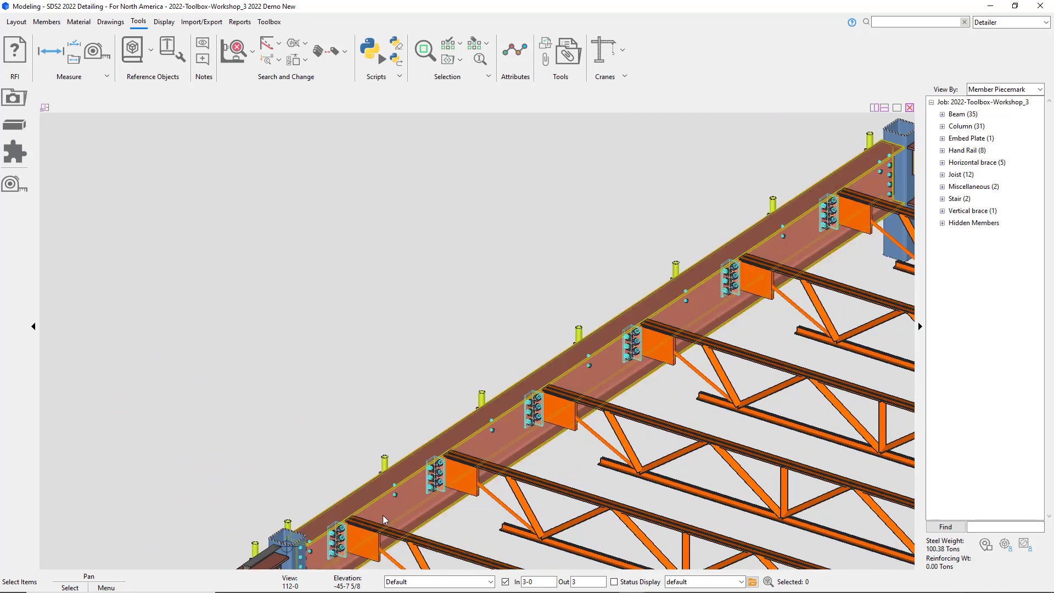
middle_drag(451, 506, 283, 466)
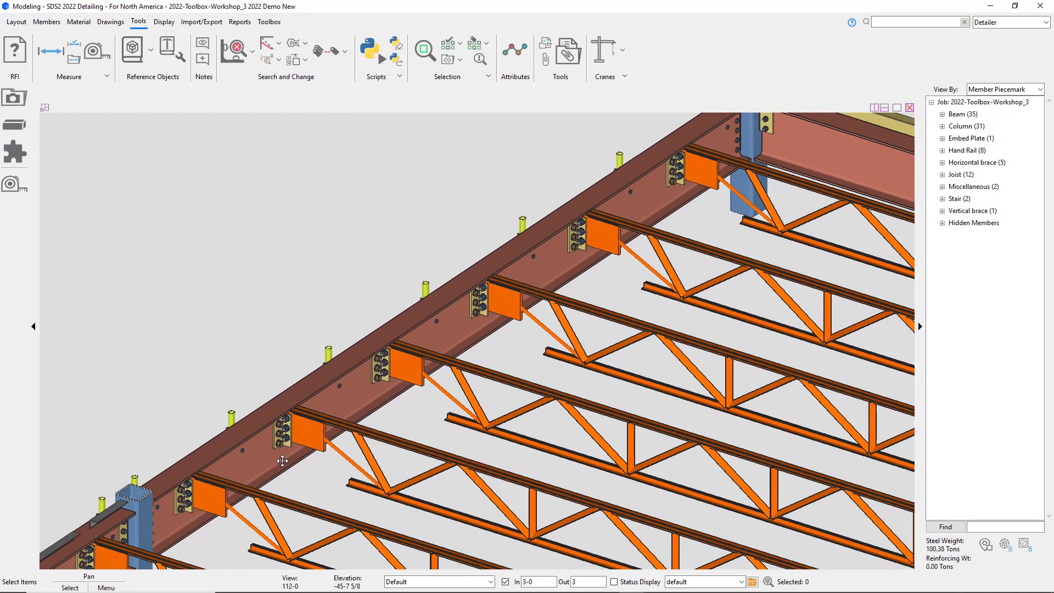
click(282, 465)
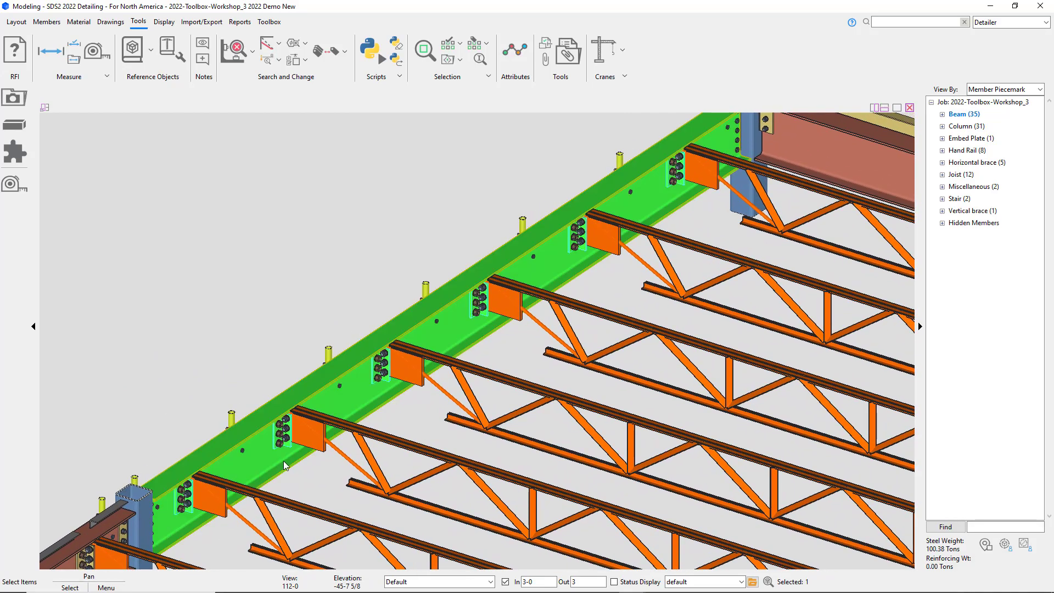
click(15, 150)
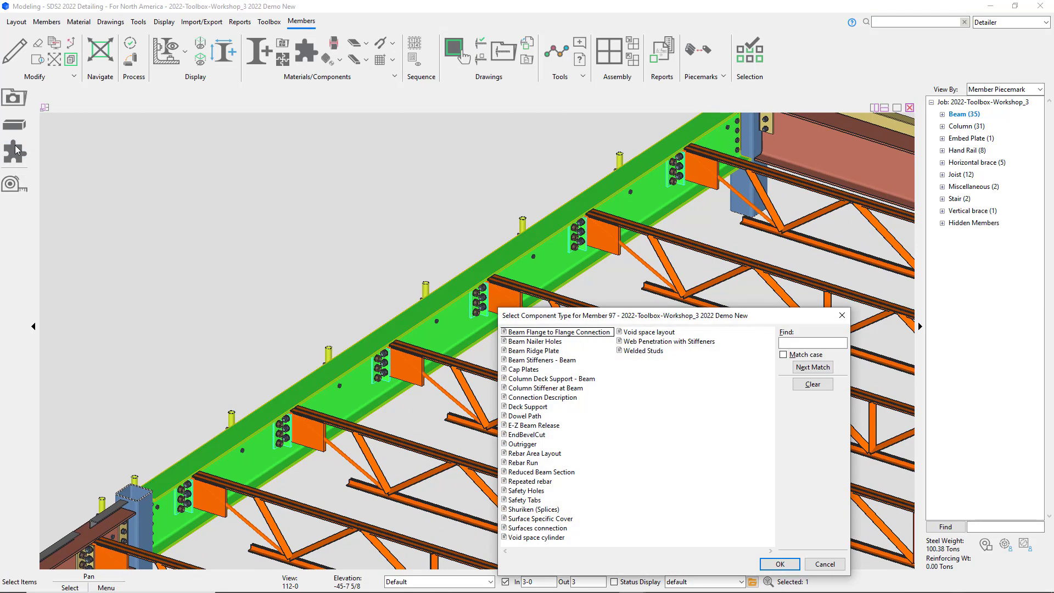
click(533, 407)
click(791, 565)
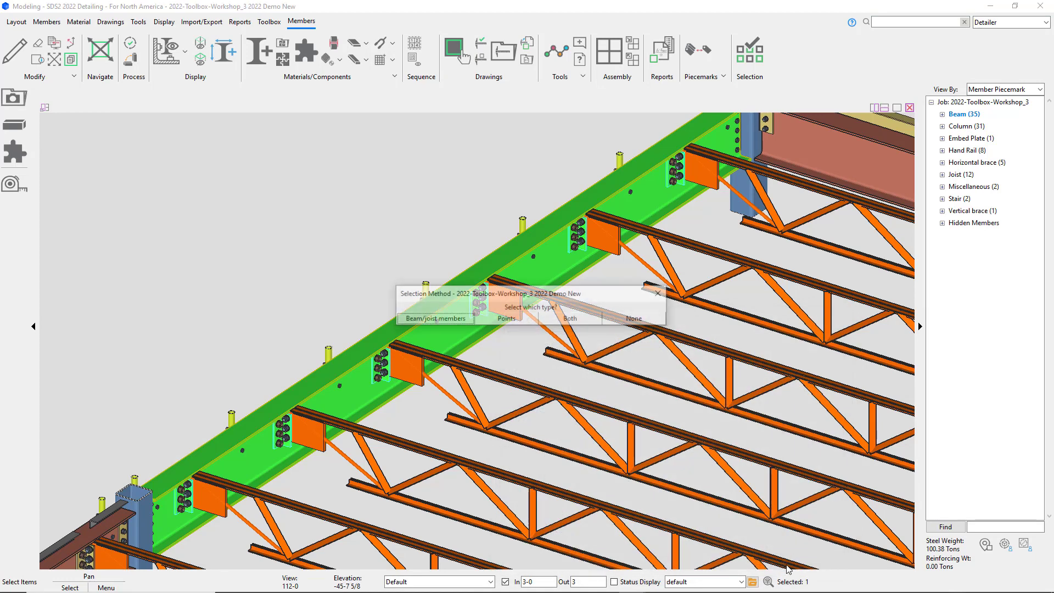
Step: Choose beam/joist members as the selection method and pick the six joists framing into the edge beam
click(457, 318)
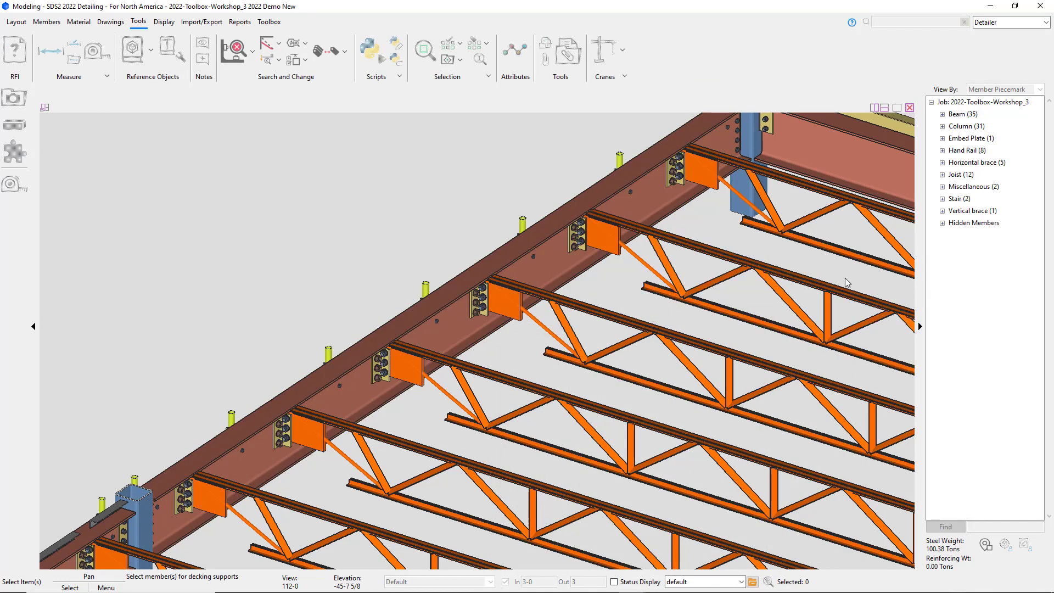
drag(844, 278, 711, 479)
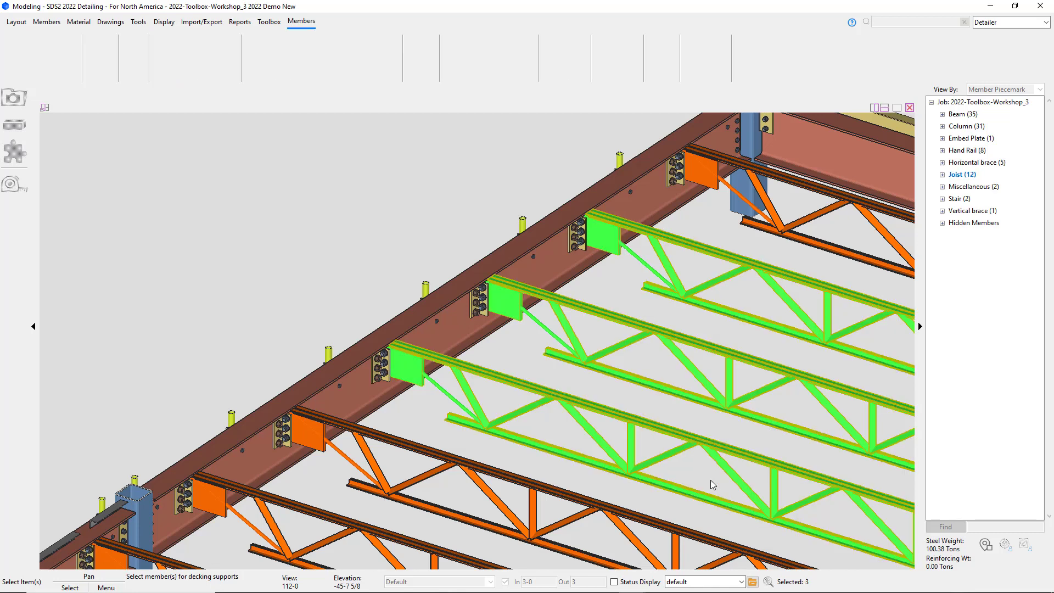
click(848, 251)
click(616, 510)
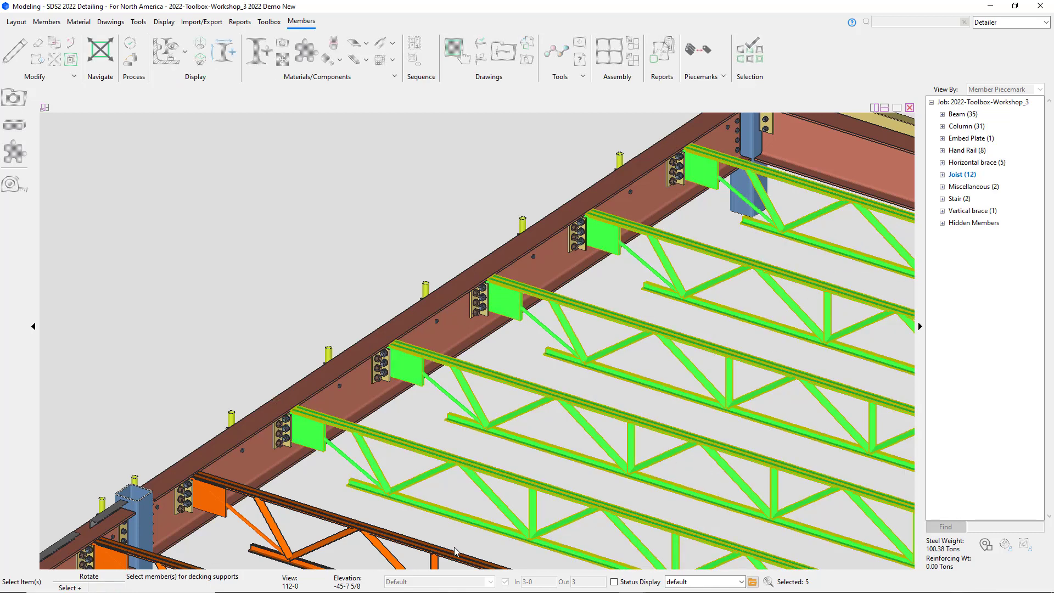
click(443, 555)
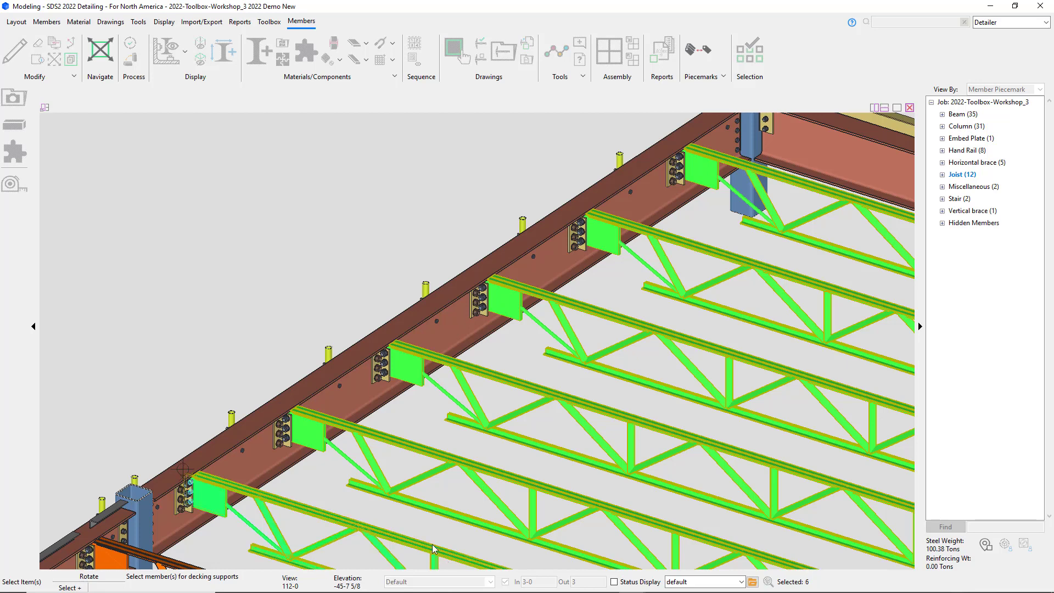
right_click(213, 219)
click(231, 230)
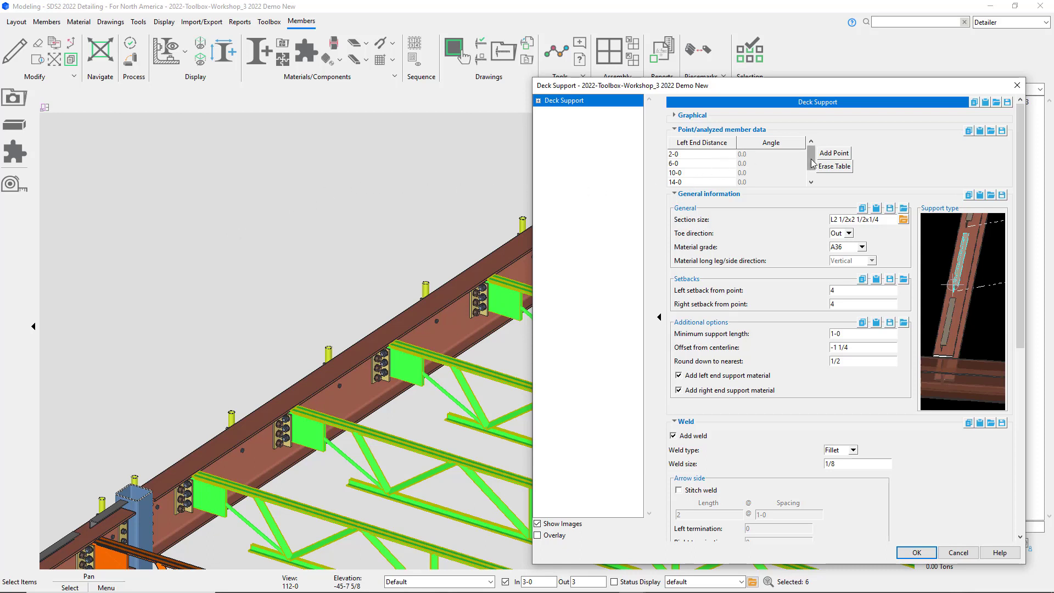
Step: Append a row to the deck support point table and then delete it again
drag(811, 166, 811, 155)
right_click(693, 166)
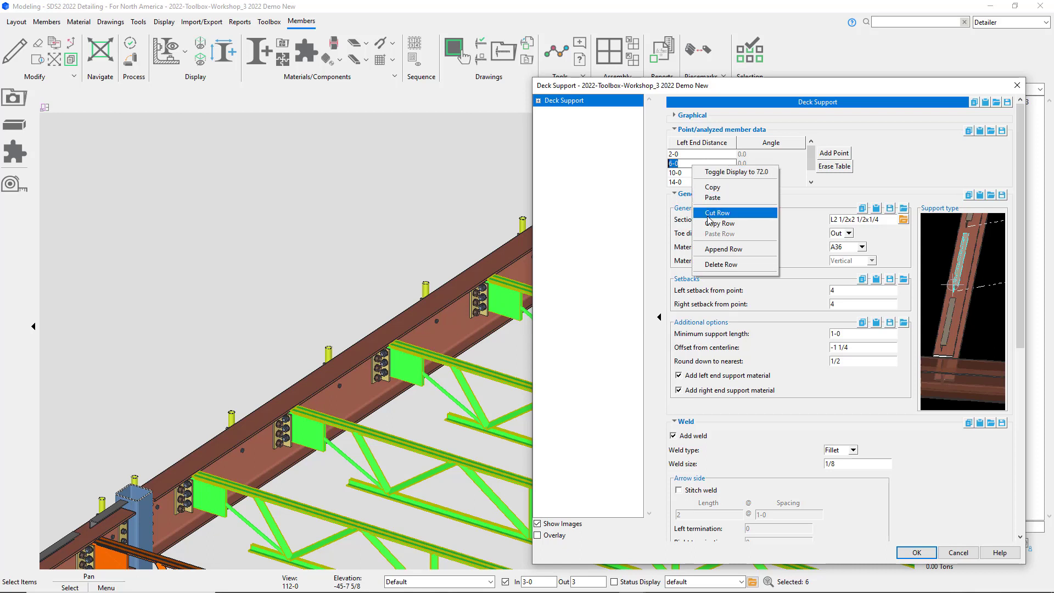
click(712, 248)
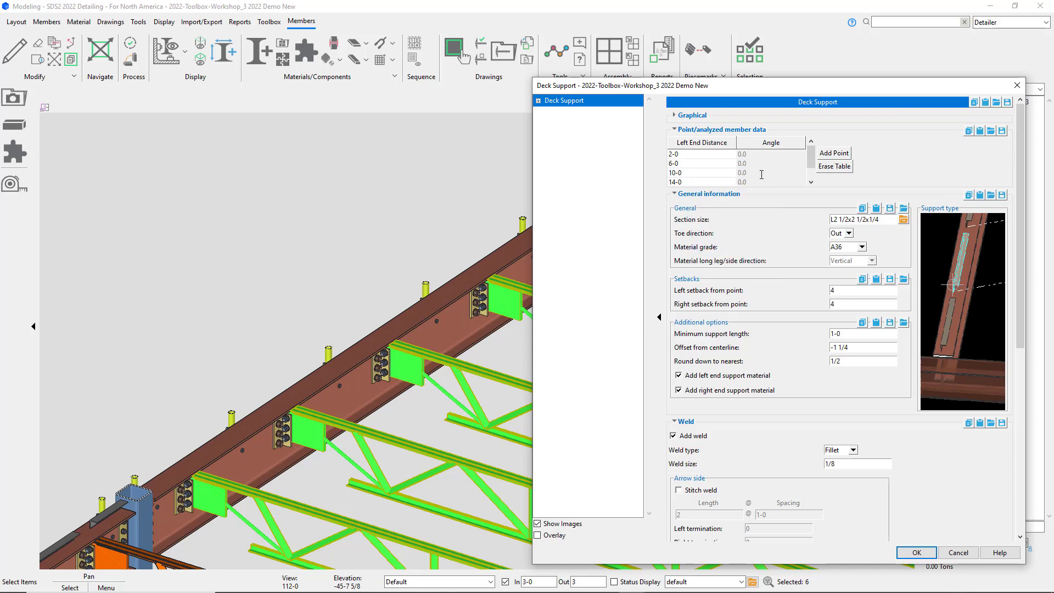
drag(813, 159, 811, 171)
double_click(706, 178)
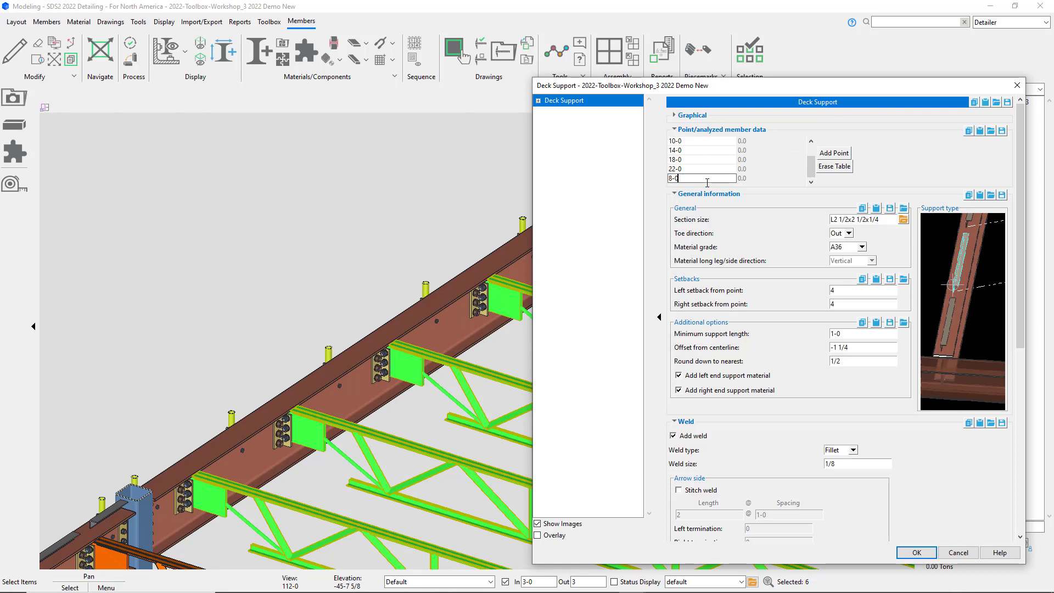
double_click(719, 169)
double_click(715, 178)
right_click(715, 178)
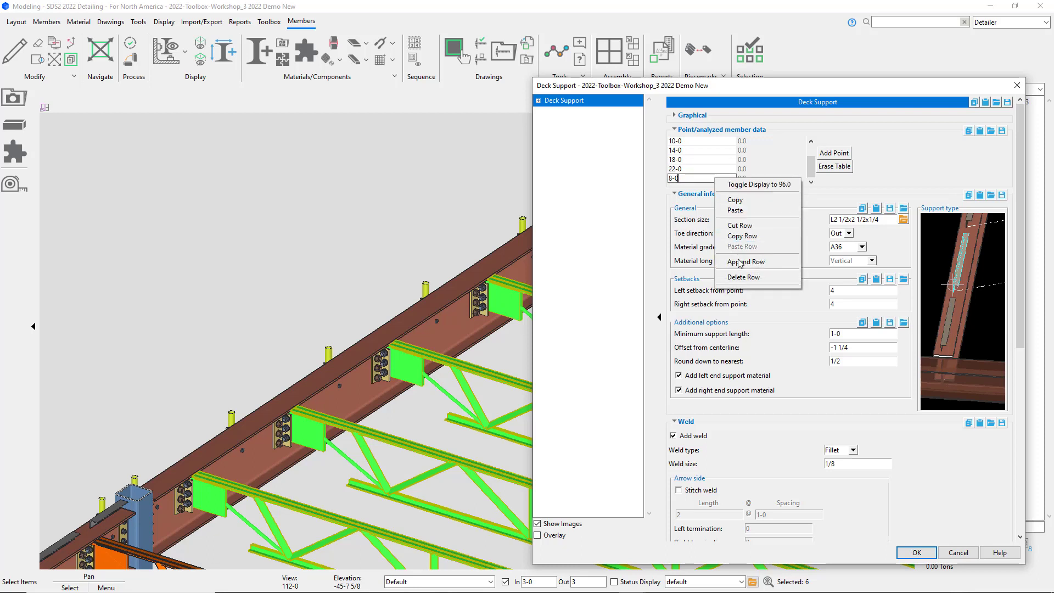
click(741, 278)
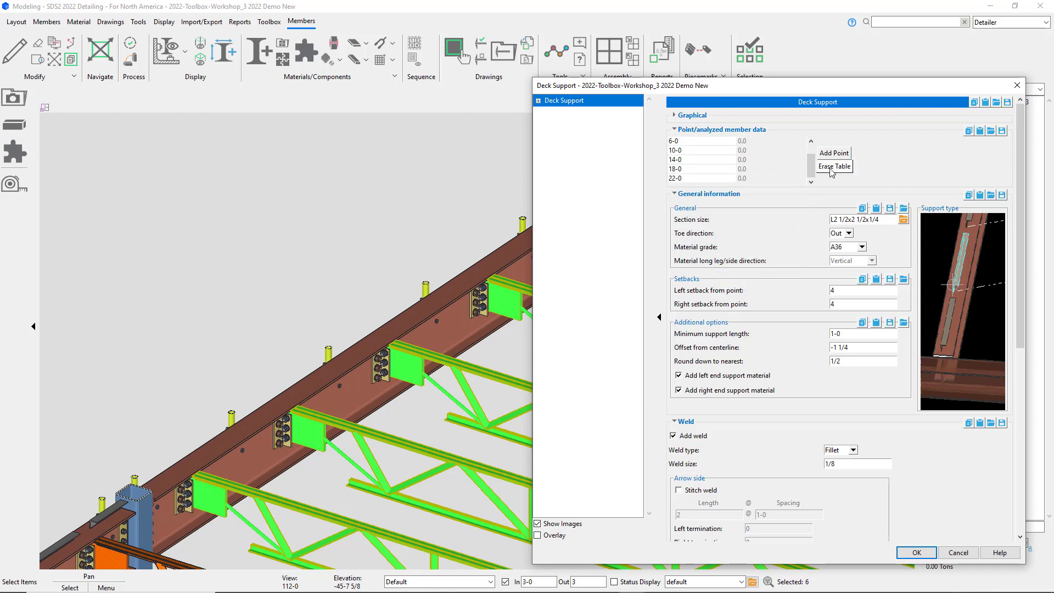
Step: Set the deck support toe direction to In and apply the component
click(843, 233)
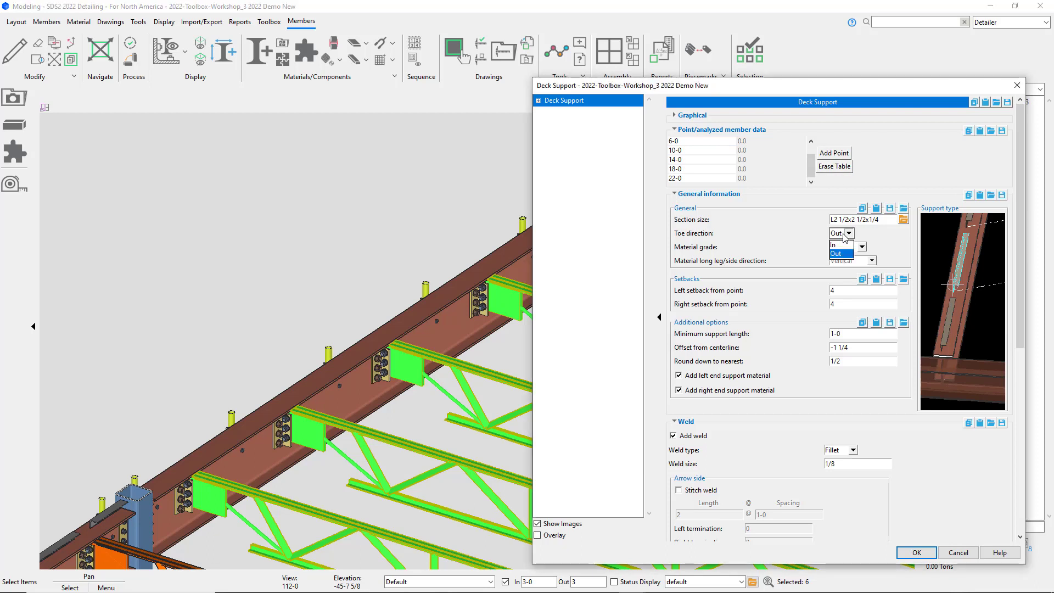
click(842, 248)
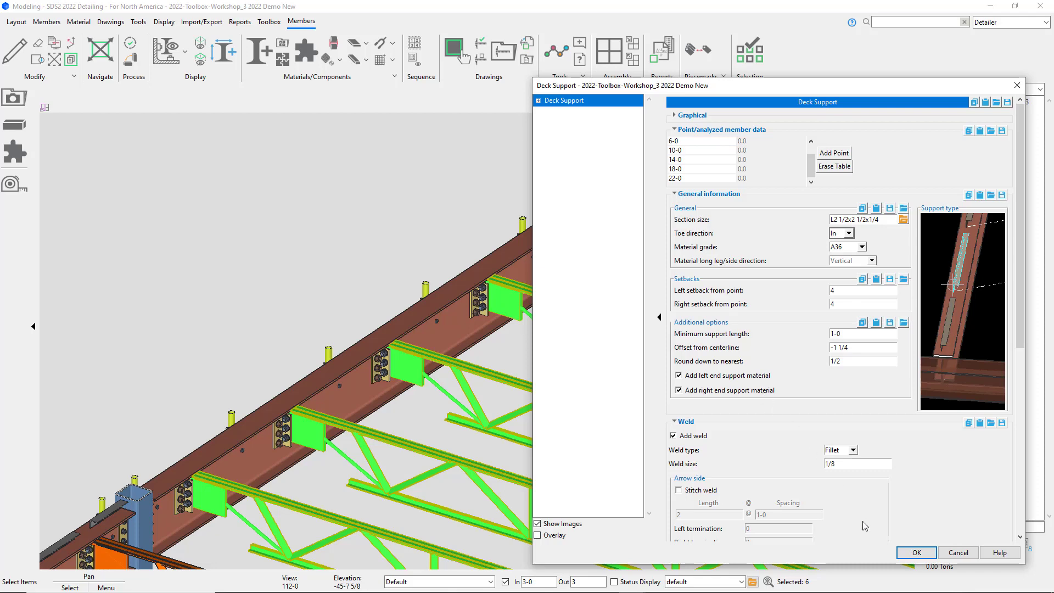
click(921, 553)
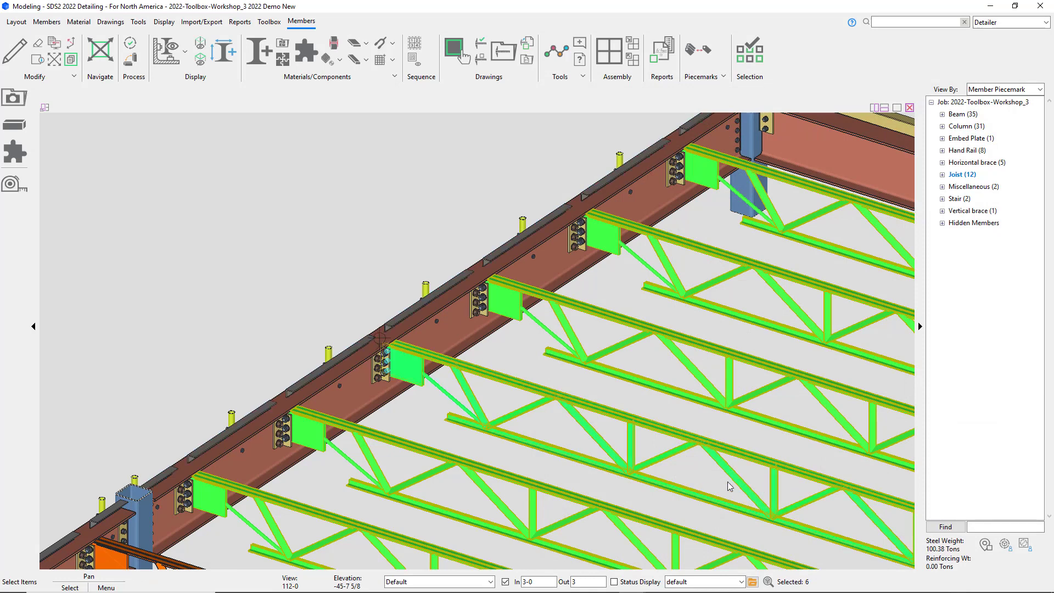
Step: Examine the new deck support angles along the edge beam in plan view
middle_drag(726, 481, 728, 481)
shift+middle_drag(480, 275, 481, 274)
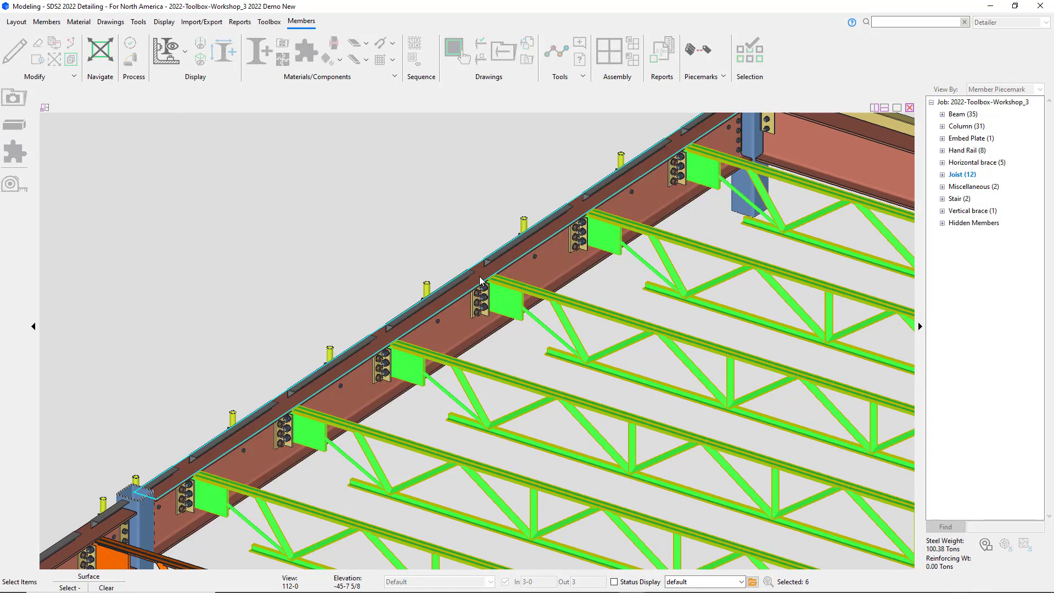
click(480, 280)
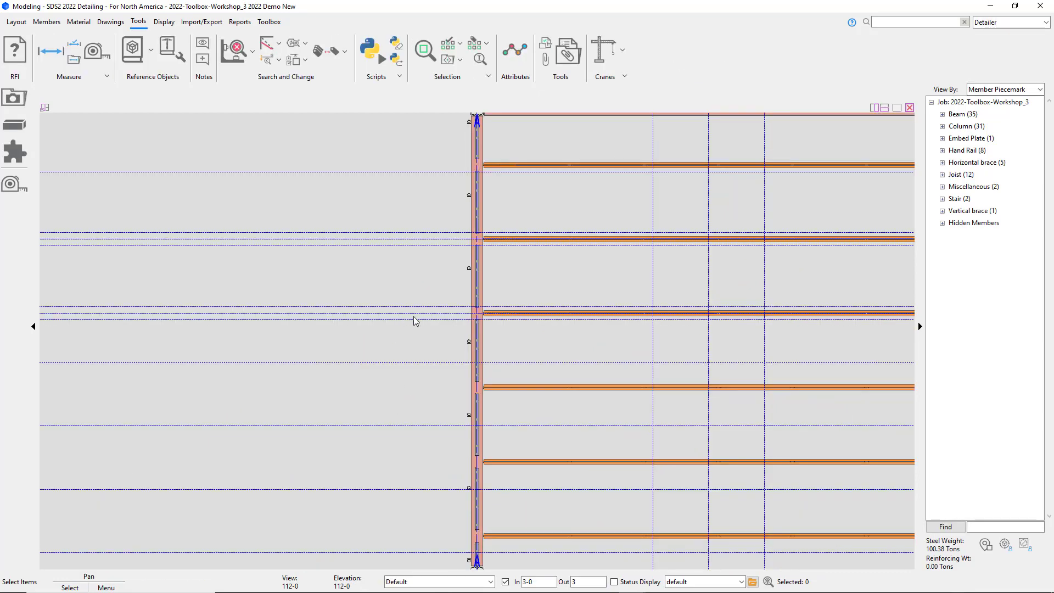
Step: Measure the distance at the joist-to-edge-beam intersection with the distance ruler
scroll(561, 360, up, 2)
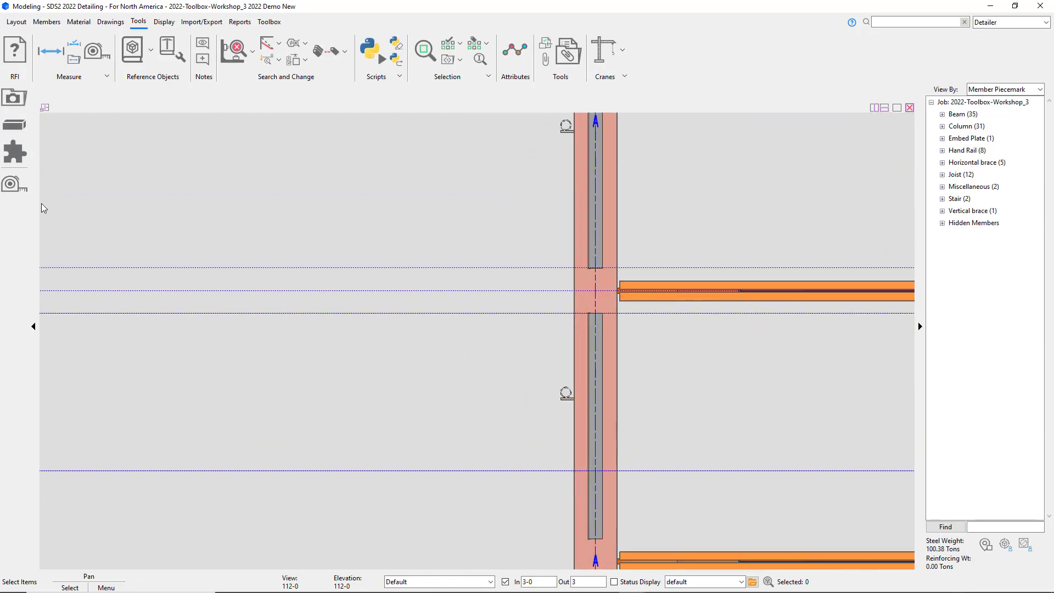
click(15, 185)
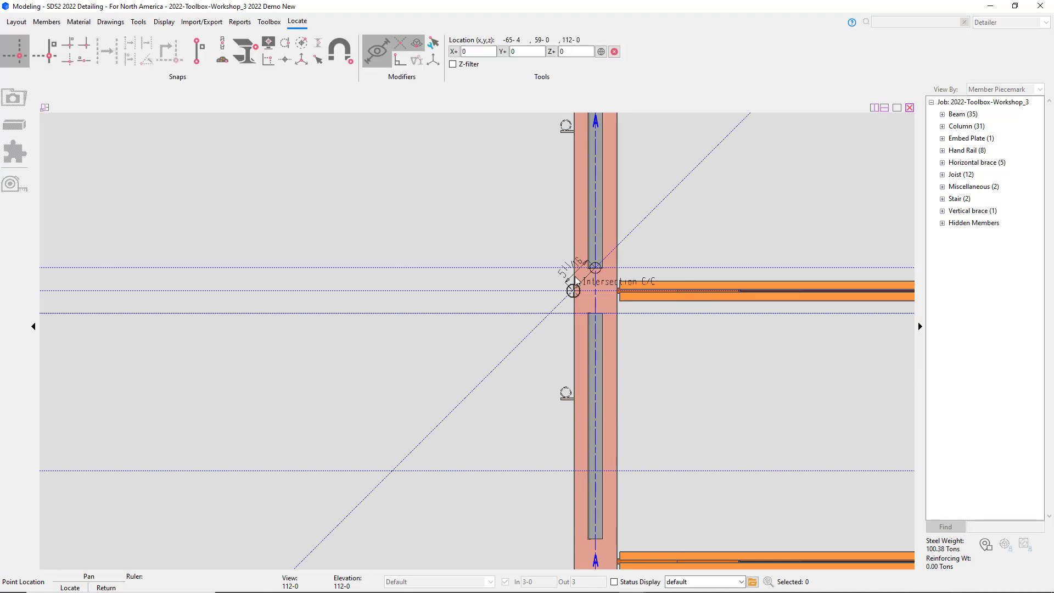
click(595, 289)
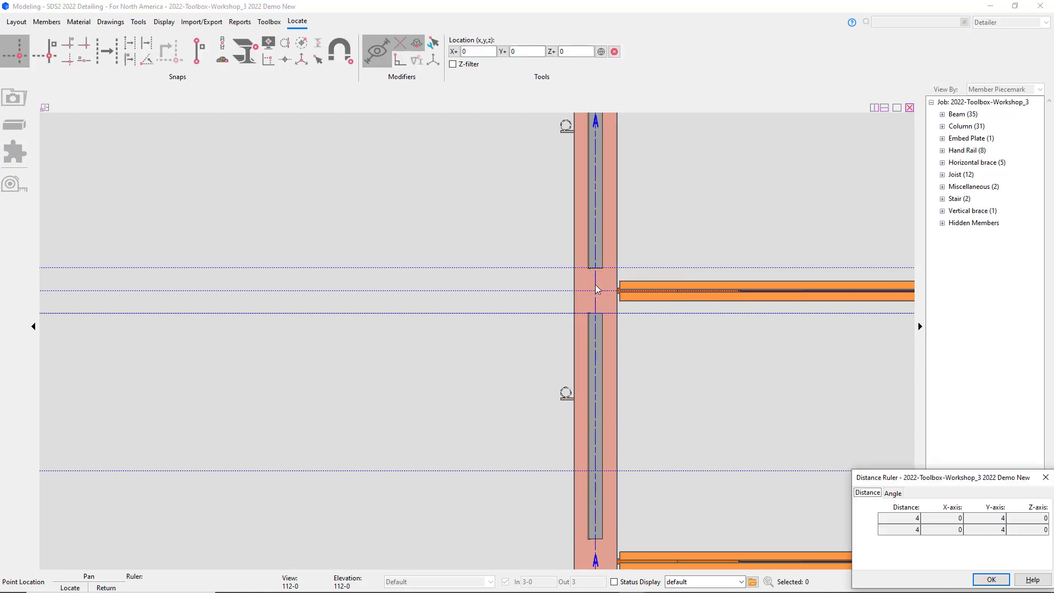
click(596, 290)
scroll(580, 321, down, 3)
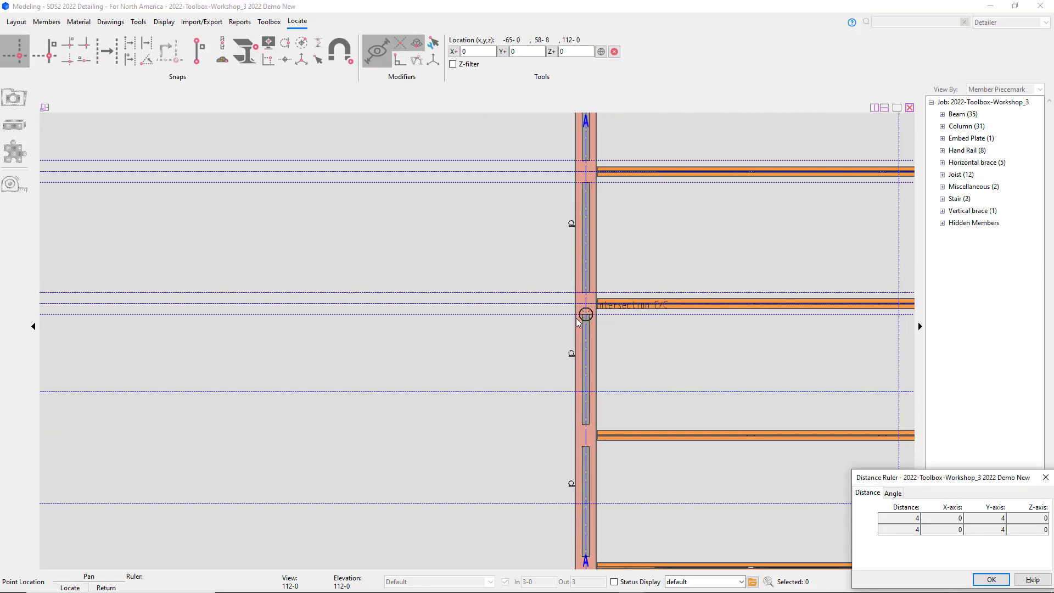
right_click(575, 318)
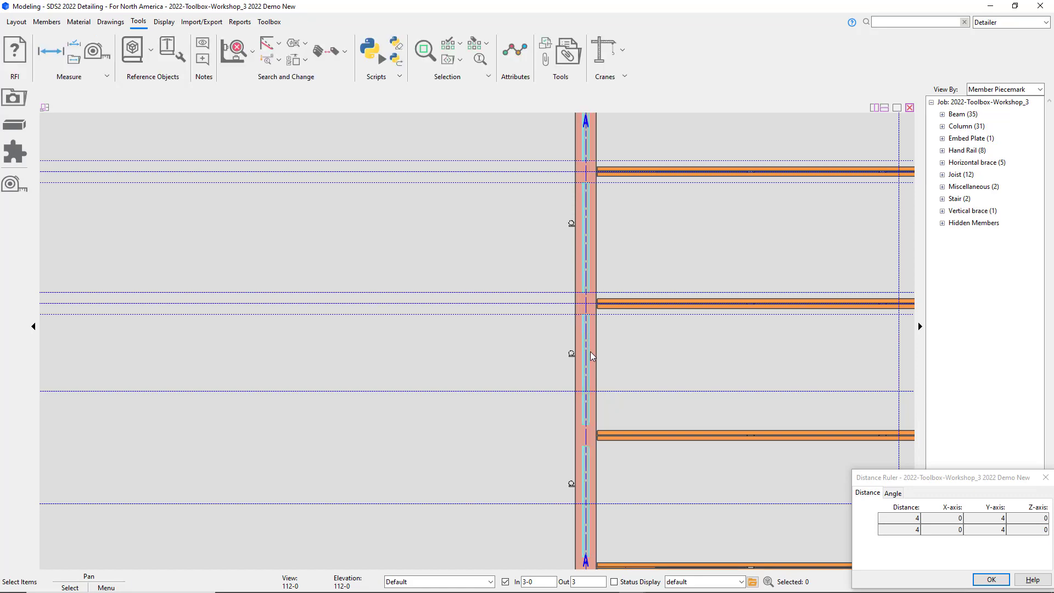
Step: Turn off the left end support material on the edge beam's deck support component and apply it
middle_drag(597, 397, 507, 267)
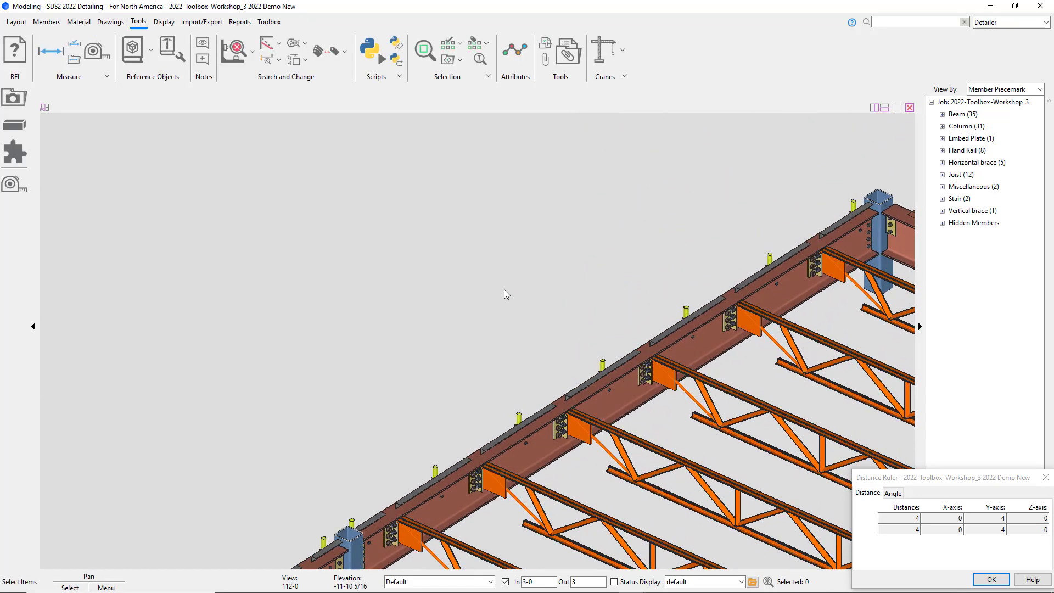
double_click(408, 500)
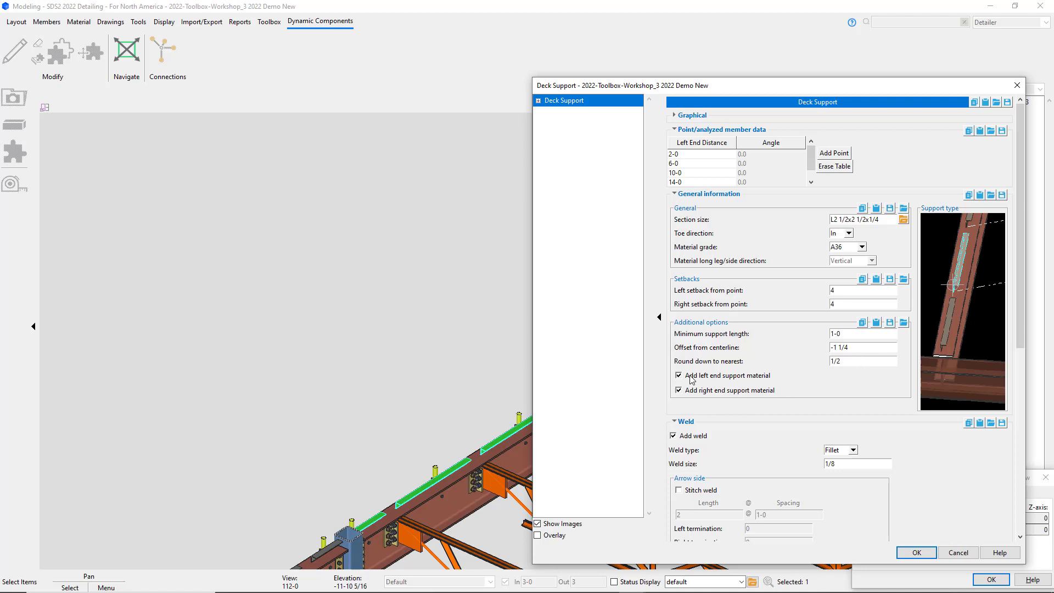
click(915, 552)
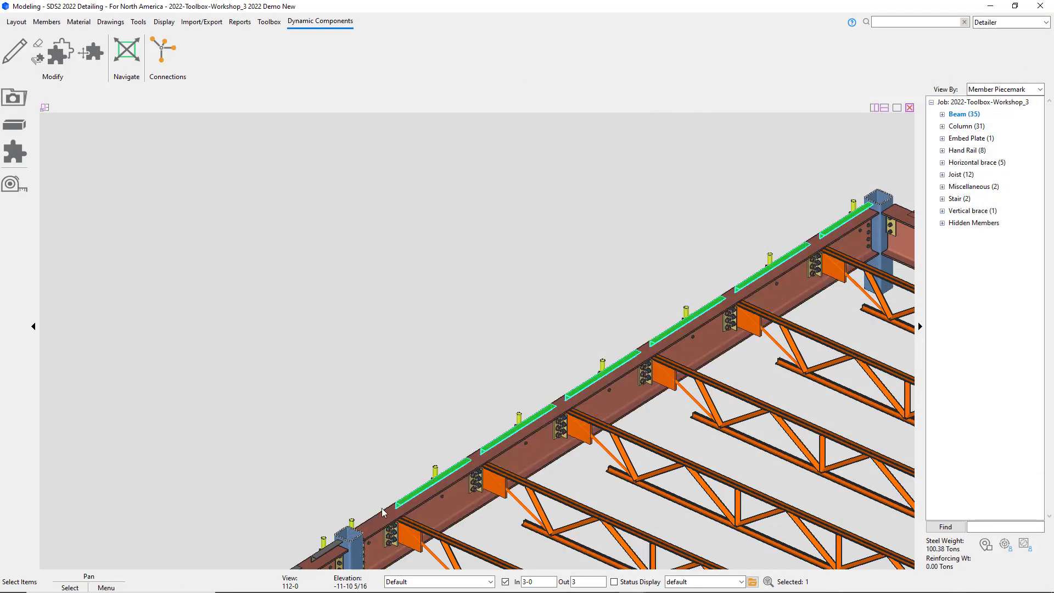
click(401, 506)
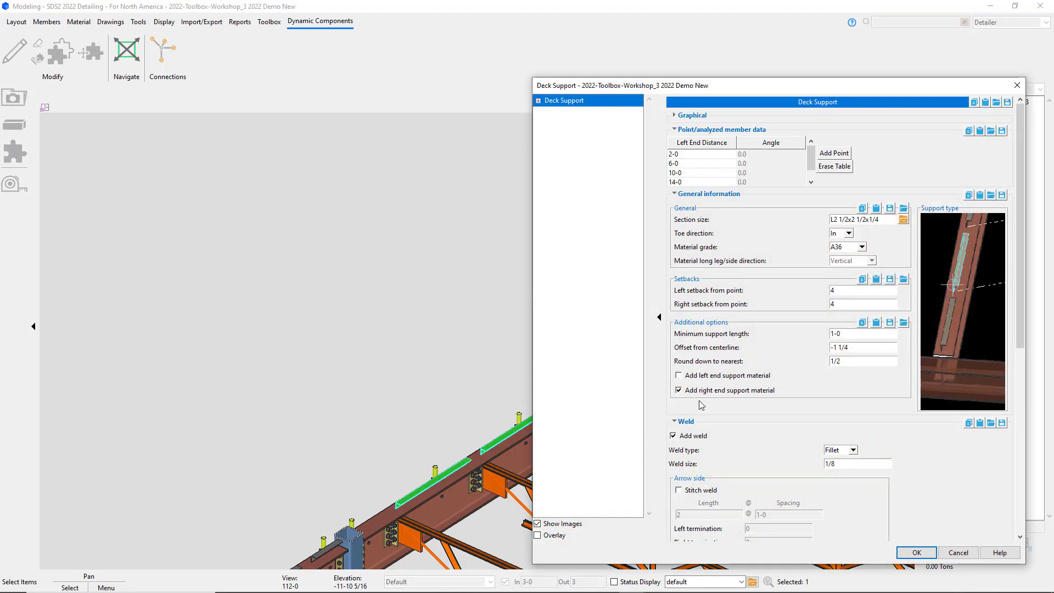
click(911, 551)
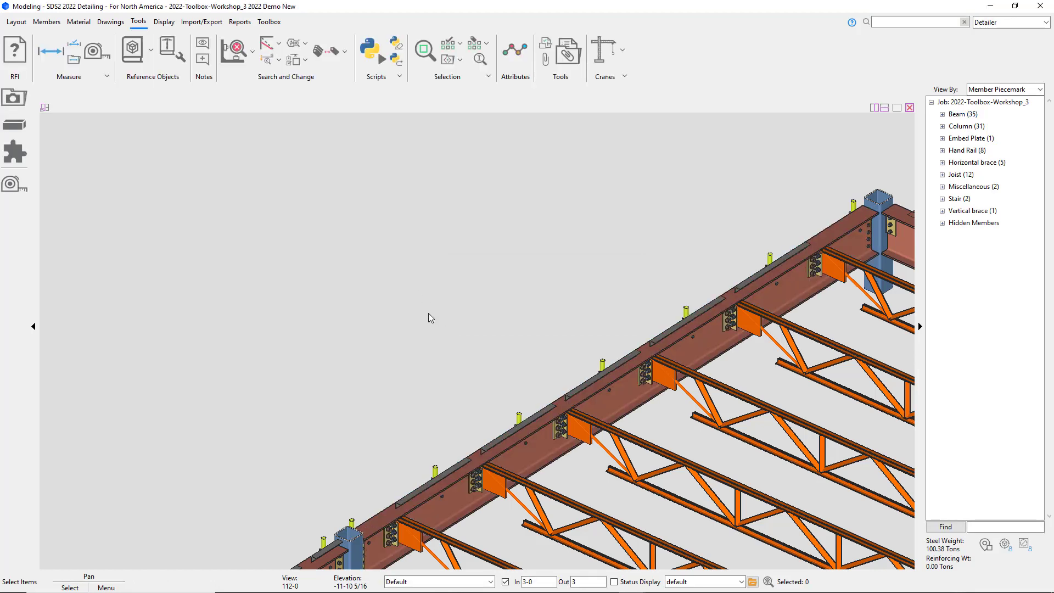
Step: Turn the left end support material back on for the edge beam's deck support and apply the change
double_click(460, 469)
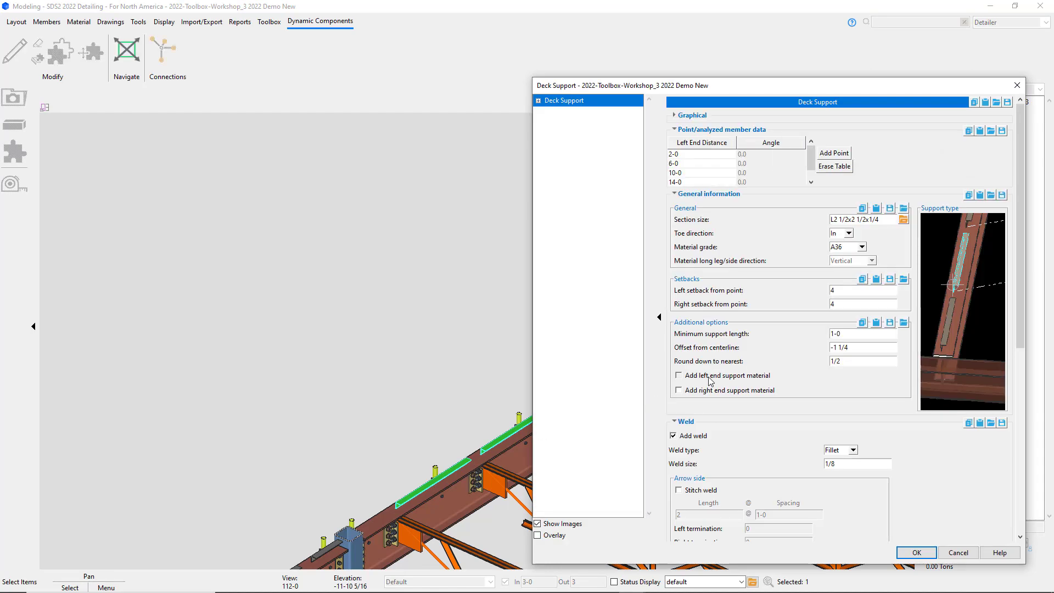
click(916, 553)
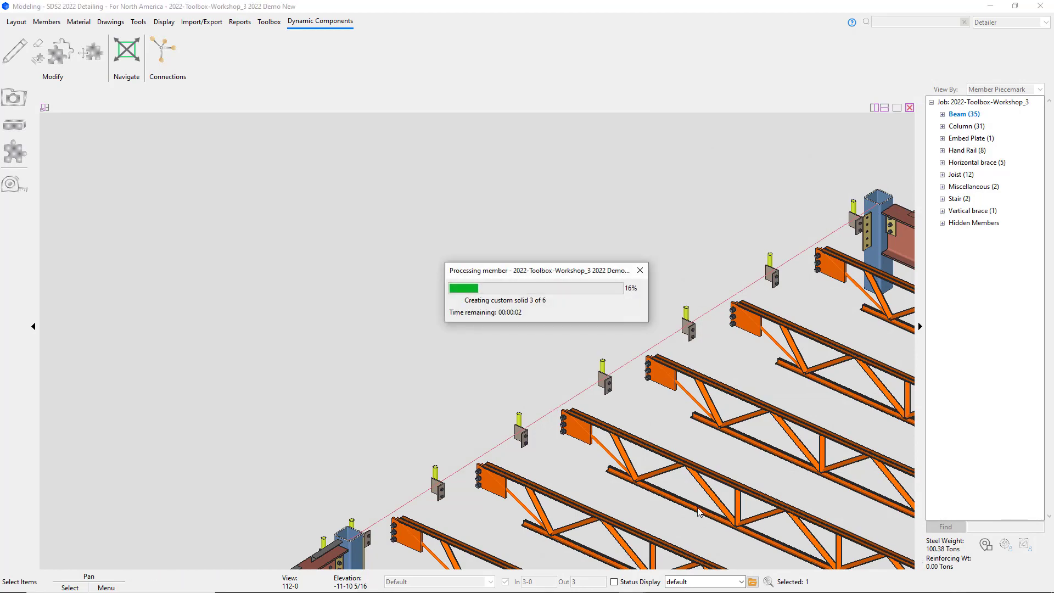
Step: Select the beam between gridlines E and F and choose to add a Deck Support component to it
scroll(414, 351, down, 6)
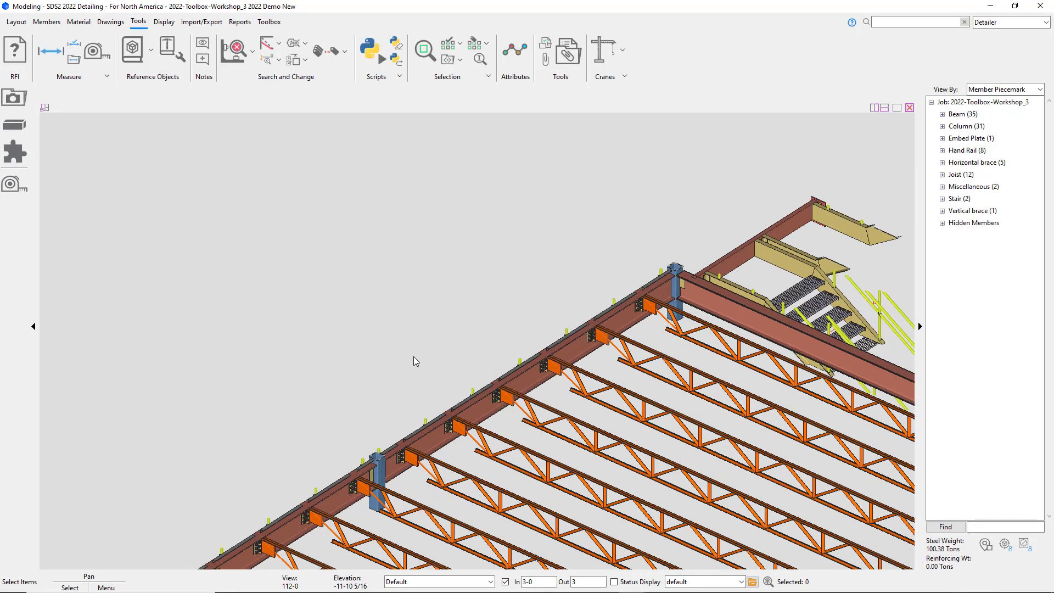
middle_drag(607, 400, 490, 114)
scroll(433, 475, up, 5)
scroll(444, 439, up, 3)
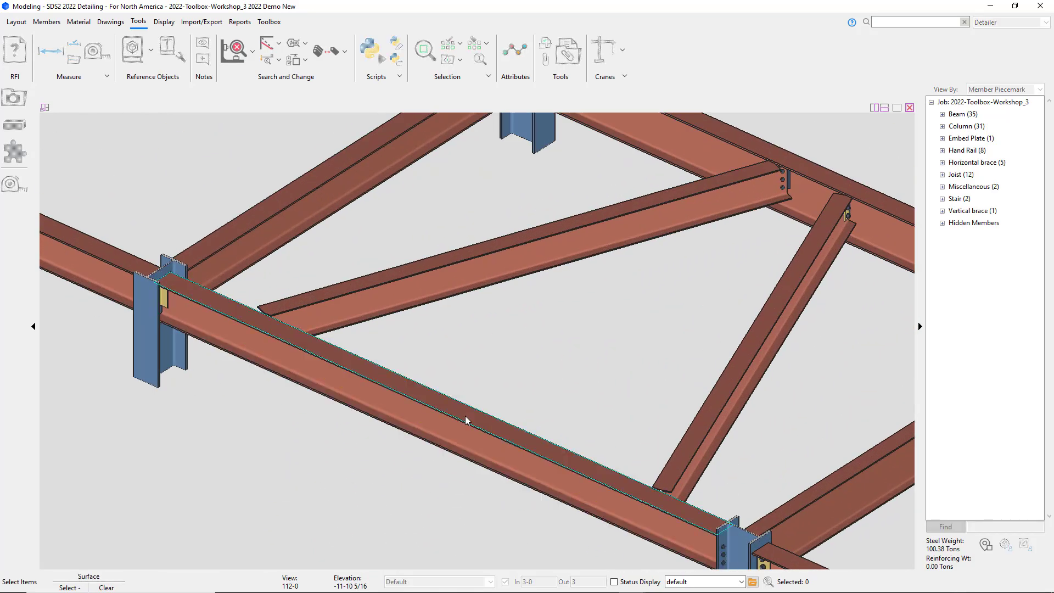
click(465, 416)
scroll(397, 467, down, 4)
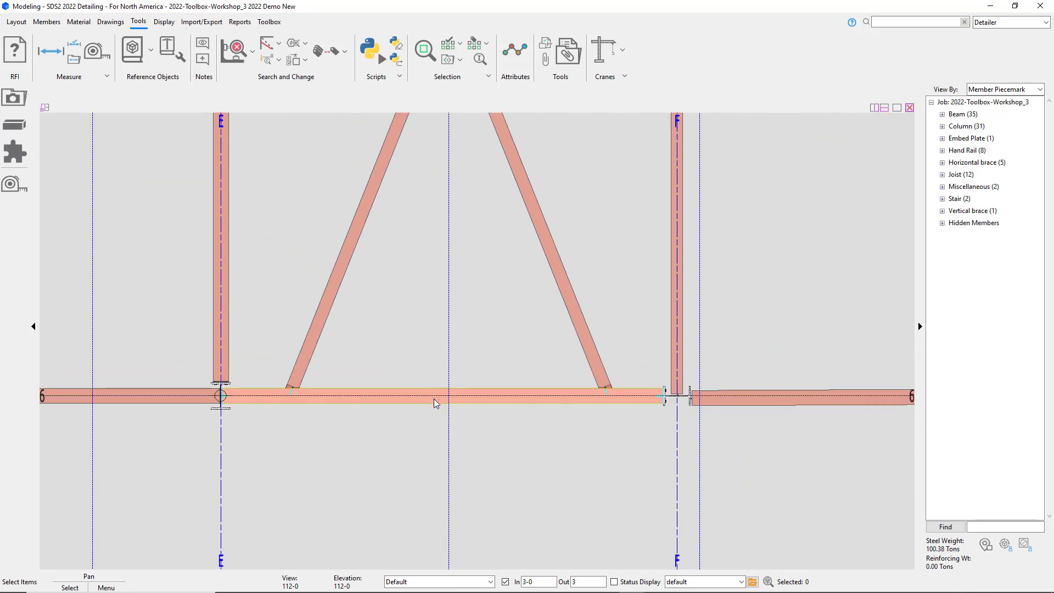
click(434, 400)
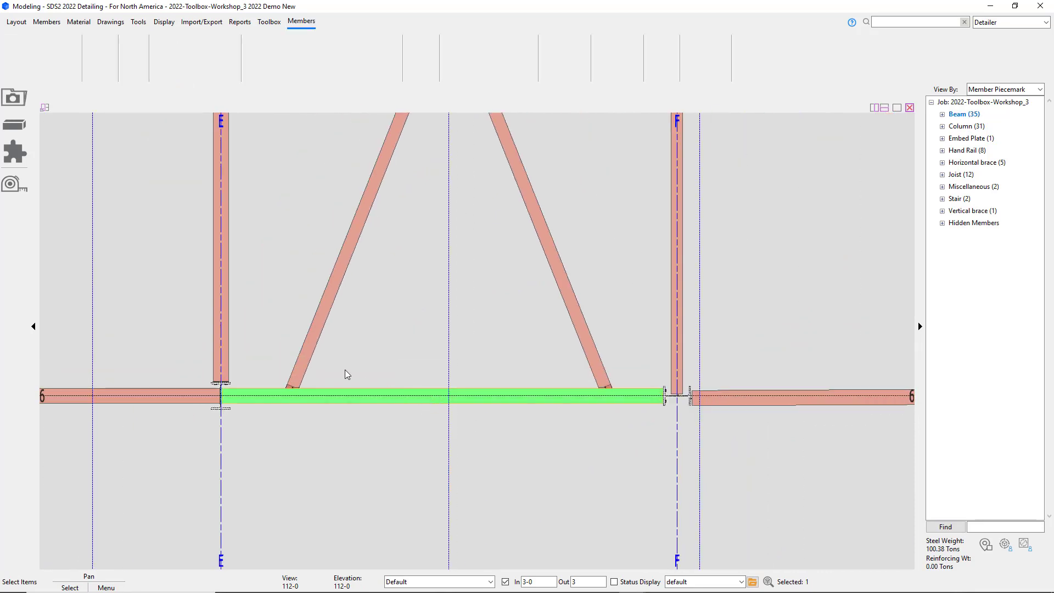
click(31, 159)
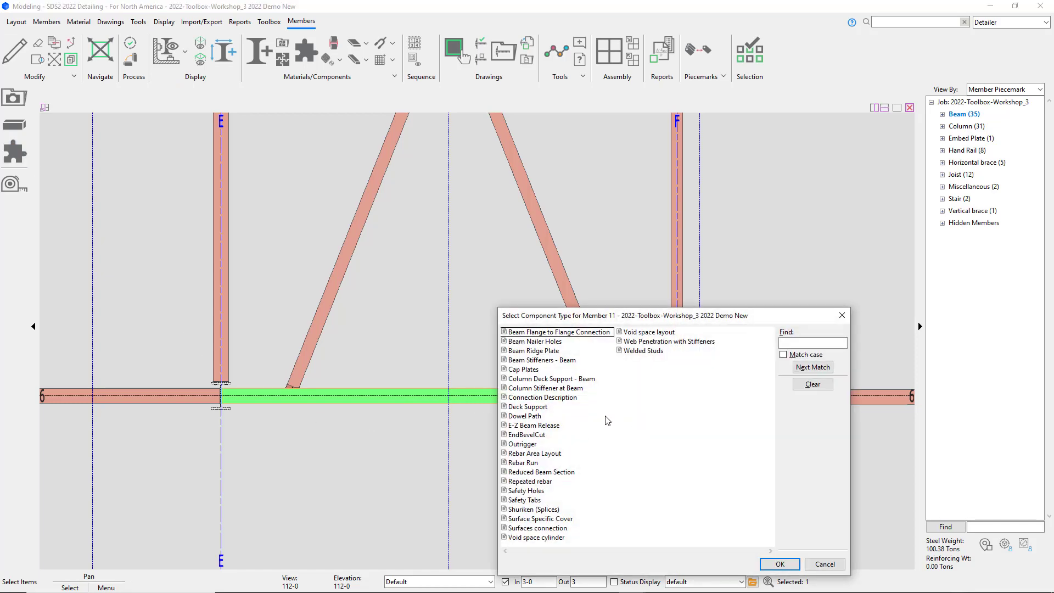
click(542, 416)
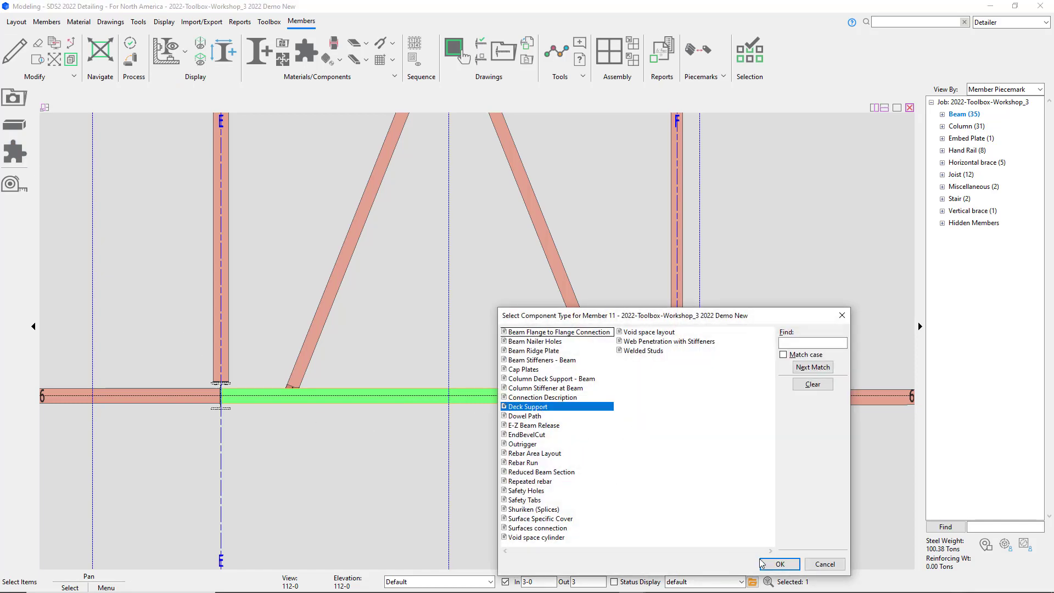
click(779, 563)
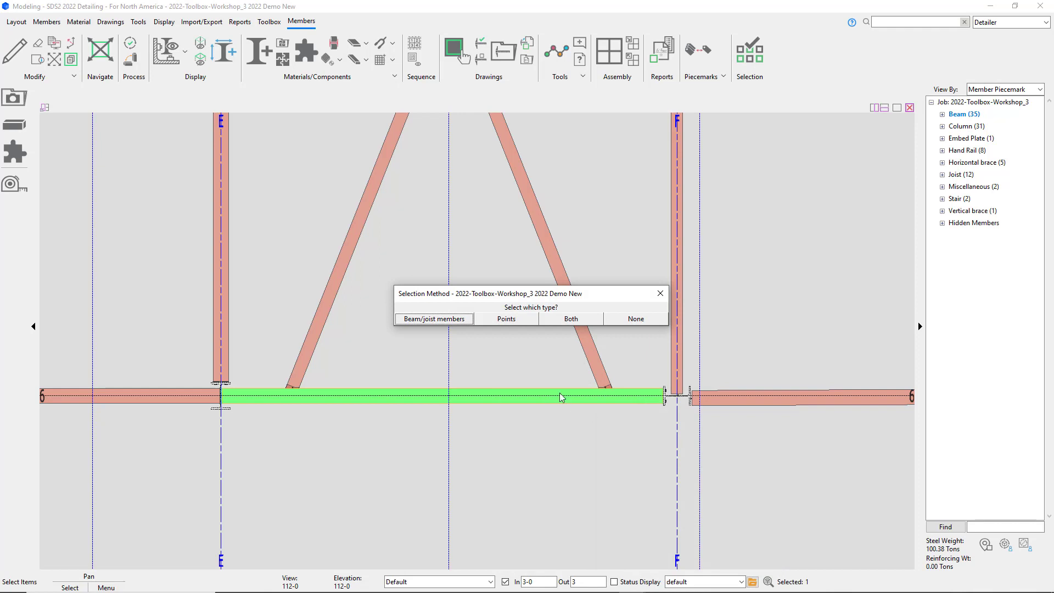
Step: Choose Both as the selection method, pick the two diagonal braces, and locate a support point at the gridline intersection
click(570, 320)
drag(615, 303, 310, 255)
right_click(376, 267)
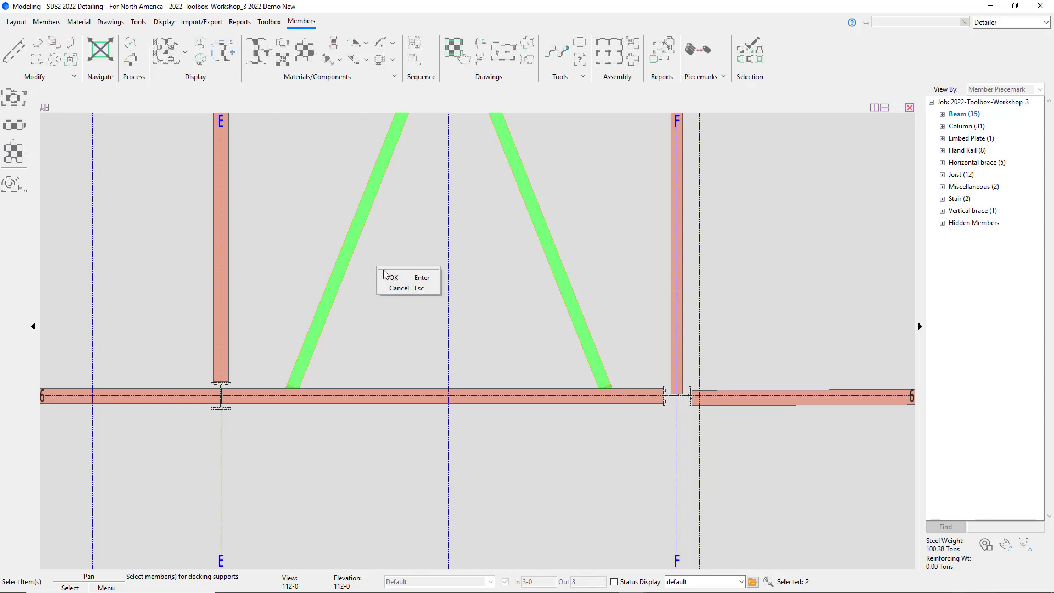
click(387, 275)
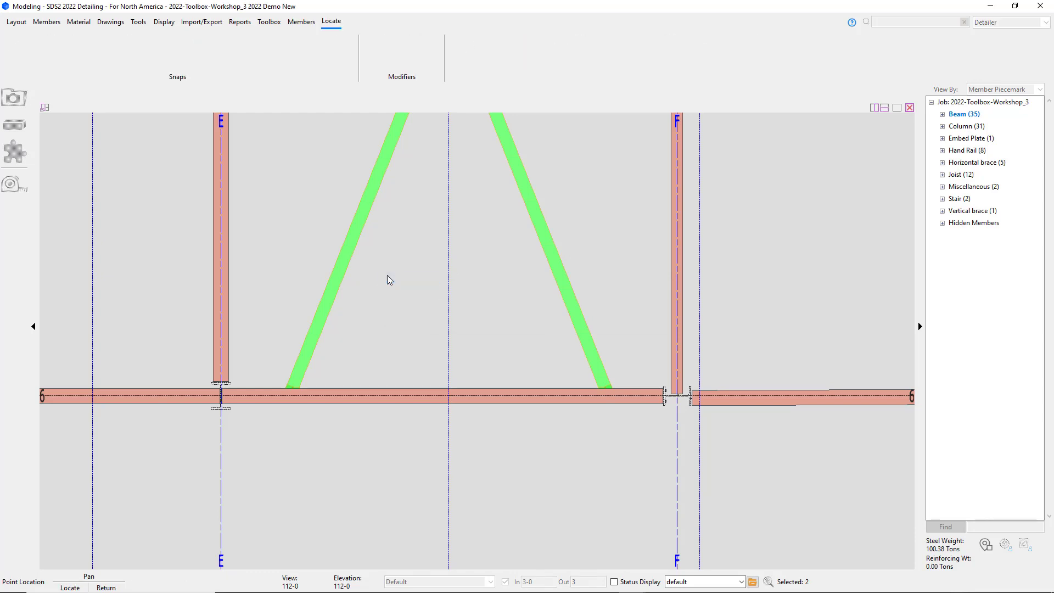
click(448, 400)
right_click(449, 400)
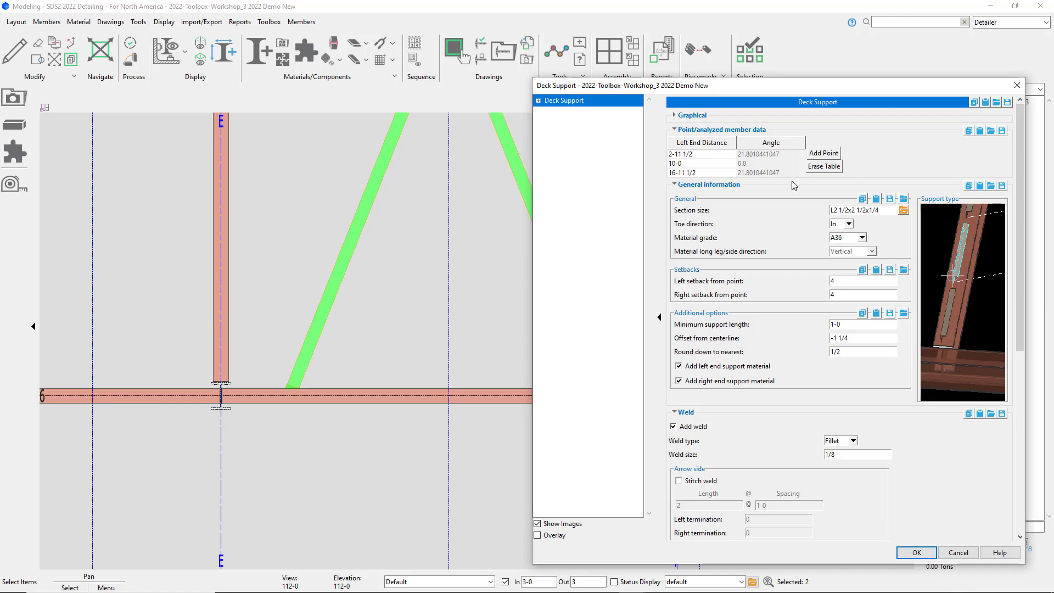
Step: Set the toe direction to Out and the offset from centerline to 0, then apply the deck support
click(840, 226)
click(843, 245)
click(854, 338)
text(0)
click(913, 553)
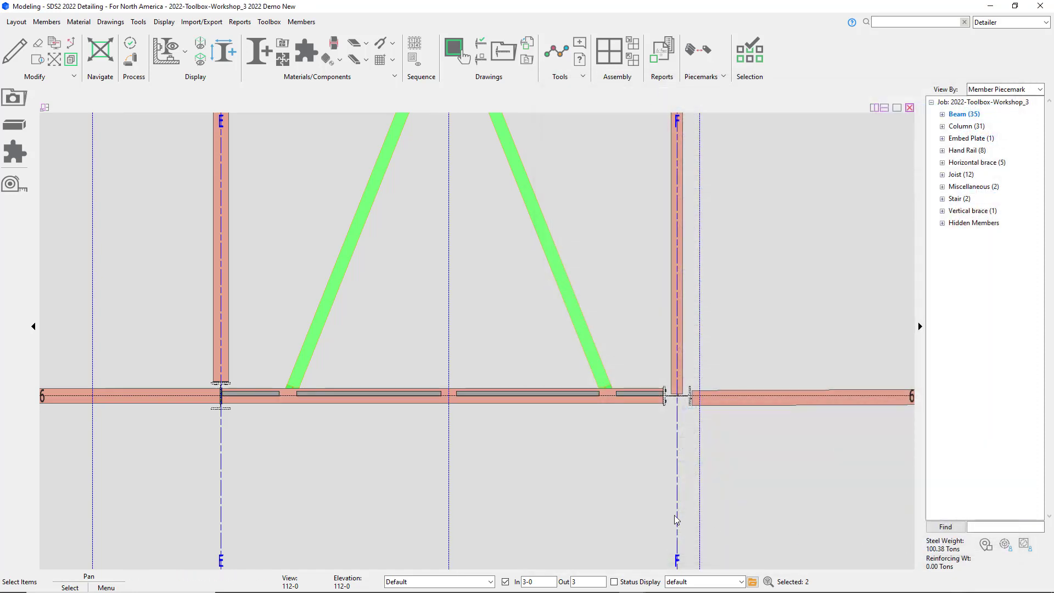
Step: Examine the new deck support angles on the braced beam in 3D
click(364, 466)
scroll(268, 401, up, 4)
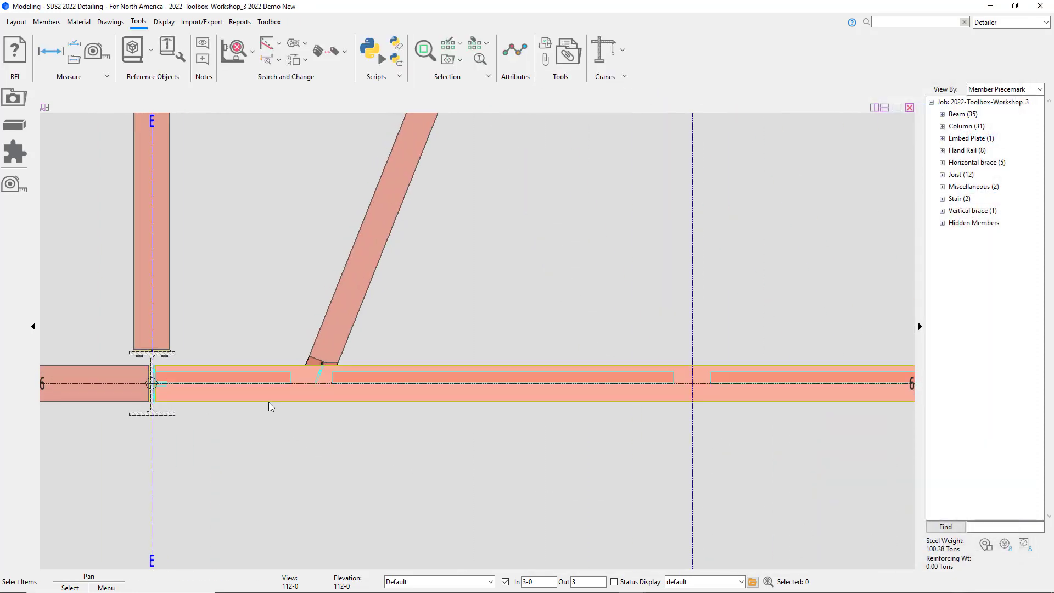
middle_drag(268, 394, 237, 292)
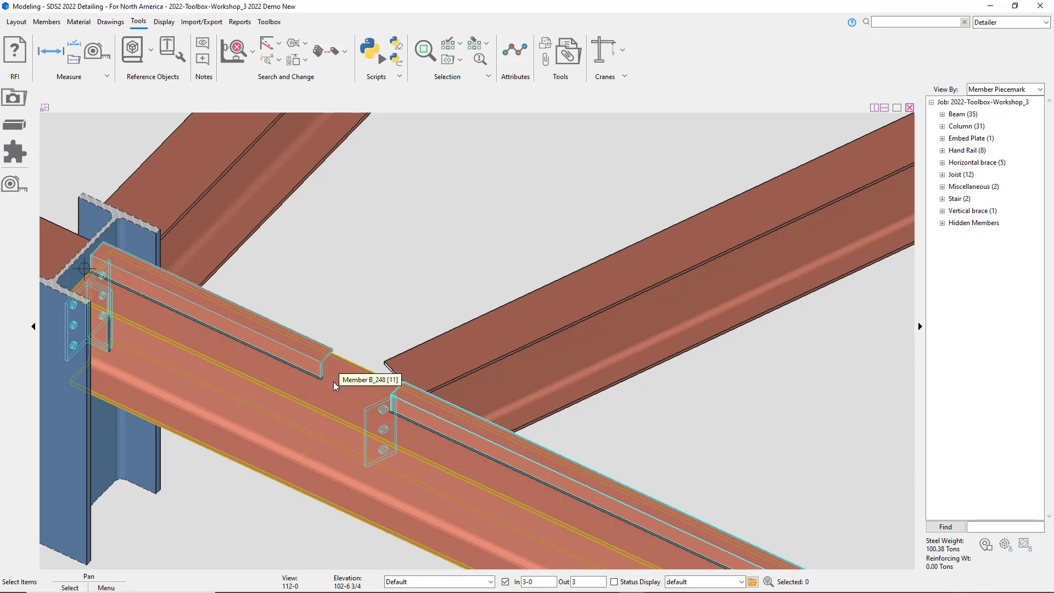
scroll(333, 381, down, 4)
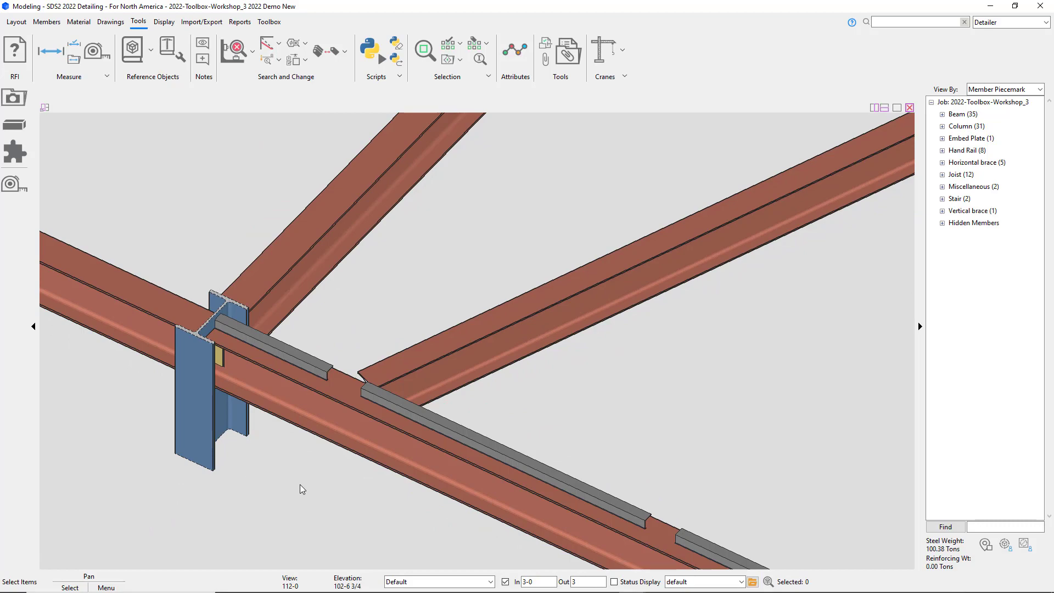
scroll(303, 487, down, 8)
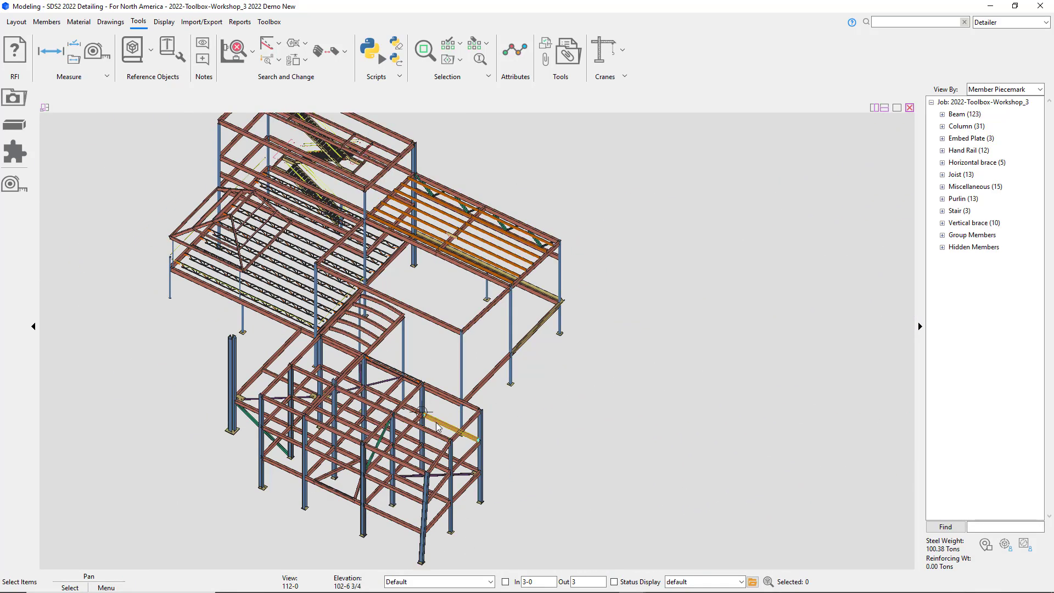
Step: Select an upper-level edge beam and add a Deck Support component to it with None as the selection method
middle_drag(398, 249, 596, 462)
scroll(424, 293, up, 1)
scroll(424, 293, up, 4)
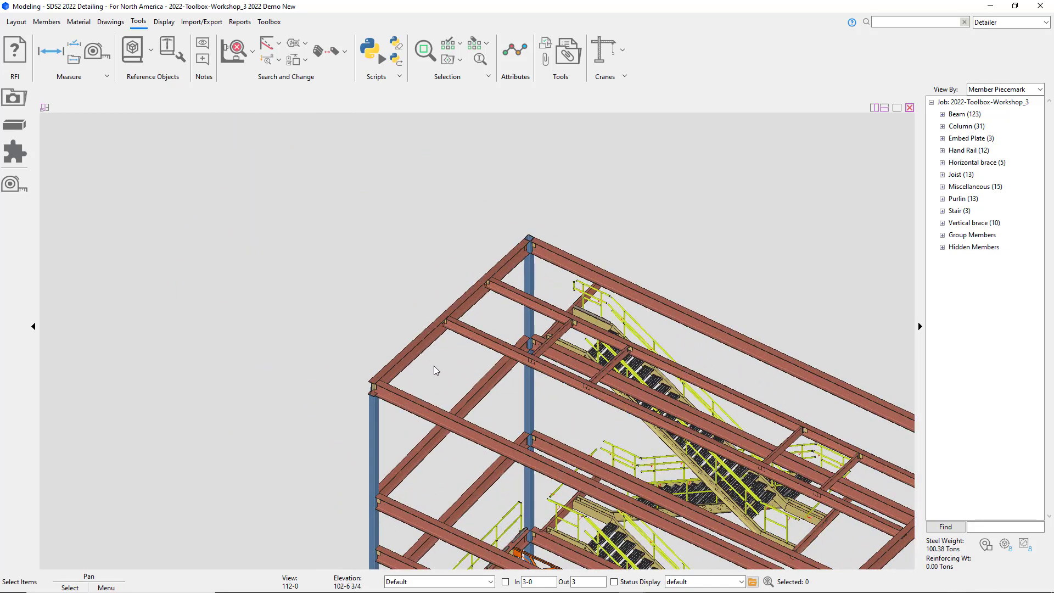
shift+middle_drag(425, 366, 381, 313)
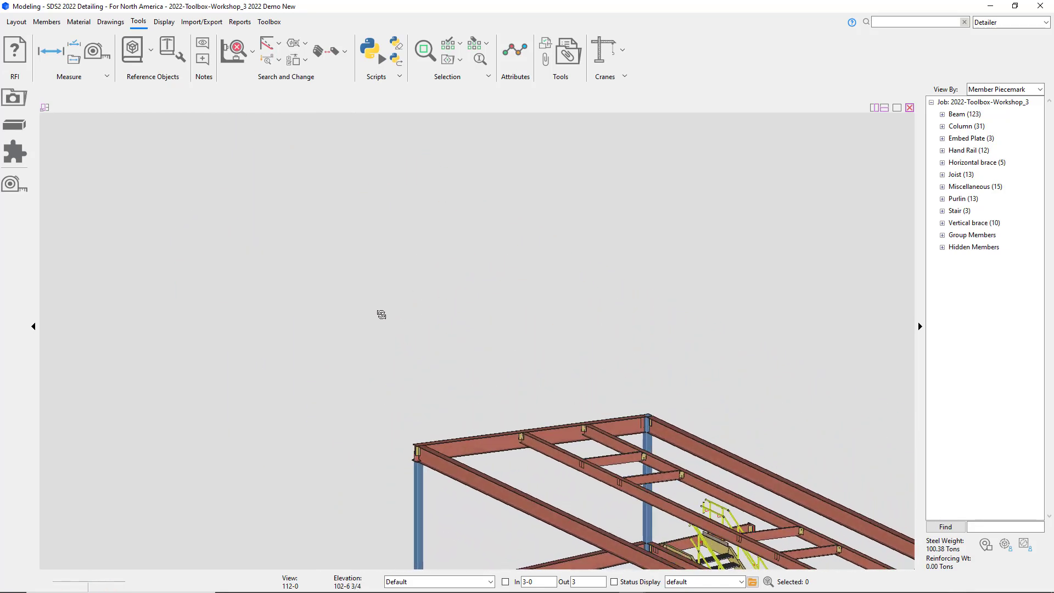
scroll(453, 434, up, 3)
click(534, 492)
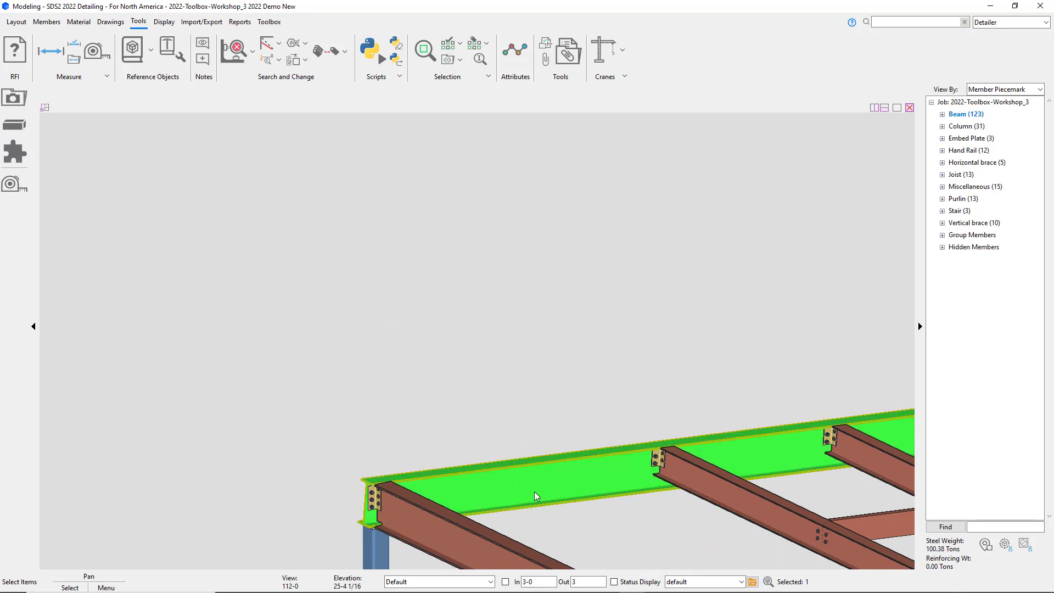
key(c)
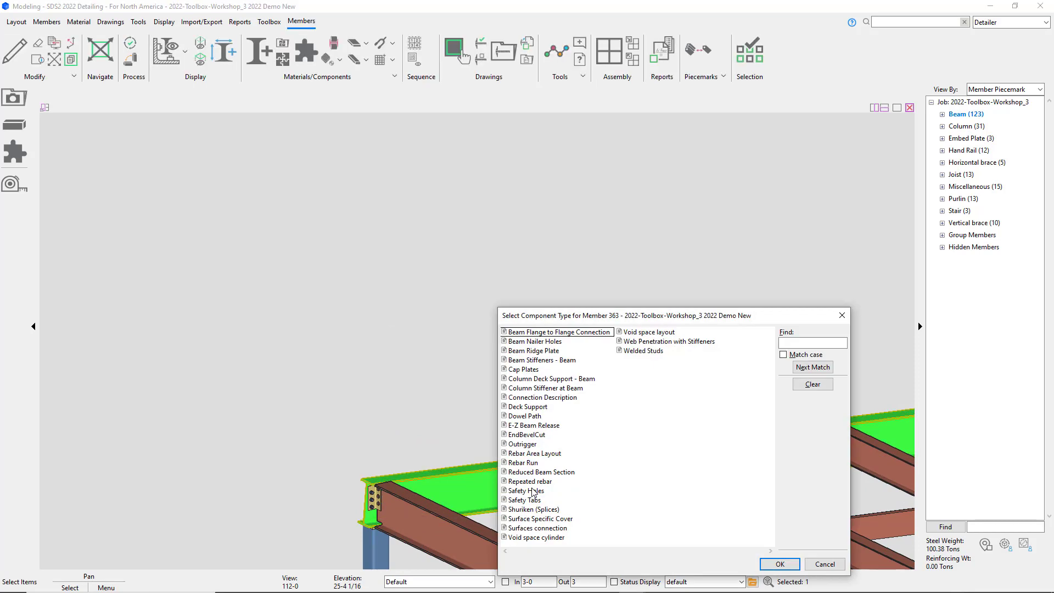
click(537, 408)
click(779, 564)
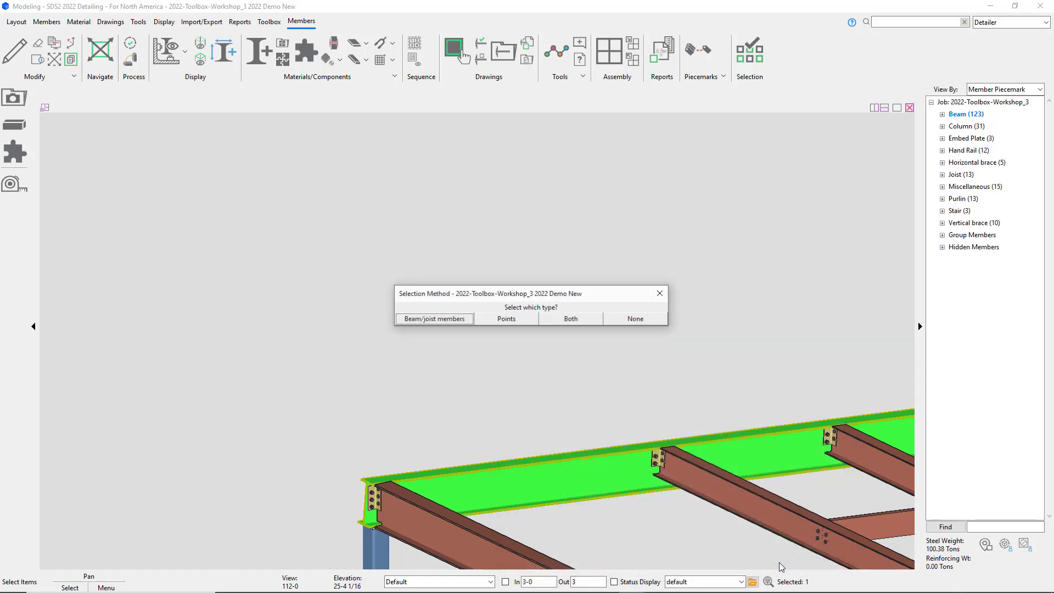
click(641, 320)
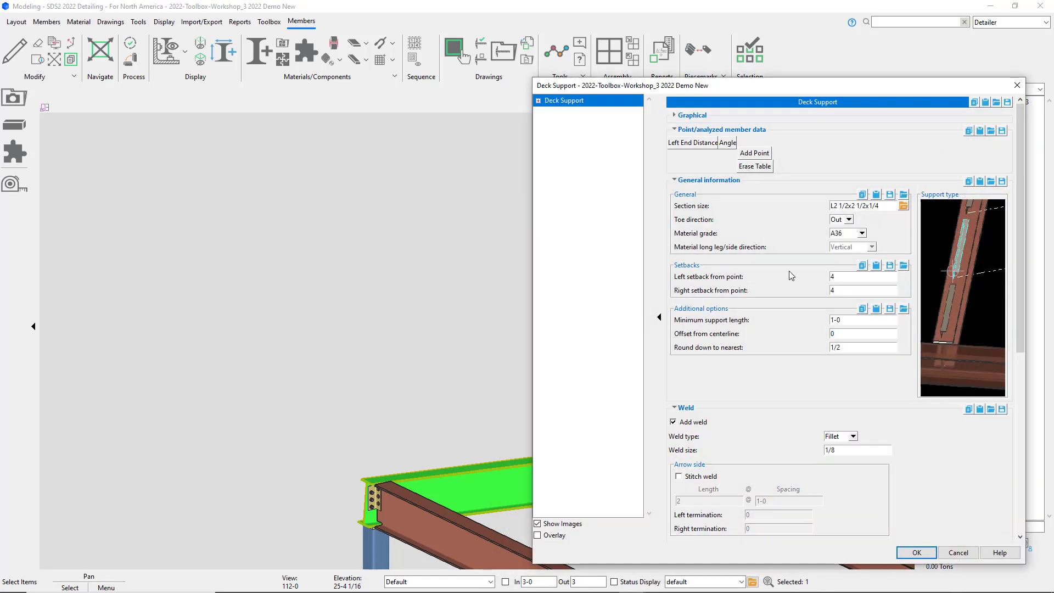
Step: Set the toe direction to In and apply the deck support to the edge beam
click(842, 220)
click(838, 235)
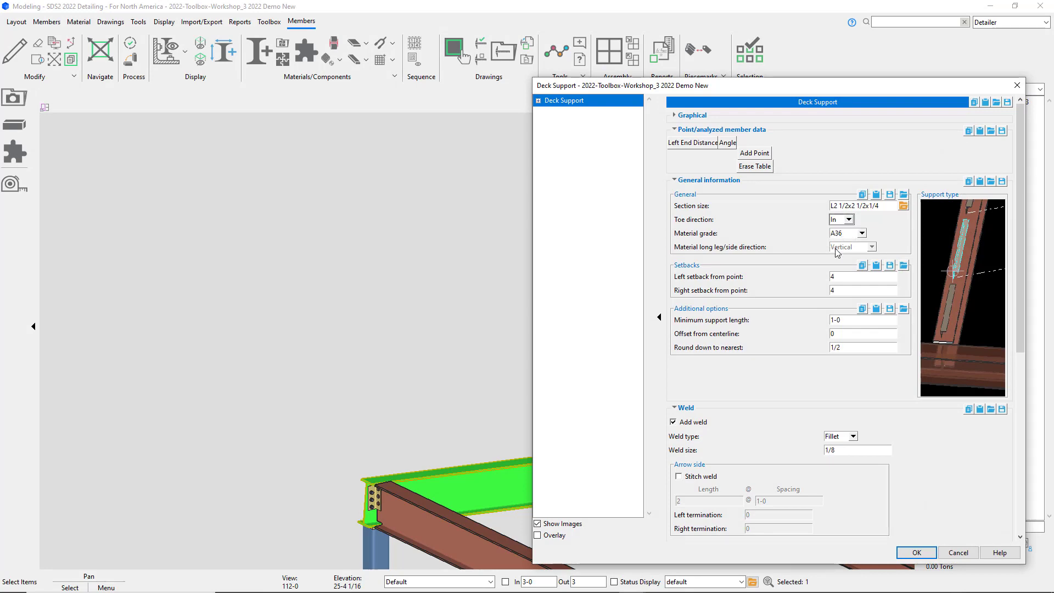
click(916, 552)
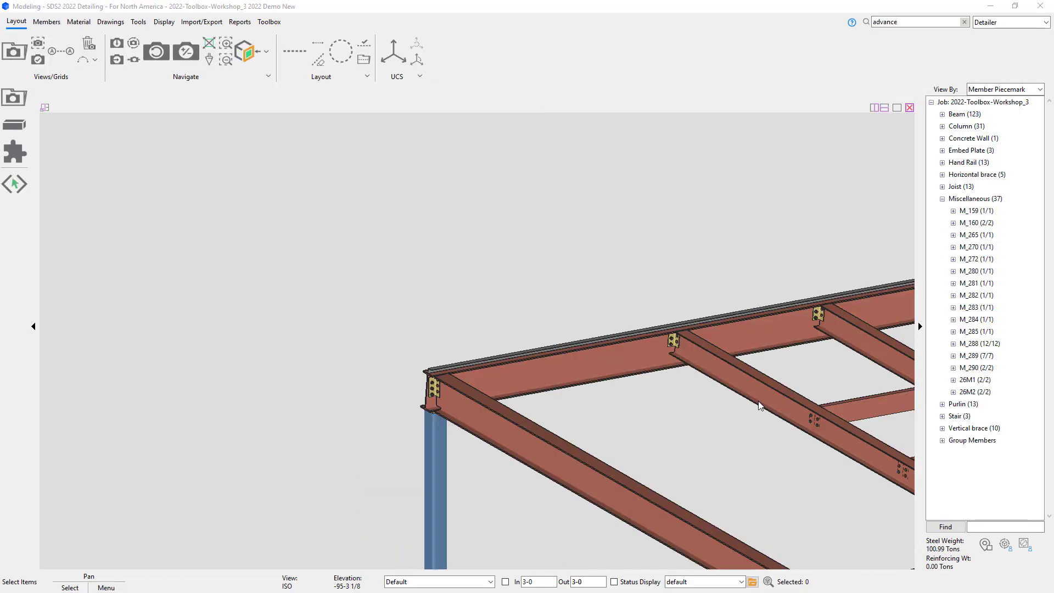
Step: Select the interior beam and add a Deck Support component to it
middle_drag(825, 420, 665, 389)
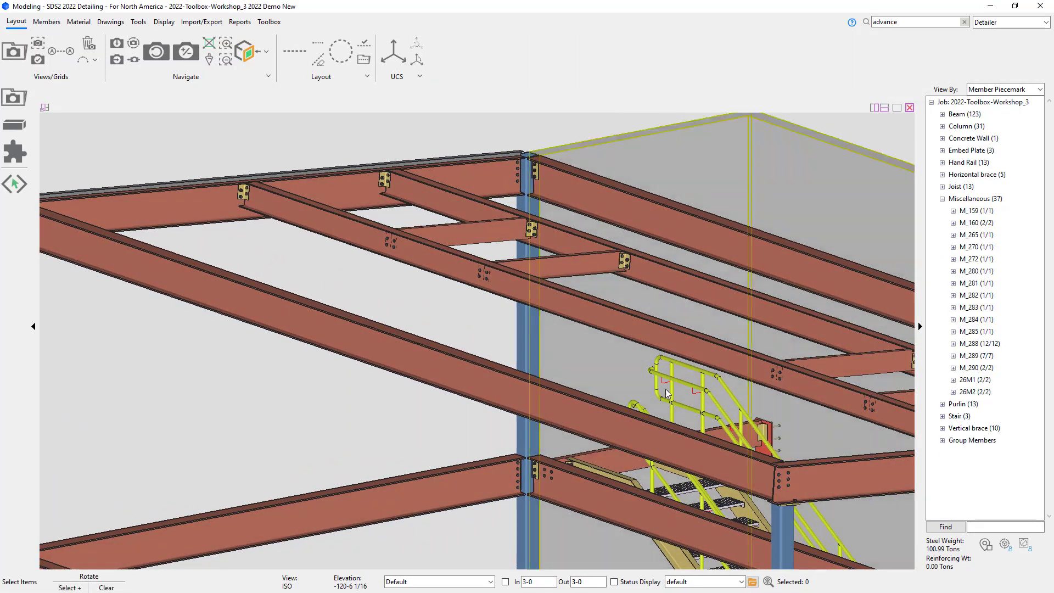
click(696, 295)
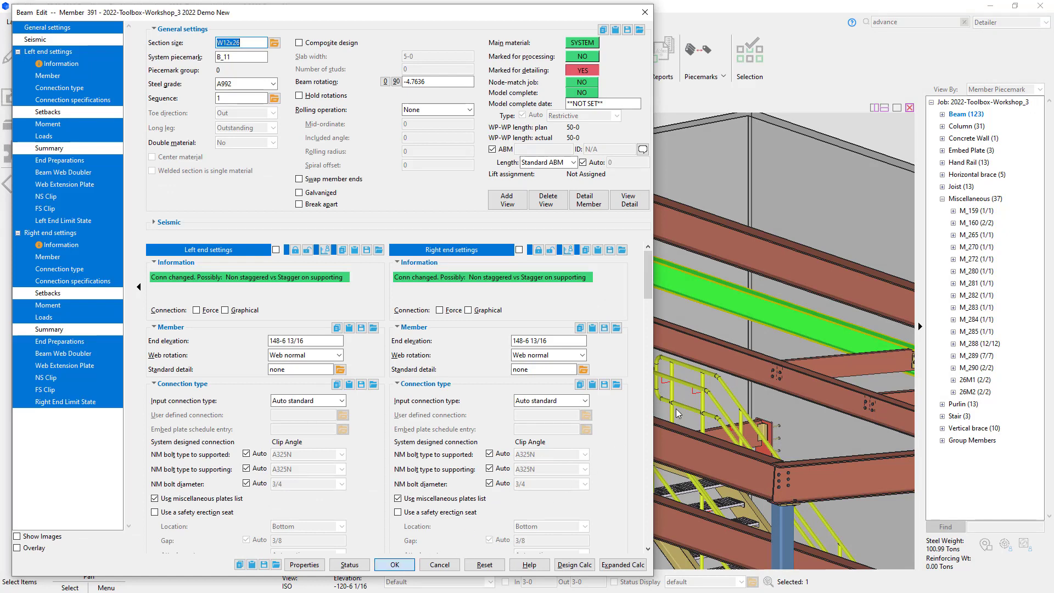
key(Return)
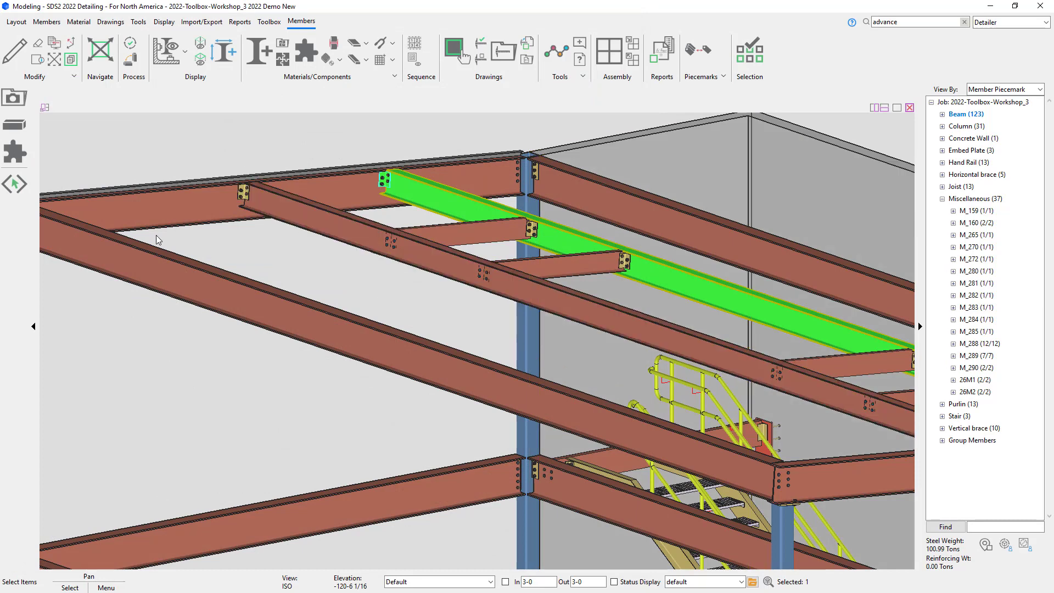
click(14, 153)
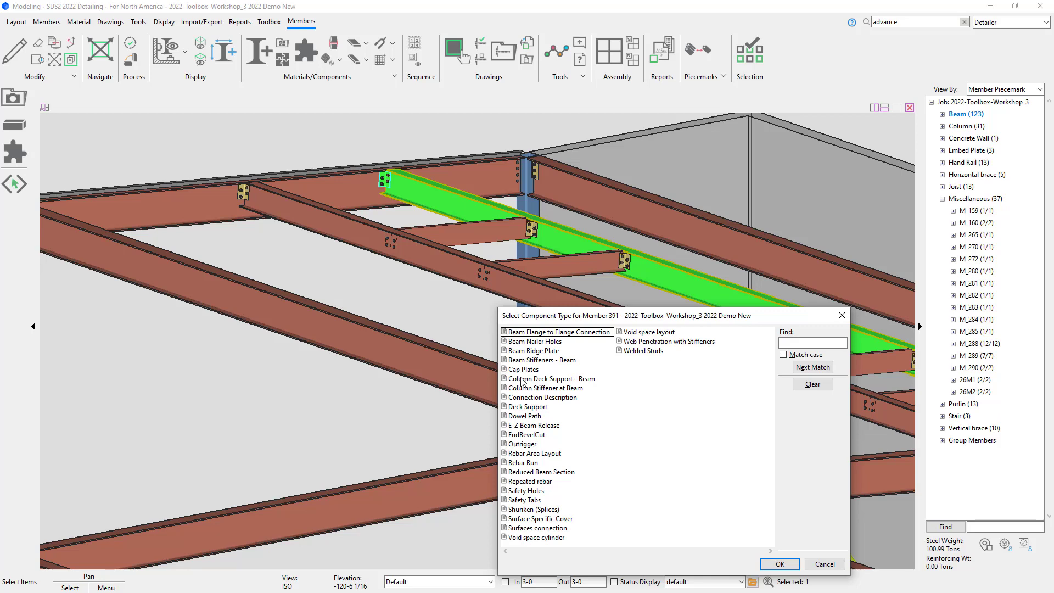
click(528, 408)
click(782, 563)
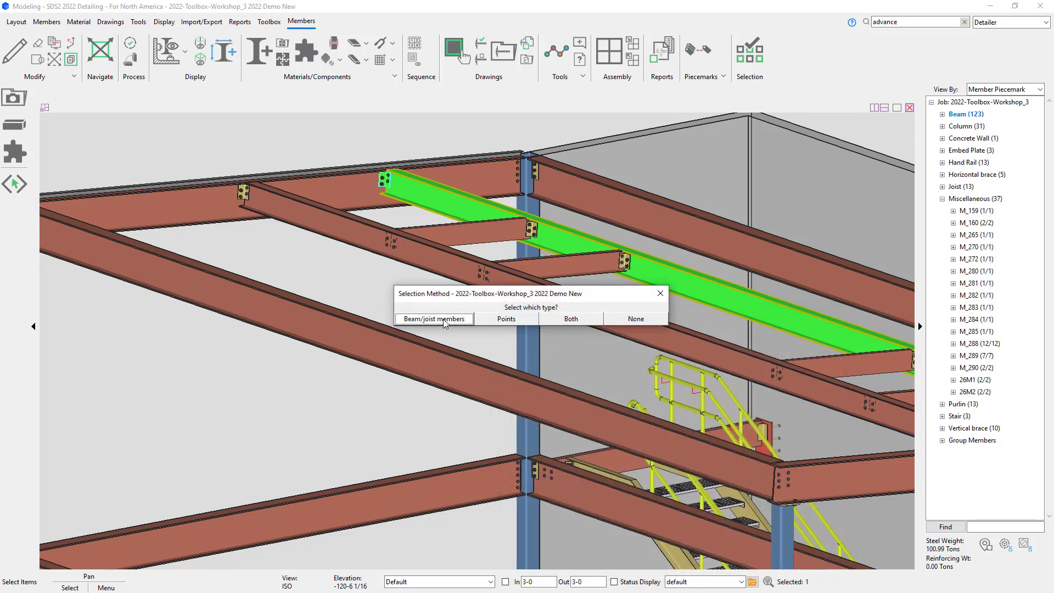
Step: Choose Beam/joist members as the selection method and pick the four infill beams framing into it
click(446, 318)
click(469, 241)
click(585, 267)
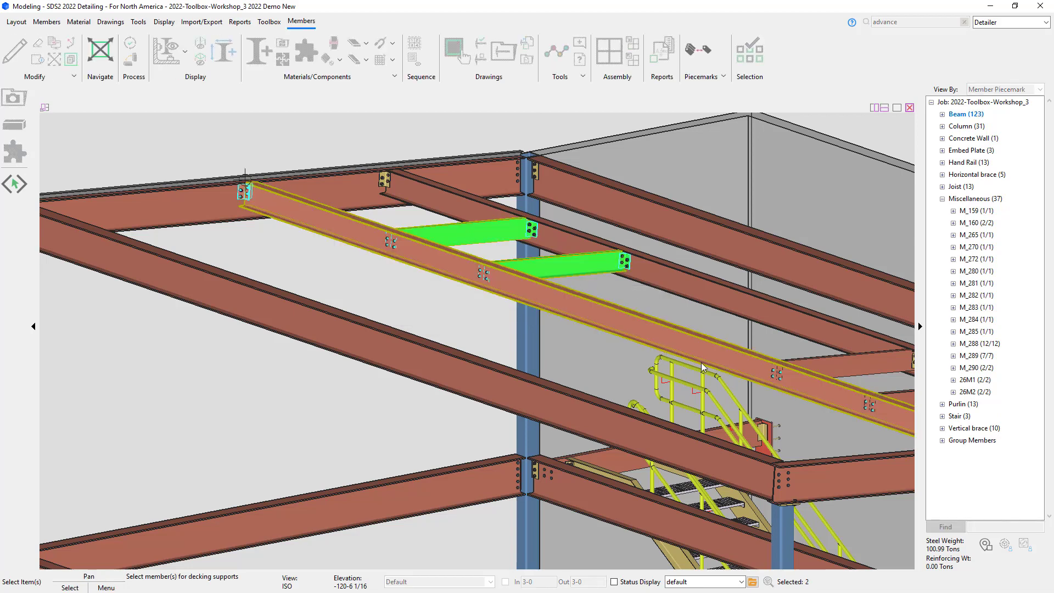
middle_drag(737, 374, 600, 360)
click(603, 324)
click(665, 359)
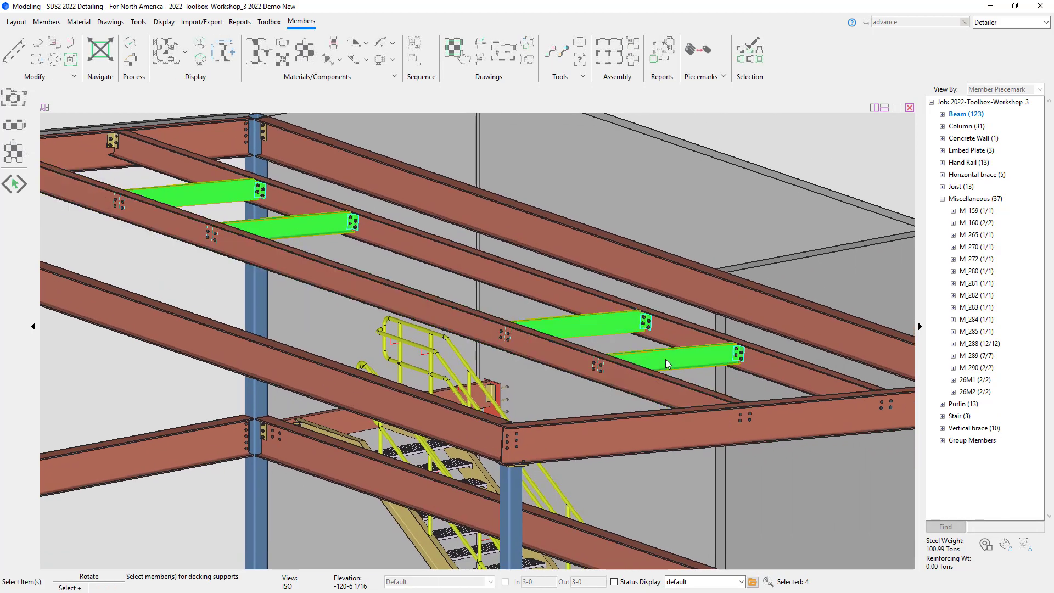
right_click(665, 360)
click(682, 381)
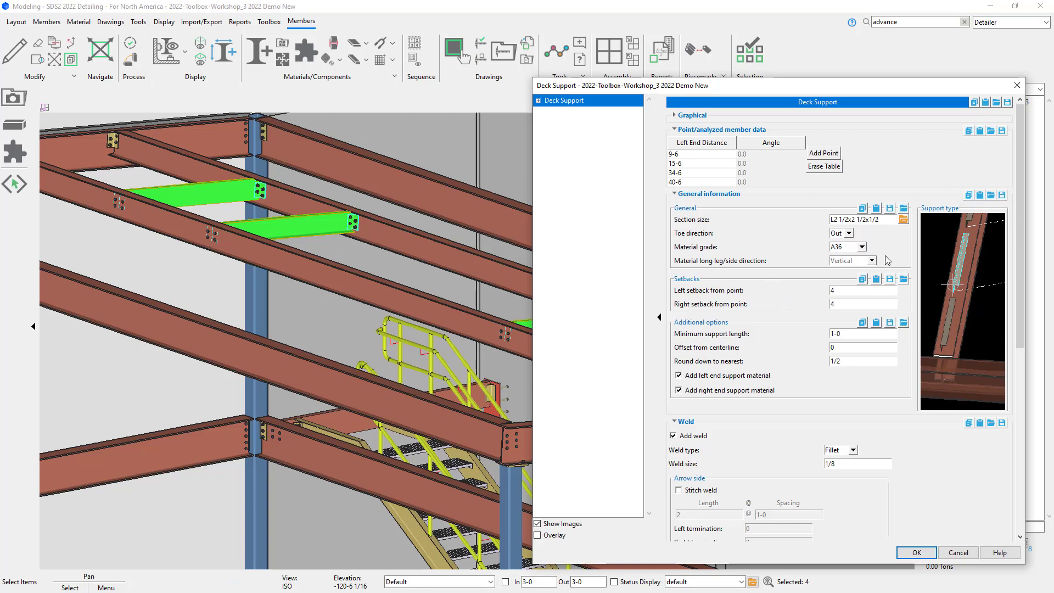
Step: Set the deck support section size to C6x13 and apply the deck support
click(903, 219)
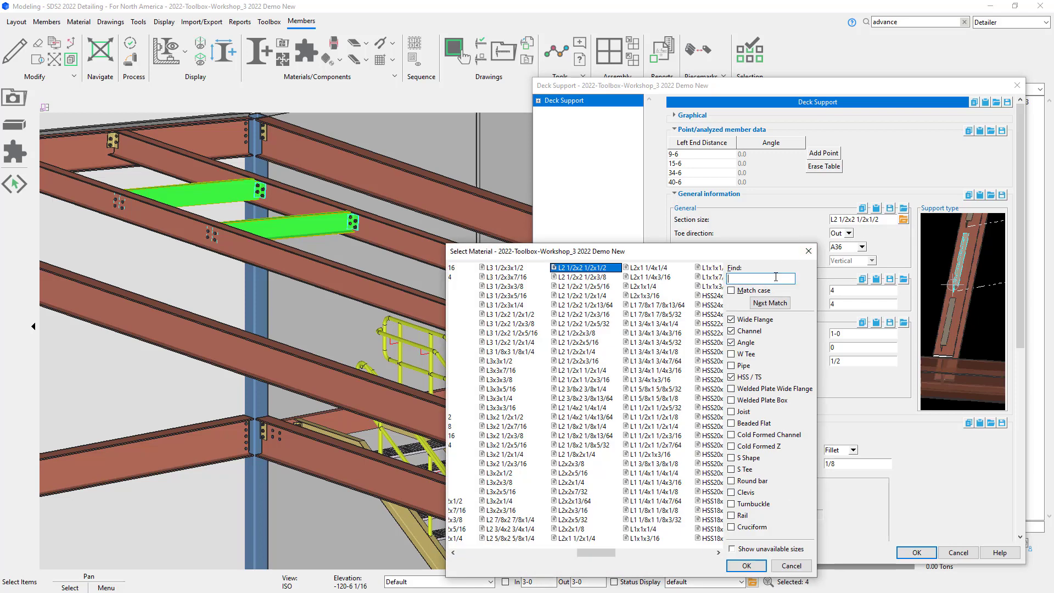
text(C)
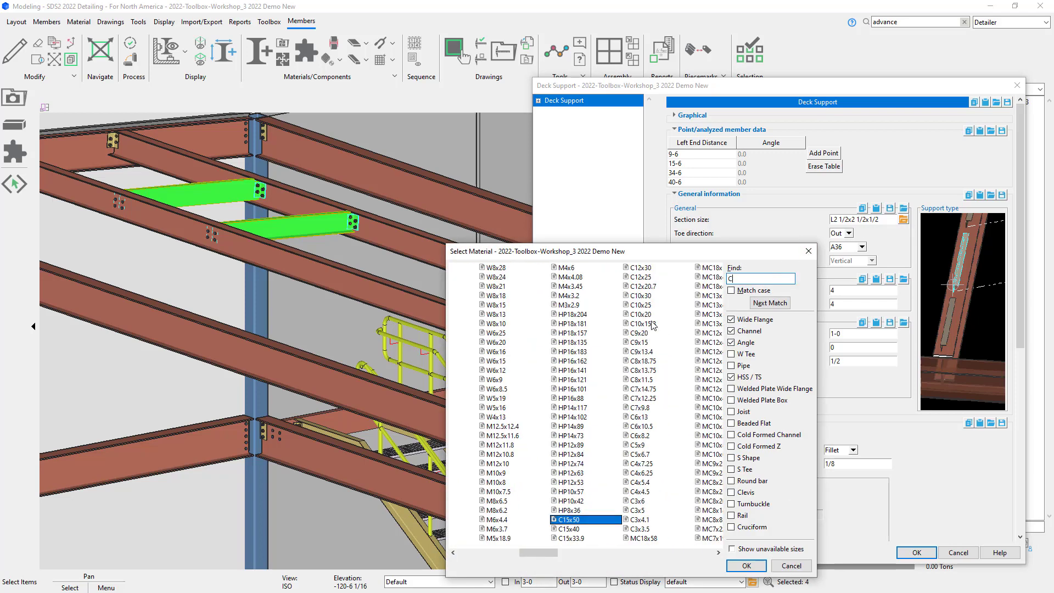
click(638, 417)
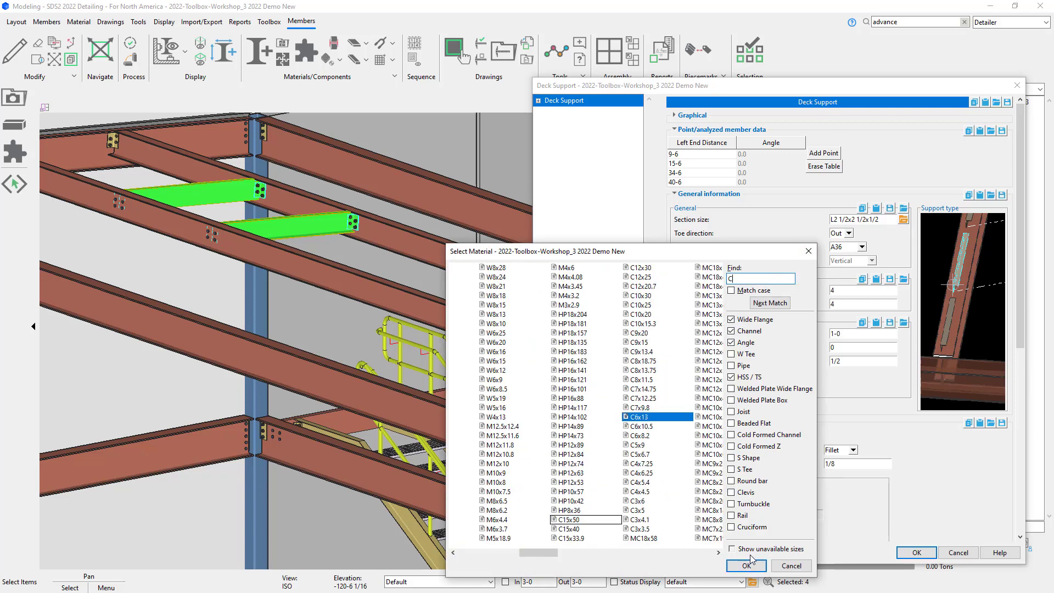
click(746, 565)
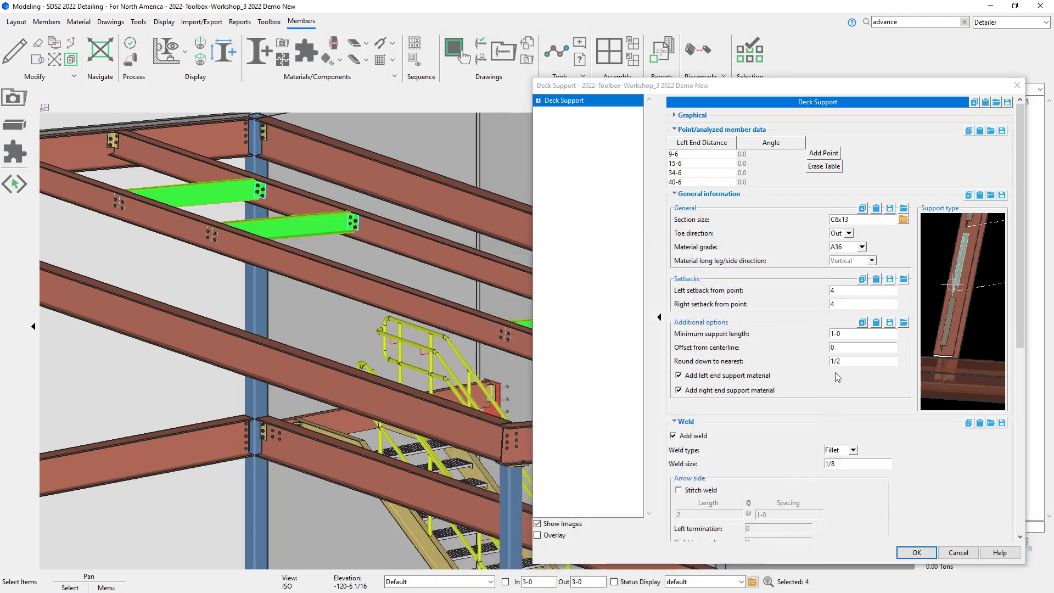
click(917, 553)
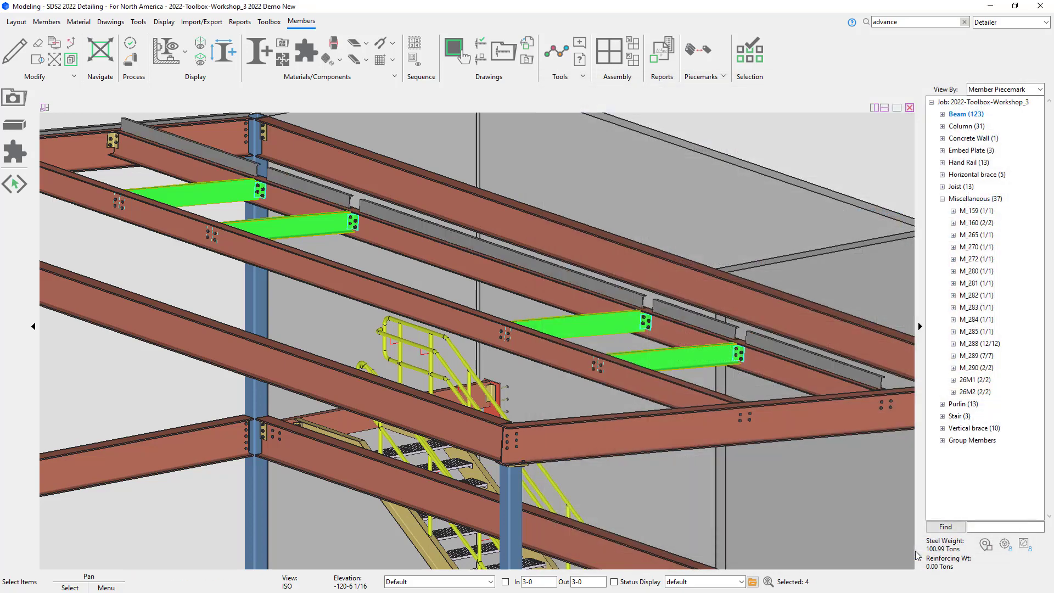
Step: Examine the new channel deck supports on the interior beam in 3D
scroll(846, 379, up, 3)
middle_drag(816, 376, 567, 366)
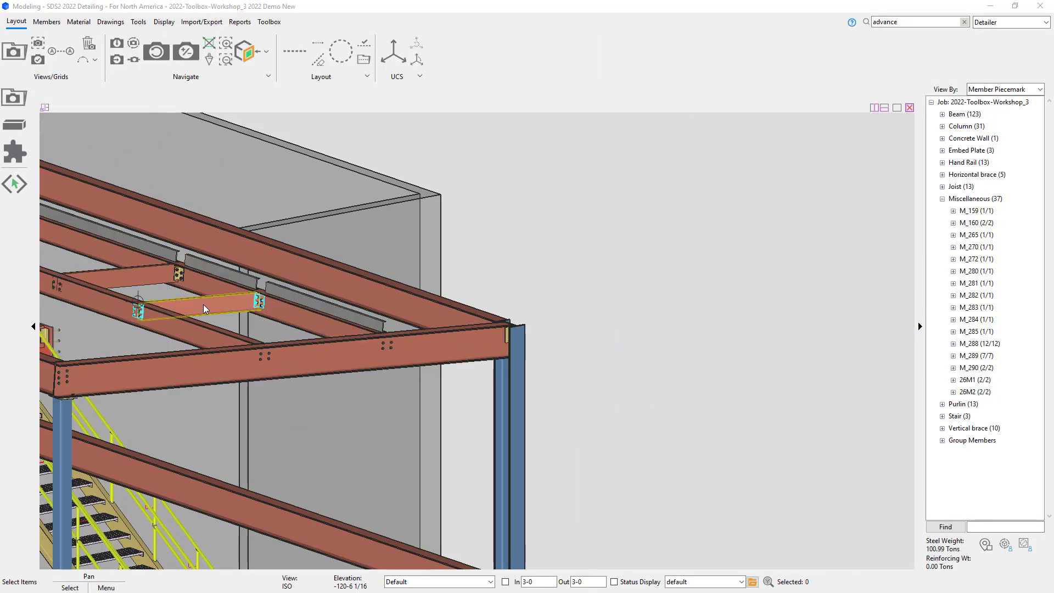
middle_drag(203, 304, 873, 472)
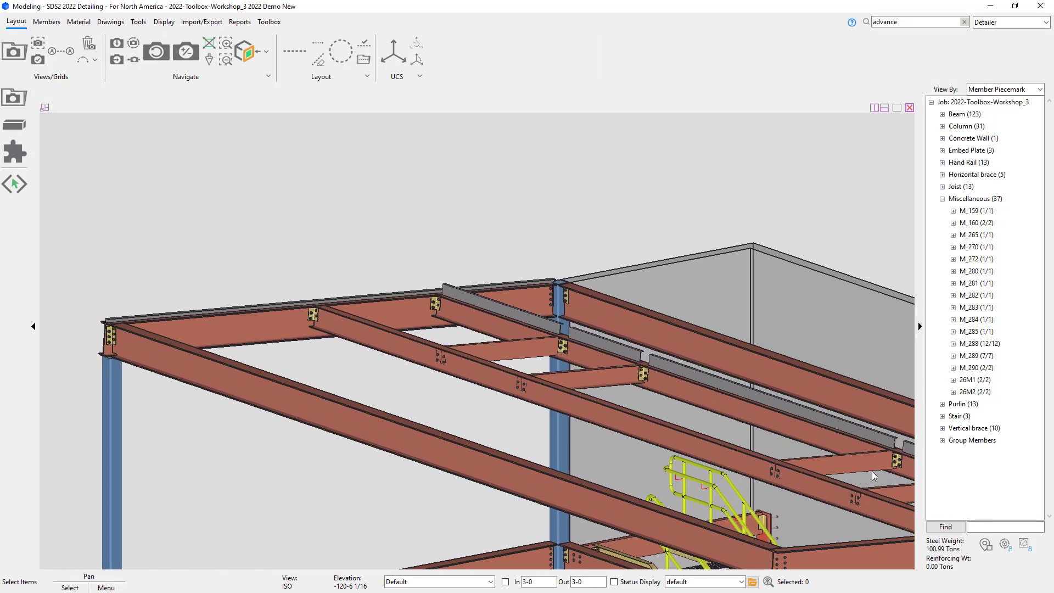
Step: Detail the upper edge beam with the default member annotation and dimensioning options
click(277, 323)
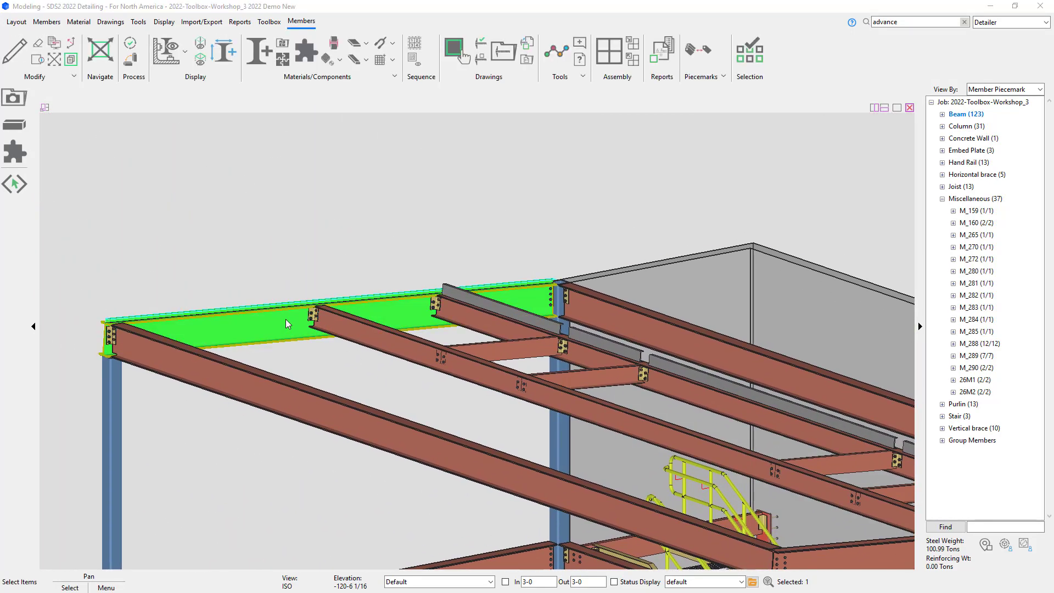
right_click(285, 320)
click(325, 298)
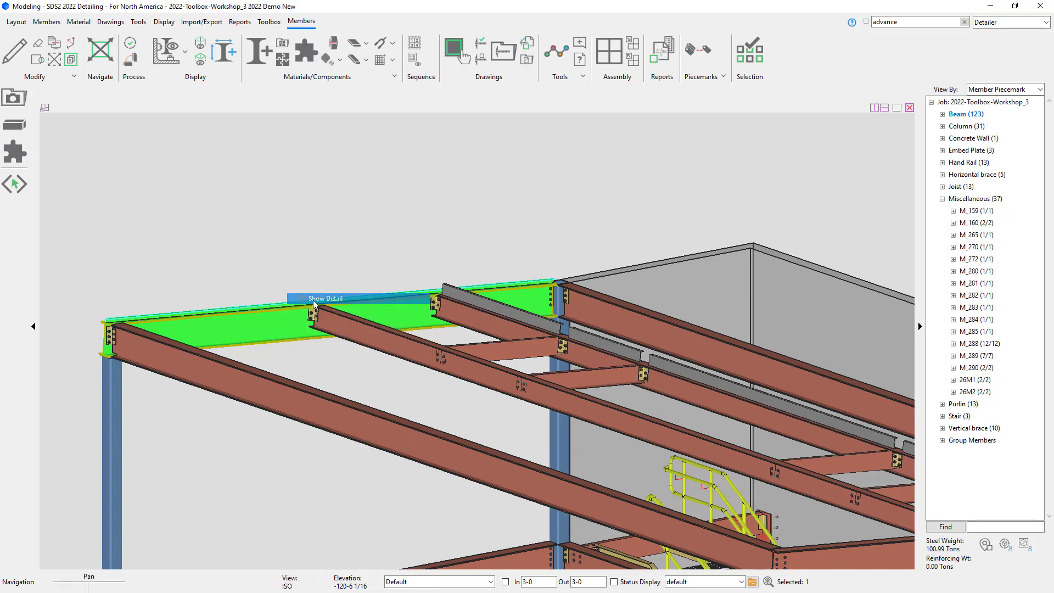
click(540, 363)
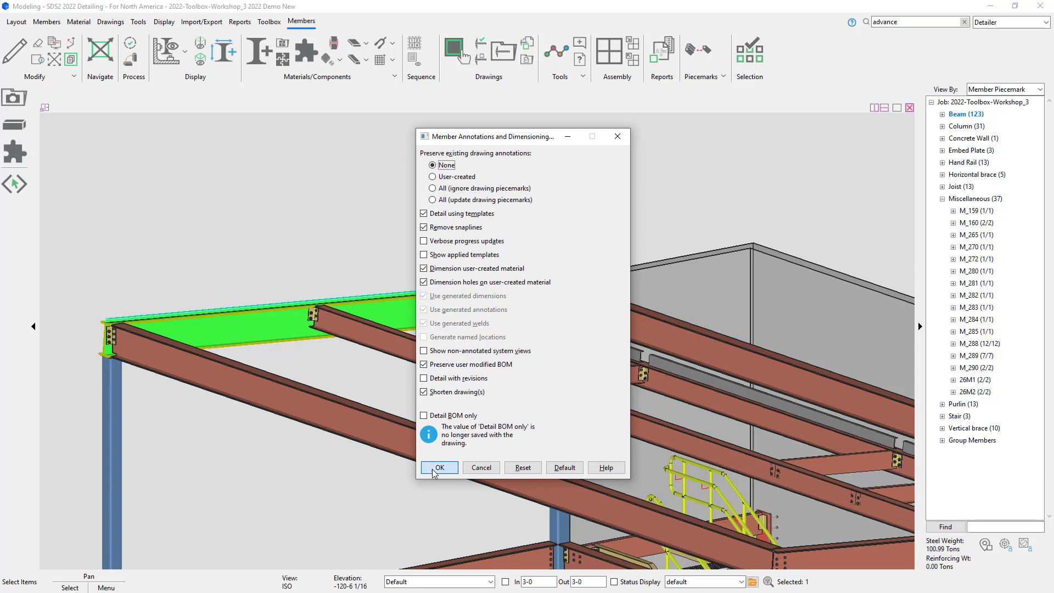
click(431, 467)
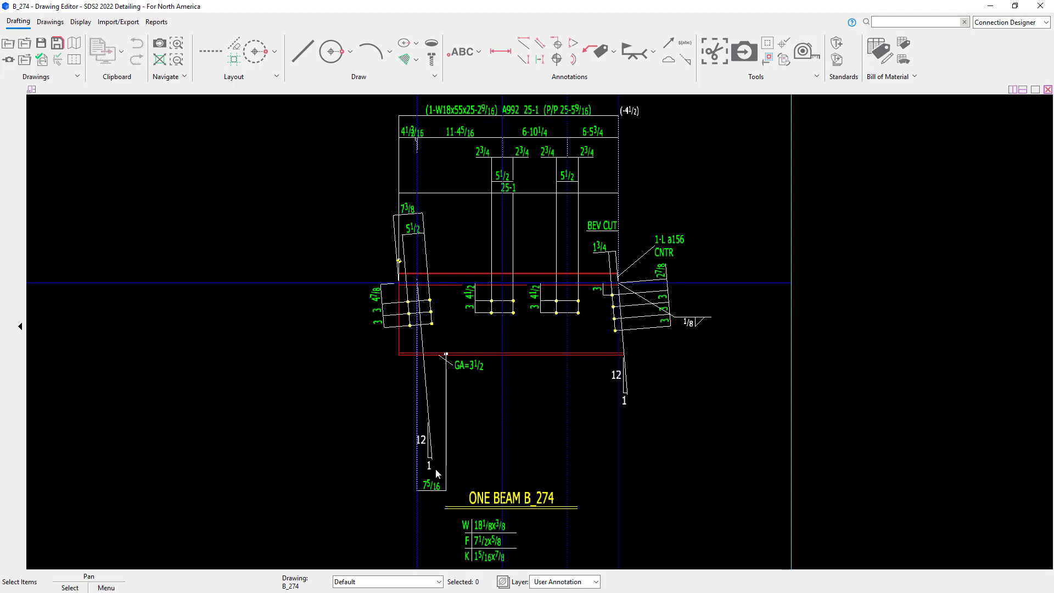
Step: Inspect the deck support angle label on the beam drawing and close the drawing editor
click(668, 247)
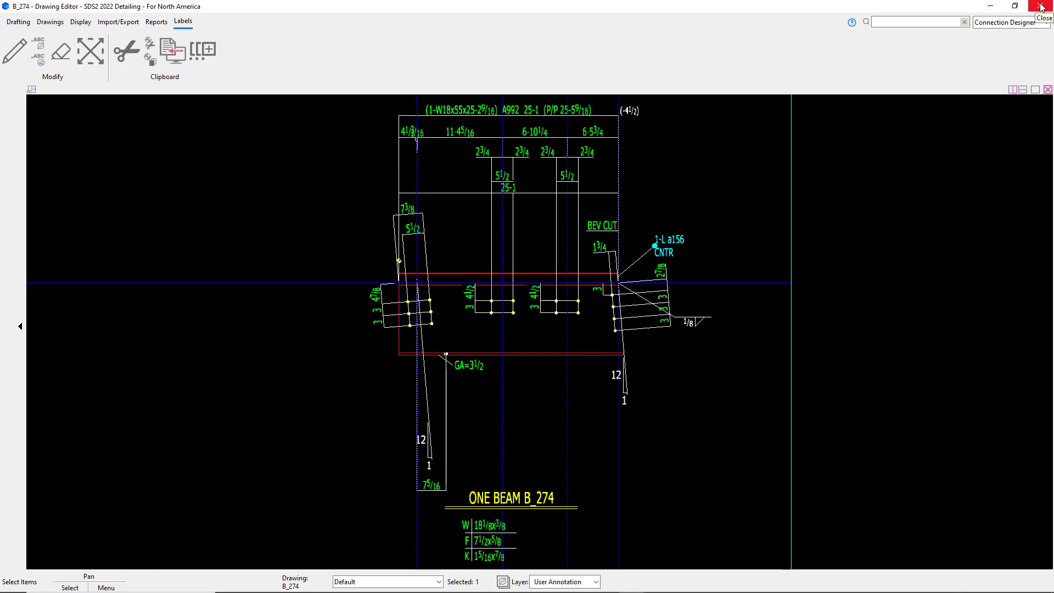
key(Escape)
click(992, 8)
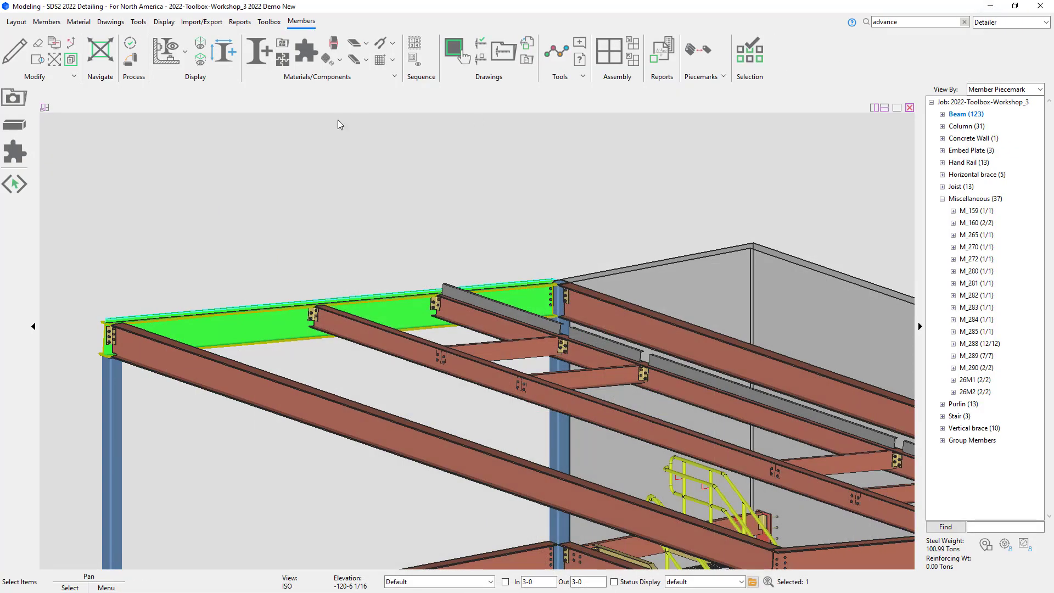
Step: In the 112-0 view, select the beam framing into the column at gridline C and add a Column Deck Support - Beam component
click(13, 98)
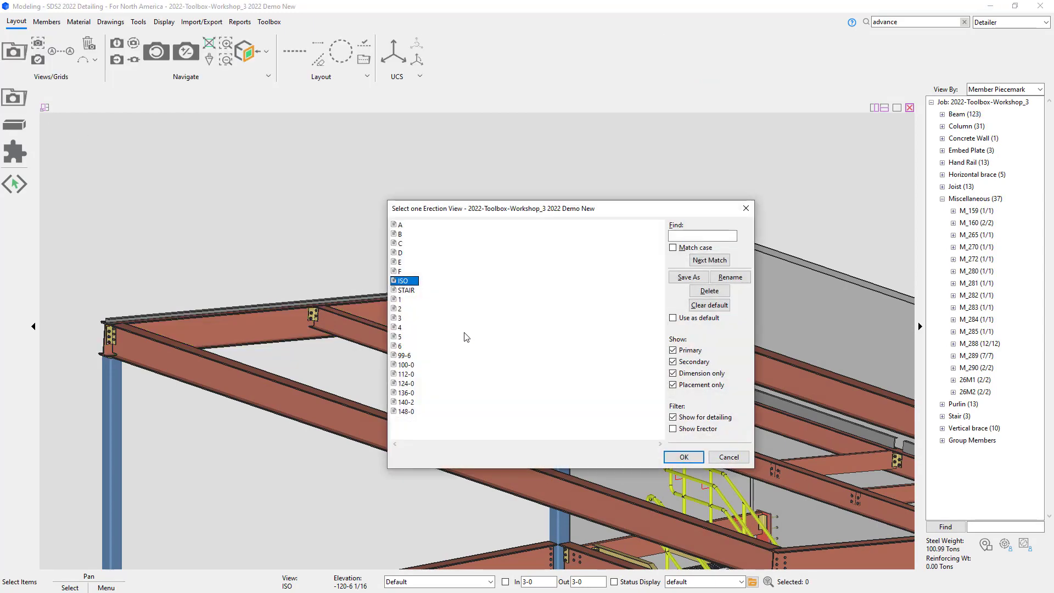
double_click(405, 375)
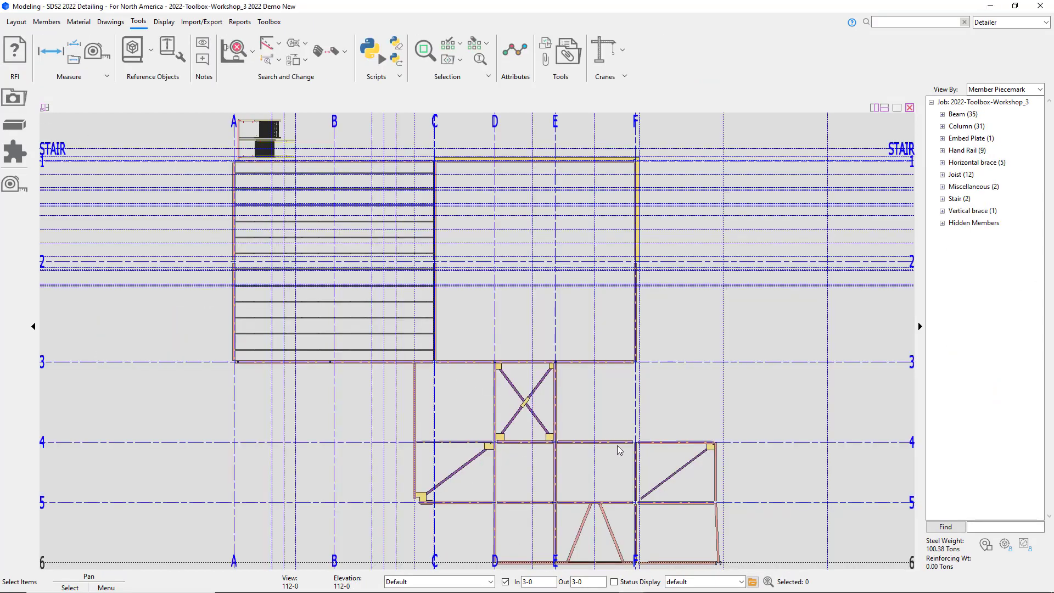
scroll(428, 160, up, 6)
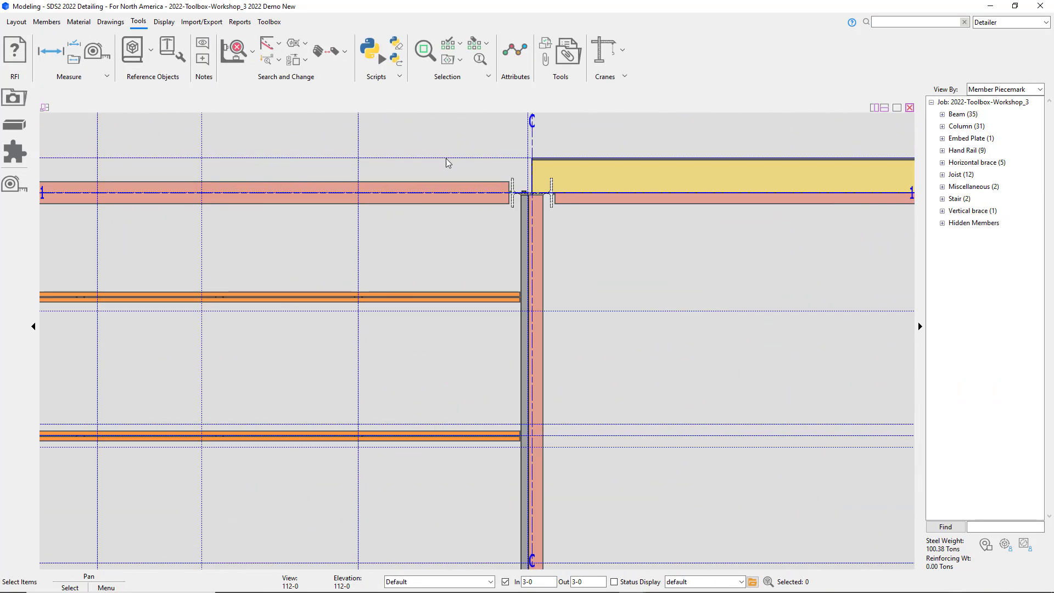
middle_drag(472, 212, 579, 94)
scroll(475, 338, up, 3)
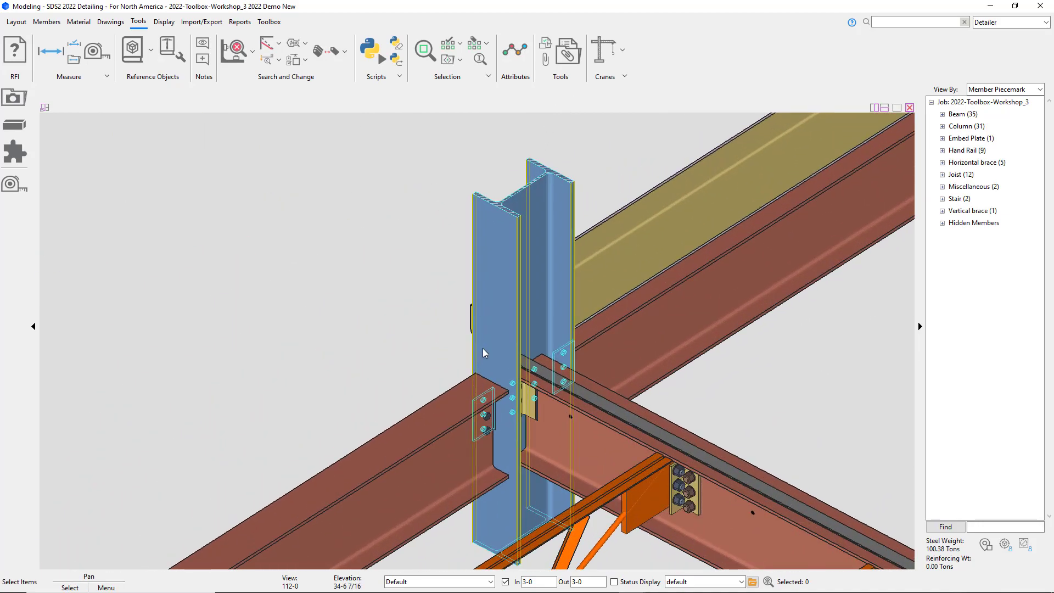
click(580, 453)
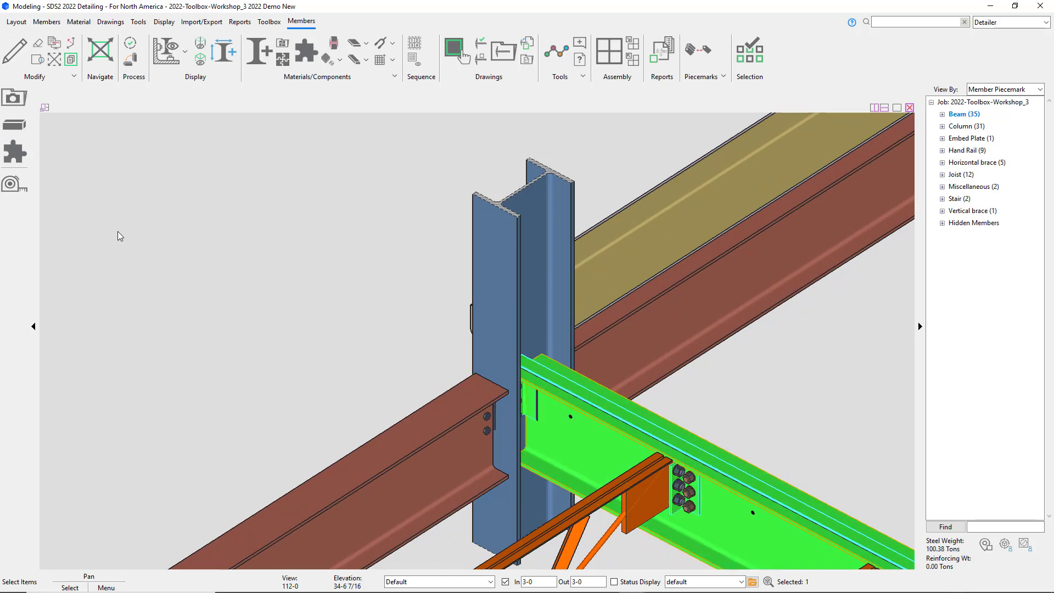
click(19, 154)
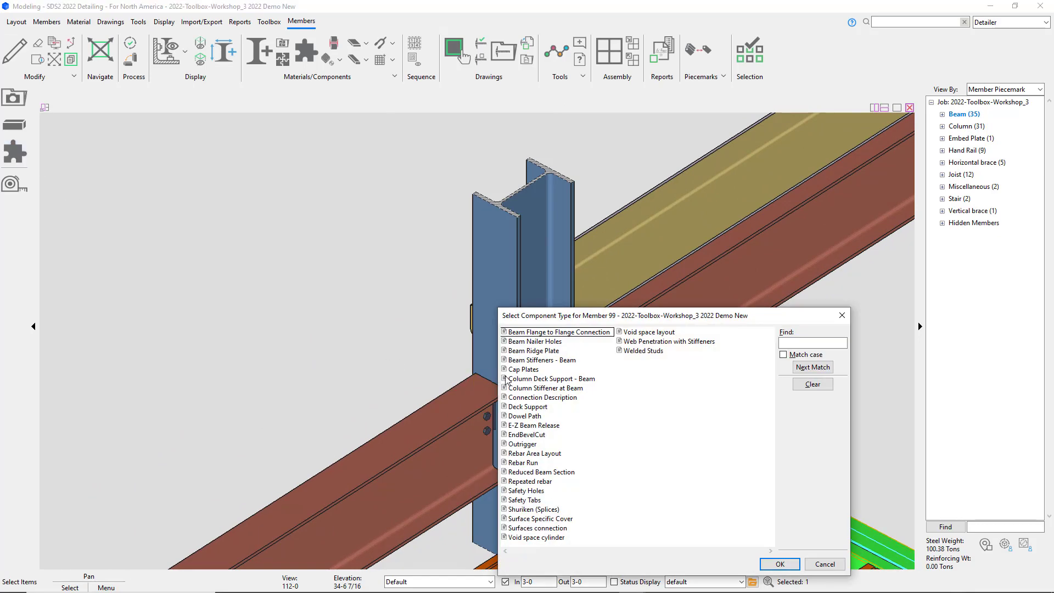
click(520, 381)
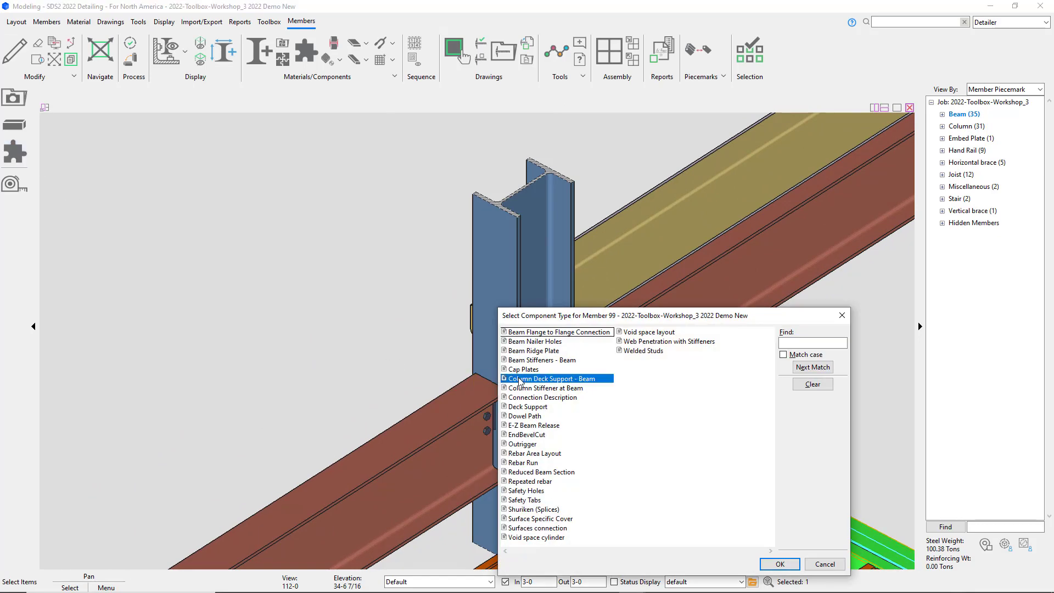
click(780, 563)
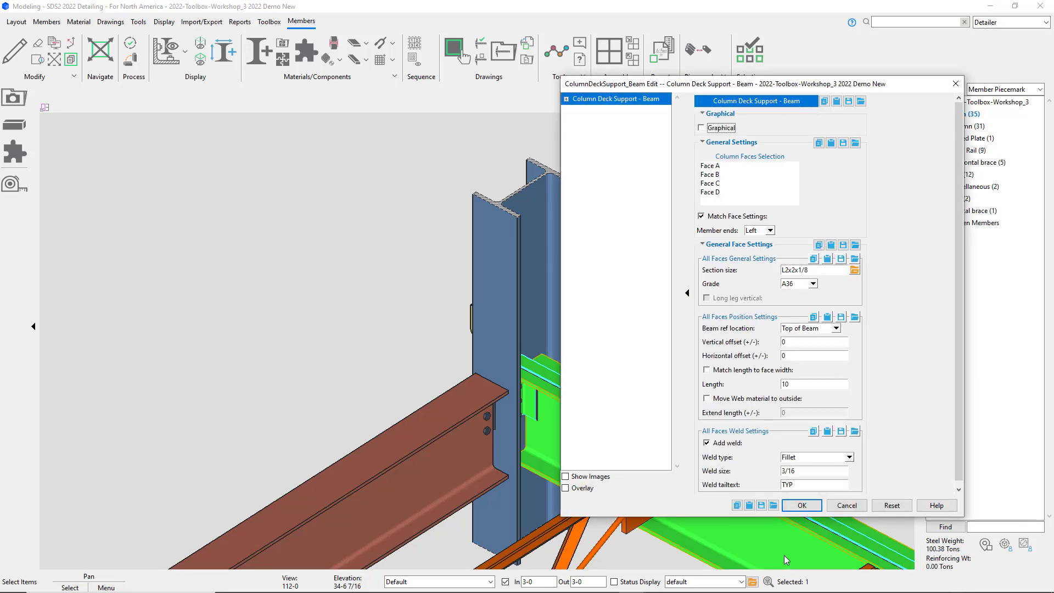
Step: Set the Column Deck Support to column Face A at the right member end, with vertical offset 8 and length 11
click(708, 166)
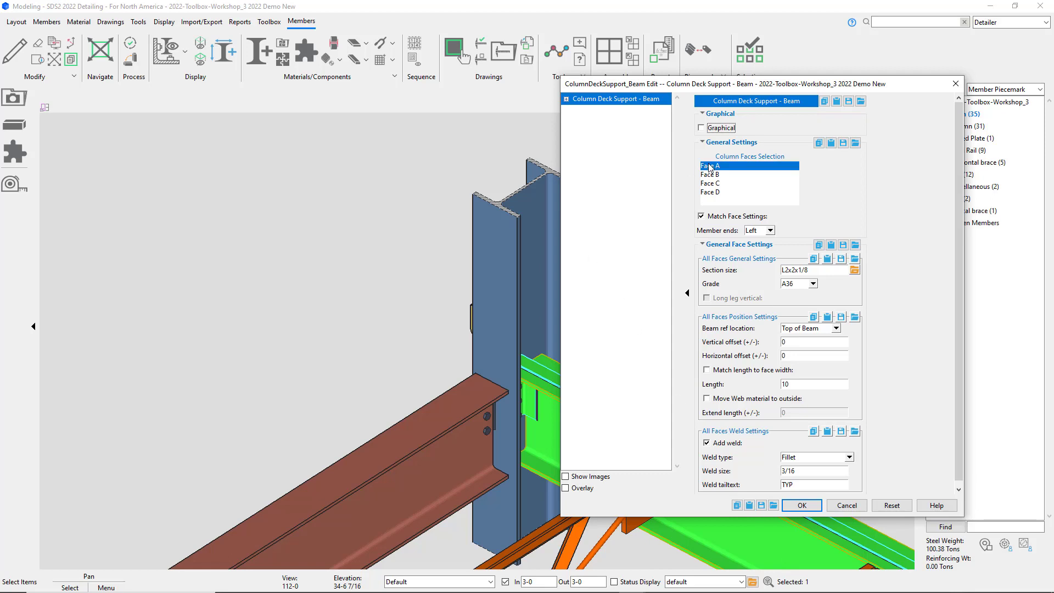
click(760, 231)
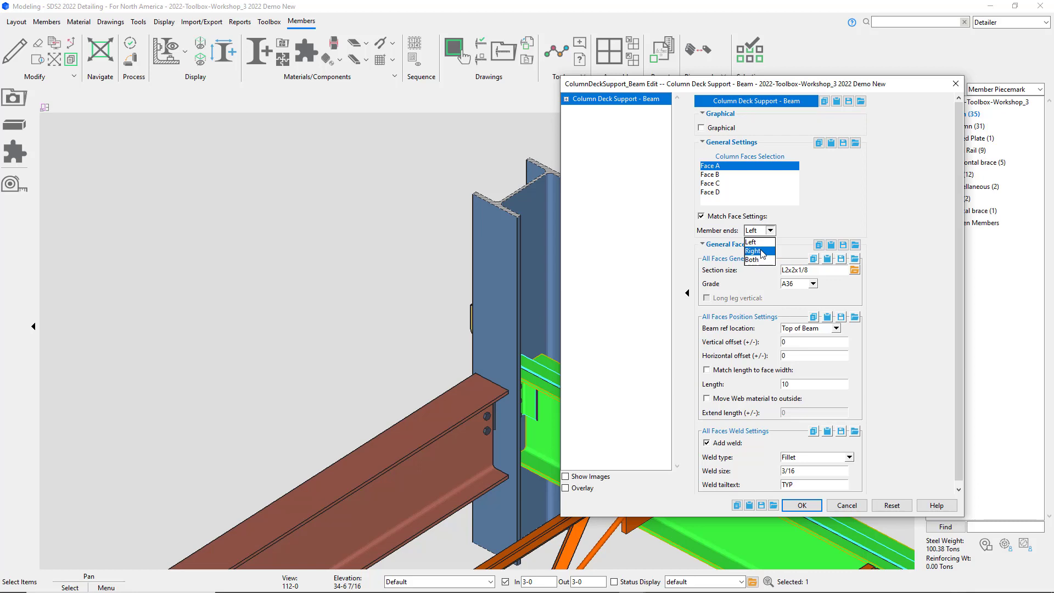
click(761, 251)
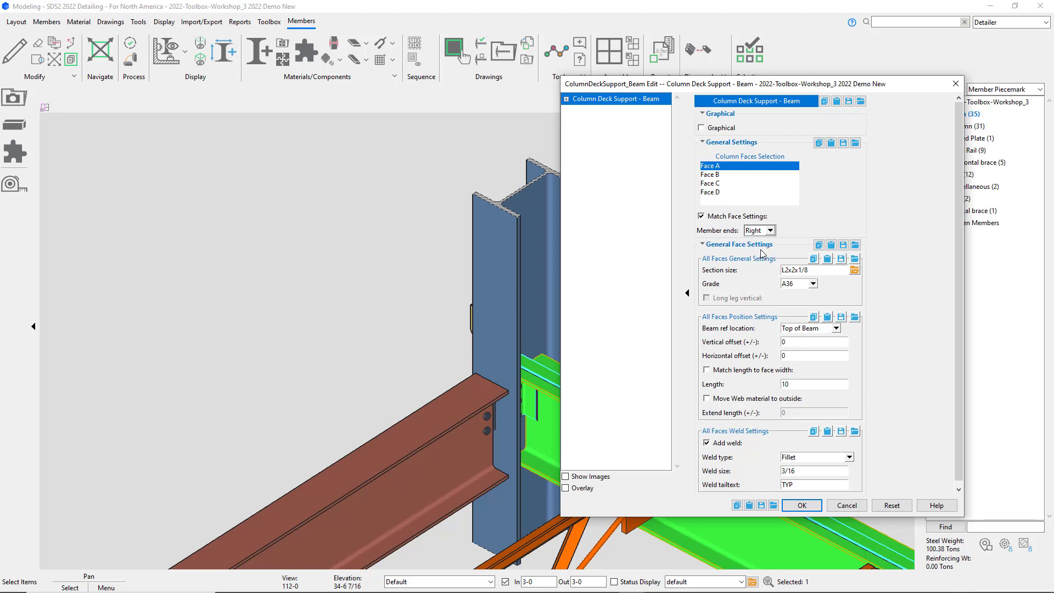
click(855, 270)
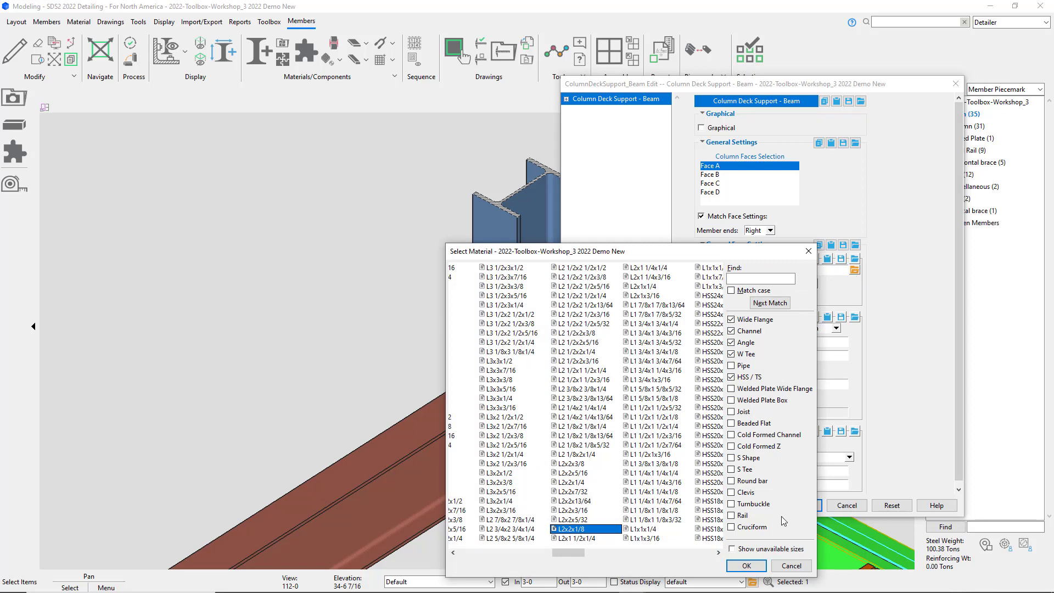
click(744, 566)
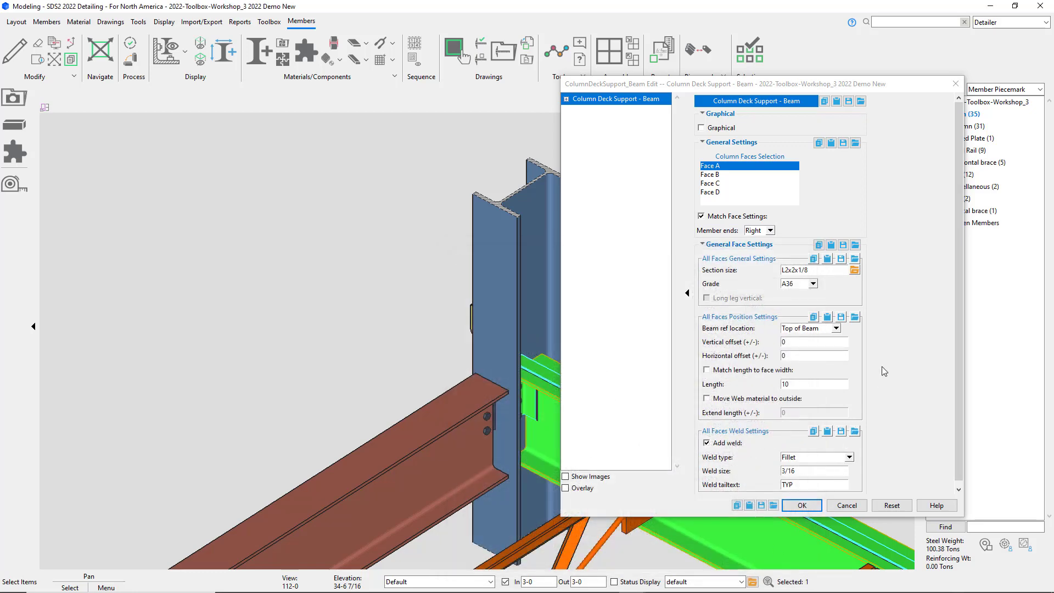
click(804, 342)
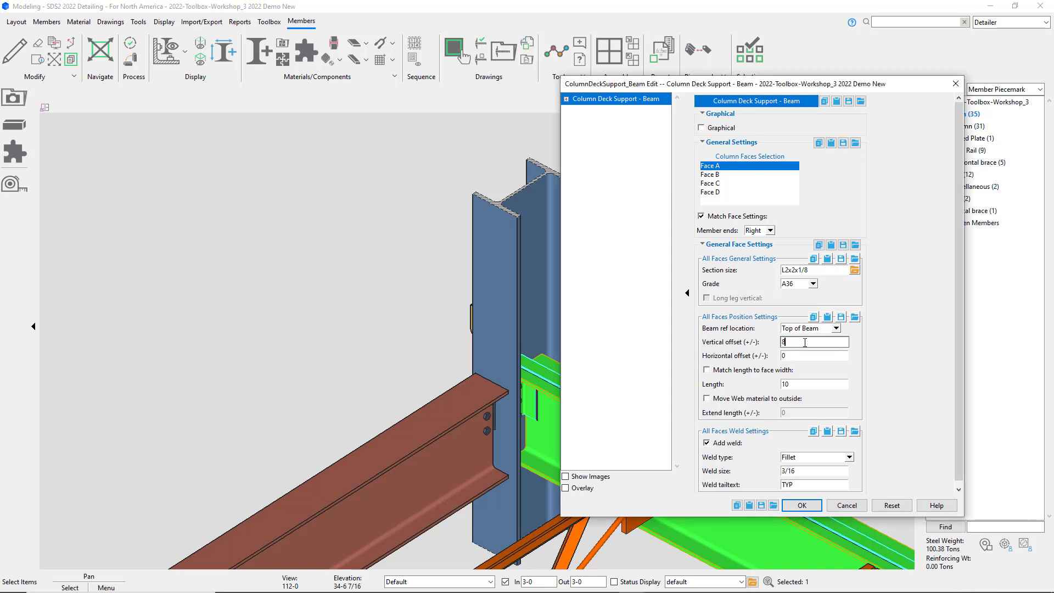
click(803, 383)
drag(960, 385, 964, 411)
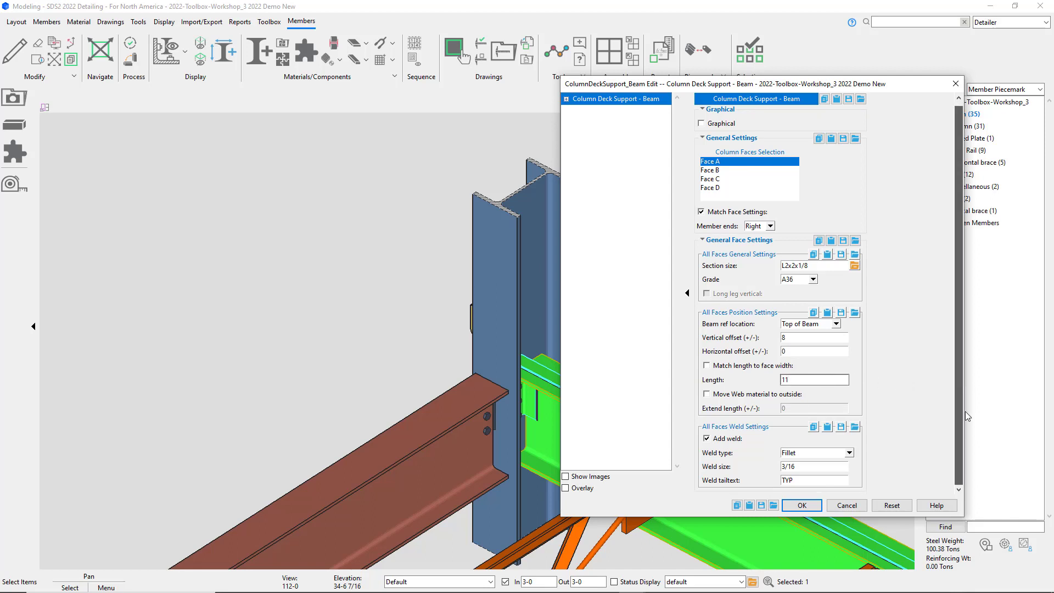
click(799, 511)
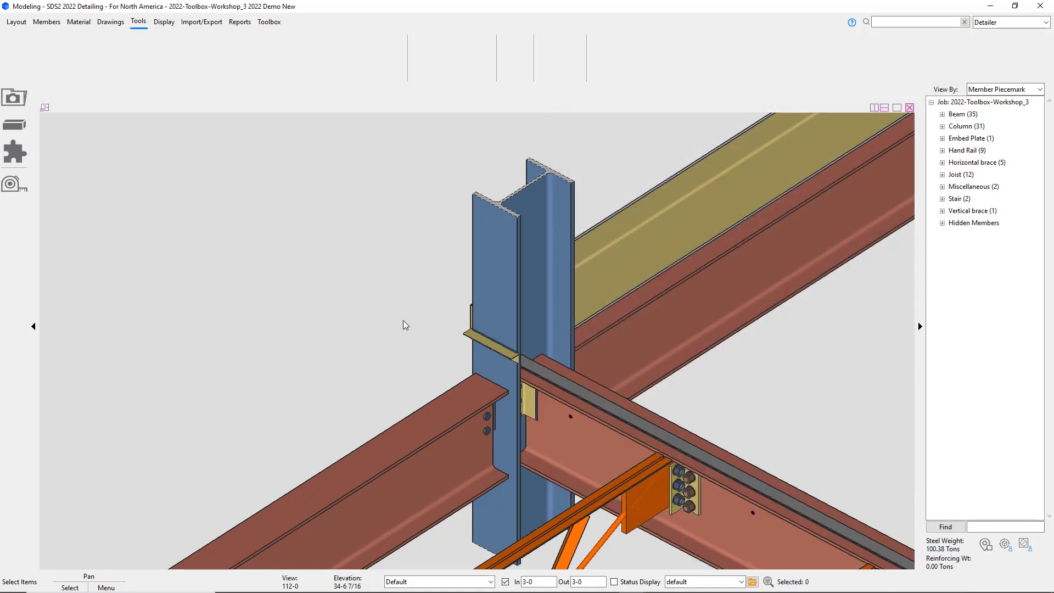
Step: Edit the new deck support angle so its length matches the column face width
scroll(518, 349, up, 2)
scroll(494, 362, up, 2)
scroll(483, 367, up, 2)
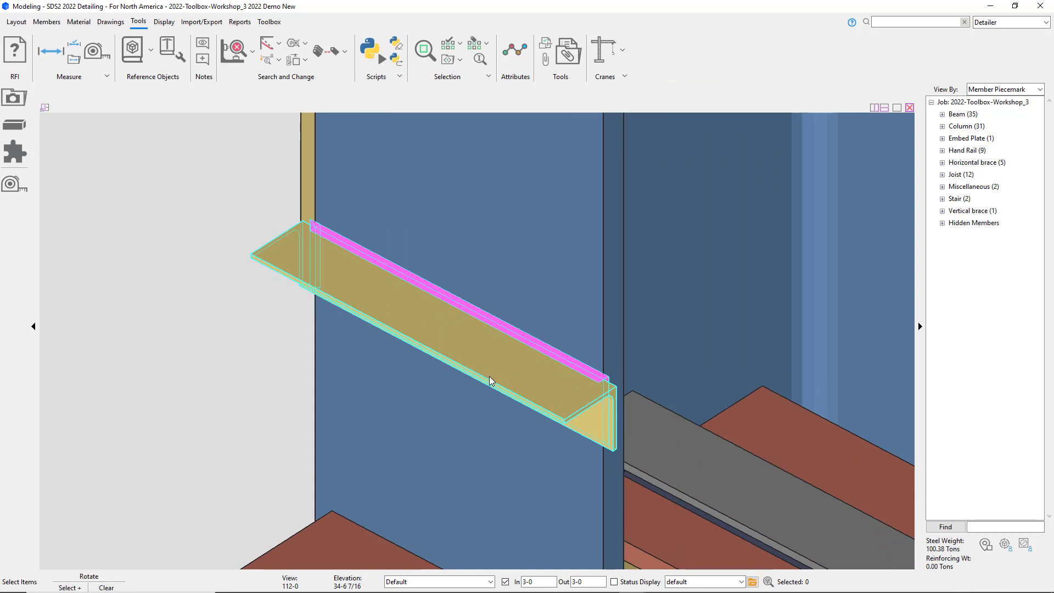
shift+middle_drag(489, 380, 499, 349)
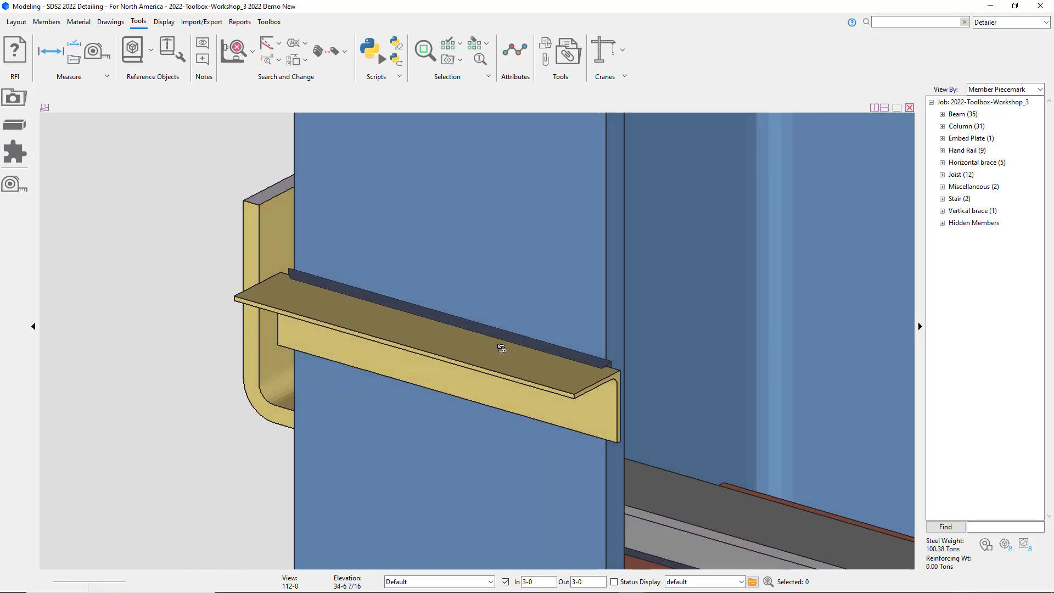
double_click(487, 362)
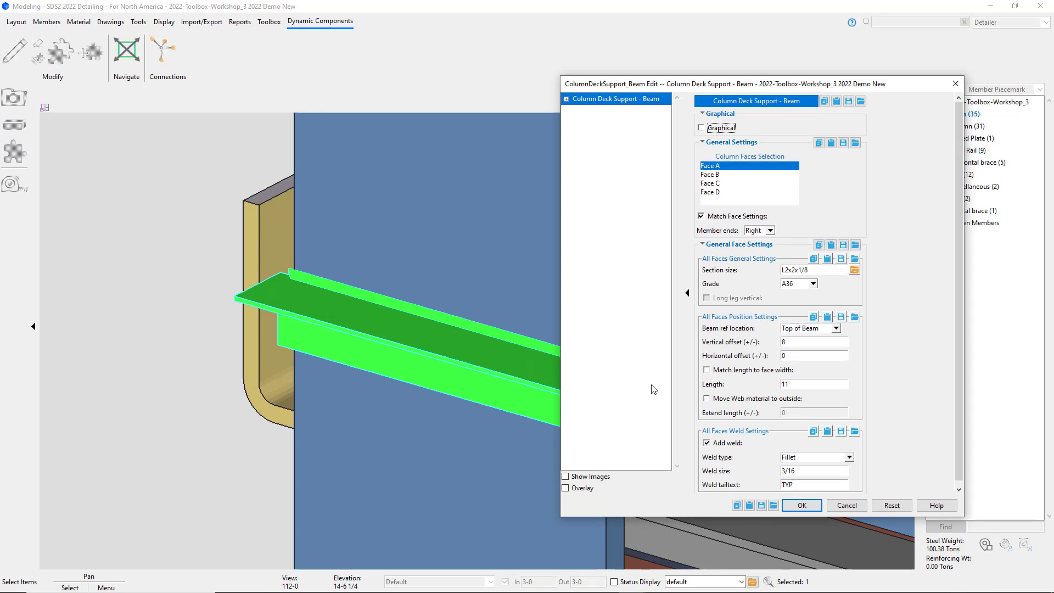
click(733, 371)
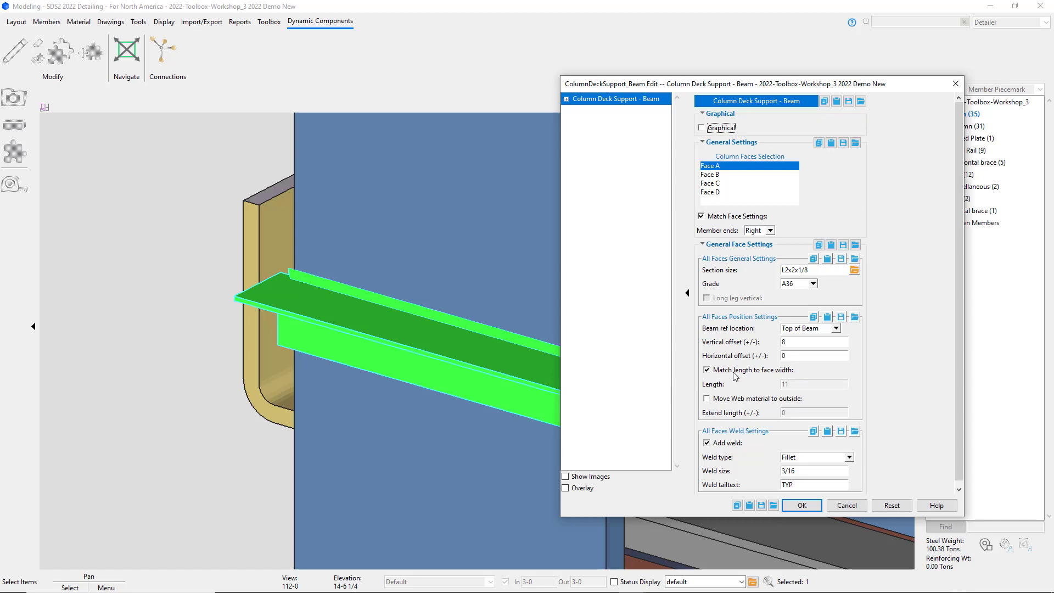
click(801, 505)
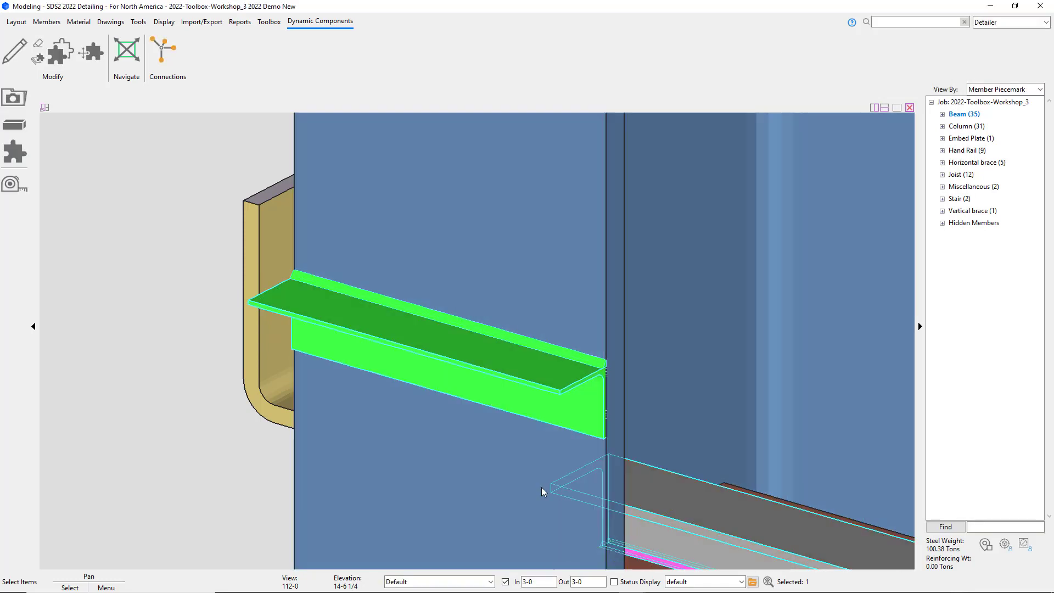
Step: Reassign the column deck support angle to column Face B
click(245, 475)
double_click(421, 343)
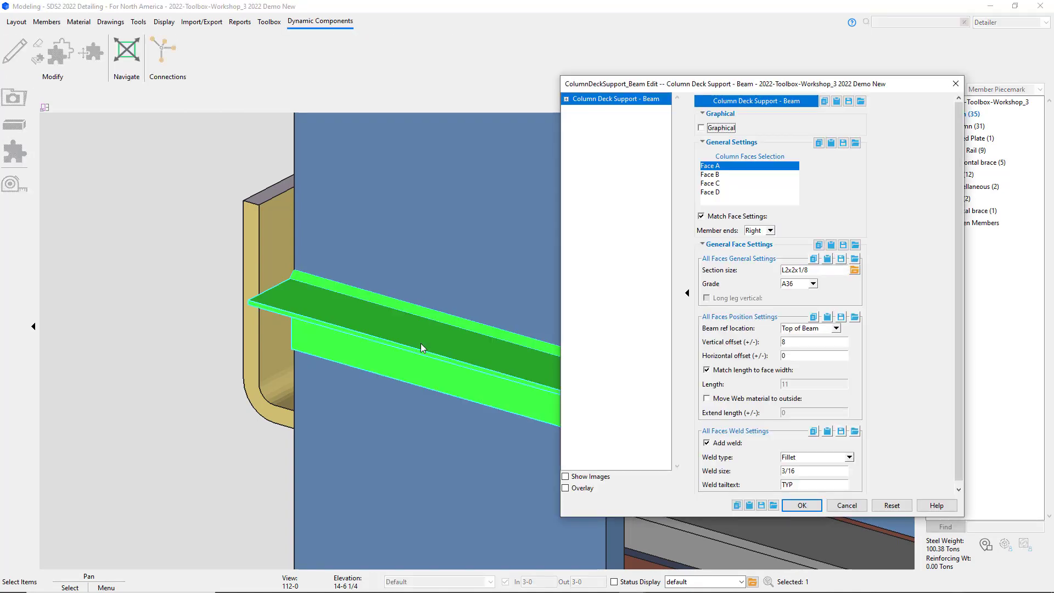
click(715, 175)
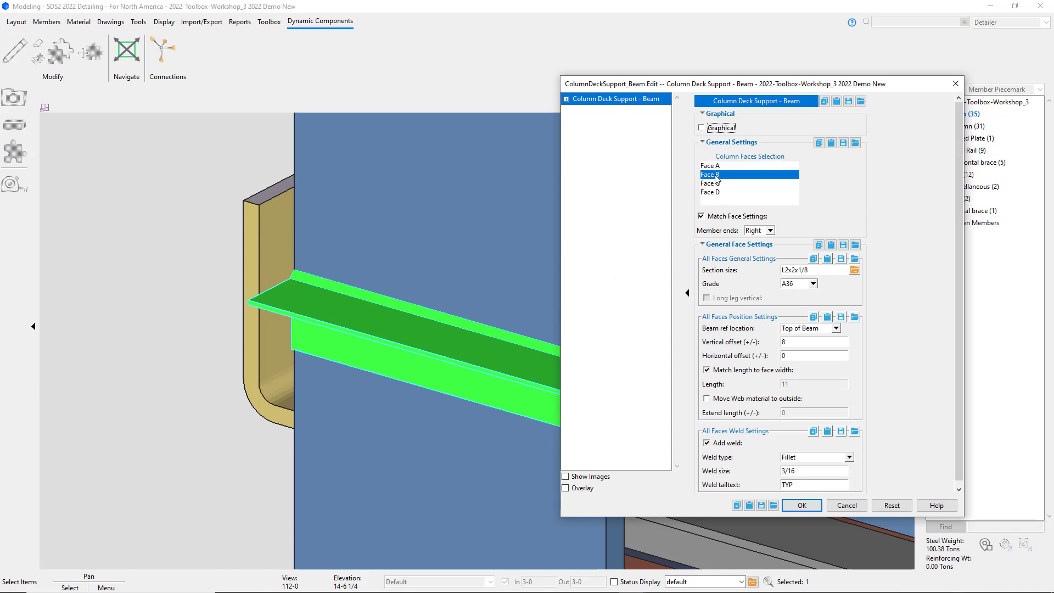
click(802, 505)
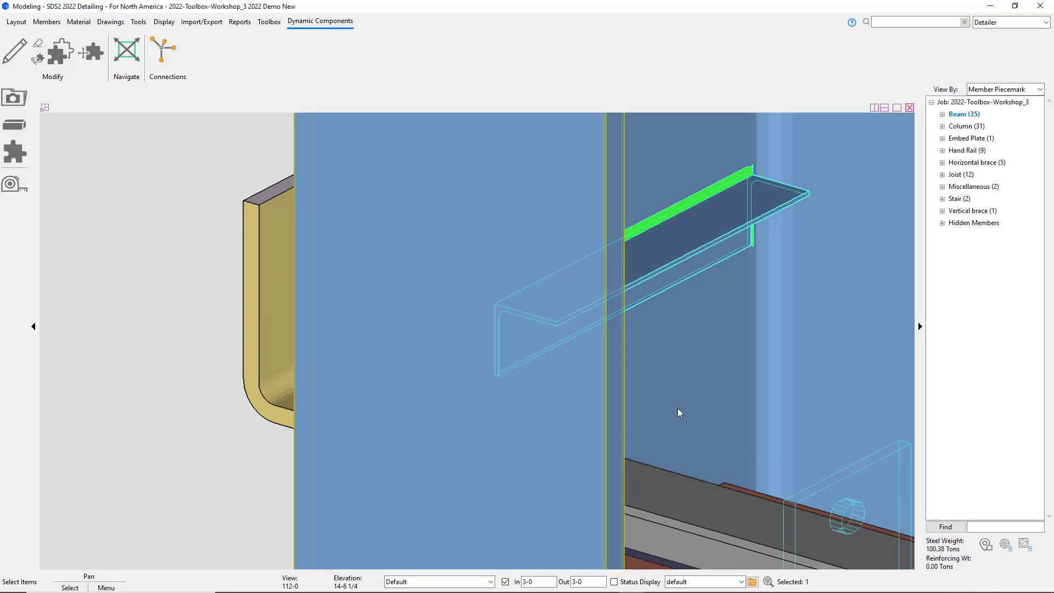
Step: Edit the deck support to clear match length to face width and move the web material to outside
middle_drag(677, 413, 598, 408)
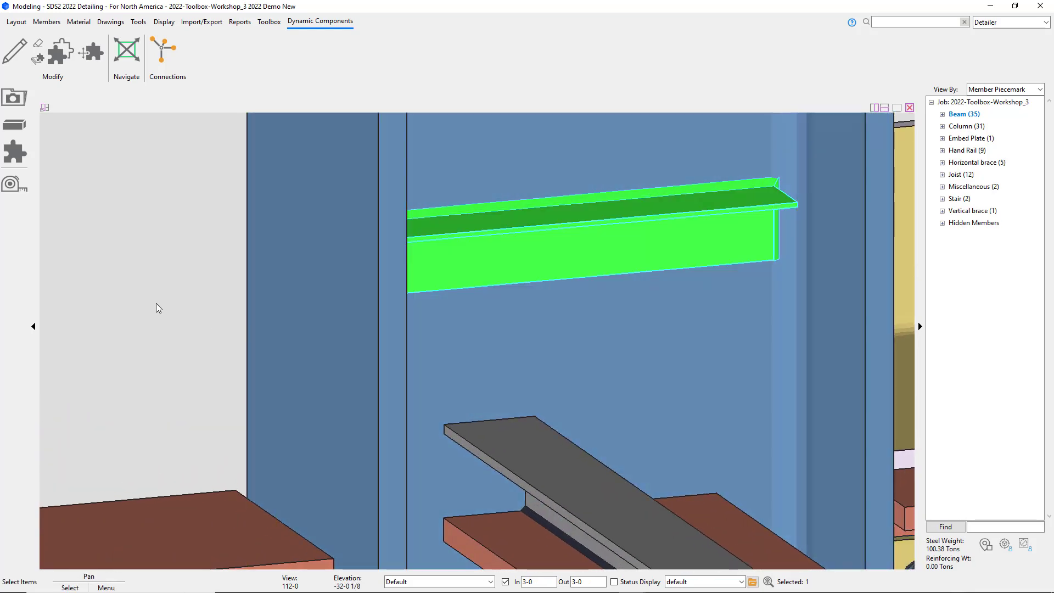
click(156, 303)
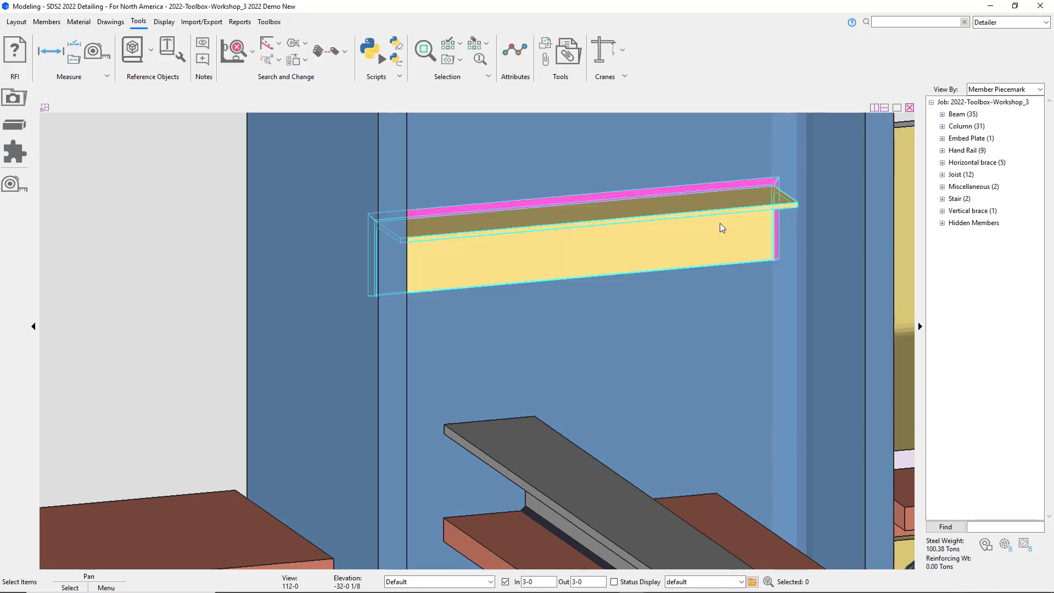
double_click(720, 223)
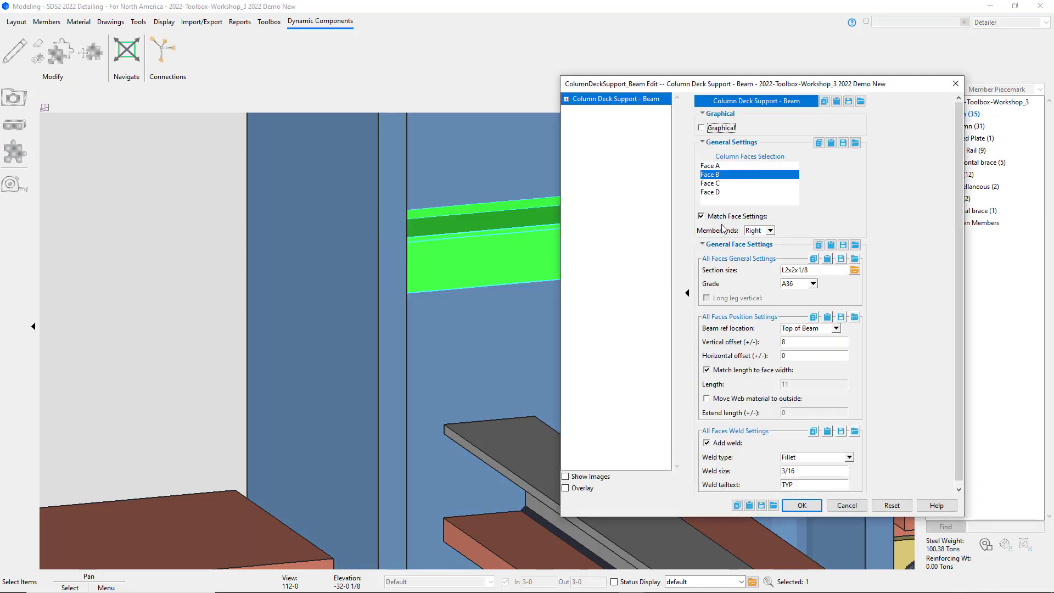
click(747, 399)
click(798, 504)
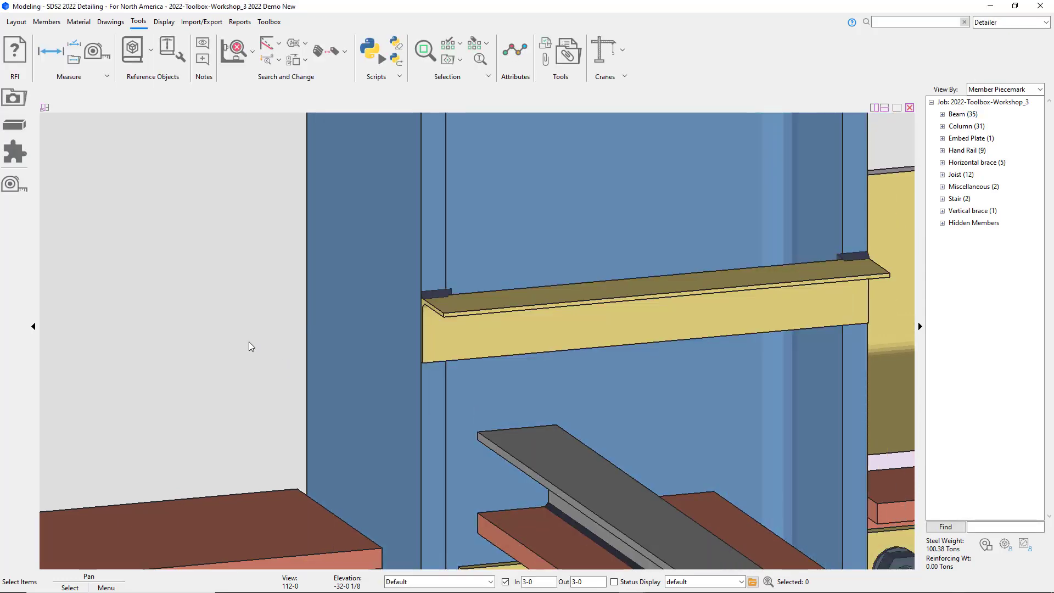
Step: Set the deck support angle's extend length to -1/2
double_click(528, 332)
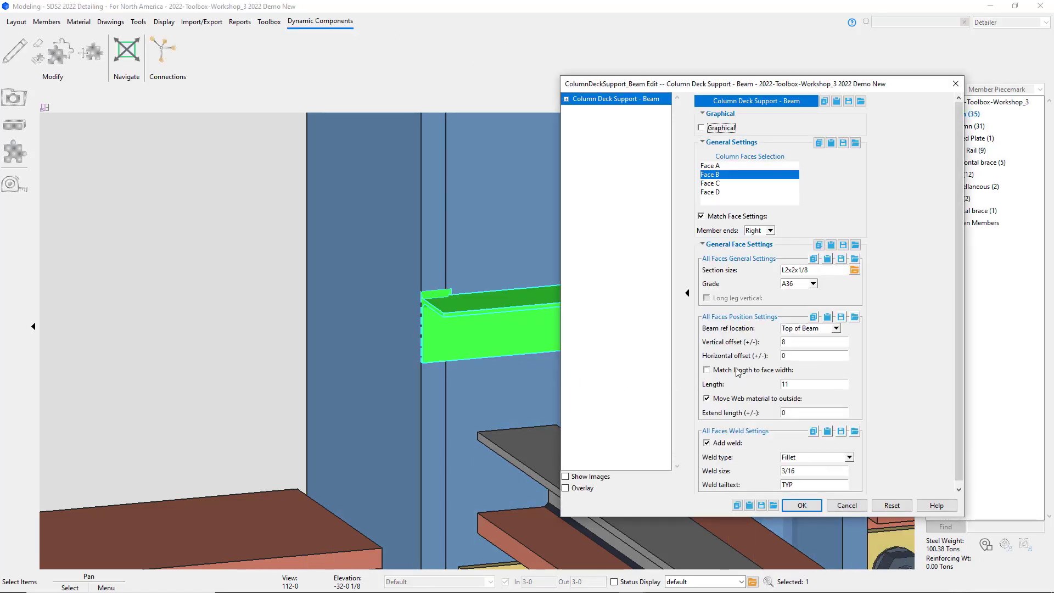
click(807, 412)
click(802, 505)
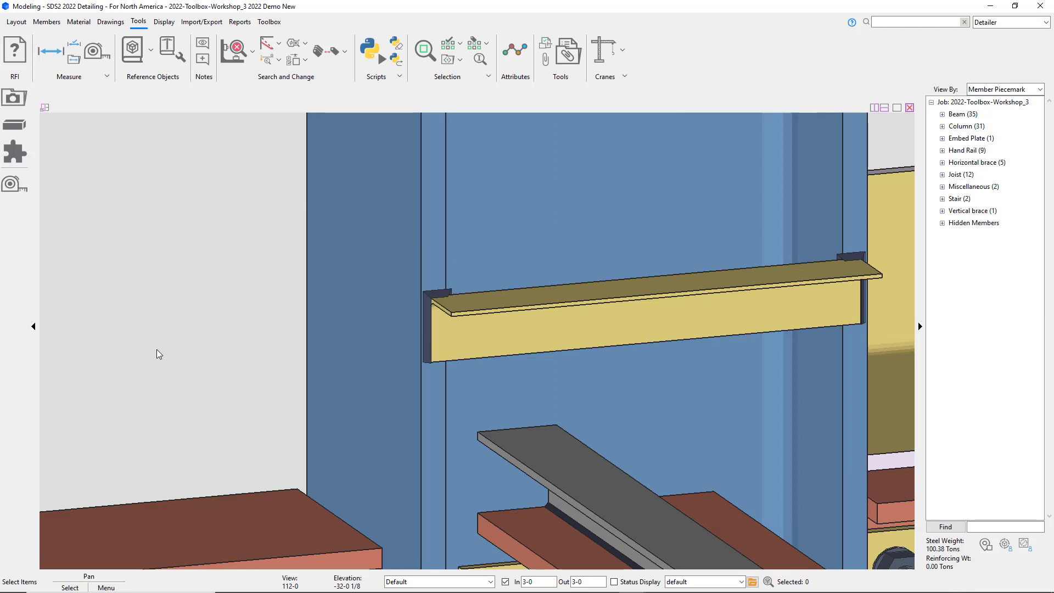
Step: Reference the deck support to the bottom of beam with a vertical offset of -8
double_click(515, 317)
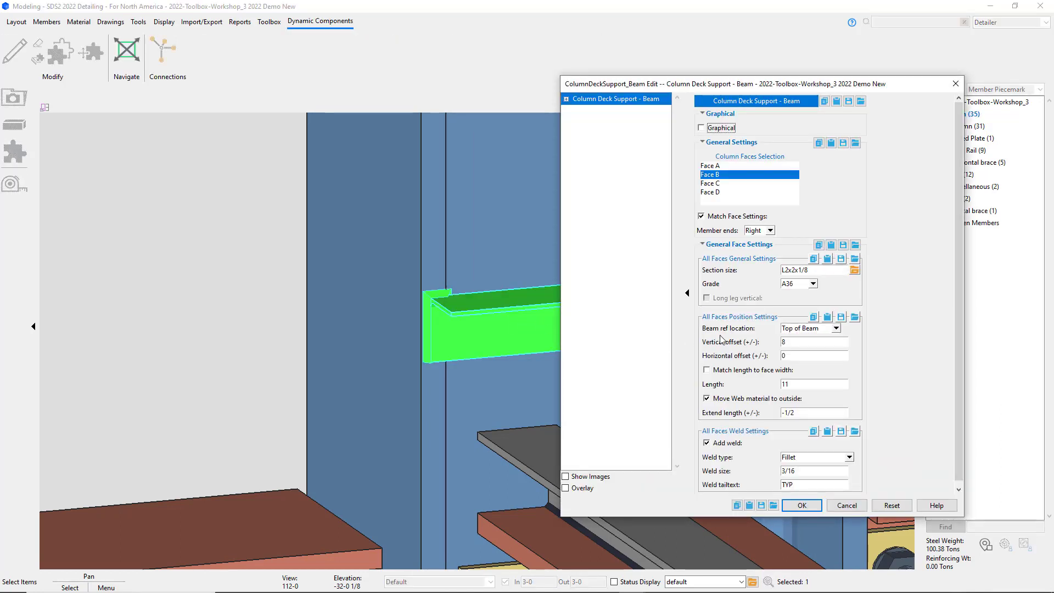
click(810, 329)
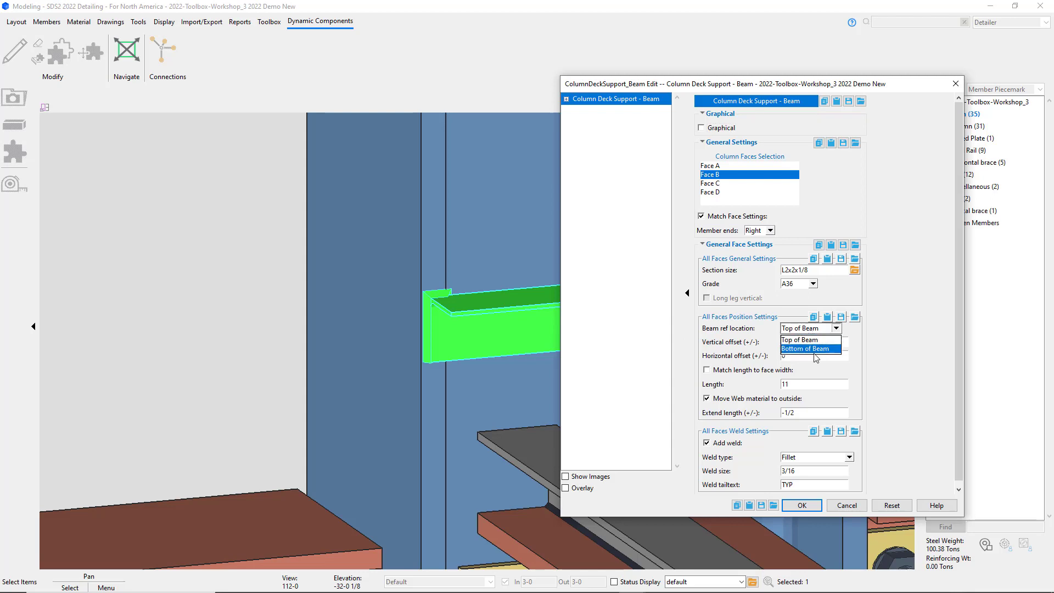
click(814, 349)
double_click(803, 342)
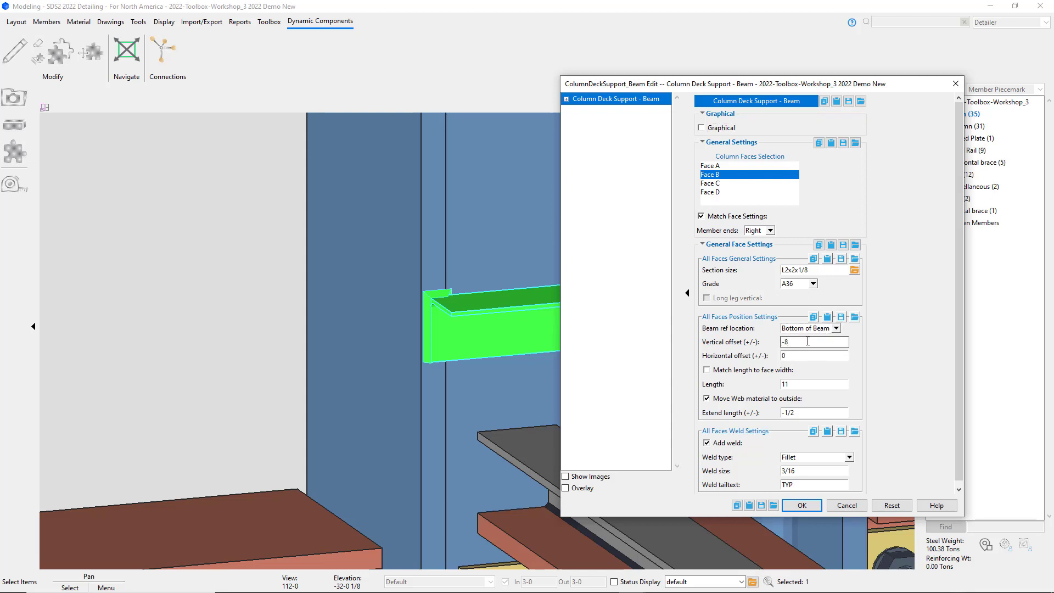
click(812, 509)
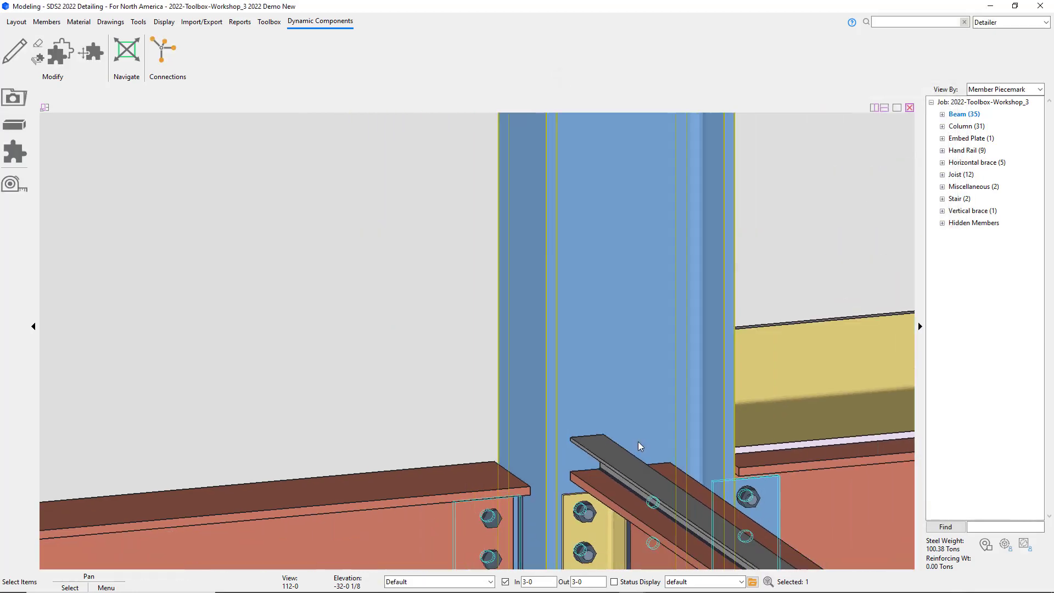
Step: Apply the deck support to column Faces A and B, referenced to top of beam with vertical offset 8
middle_drag(637, 441, 515, 192)
shift+middle_drag(545, 350, 474, 284)
click(555, 491)
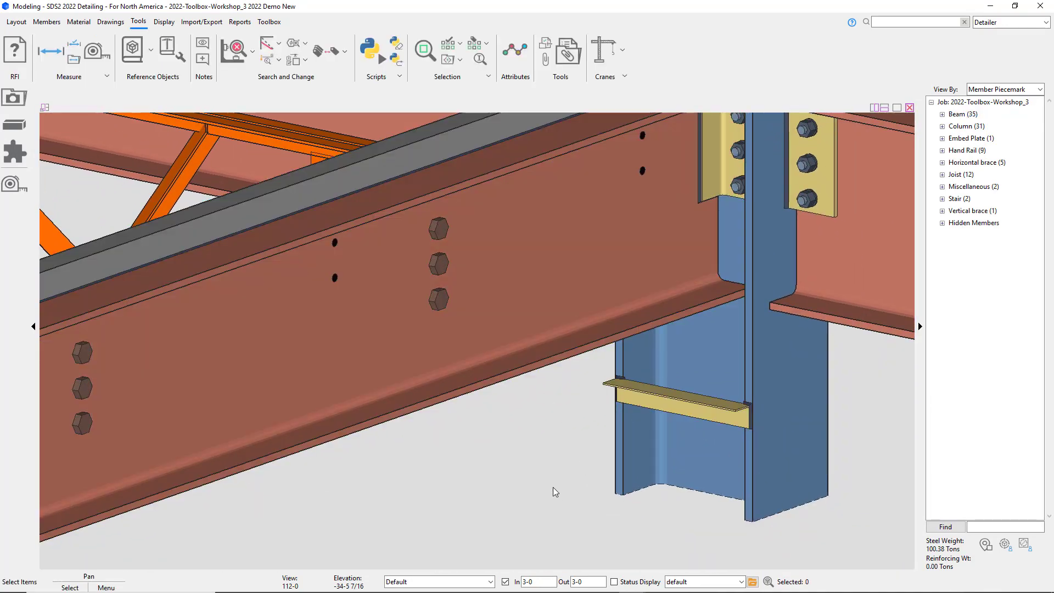
click(713, 408)
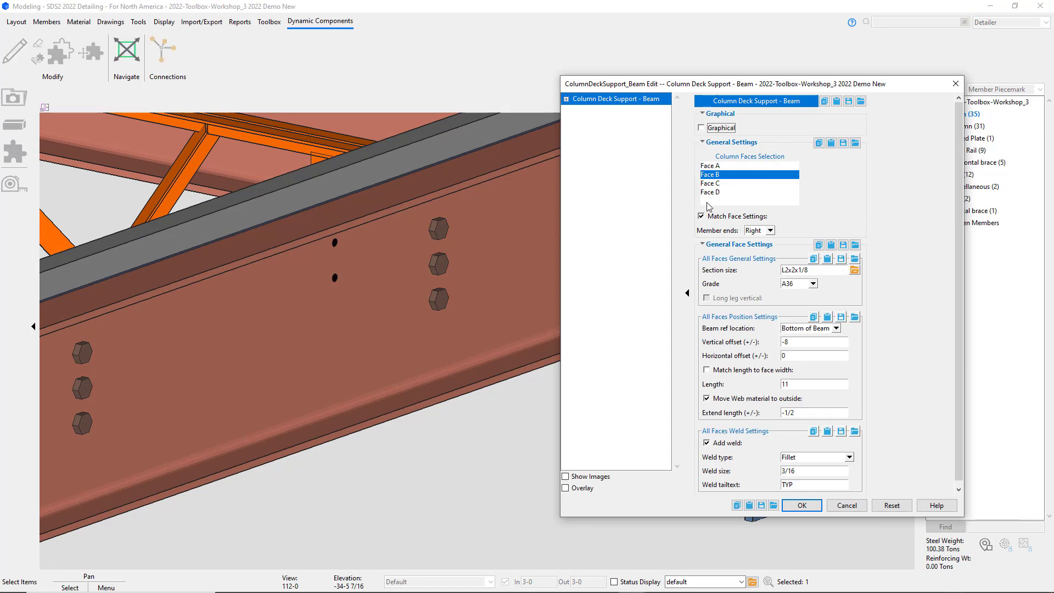
click(711, 166)
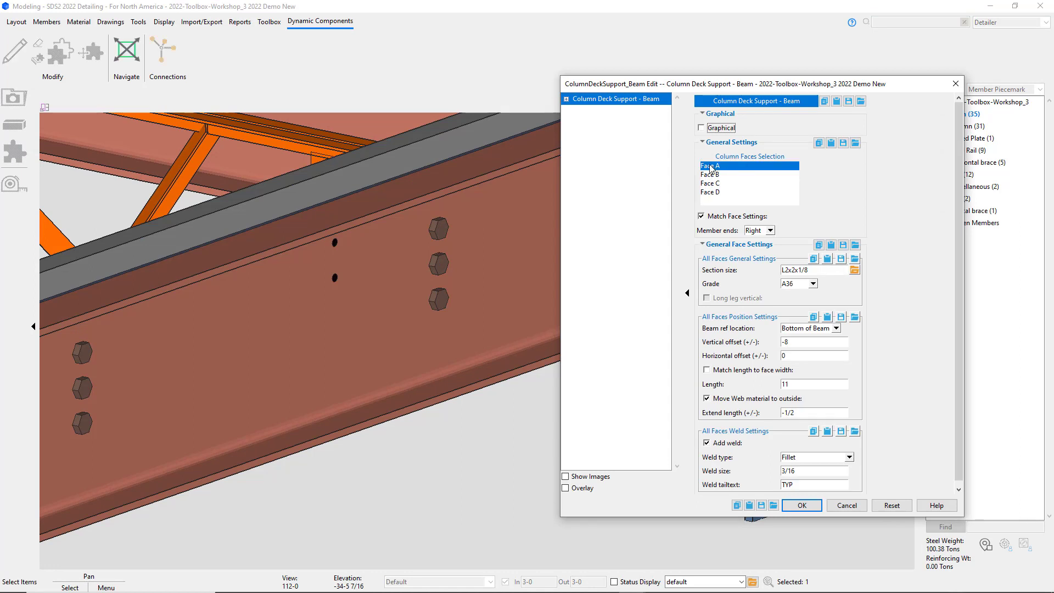
ctrl+click(711, 176)
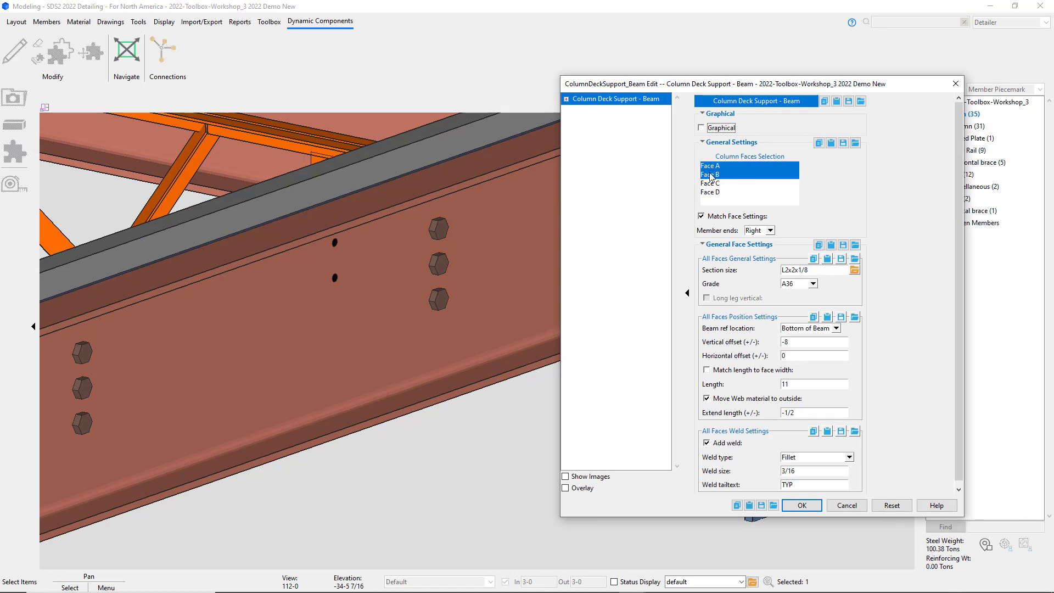
click(829, 328)
click(807, 345)
double_click(801, 342)
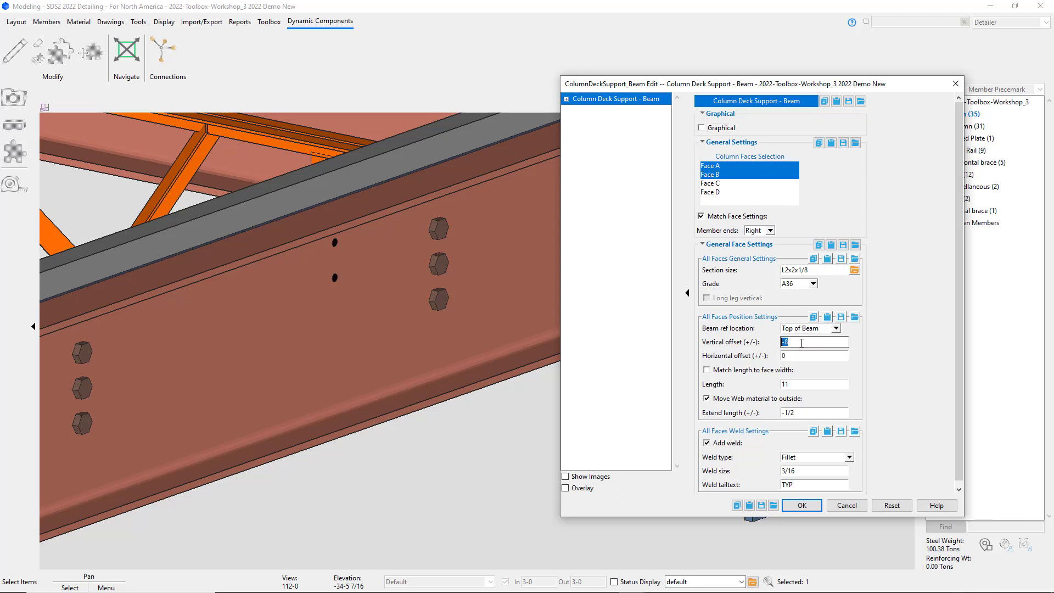
text(8)
click(802, 505)
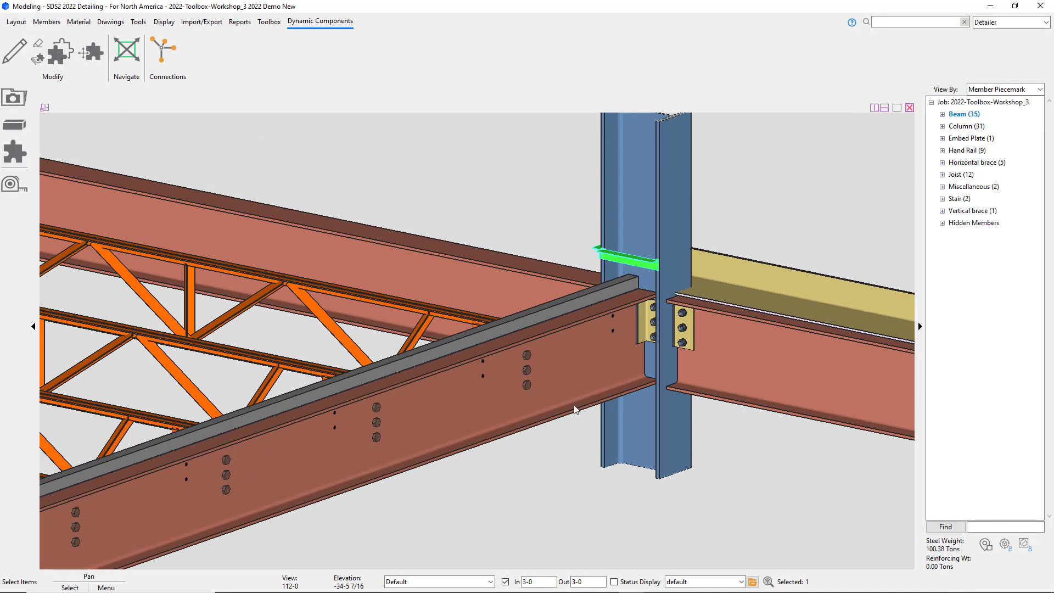
Step: Examine the two deck support angles around the column in 3D
middle_drag(575, 409, 758, 358)
scroll(418, 268, up, 8)
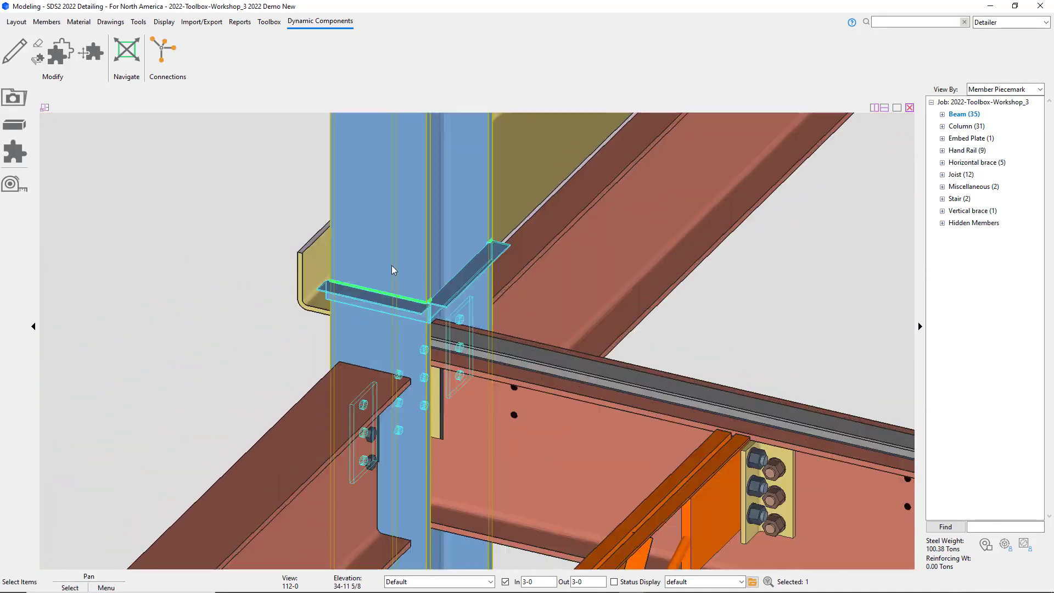
scroll(252, 330, up, 1)
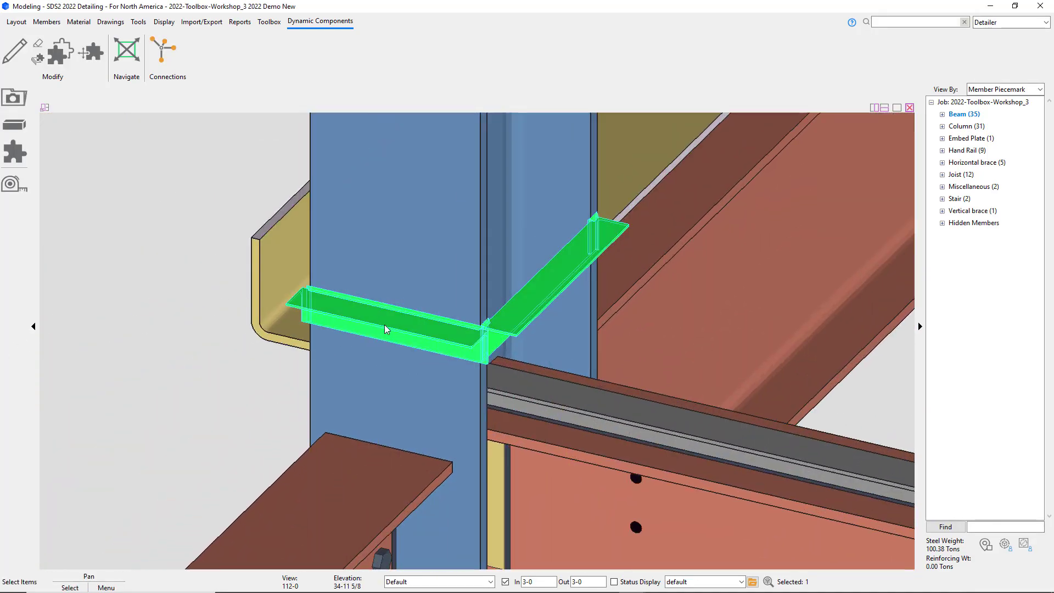
Step: Edit the column's deck support so faces no longer match settings, and have Face A's angle match its length to face width
click(234, 414)
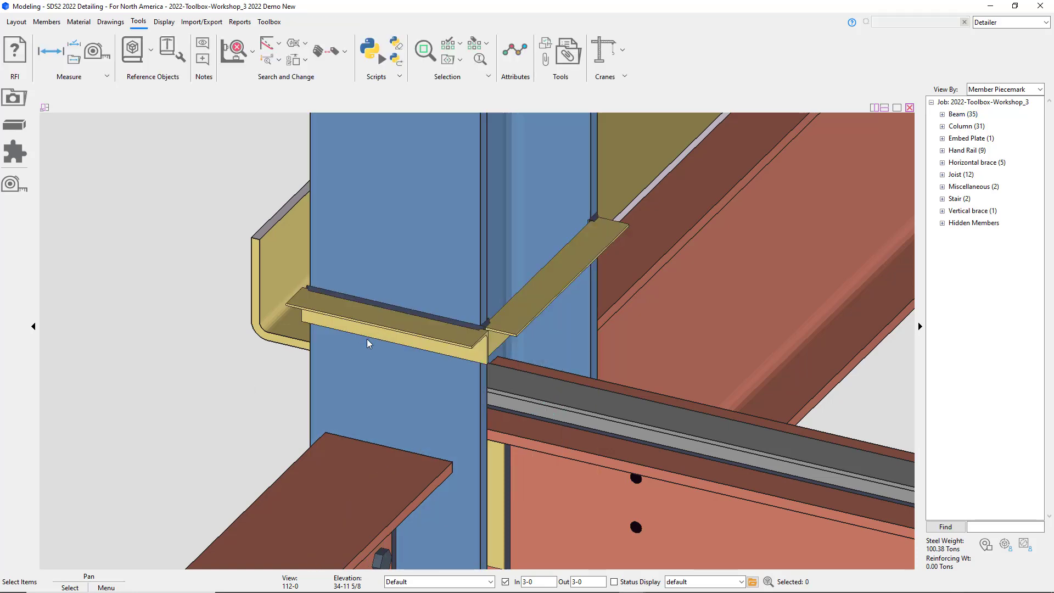
double_click(366, 338)
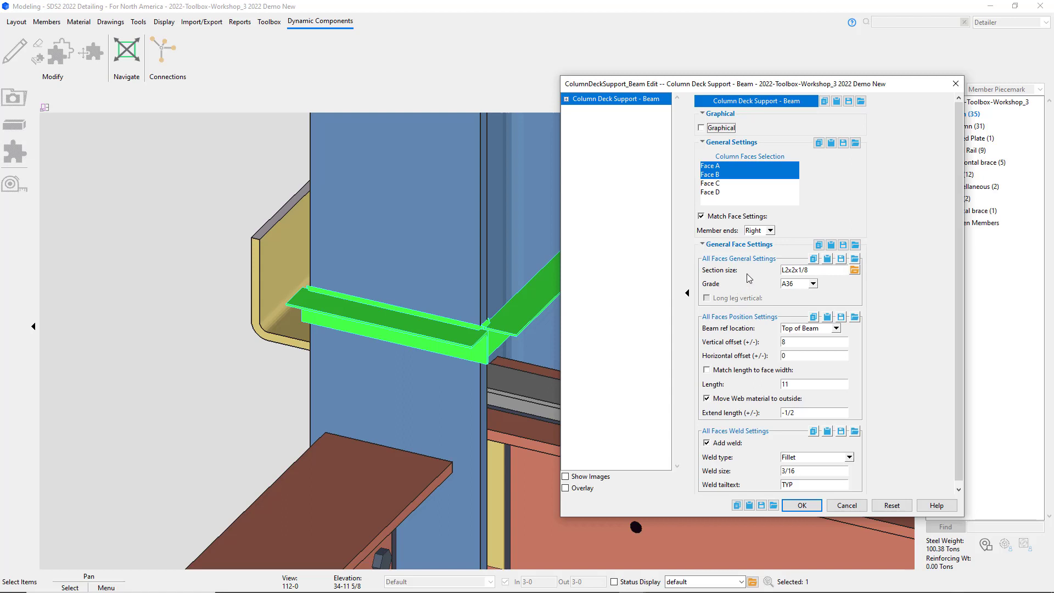
click(716, 218)
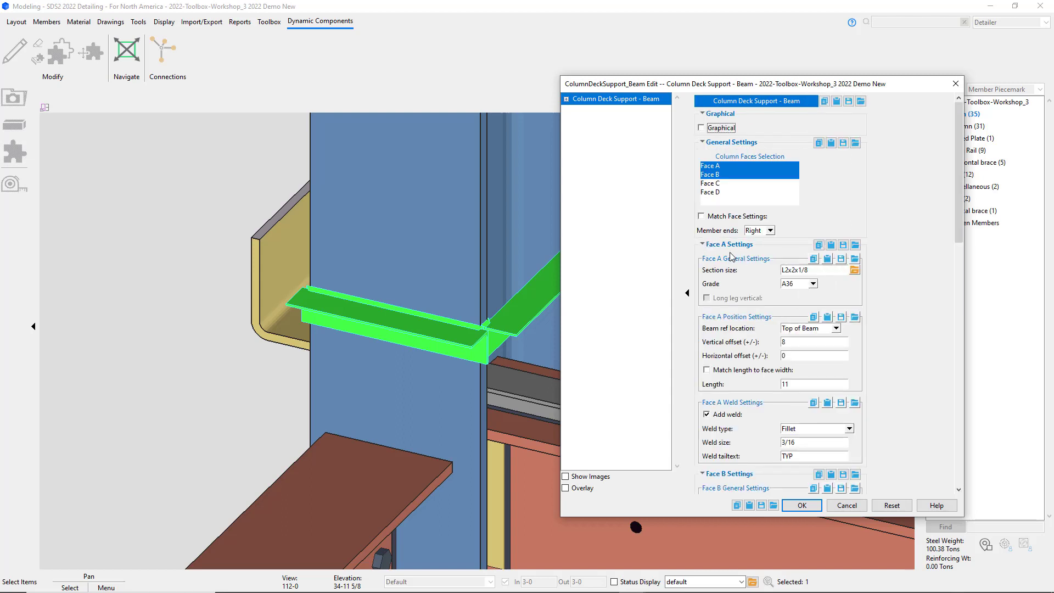
click(757, 371)
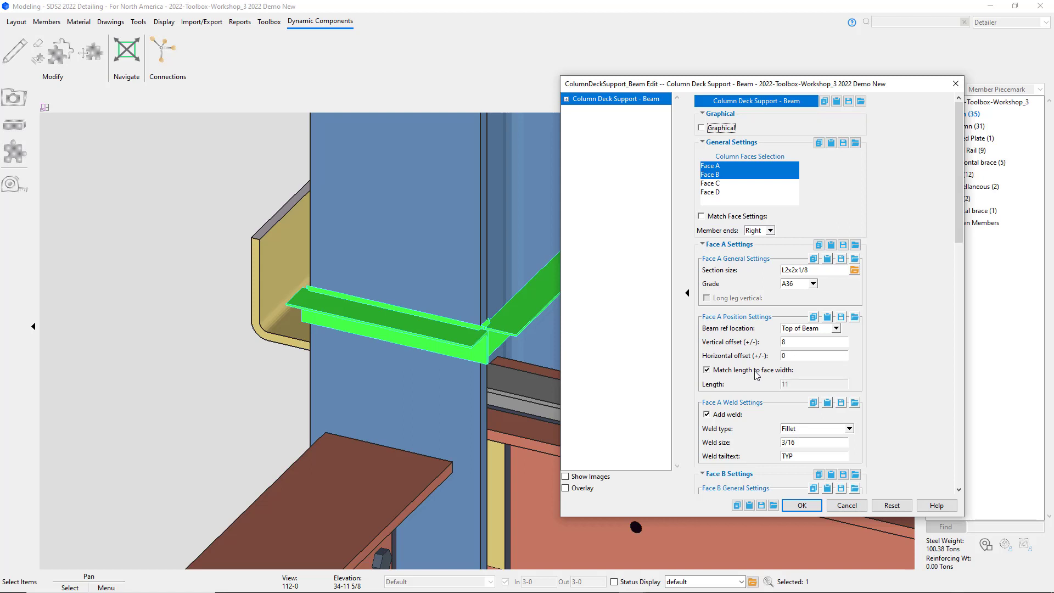
Step: Set Face A's vertical offset to 2 1/2 and apply the deck support changes
scroll(760, 445, down, 3)
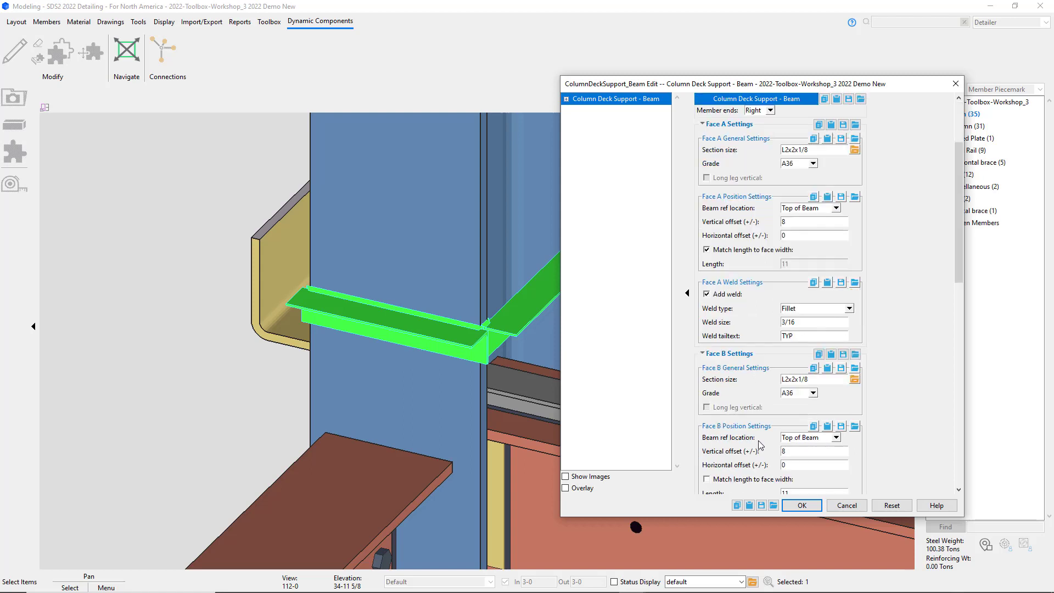
scroll(759, 445, down, 3)
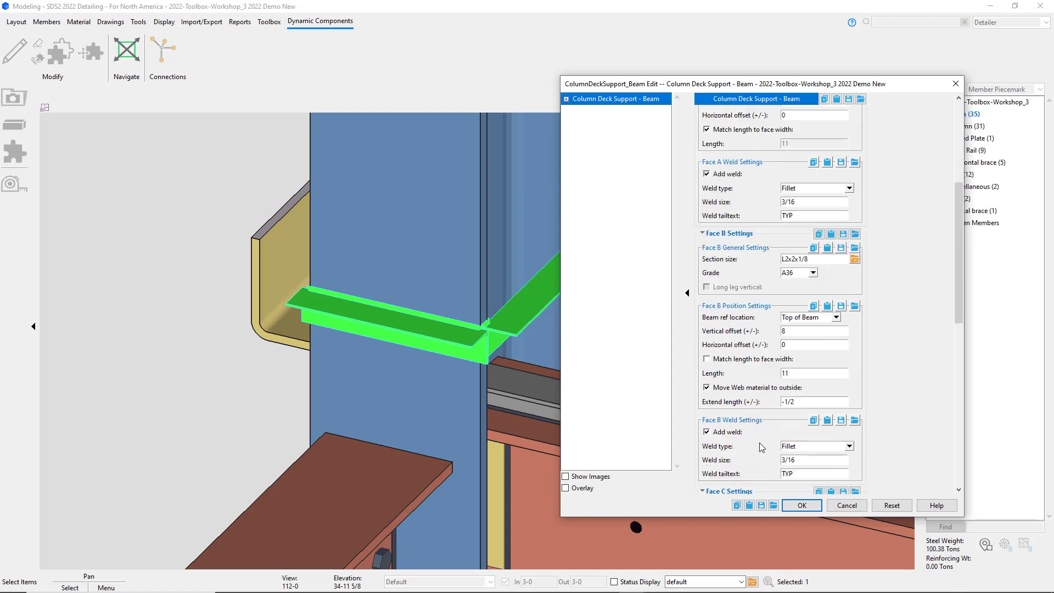
scroll(790, 234, up, 3)
double_click(790, 222)
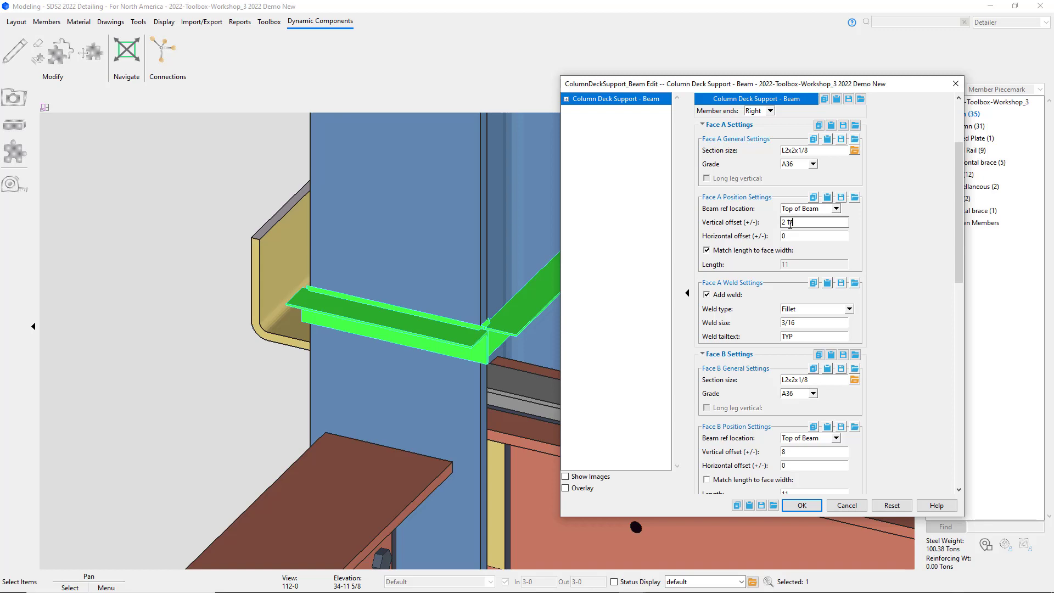
click(803, 506)
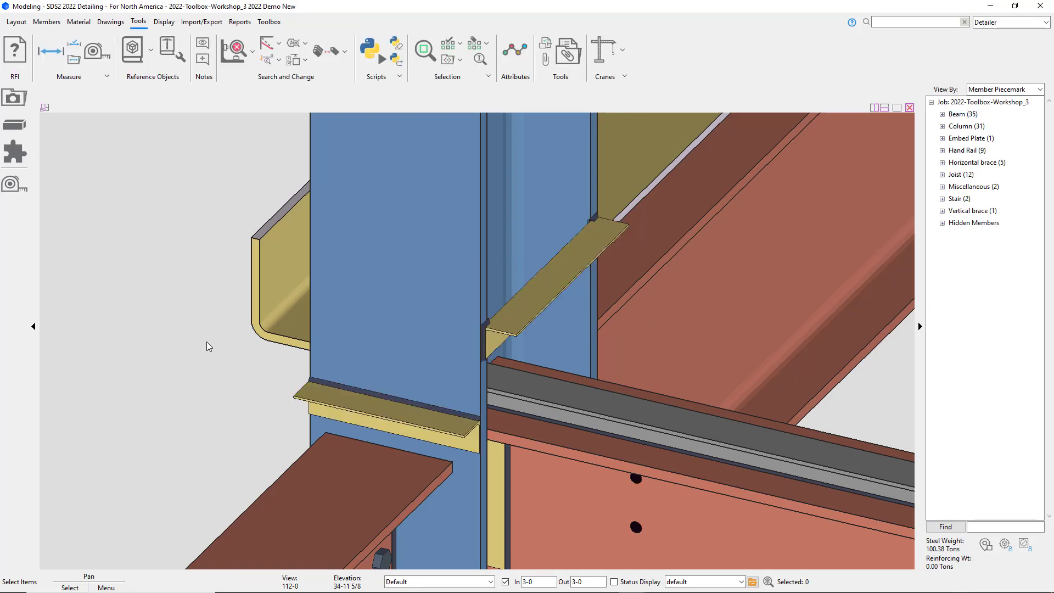
Step: Add a Column Deck Support - Beam component to the beam framing into the column web, applied to Face A only
shift+middle_drag(453, 383, 405, 384)
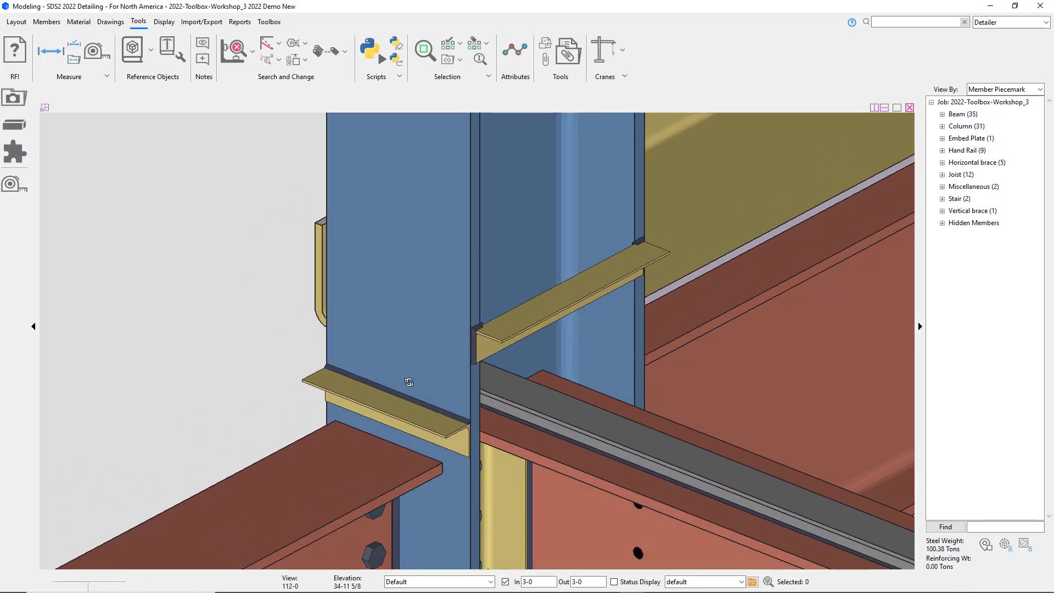
scroll(400, 384, down, 3)
scroll(391, 379, down, 8)
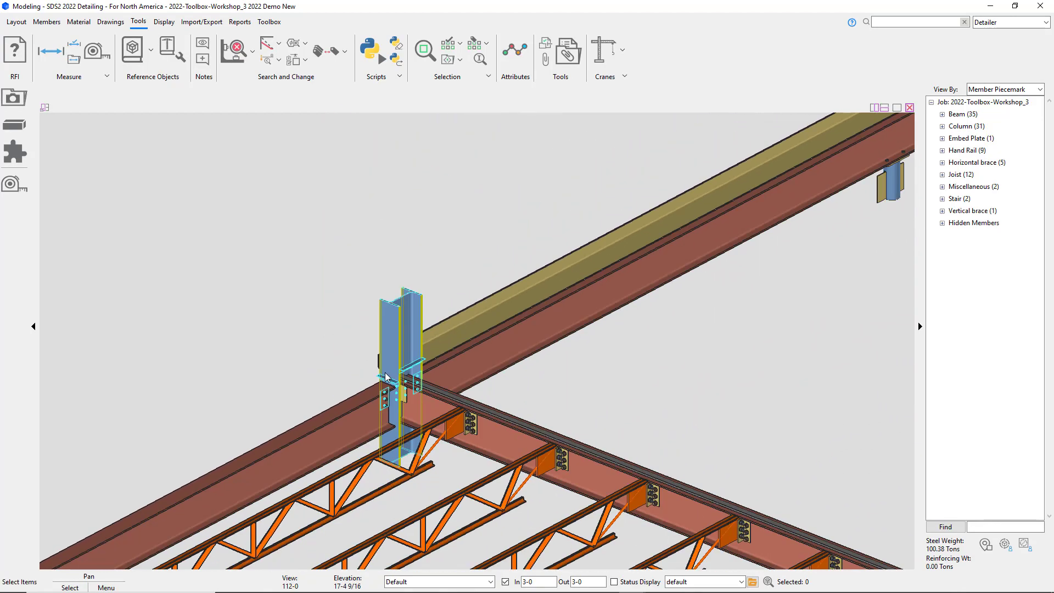
scroll(757, 371, up, 12)
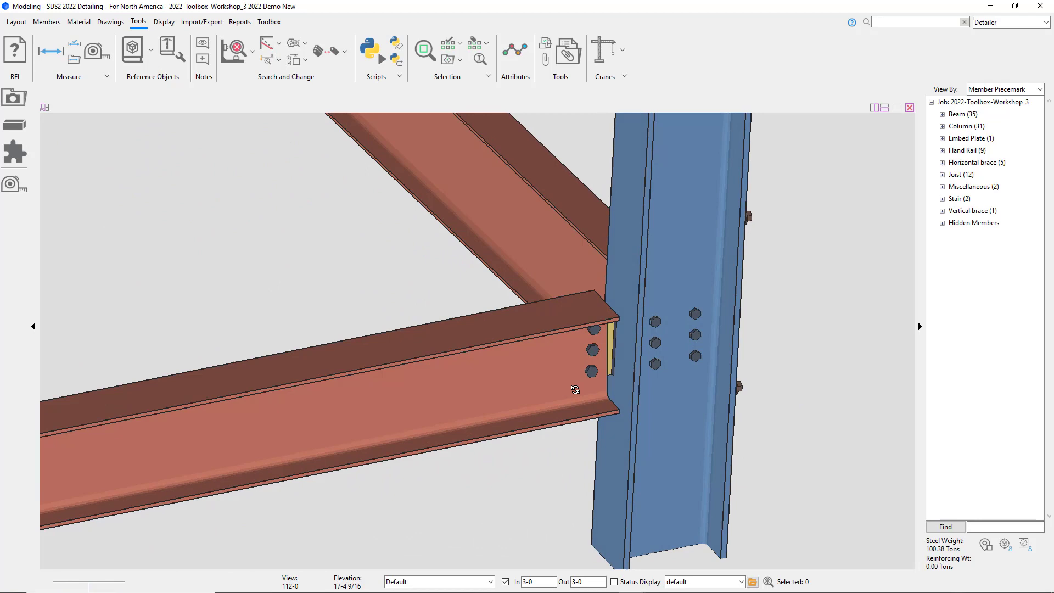
middle_drag(574, 389, 616, 387)
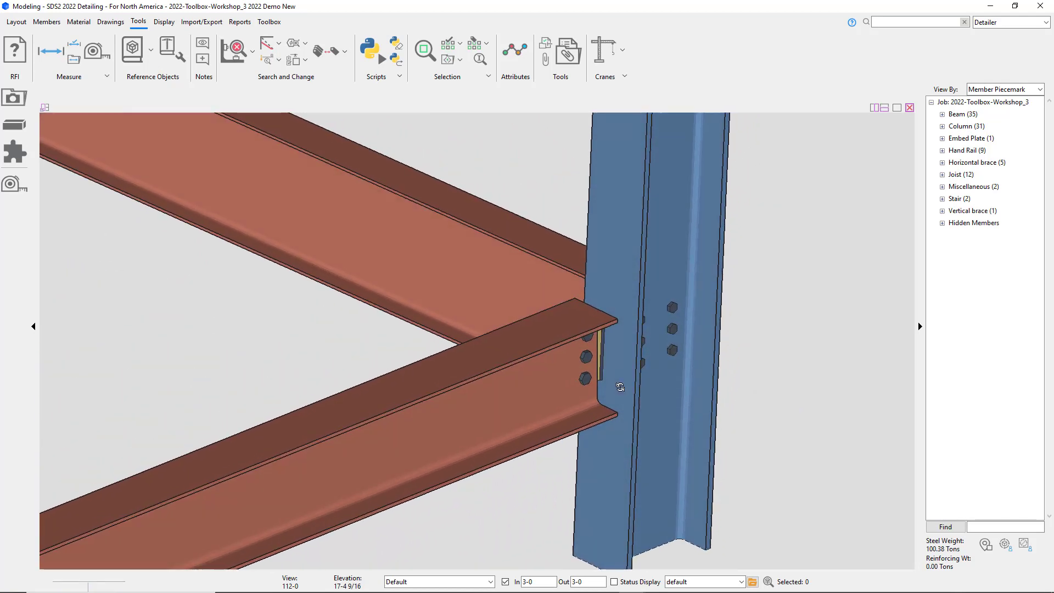
click(629, 391)
click(545, 522)
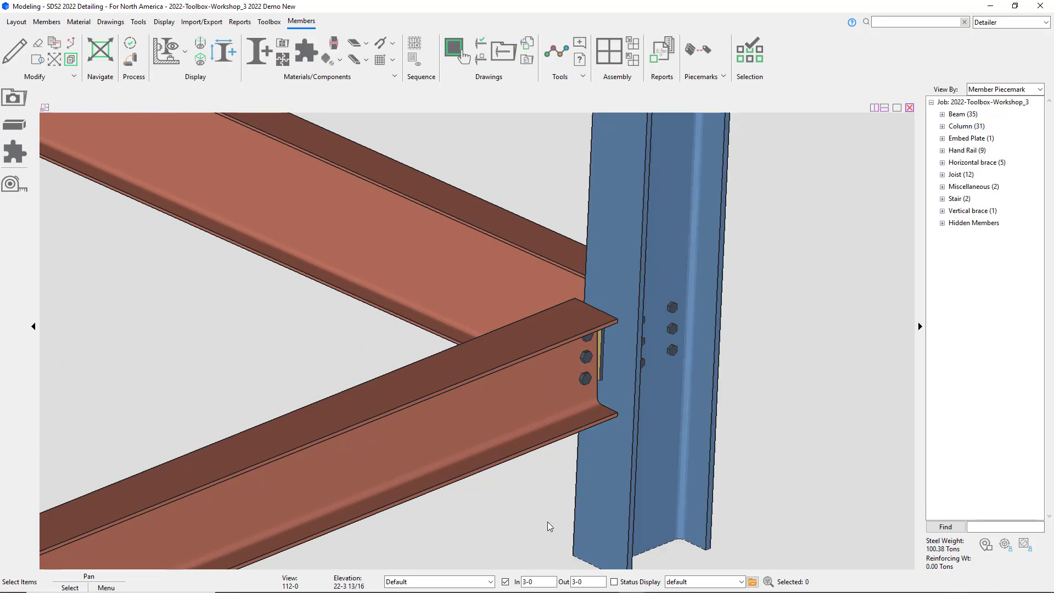
click(513, 457)
key(c)
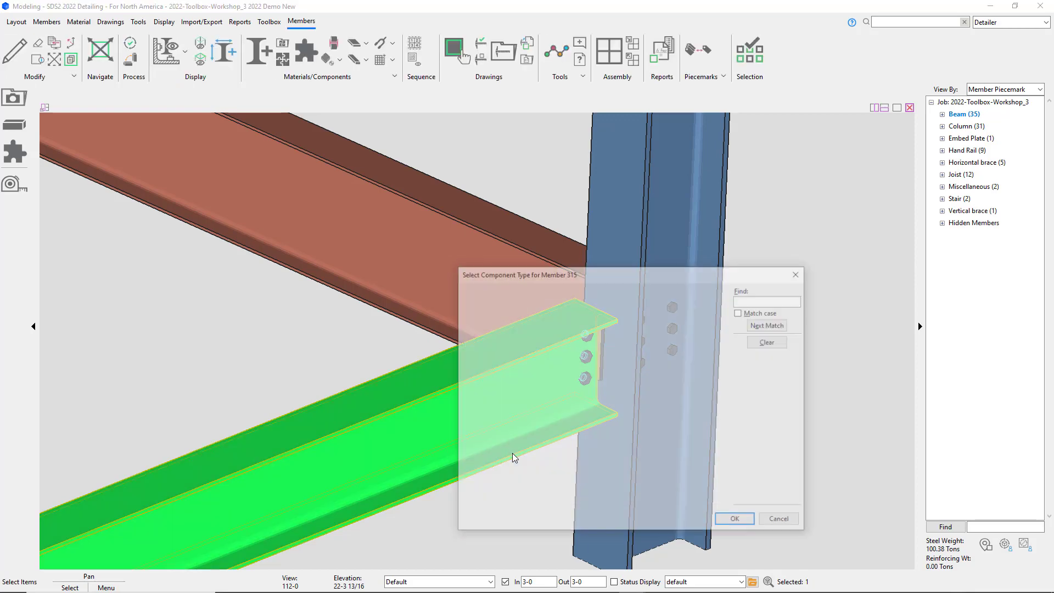
click(533, 336)
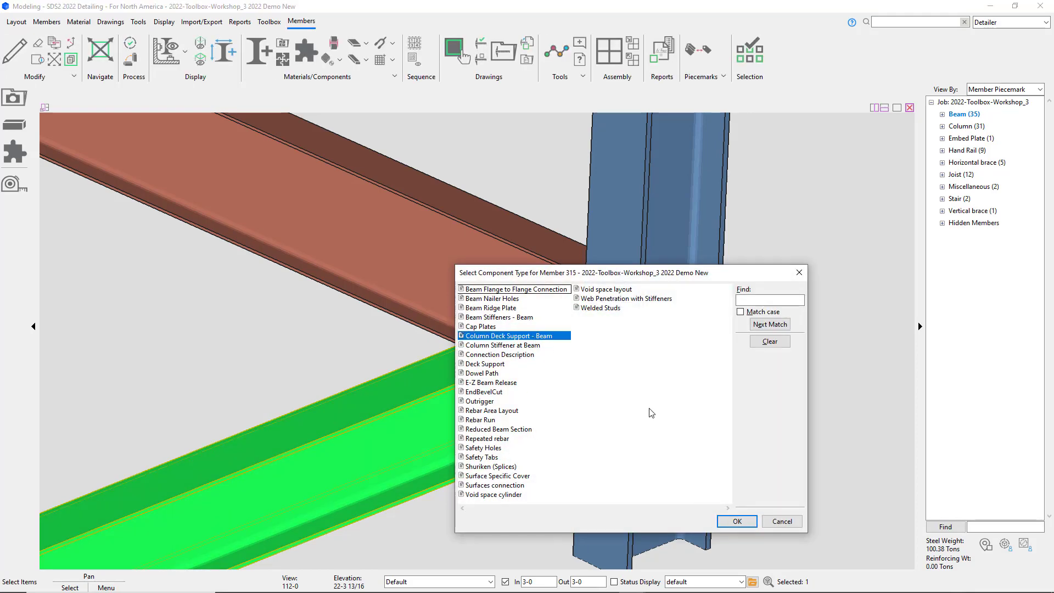
click(746, 522)
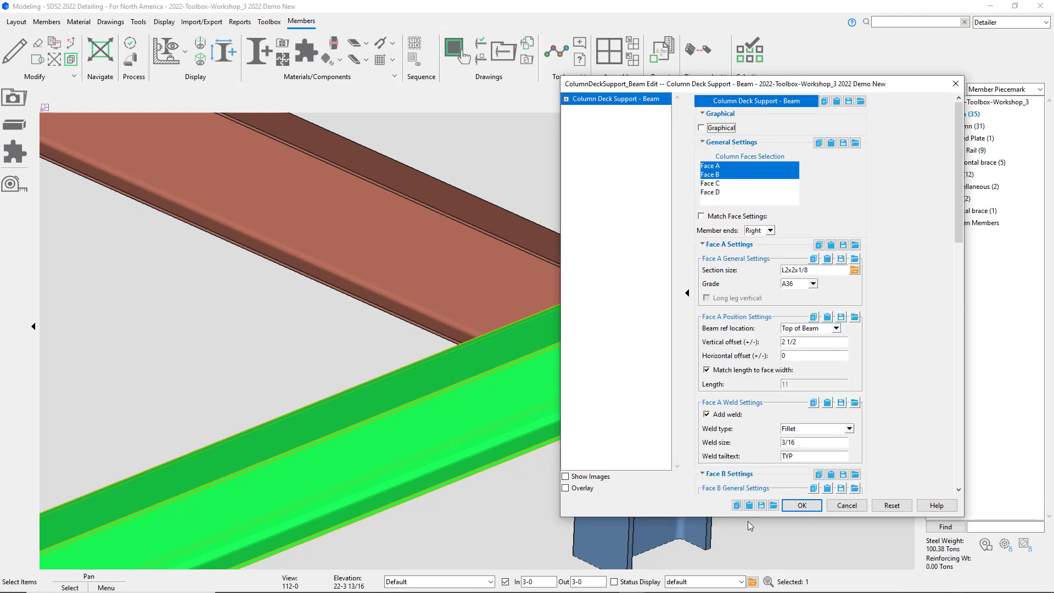
click(707, 167)
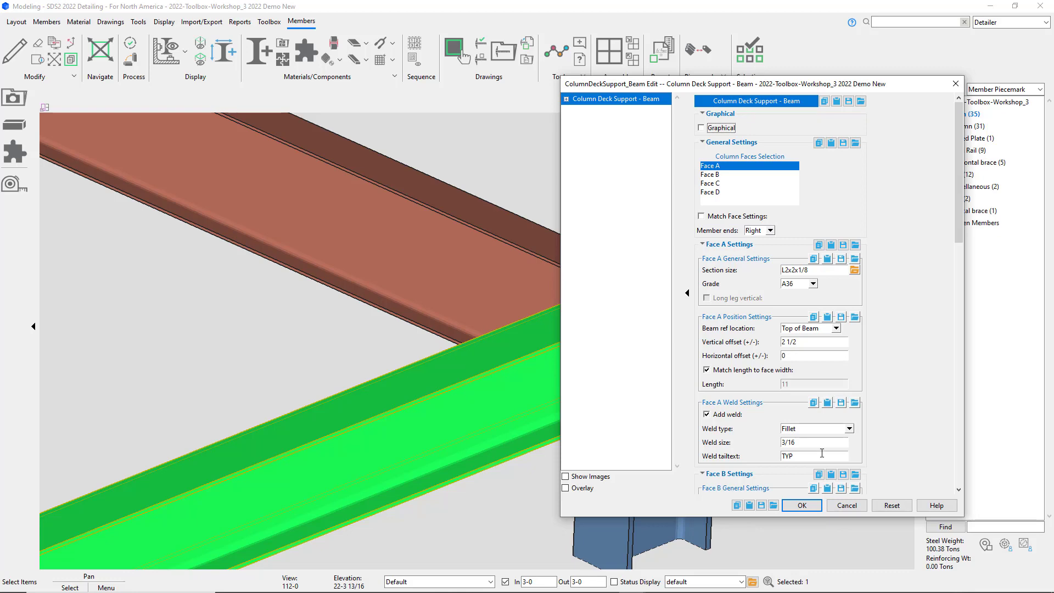
click(809, 506)
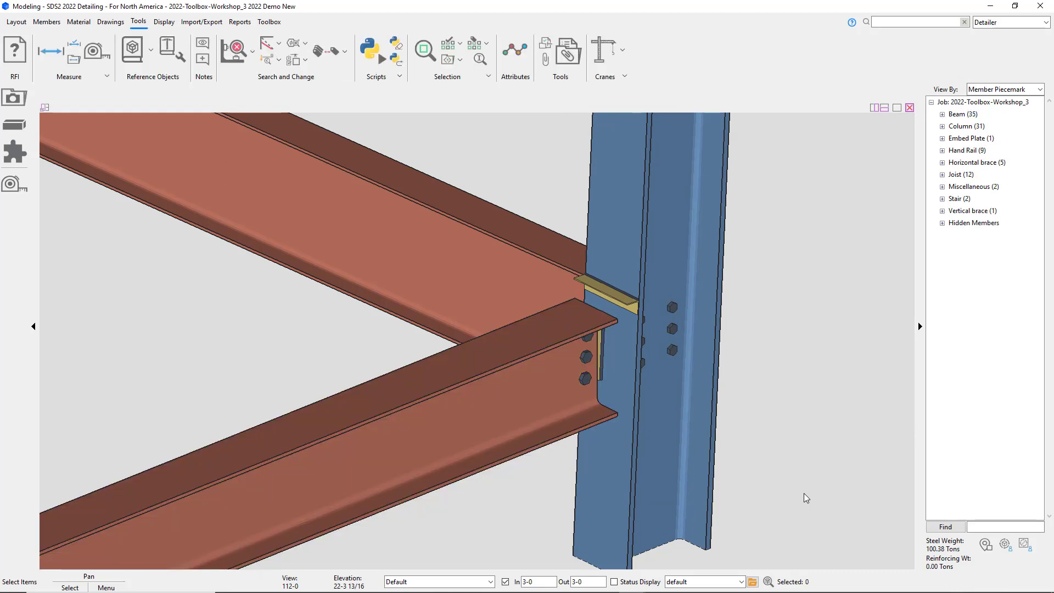
Step: Detail the column and open its detail drawing with default annotation options
click(689, 499)
right_click(689, 499)
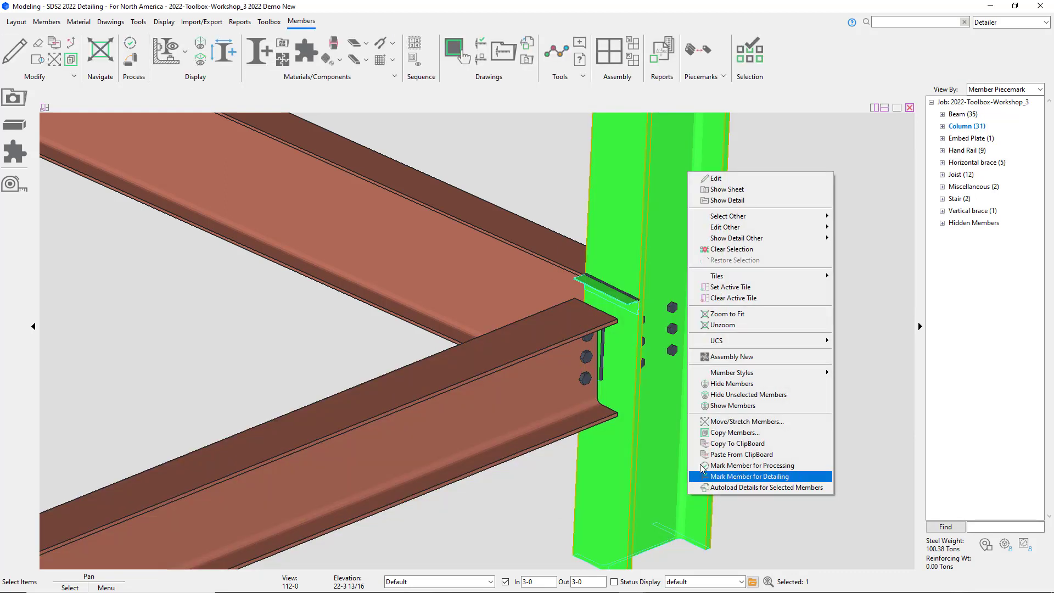
click(722, 202)
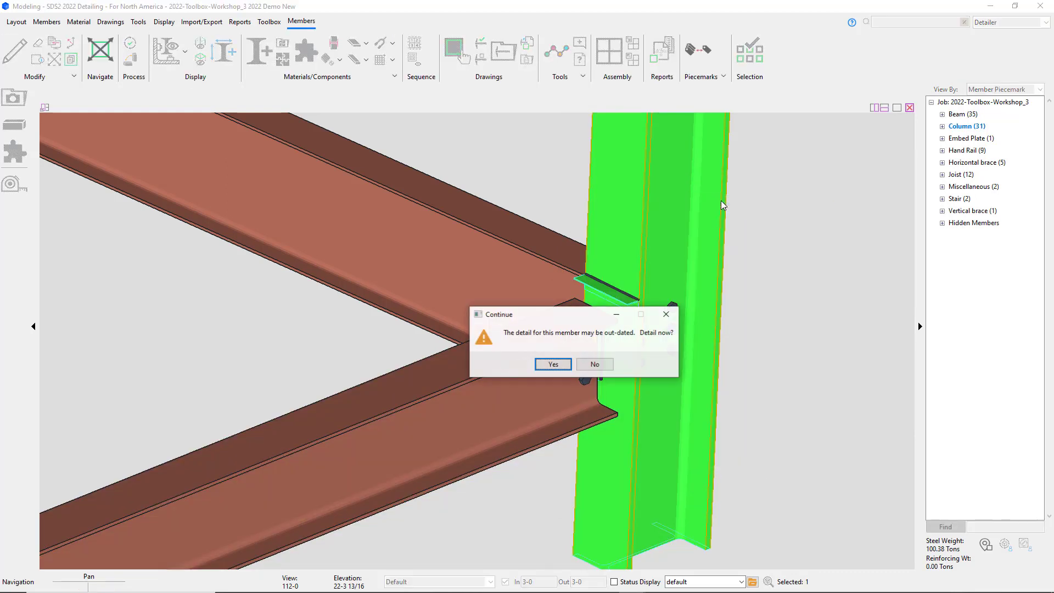
click(551, 364)
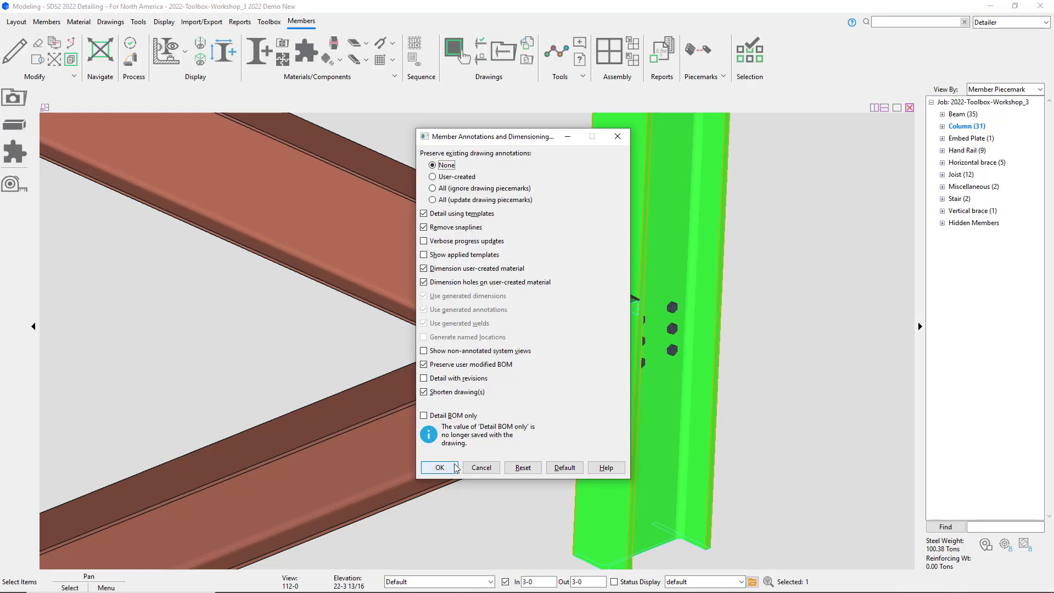
click(454, 466)
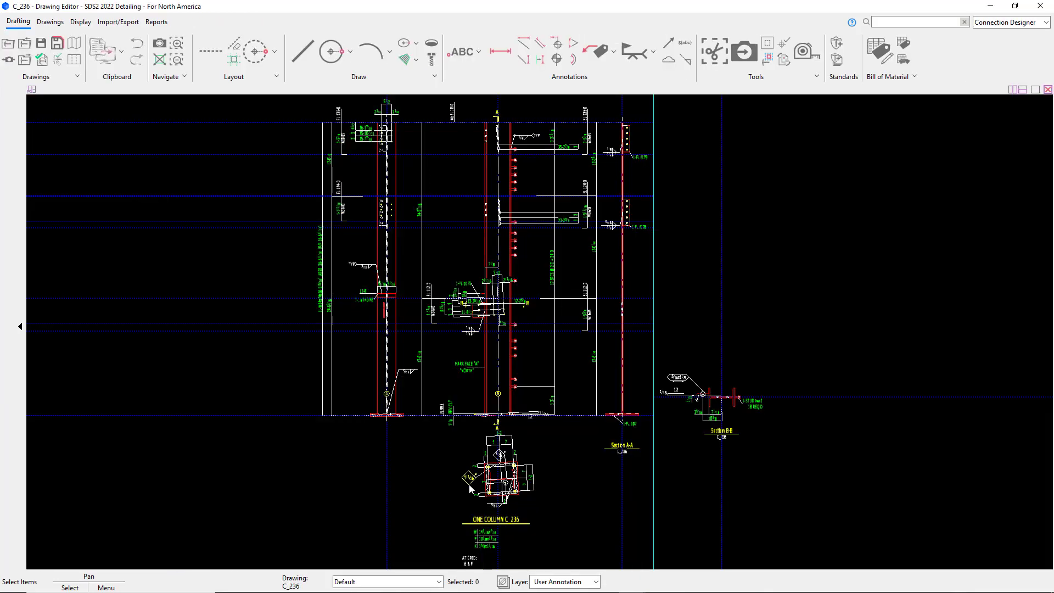
Step: Examine the deck support angle's callout and dimensions on the column detail
scroll(358, 303, up, 5)
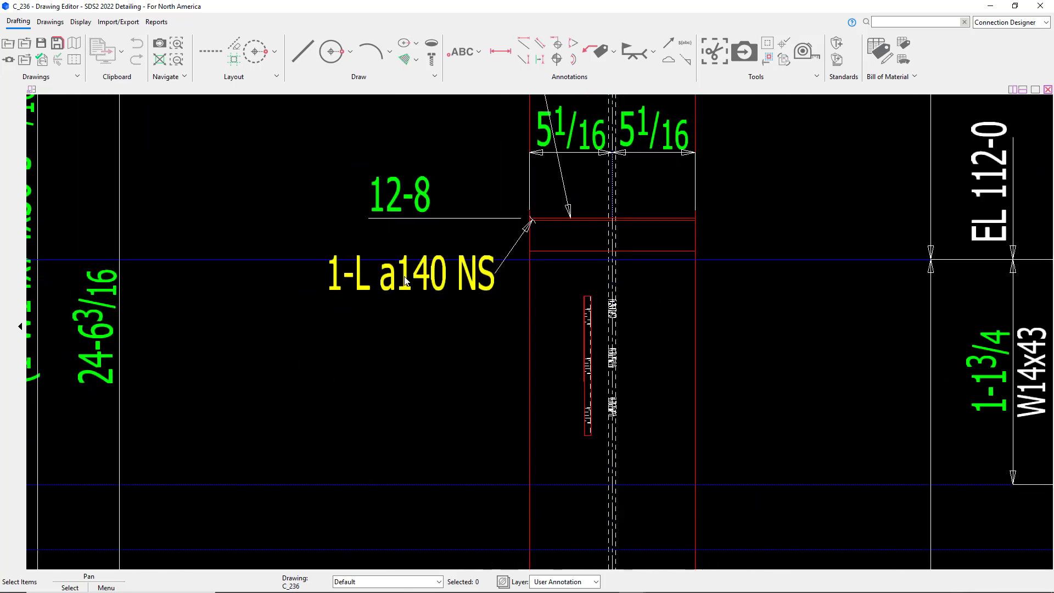
scroll(405, 281, down, 3)
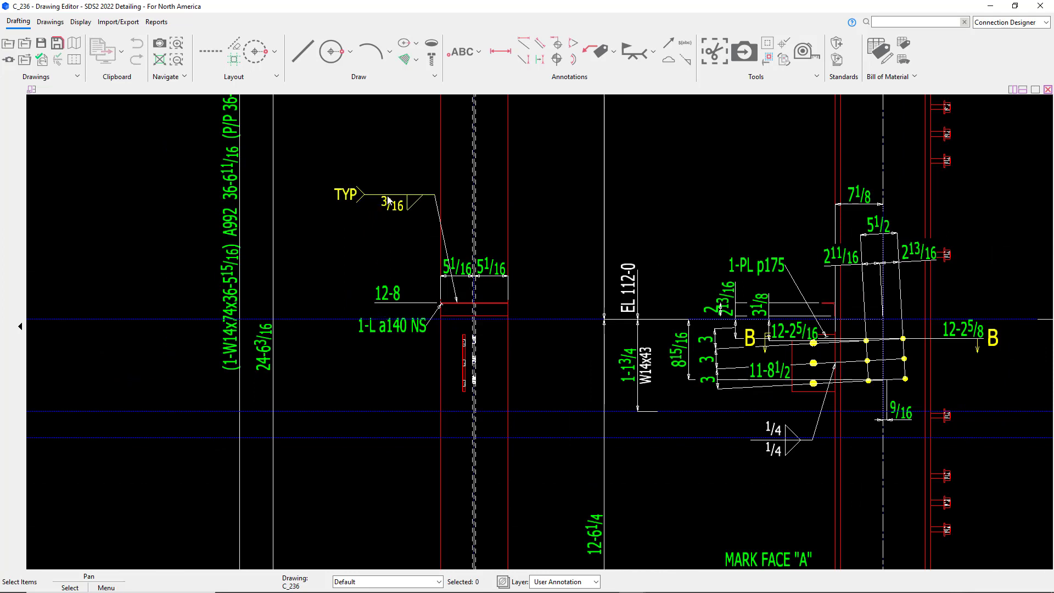
drag(390, 203, 355, 253)
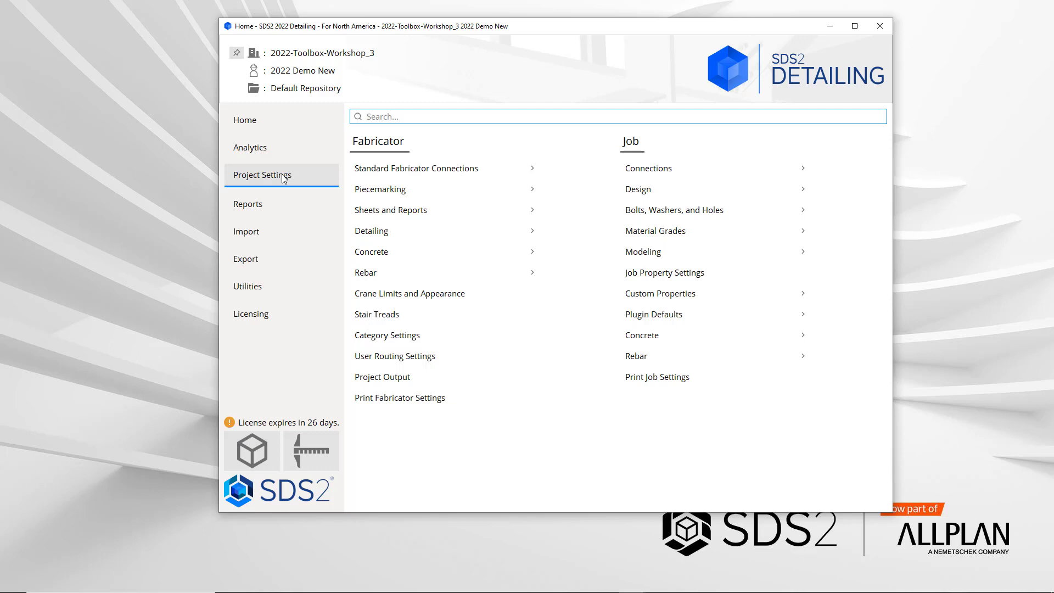
Step: Open the job's component plugin defaults for Column Deck Support - Beam and review its settings
click(646, 316)
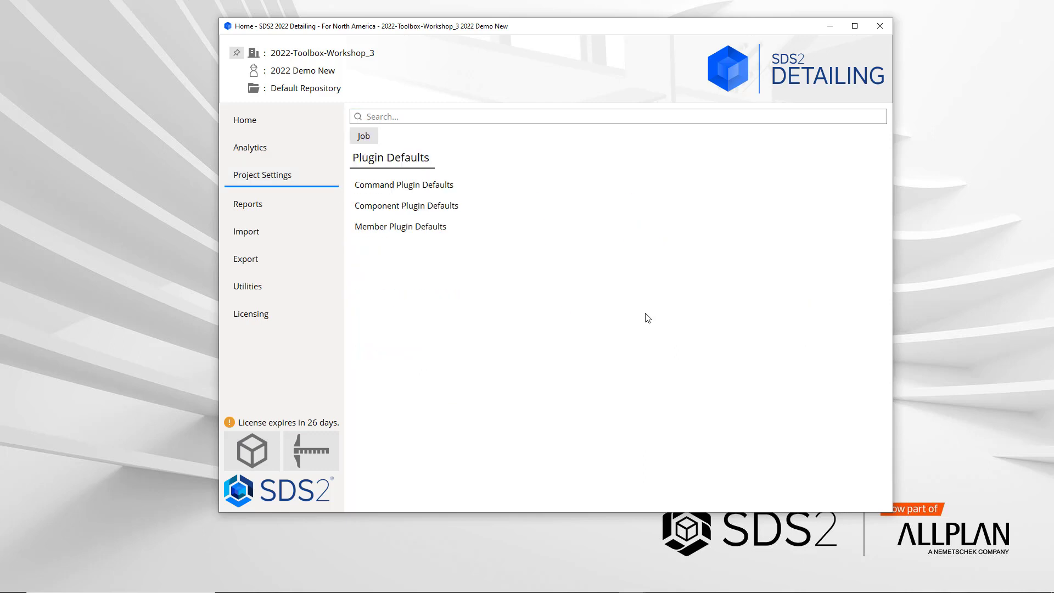
click(445, 208)
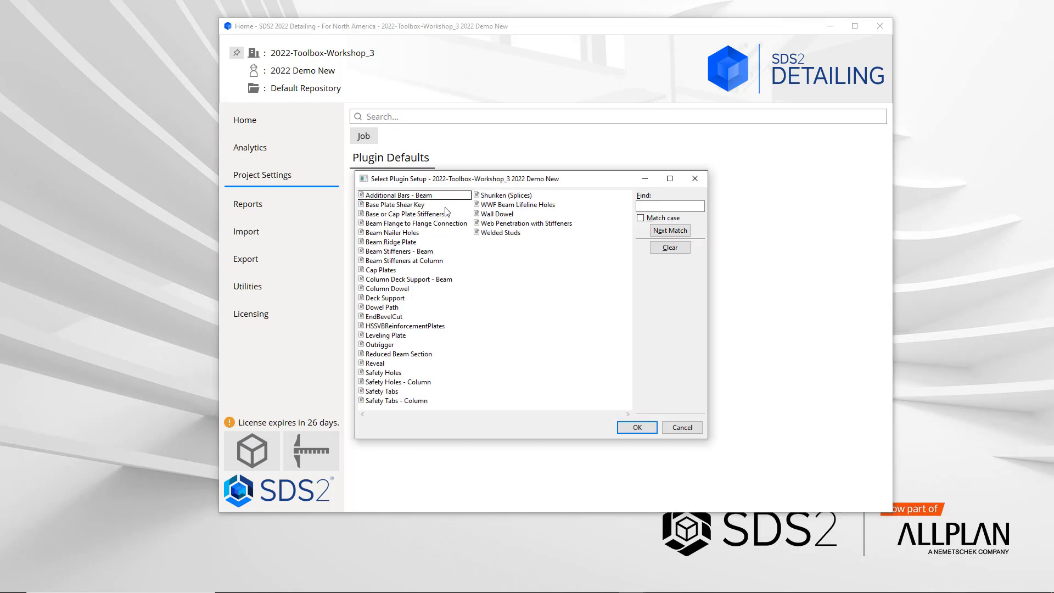
click(408, 280)
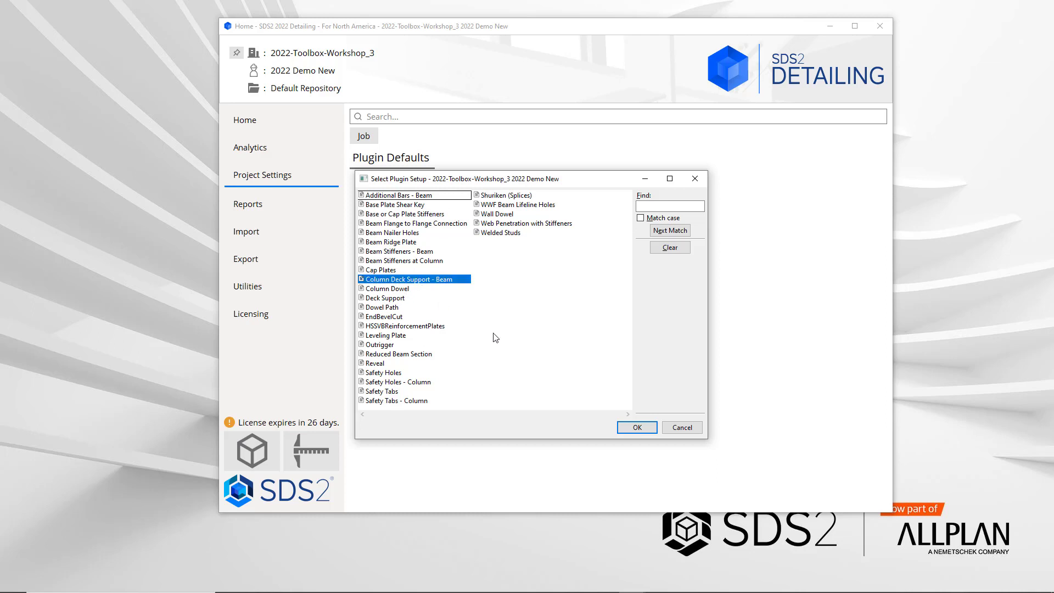
click(635, 426)
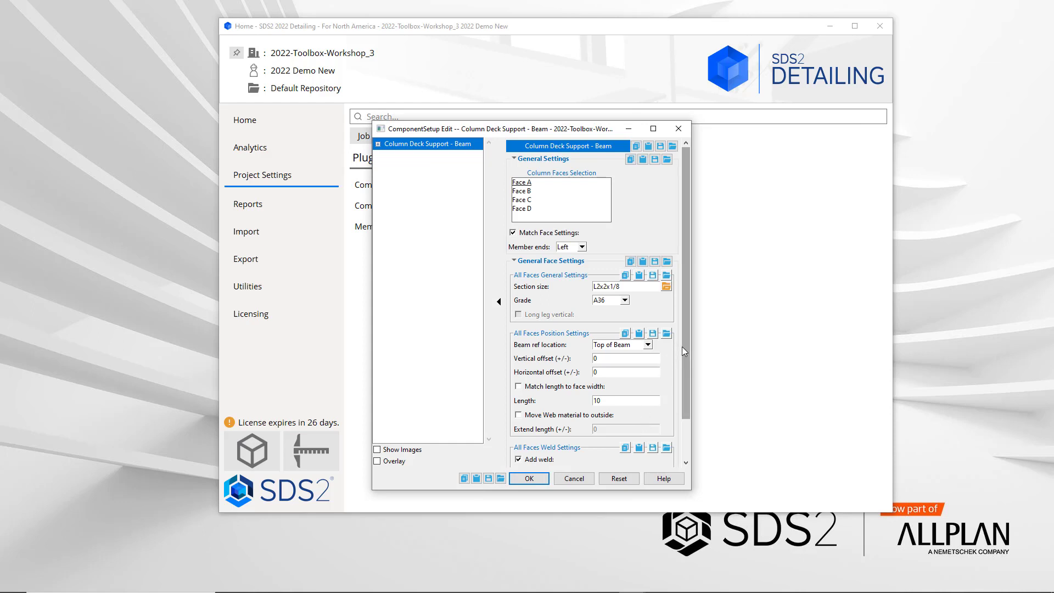
scroll(682, 349, down, 2)
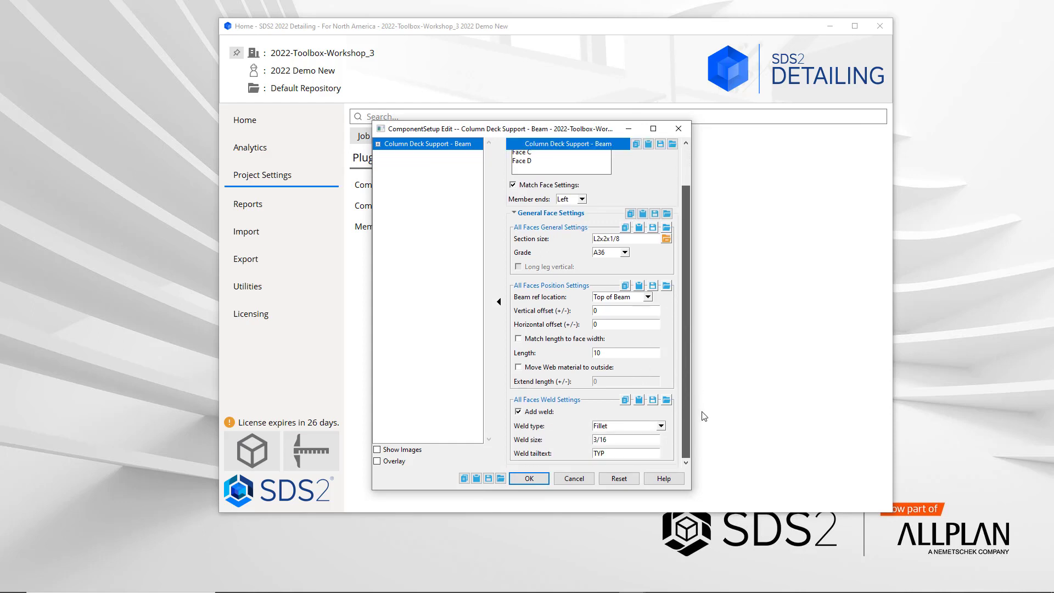
scroll(686, 329, up, 2)
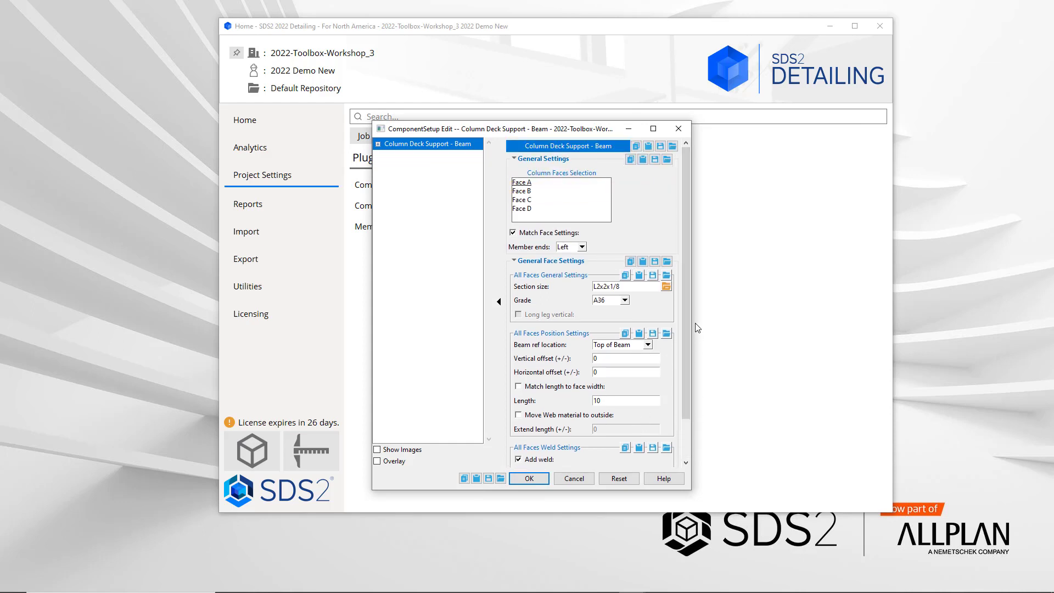
click(527, 479)
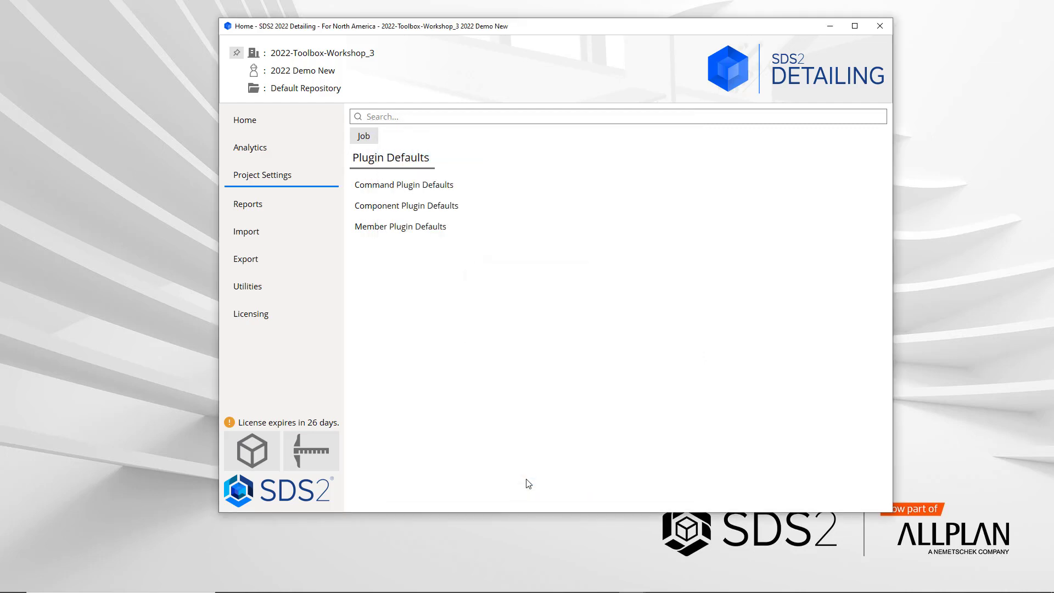
Step: Review the Leveling Plate component plugin defaults
click(439, 201)
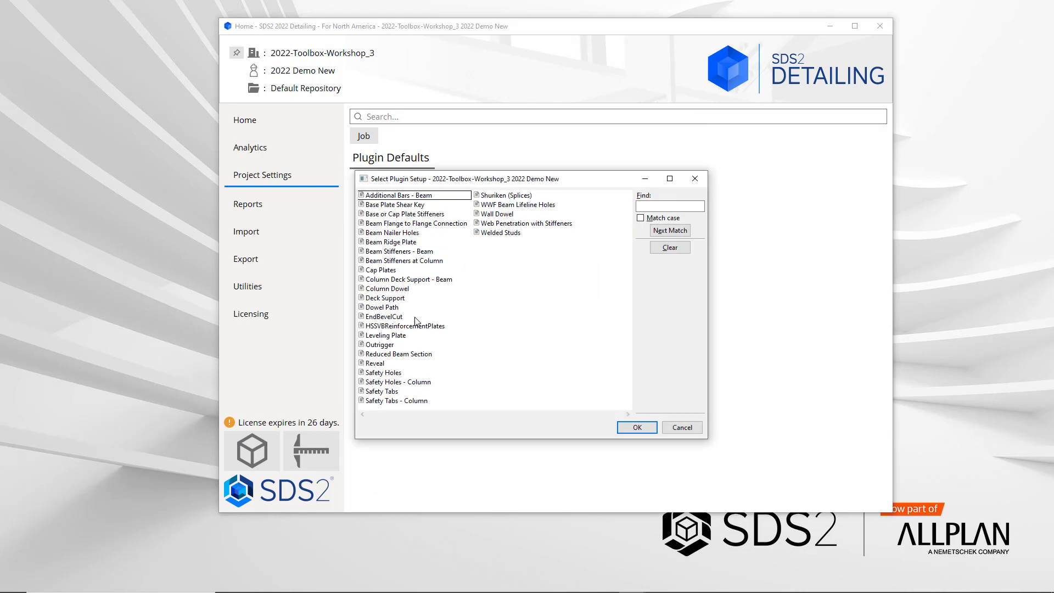
click(403, 336)
click(636, 427)
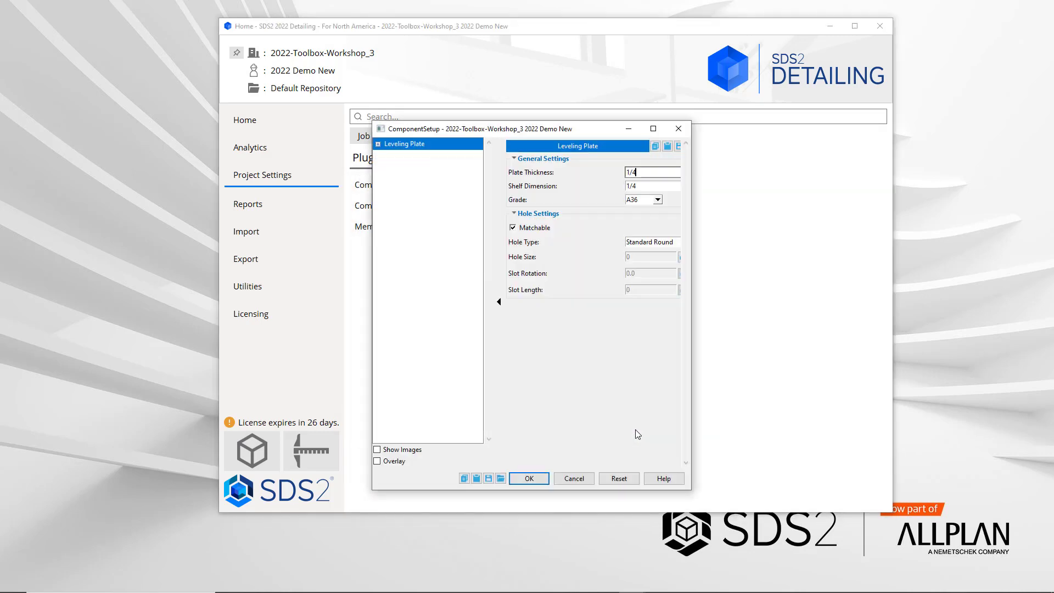
click(574, 479)
Step: Review the Deck Support component plugin defaults
click(417, 205)
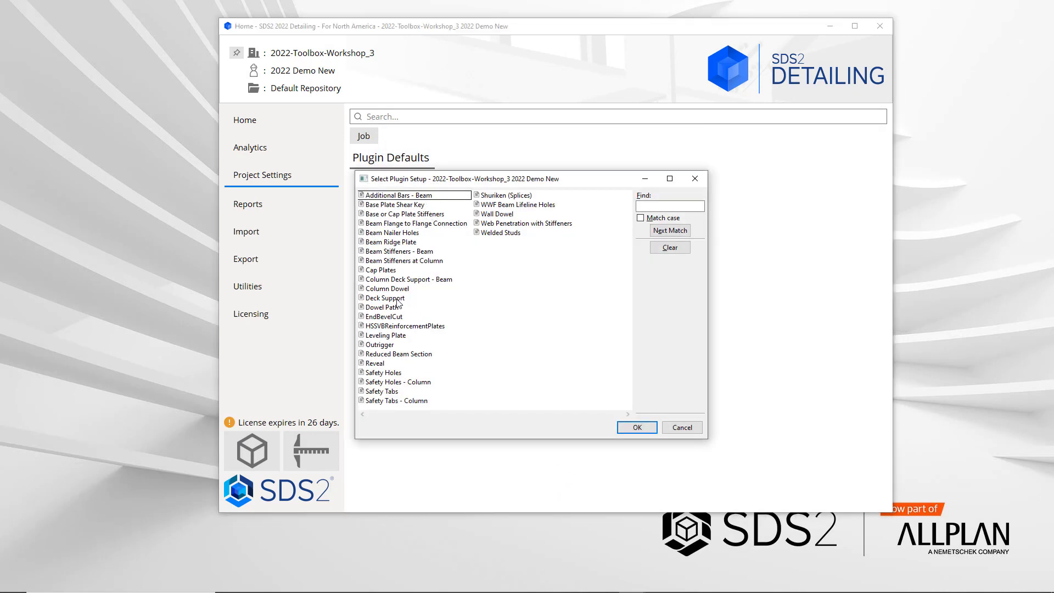
click(399, 300)
click(637, 427)
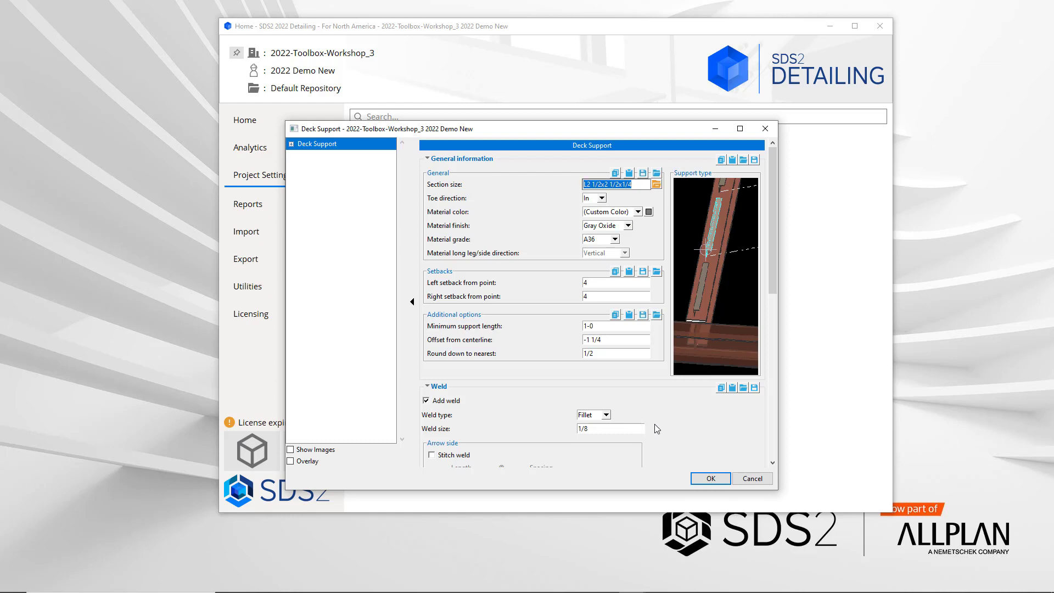
click(713, 479)
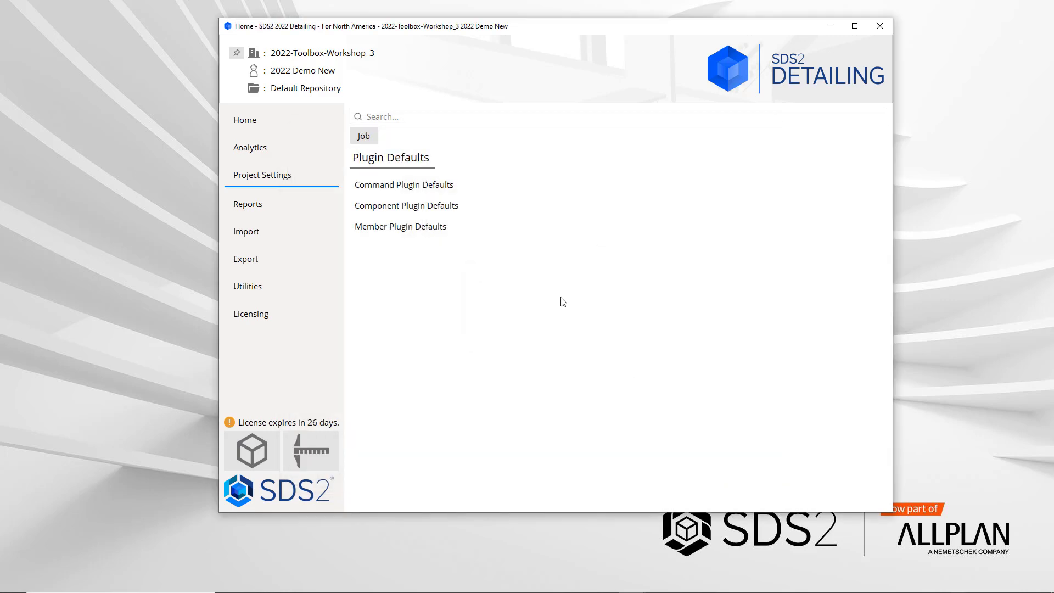
Step: Review the Welded Studs component plugin defaults
click(434, 208)
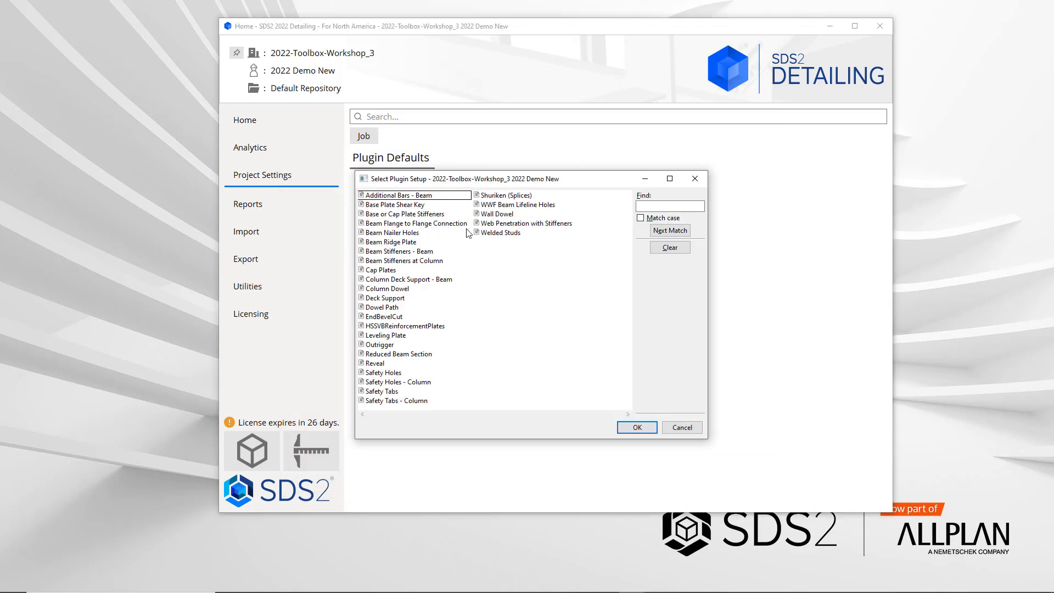
click(494, 233)
click(636, 427)
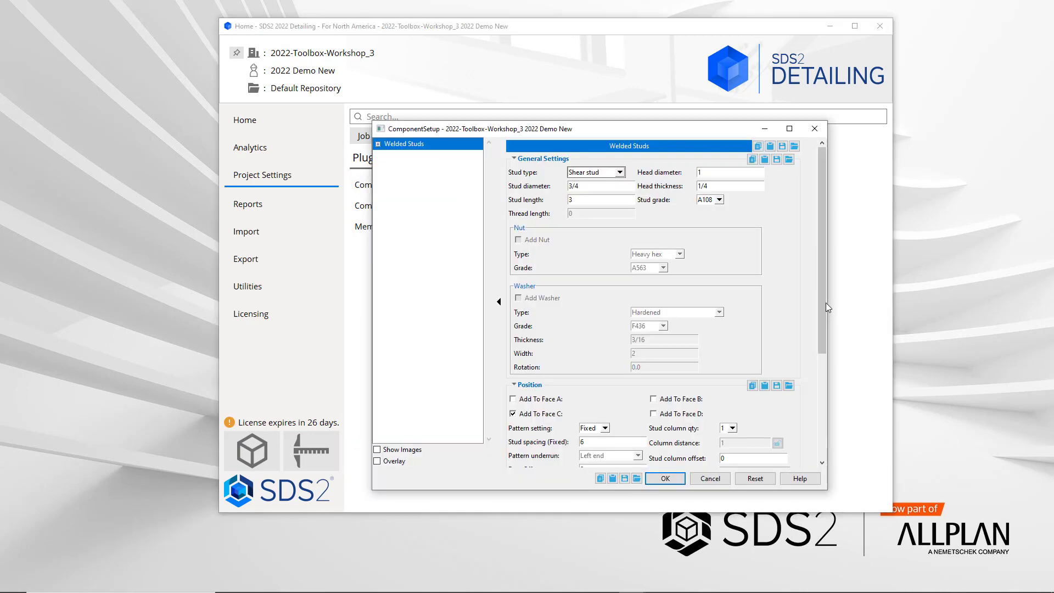
drag(822, 301, 815, 409)
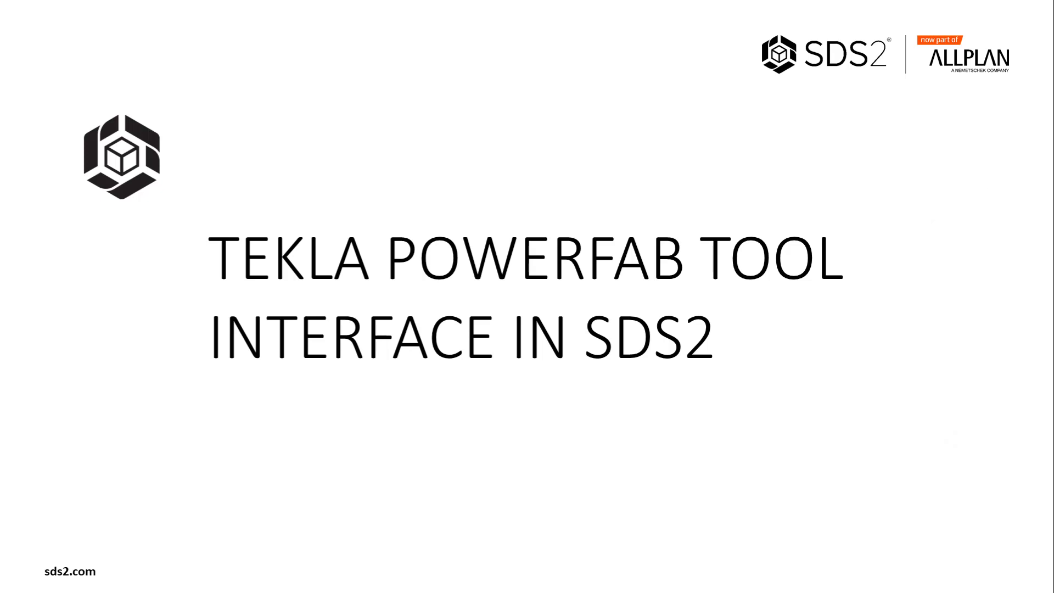
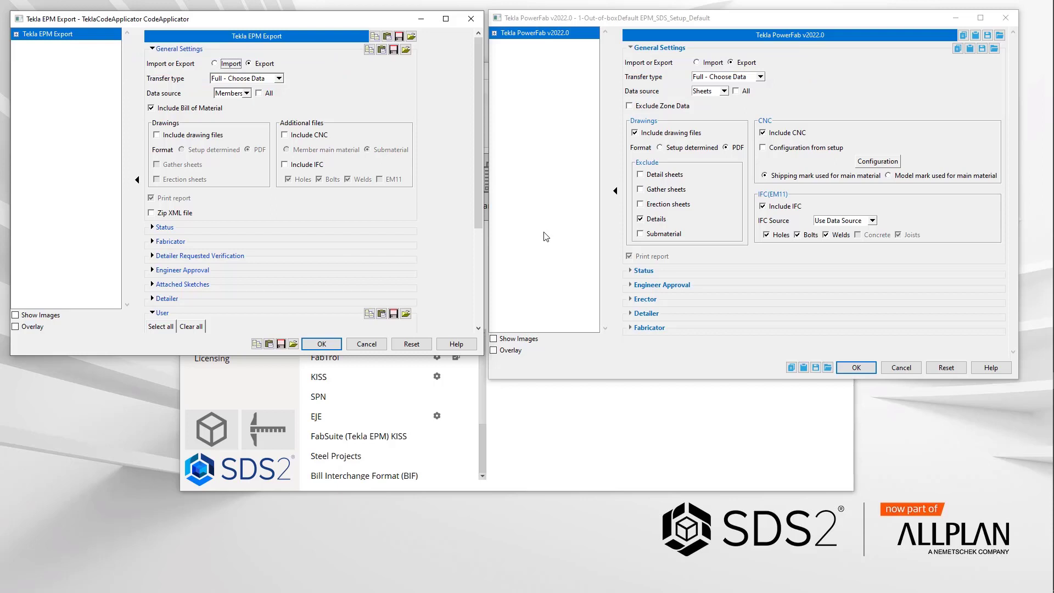
Step: Examine the transfer type and data source options in the Tekla EPM Export and Tekla PowerFab export dialogs
click(258, 78)
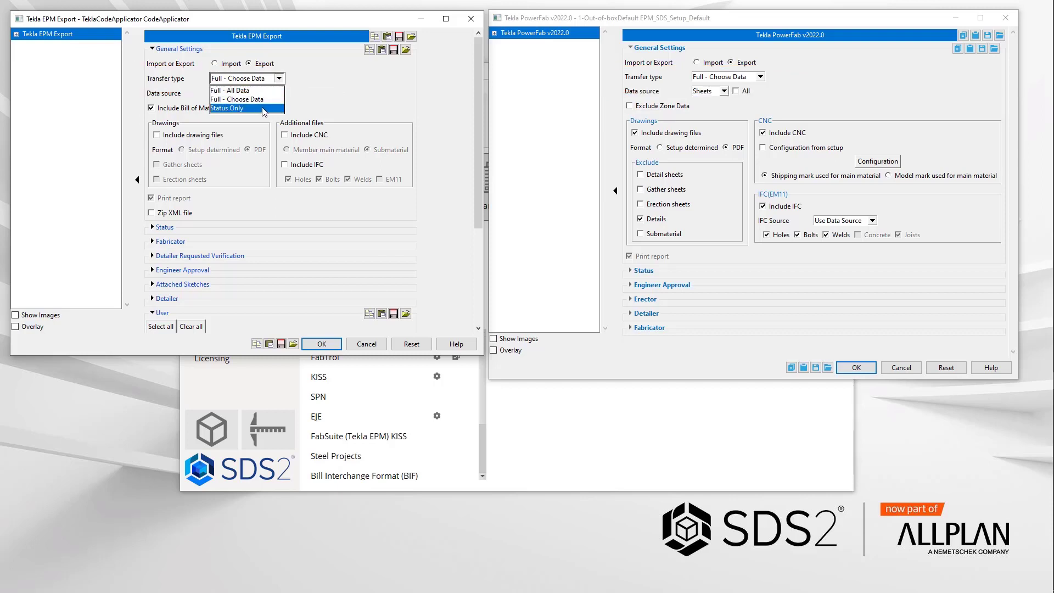
click(760, 77)
click(795, 86)
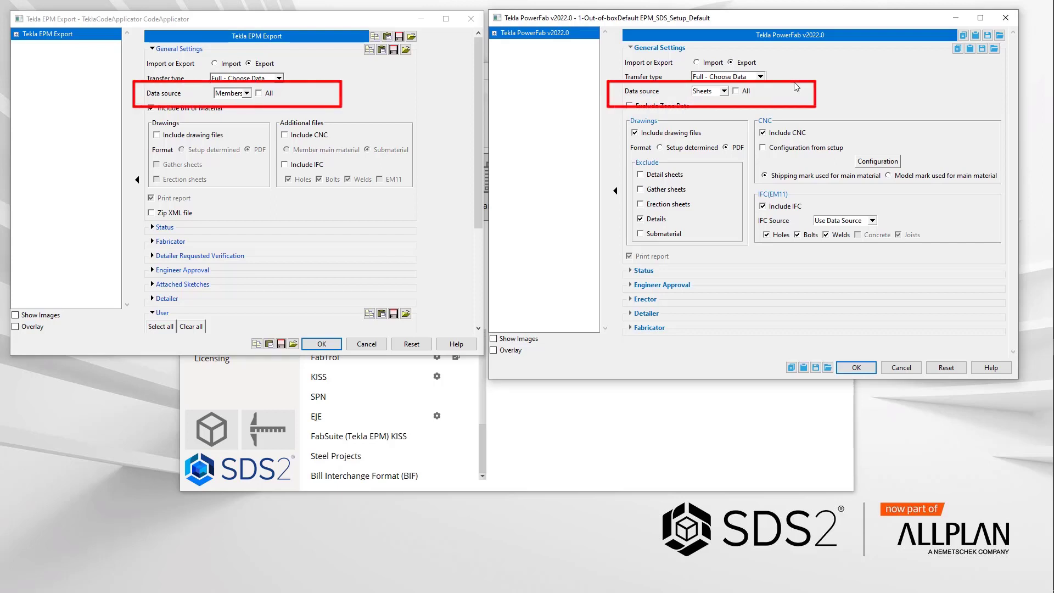
click(724, 91)
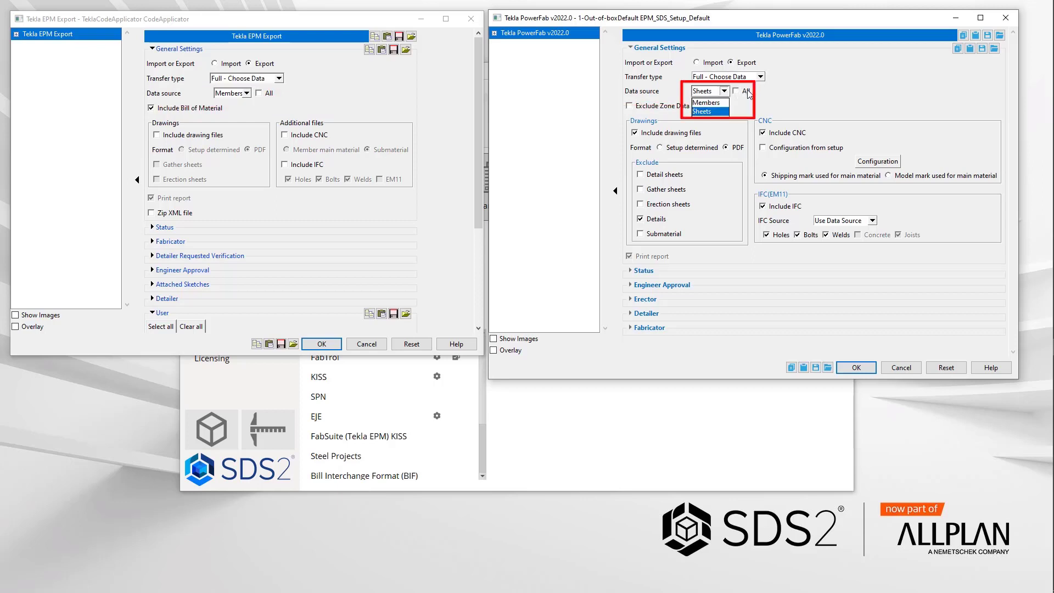
click(727, 102)
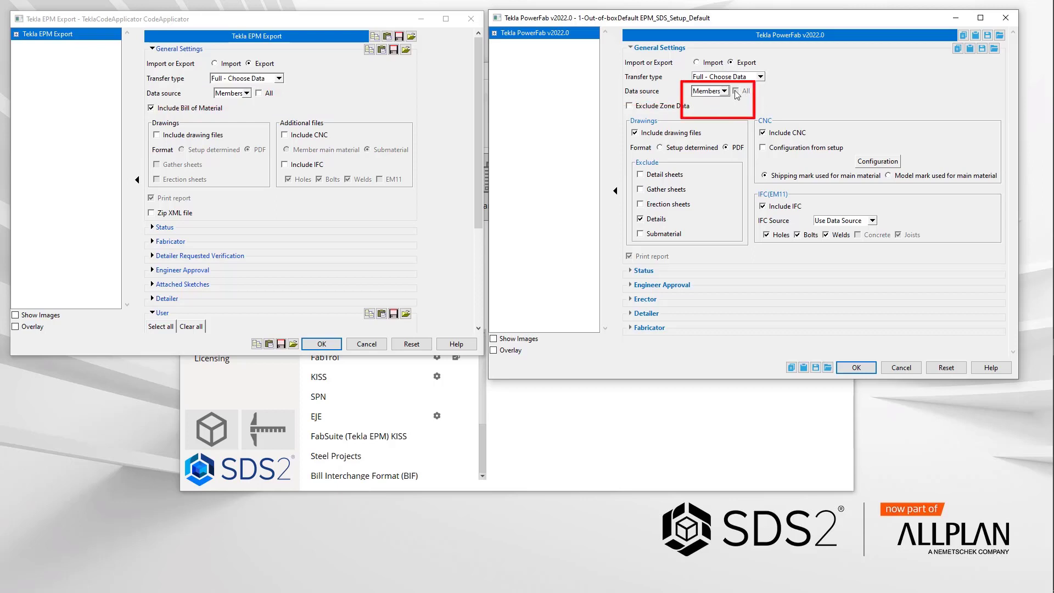
click(723, 92)
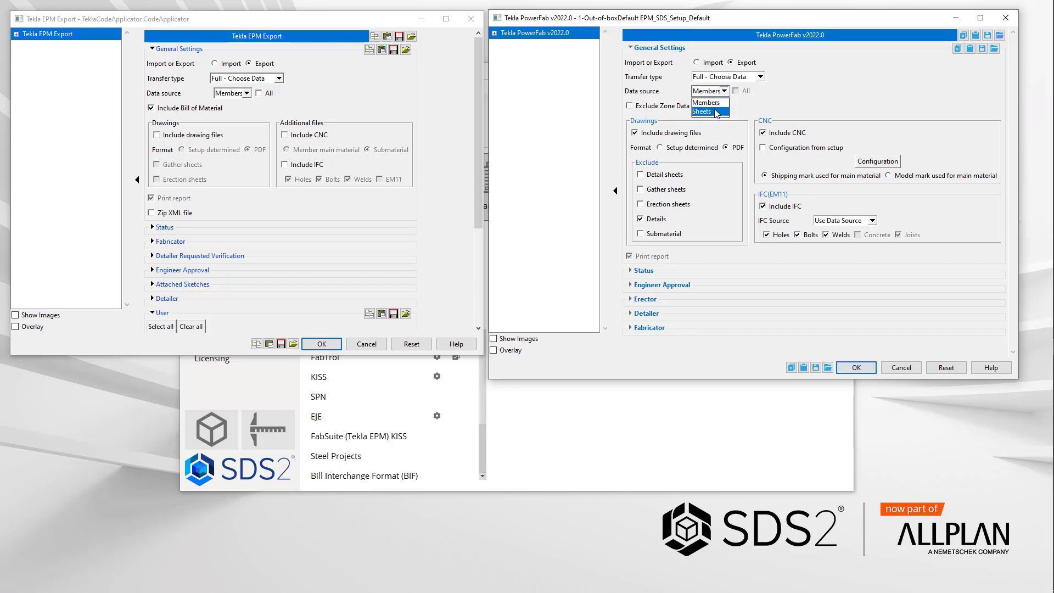
click(714, 112)
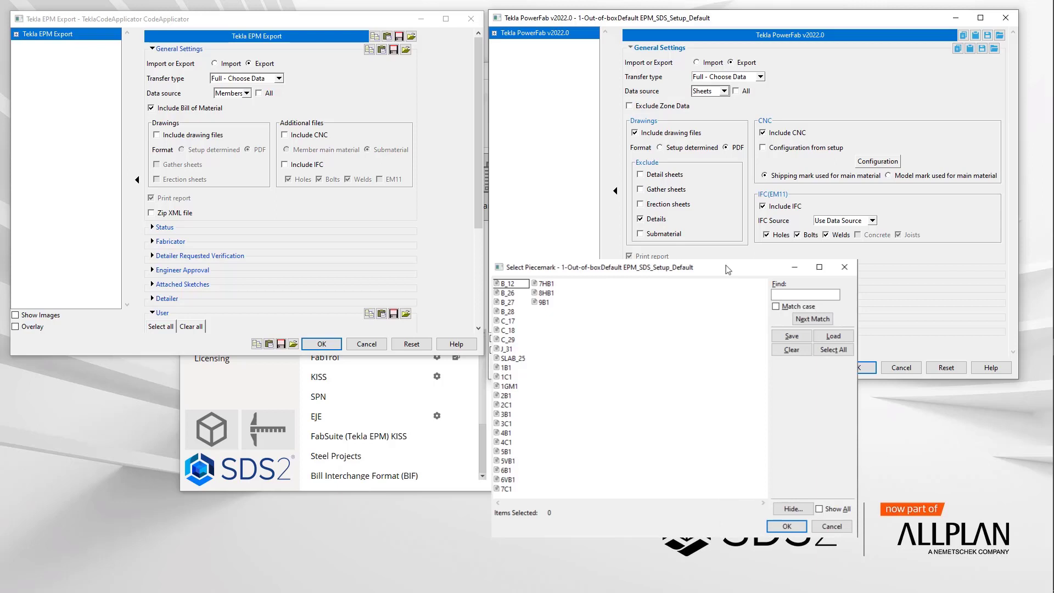
key(Escape)
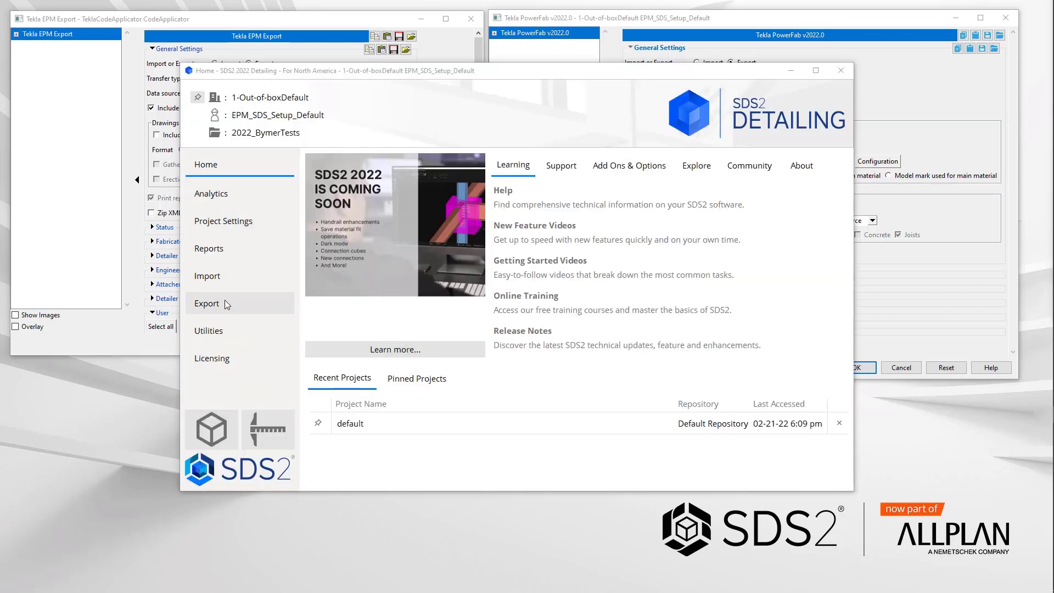
Step: Check the current CNC configuration from the SDS2 Export page and close it
click(225, 299)
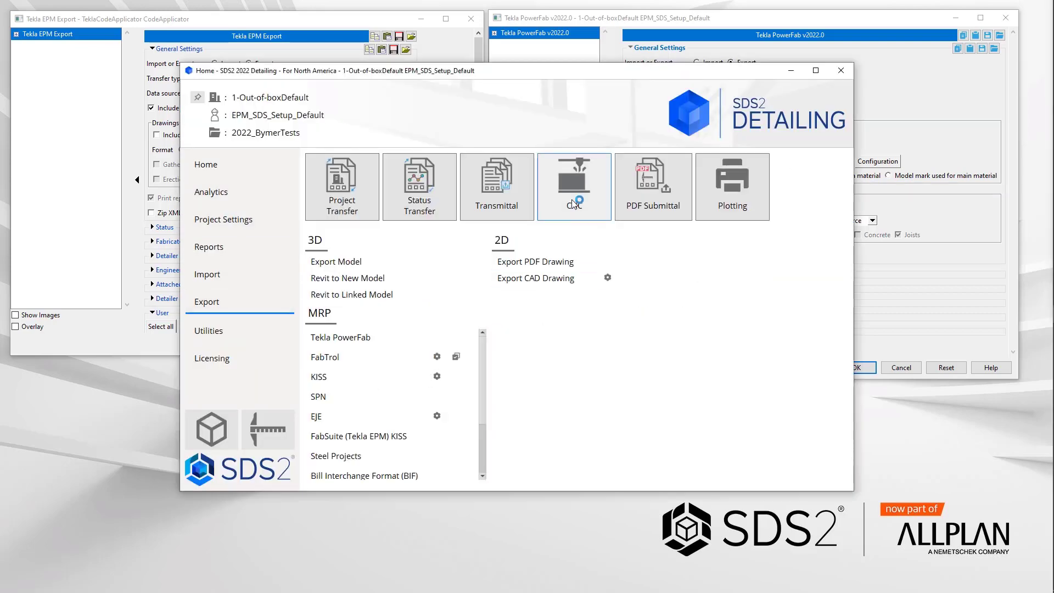
click(645, 25)
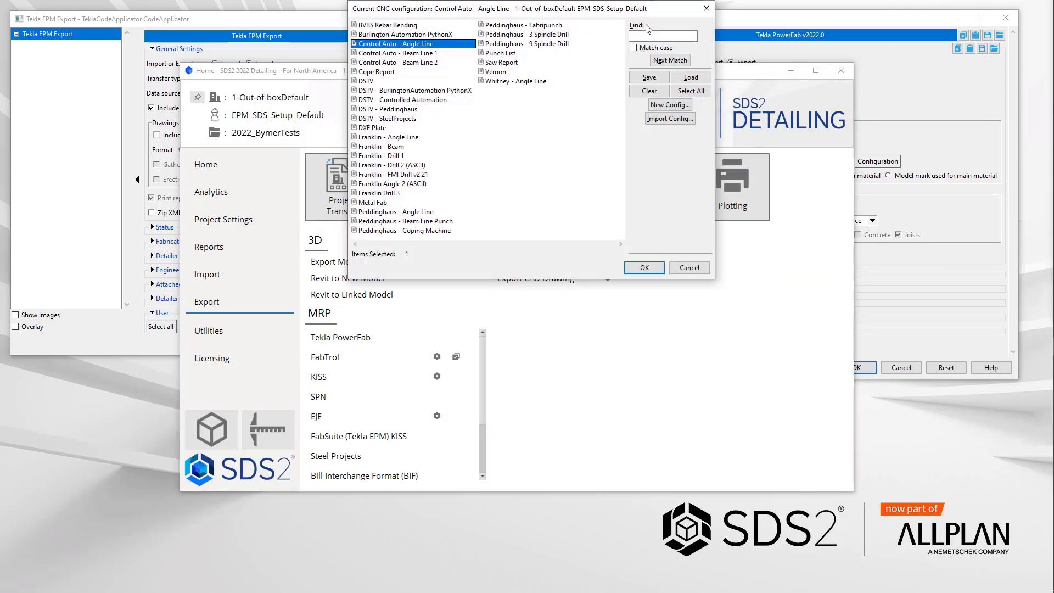
click(644, 267)
click(595, 68)
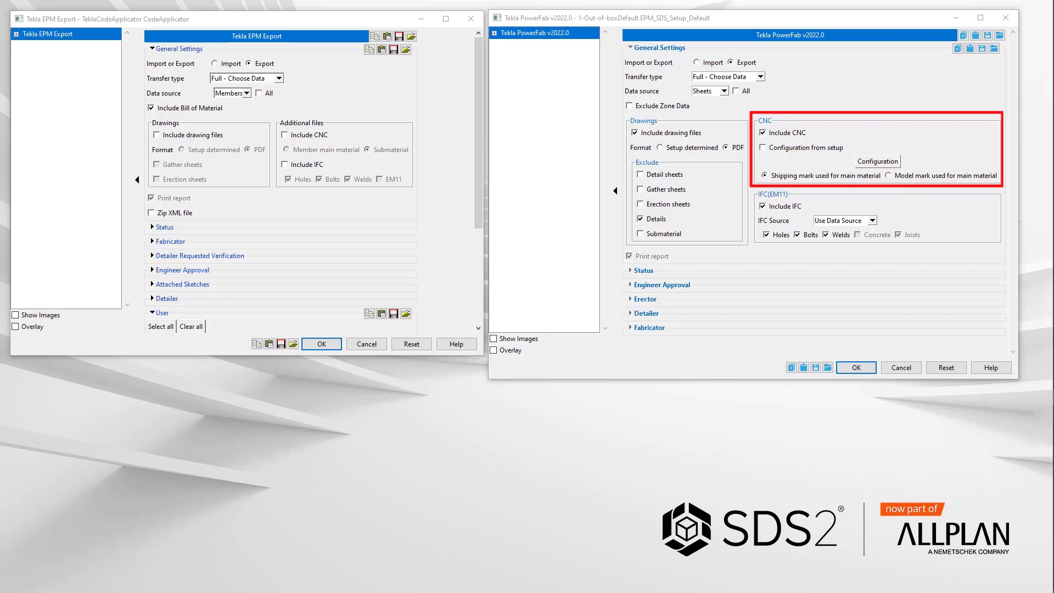
Step: Select the DSTV and DXF Plate CNC configurations for the Tekla PowerFab export
click(877, 161)
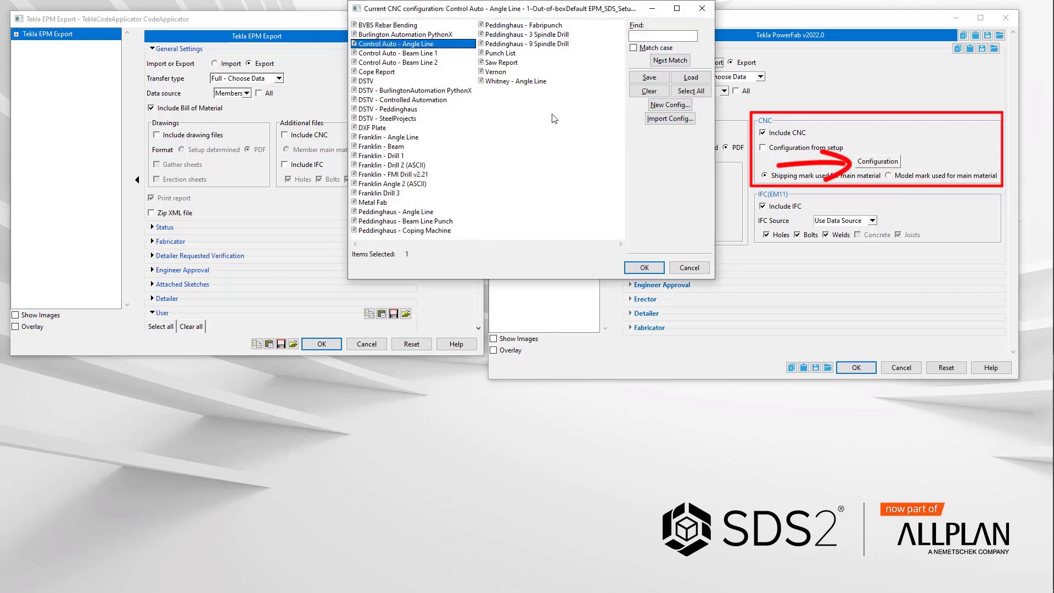
click(373, 82)
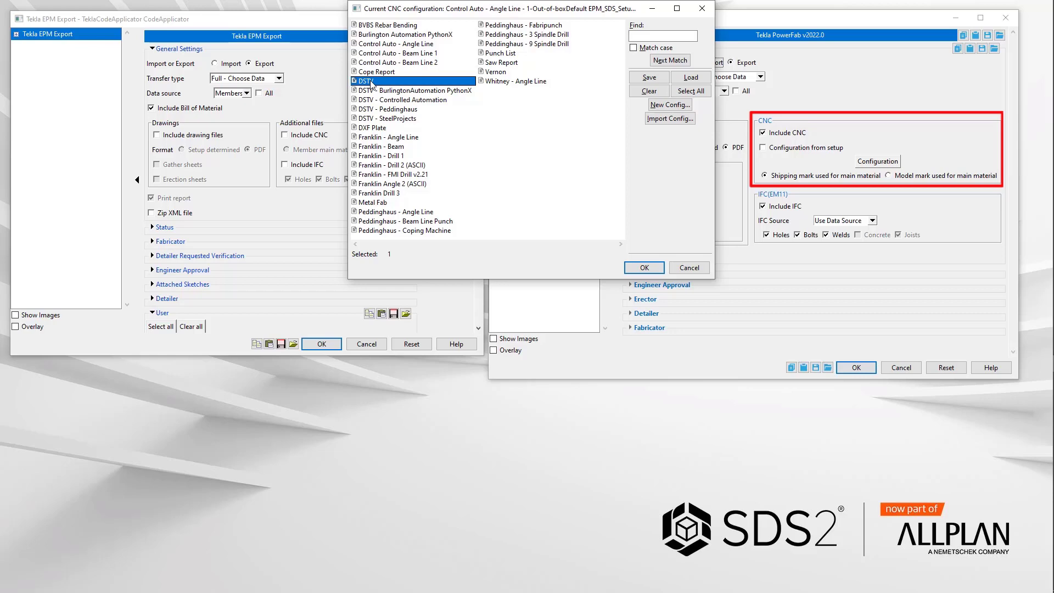
ctrl+click(380, 128)
click(644, 268)
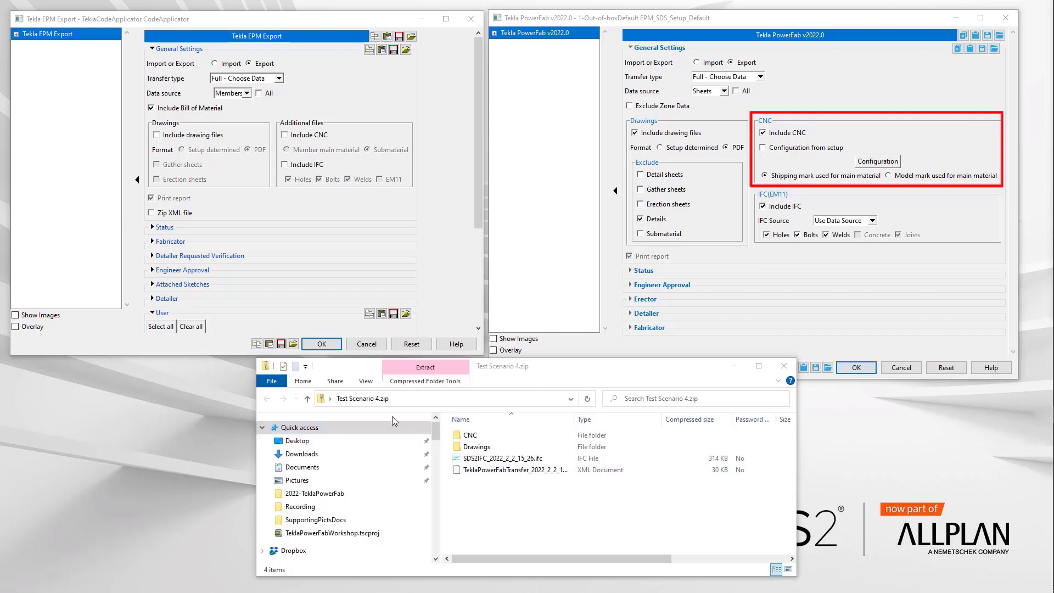
Step: Open the CNC folder in the exported Test Scenario 4.zip and browse its files
double_click(470, 436)
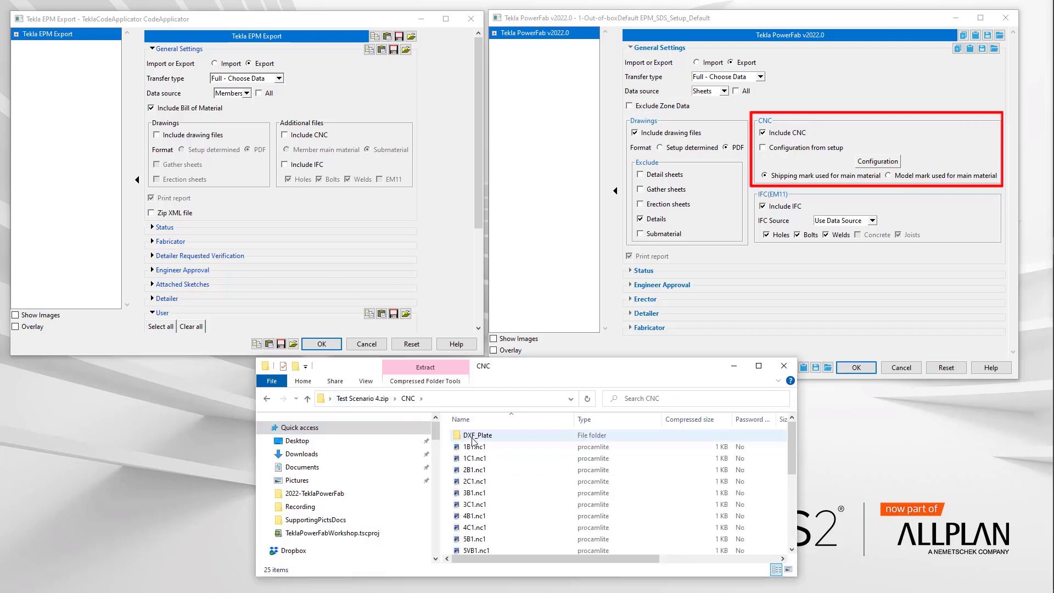
scroll(515, 476, down, 4)
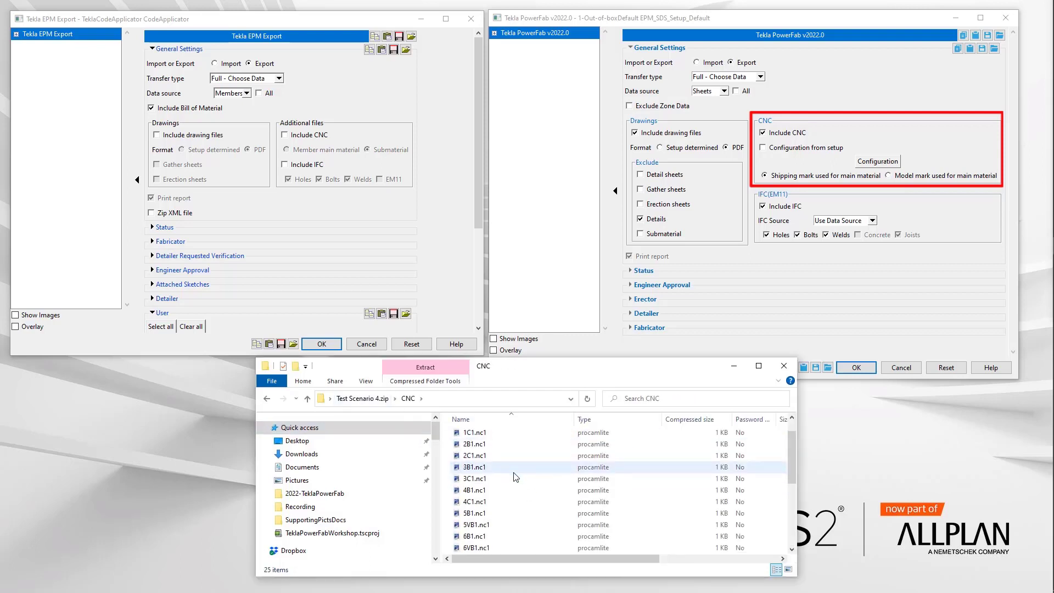
scroll(516, 476, up, 4)
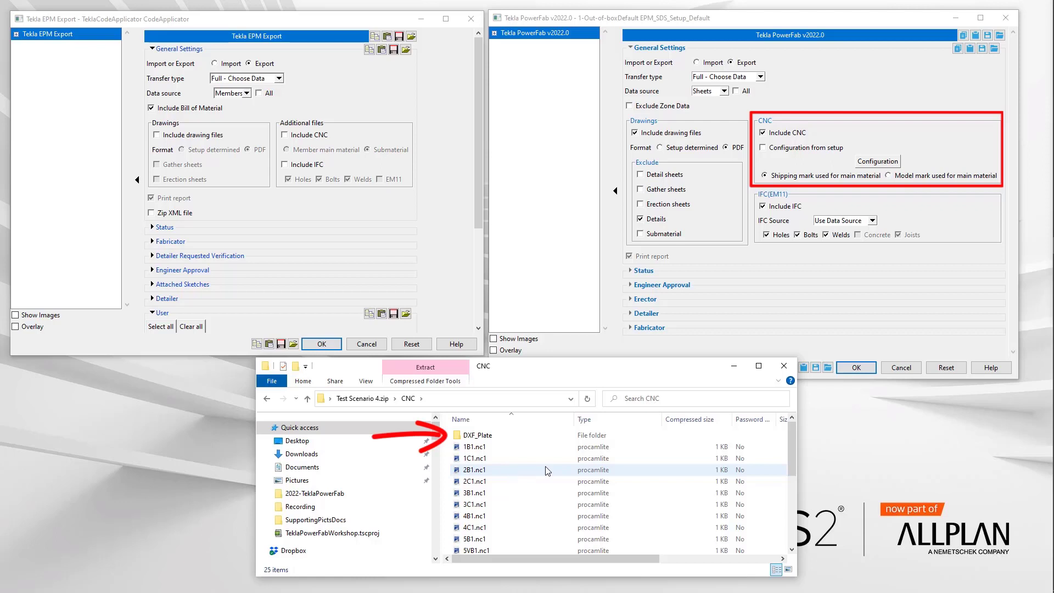
click(784, 366)
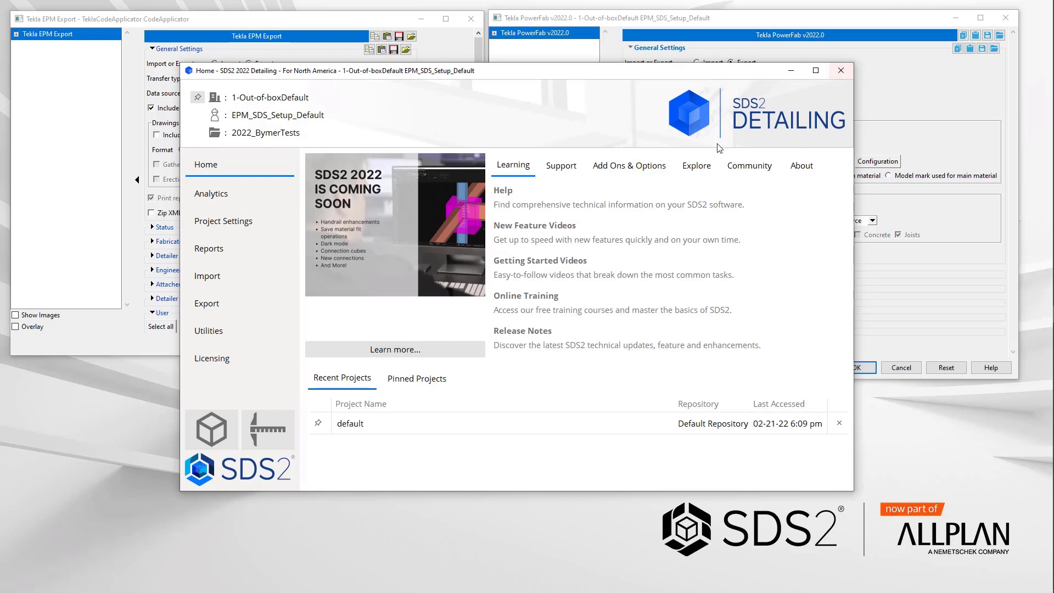
Step: Open the fabricator Member and Material Piecemarking settings under Project Settings
click(231, 221)
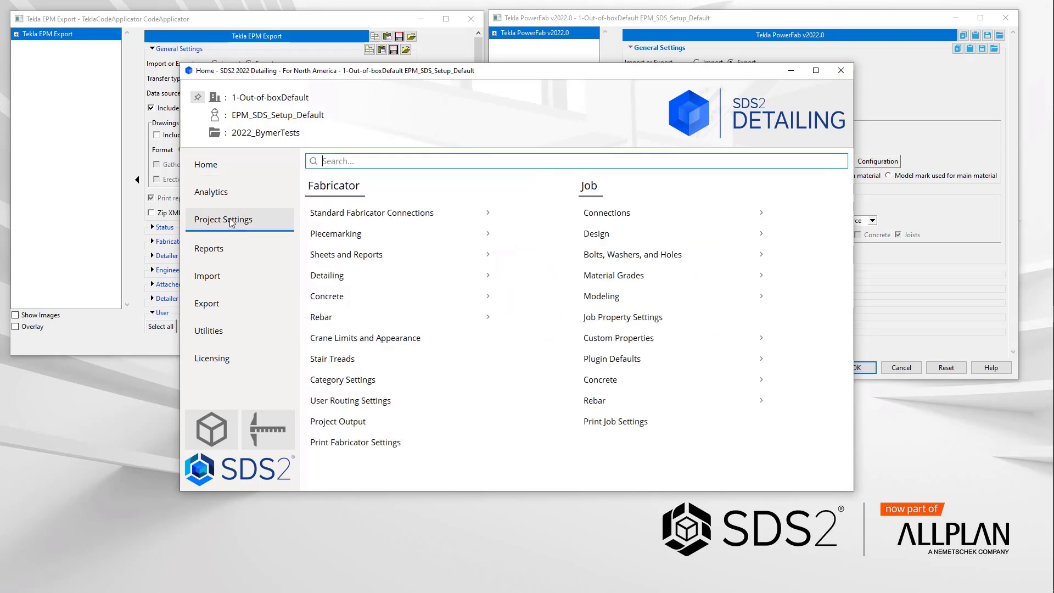
click(323, 234)
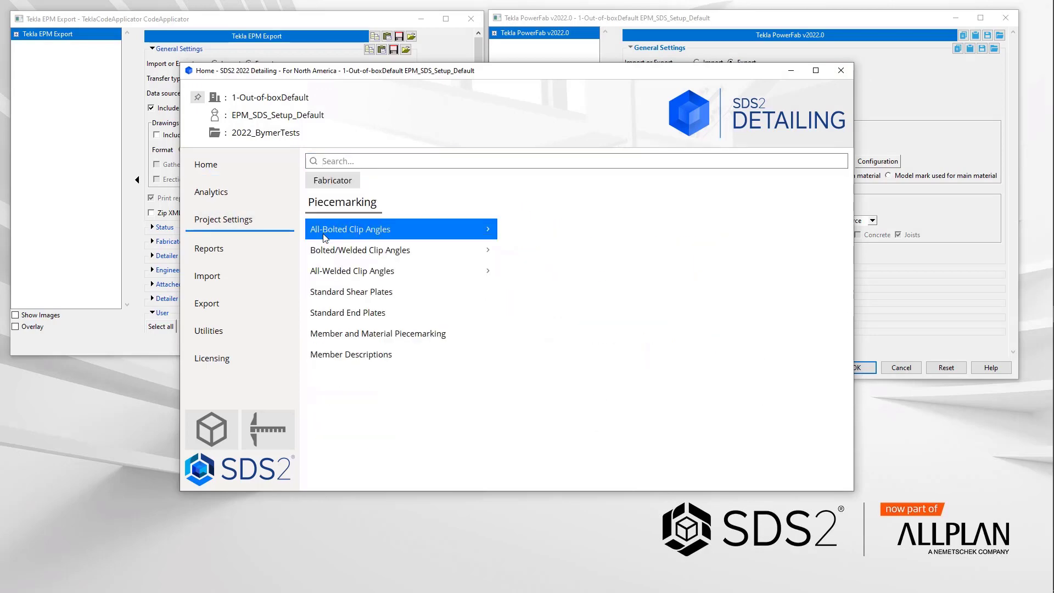
click(393, 339)
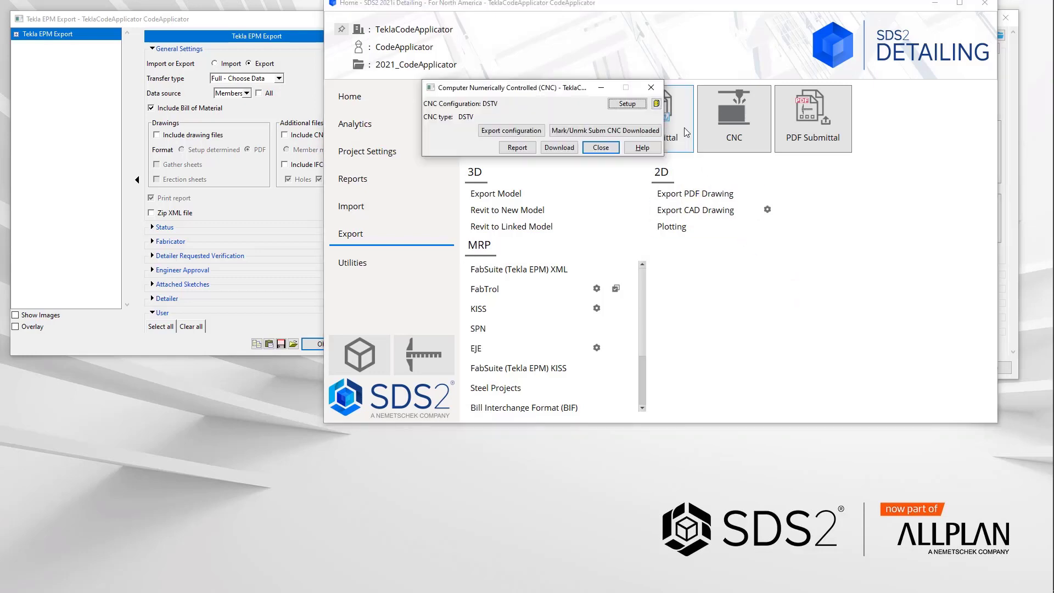
Step: In the CodeApplicator job's CNC Setup, enable Include attached submaterial in member download and close the CNC dialog
click(655, 104)
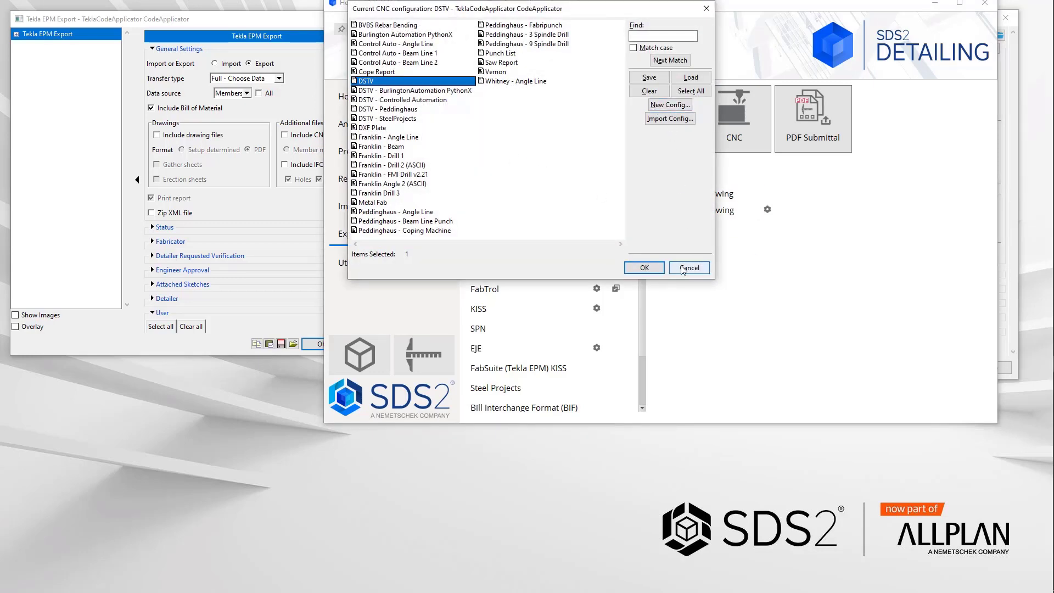
click(649, 268)
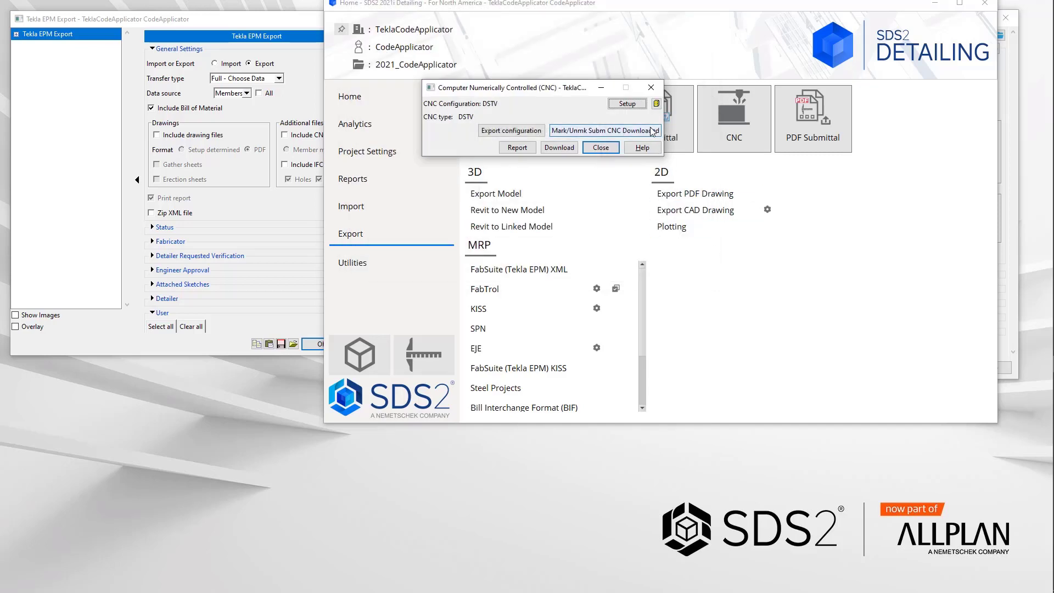
click(628, 104)
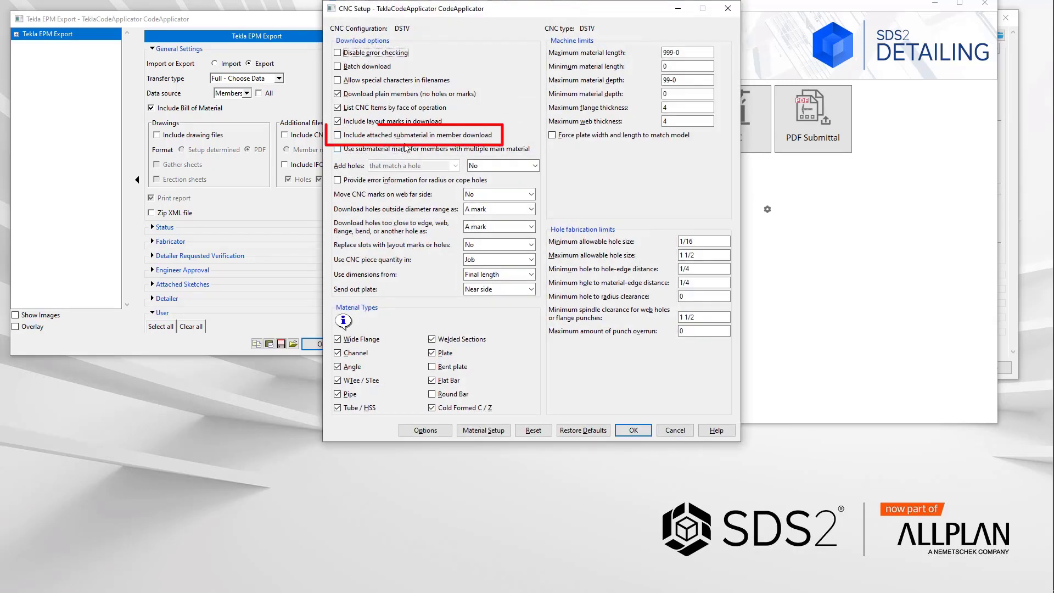
click(485, 140)
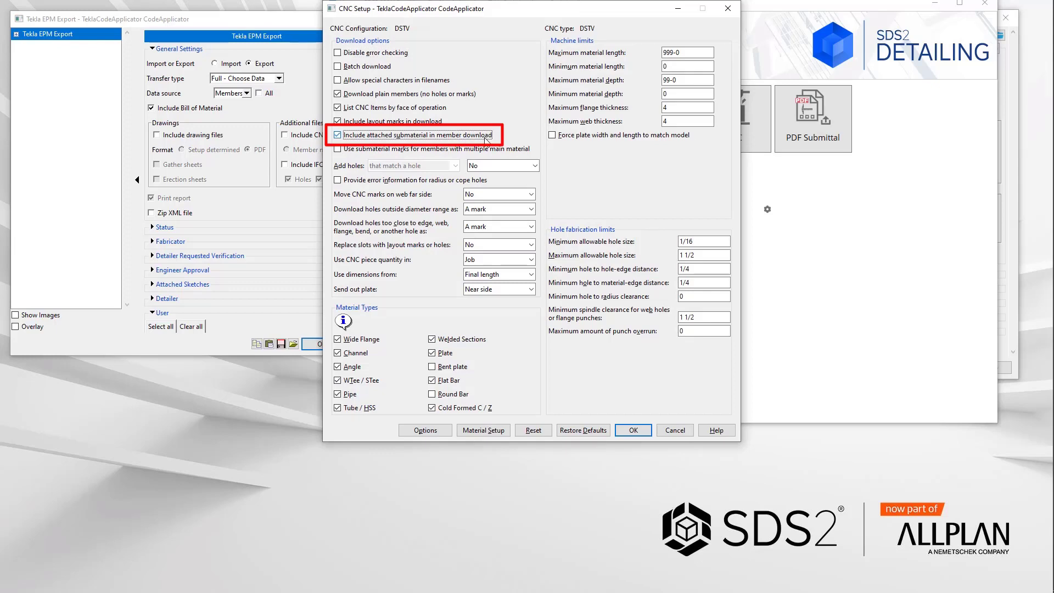
click(633, 430)
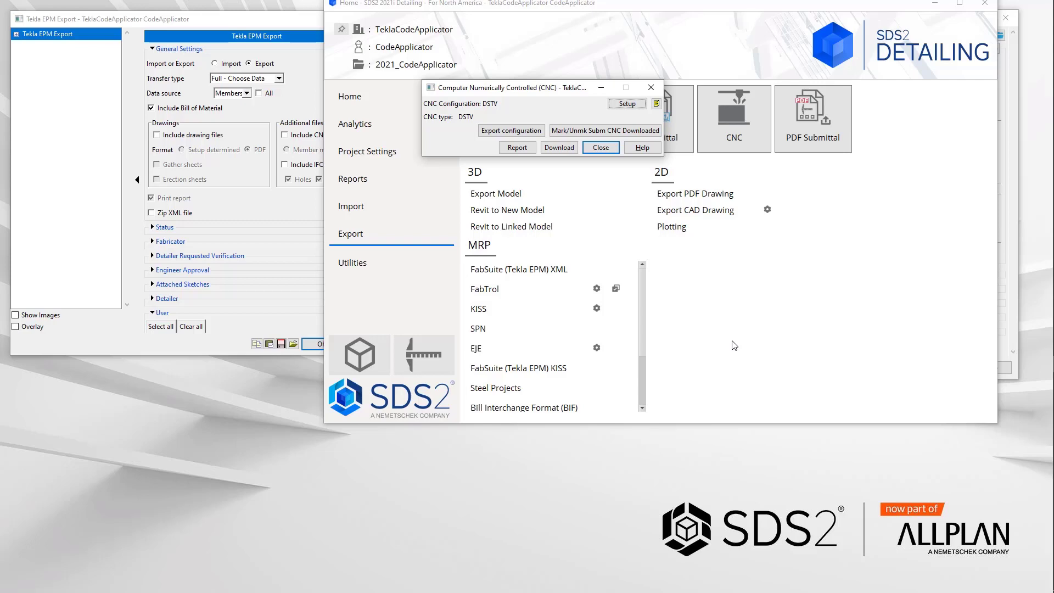
click(602, 147)
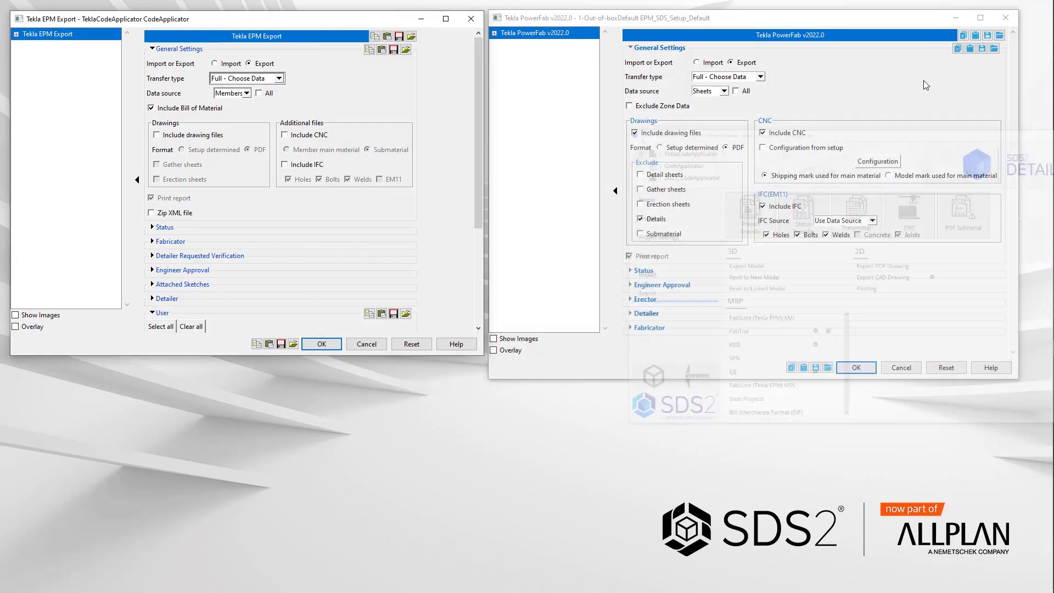
click(934, 3)
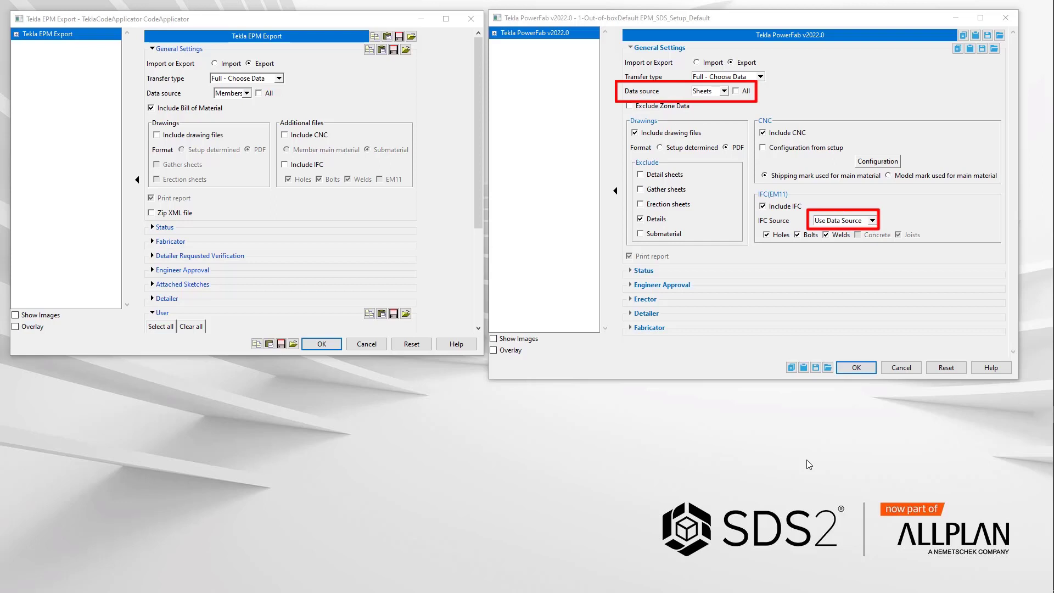
Step: Set the PowerFab export's IFC Source to All Members
click(872, 220)
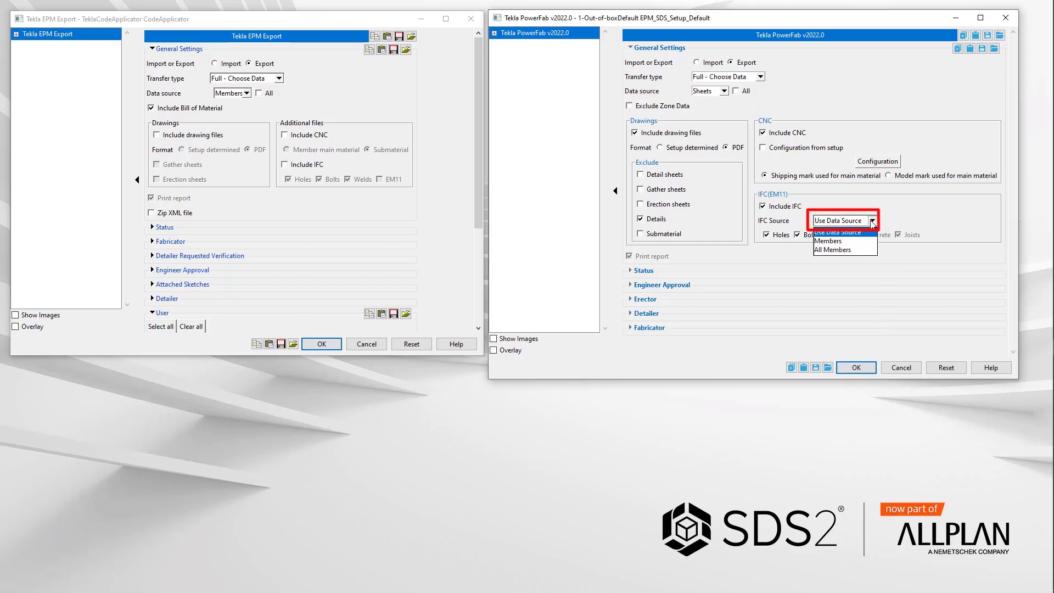
click(859, 242)
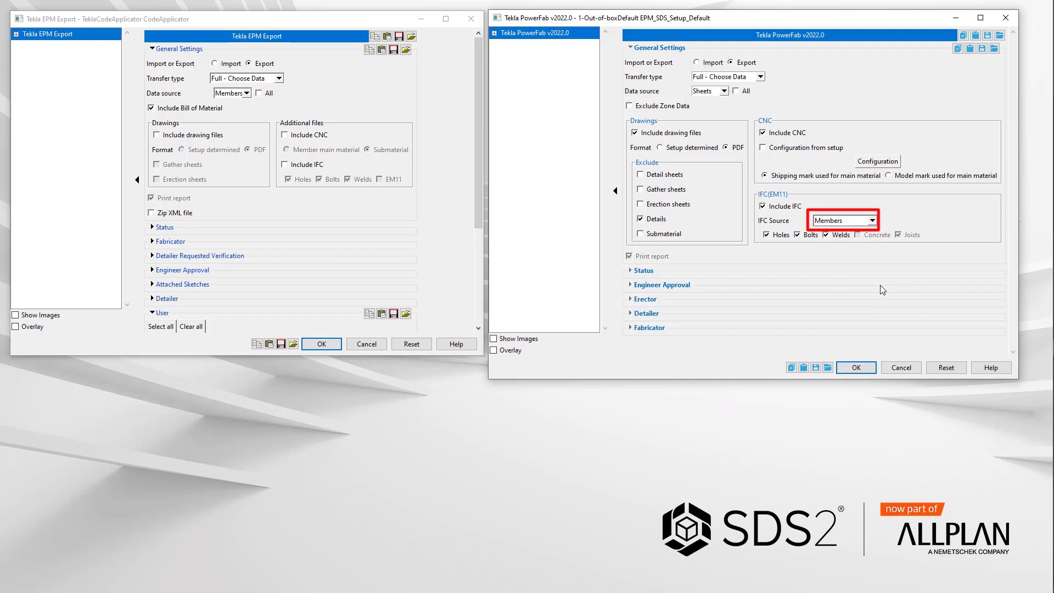
click(871, 220)
click(853, 247)
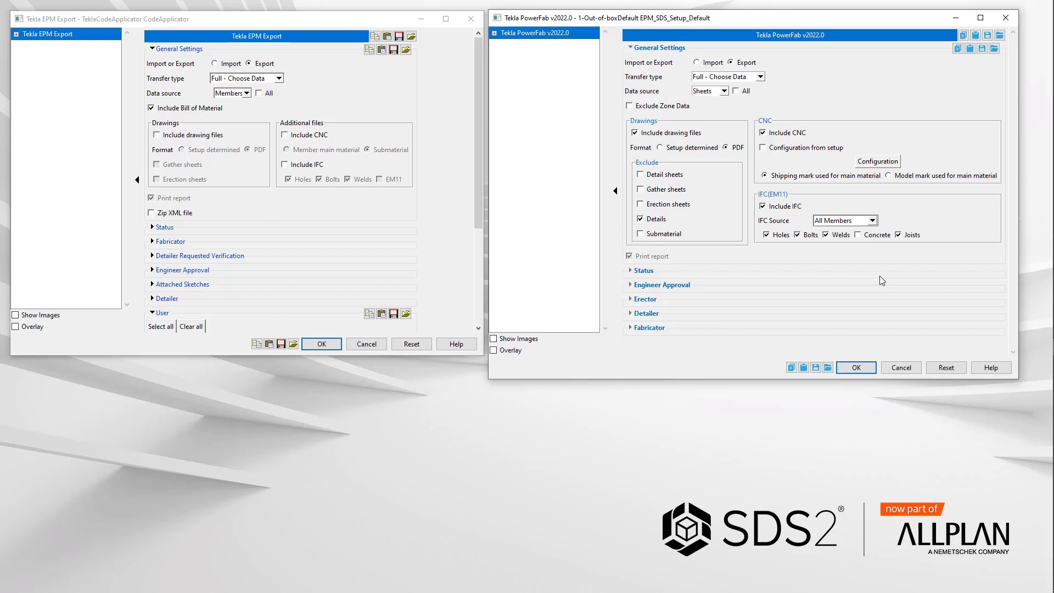
Step: Expand the Status section of the PowerFab export settings and review its options
click(643, 271)
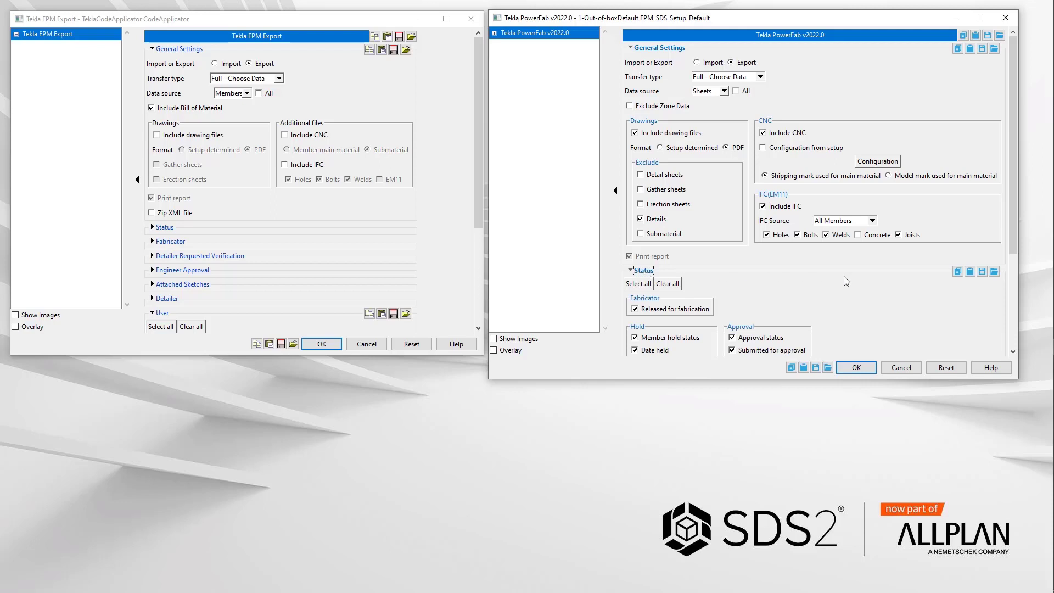
scroll(844, 276, down, 3)
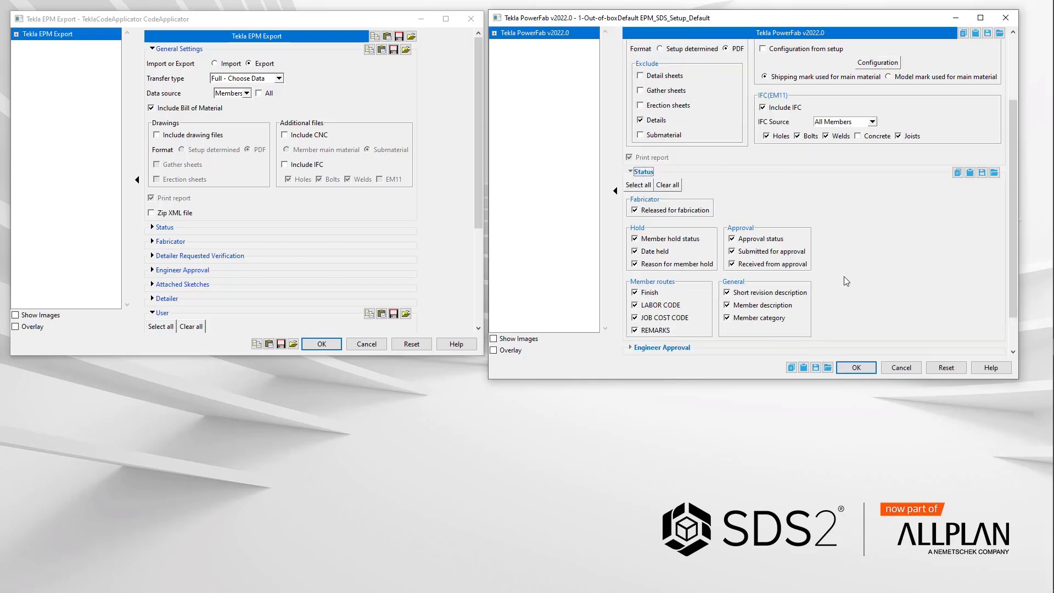